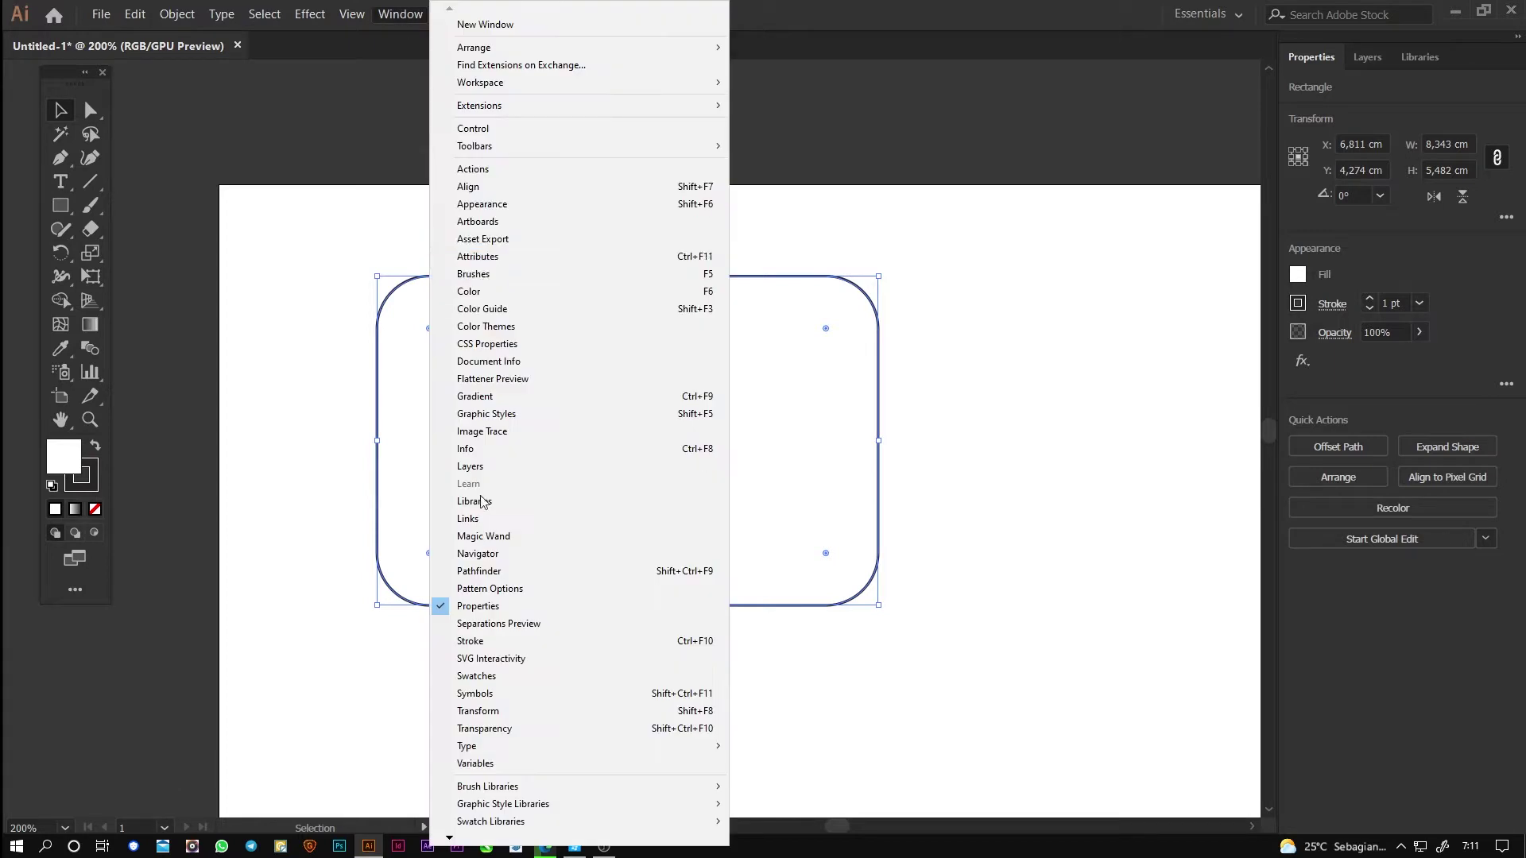
Step: Open the Gradient settings and apply a white-to-black linear gradient fill to the rounded rectangle
{"action": "left_click", "coordinate": [489, 396]}
{"action": "left_click_drag", "start_coordinate": [734, 414], "coordinate": [1159, 586]}
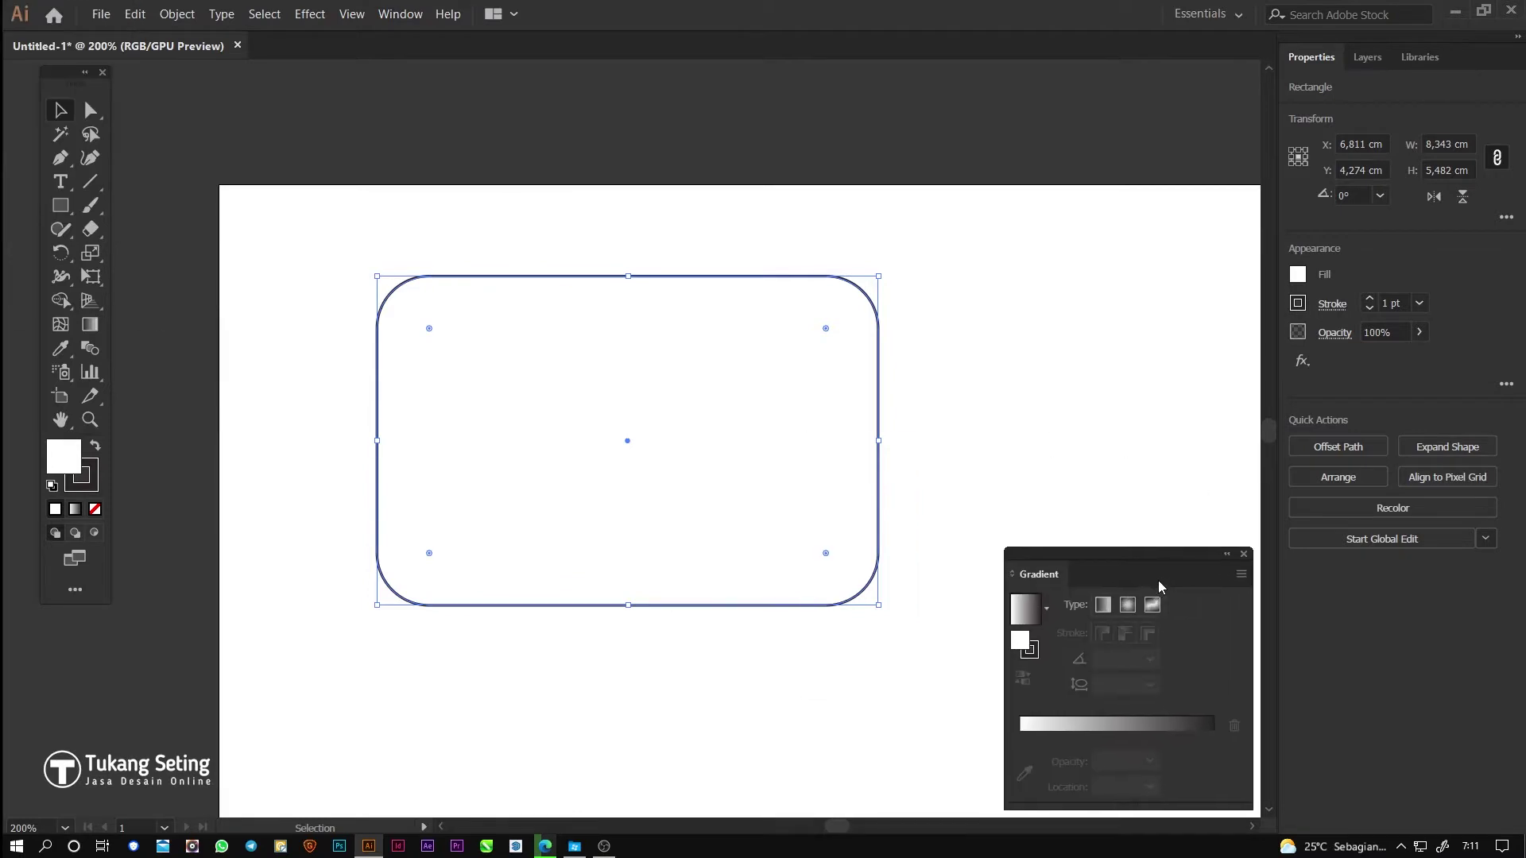
{"action": "left_click", "coordinate": [1139, 728]}
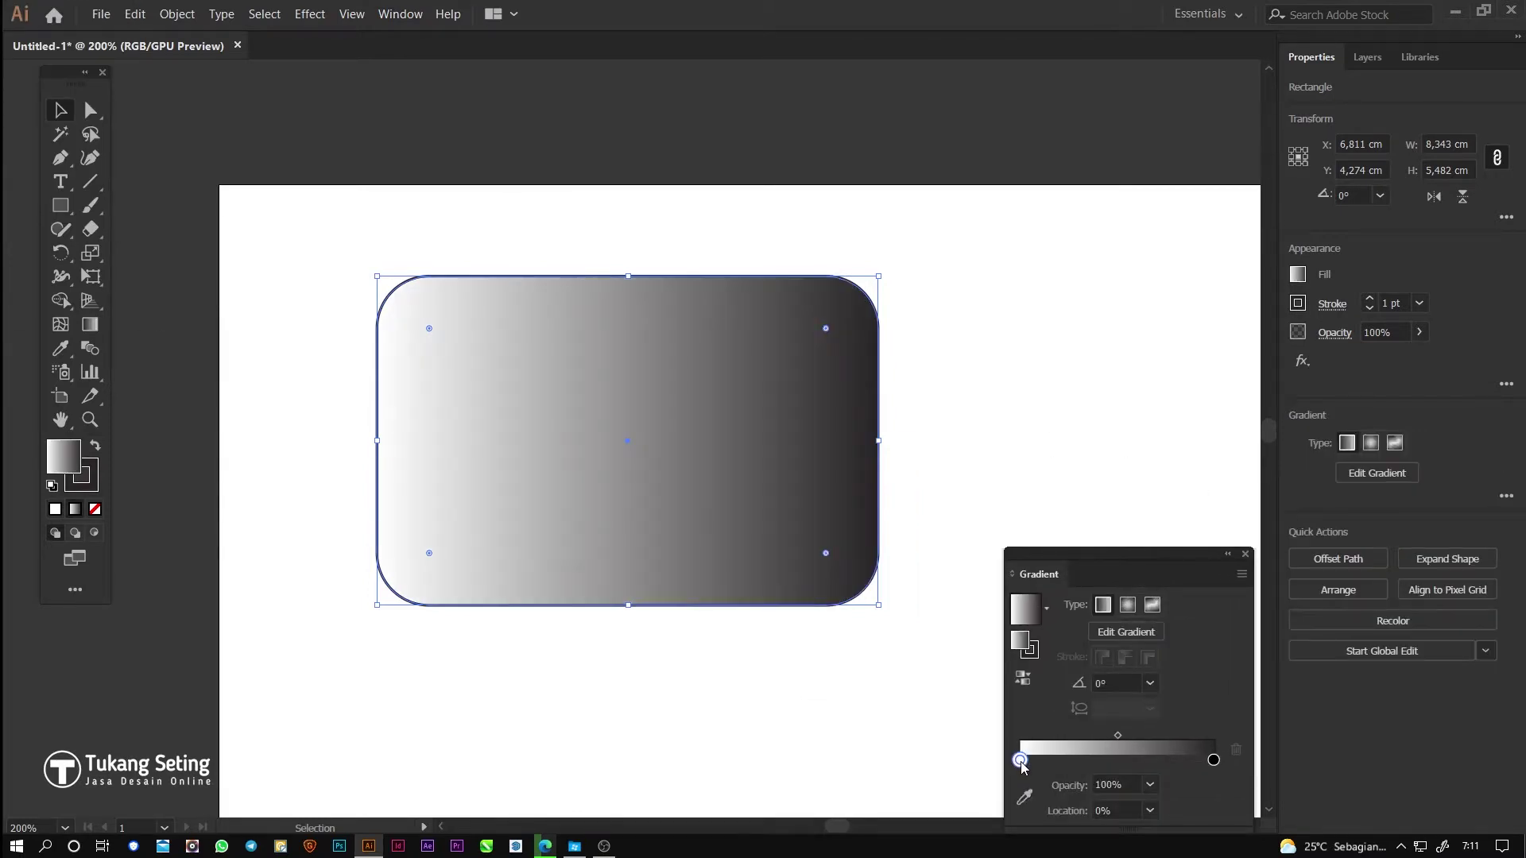
Step: Recolour the gradient's white starting stop to golden yellow, hex E8B100
{"action": "double_click", "coordinate": [62, 457]}
{"action": "left_click", "coordinate": [900, 548]}
{"action": "left_click", "coordinate": [872, 348]}
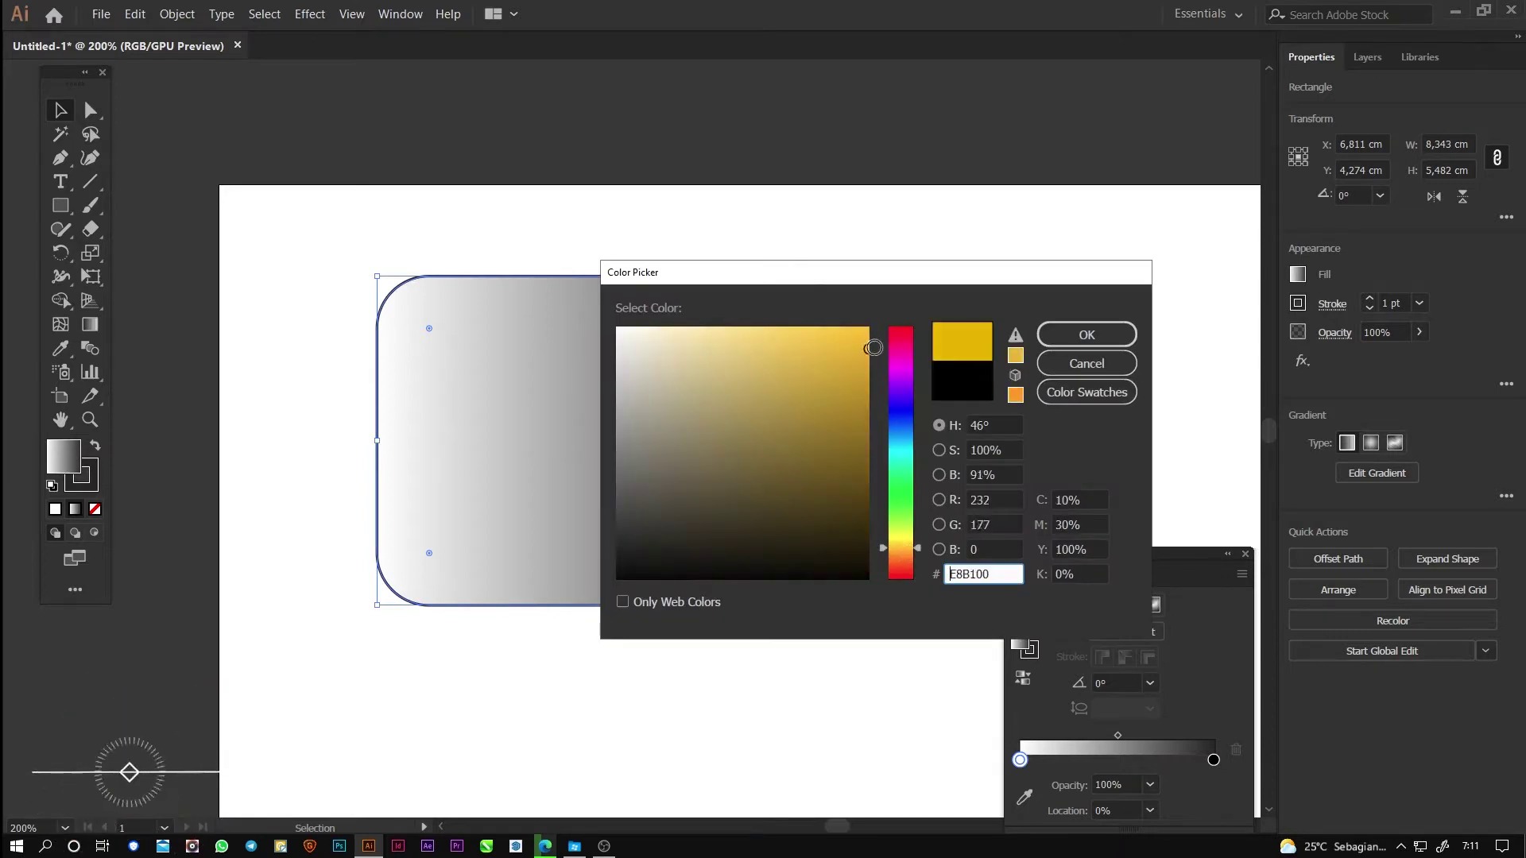
{"action": "left_click", "coordinate": [1087, 335]}
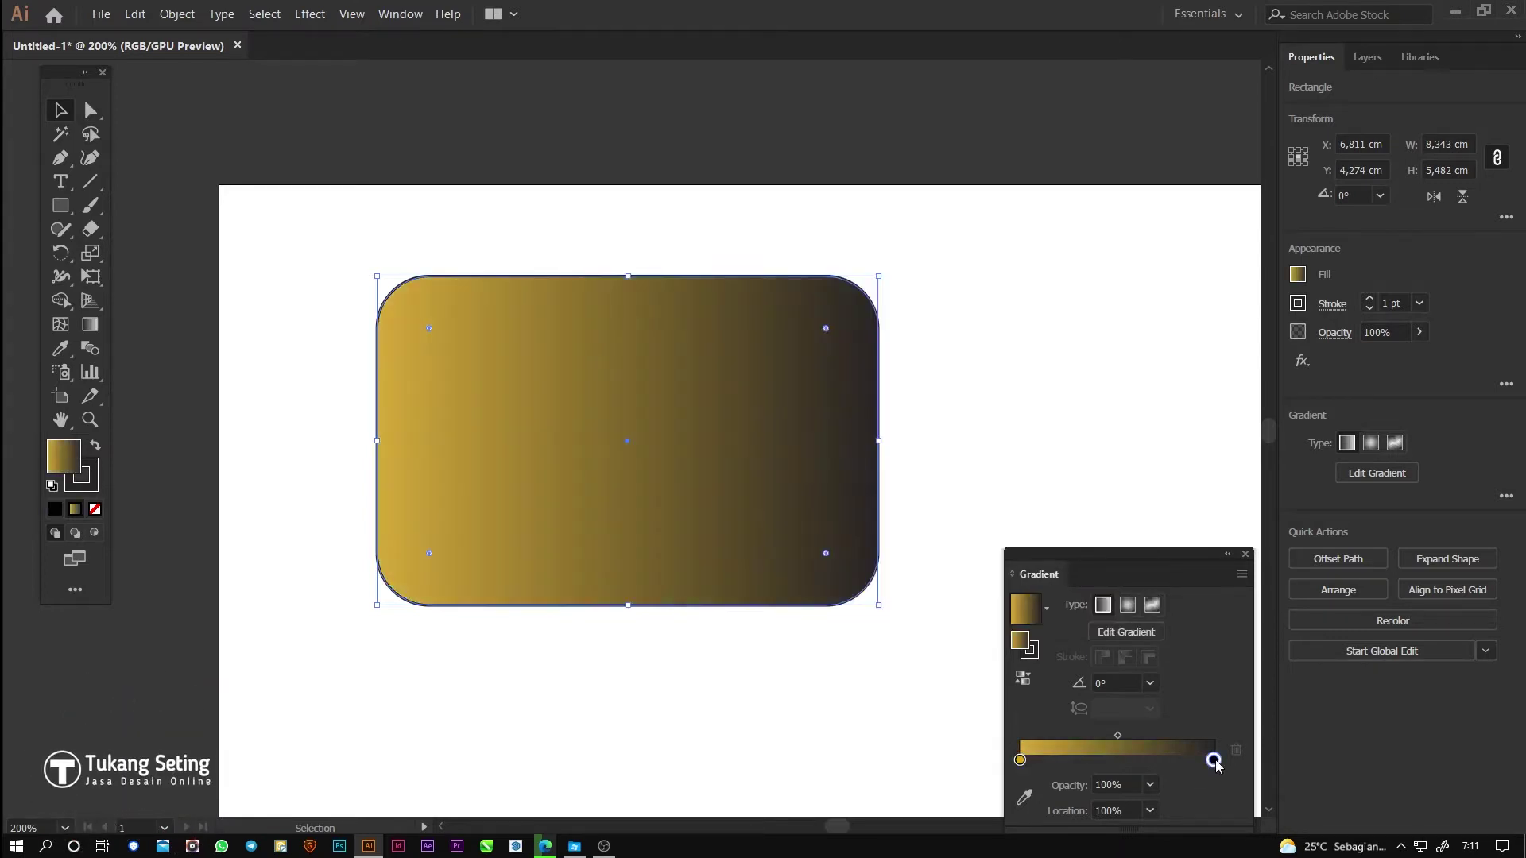
Step: Recolour the gradient's black end stop to dark olive
{"action": "double_click", "coordinate": [64, 458]}
{"action": "left_click", "coordinate": [900, 544]}
{"action": "mouse_move", "coordinate": [847, 456]}
{"action": "left_mouse_down"}
{"action": "mouse_move", "coordinate": [813, 405]}
{"action": "mouse_move", "coordinate": [852, 426]}
{"action": "left_mouse_up"}
{"action": "left_click", "coordinate": [1086, 334]}
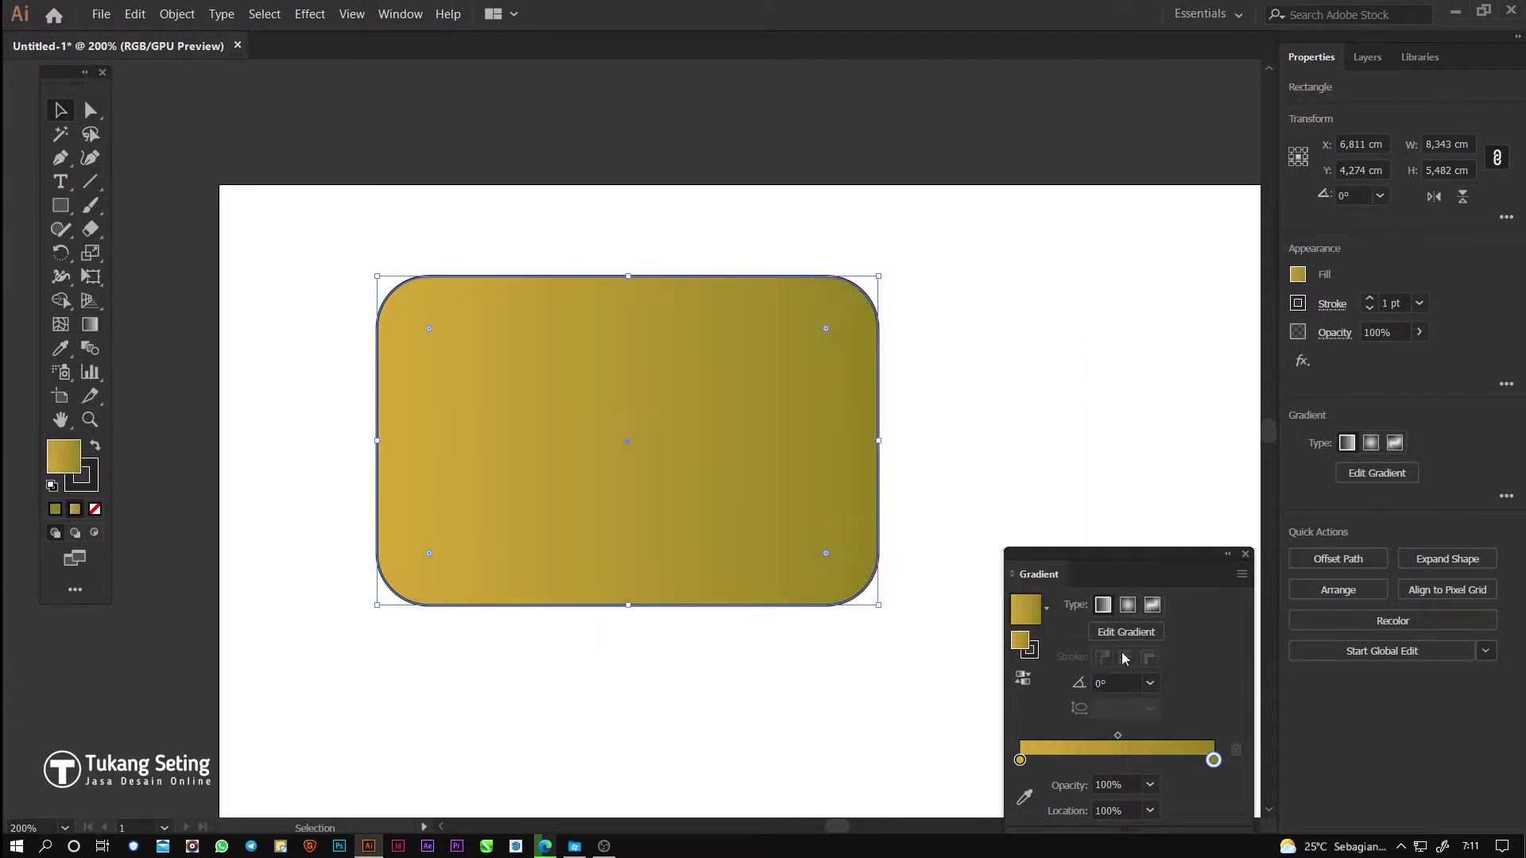
Step: Add a gradient stop at 22,16% and colour it light yellow-green
{"action": "double_click", "coordinate": [64, 458]}
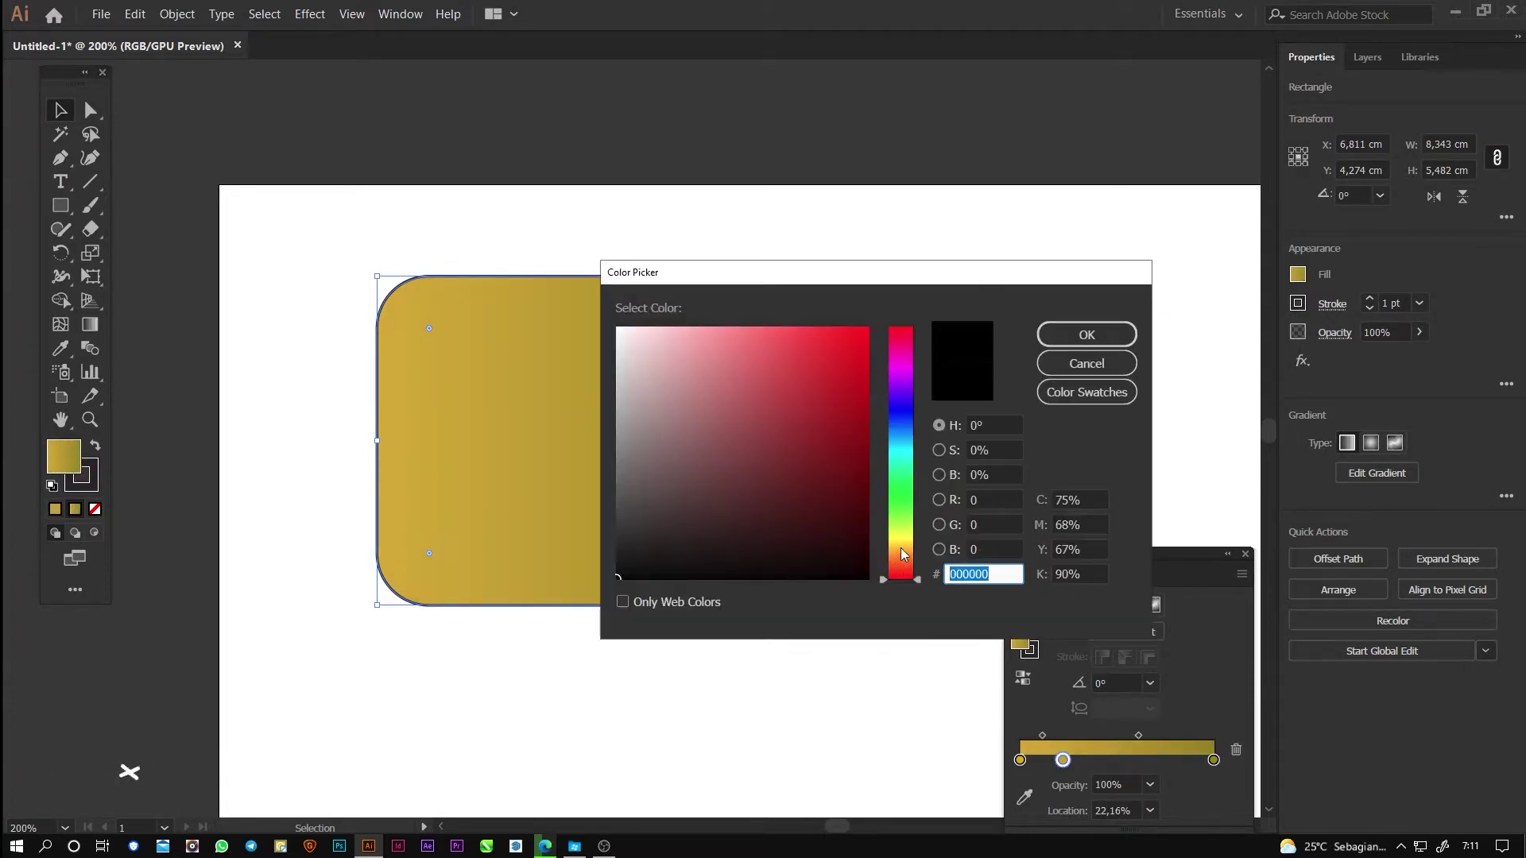
{"action": "left_click_drag", "start_coordinate": [823, 408], "coordinate": [776, 395]}
{"action": "left_click", "coordinate": [1086, 335]}
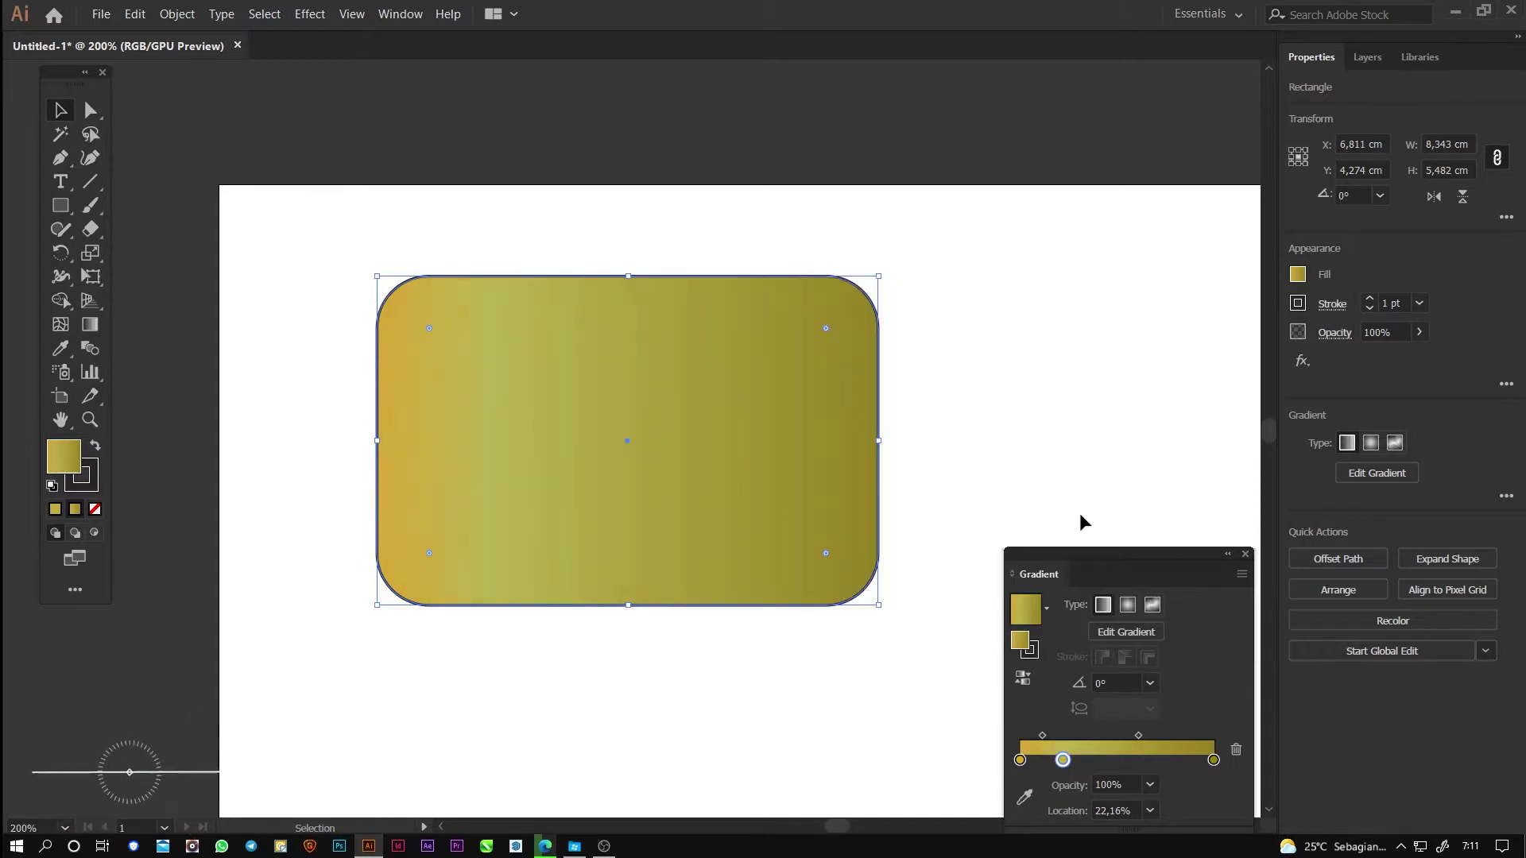
Step: Add a gradient stop at 48,69% and colour it pale yellow as a highlight
{"action": "left_click", "coordinate": [1116, 756]}
{"action": "double_click", "coordinate": [1114, 760]}
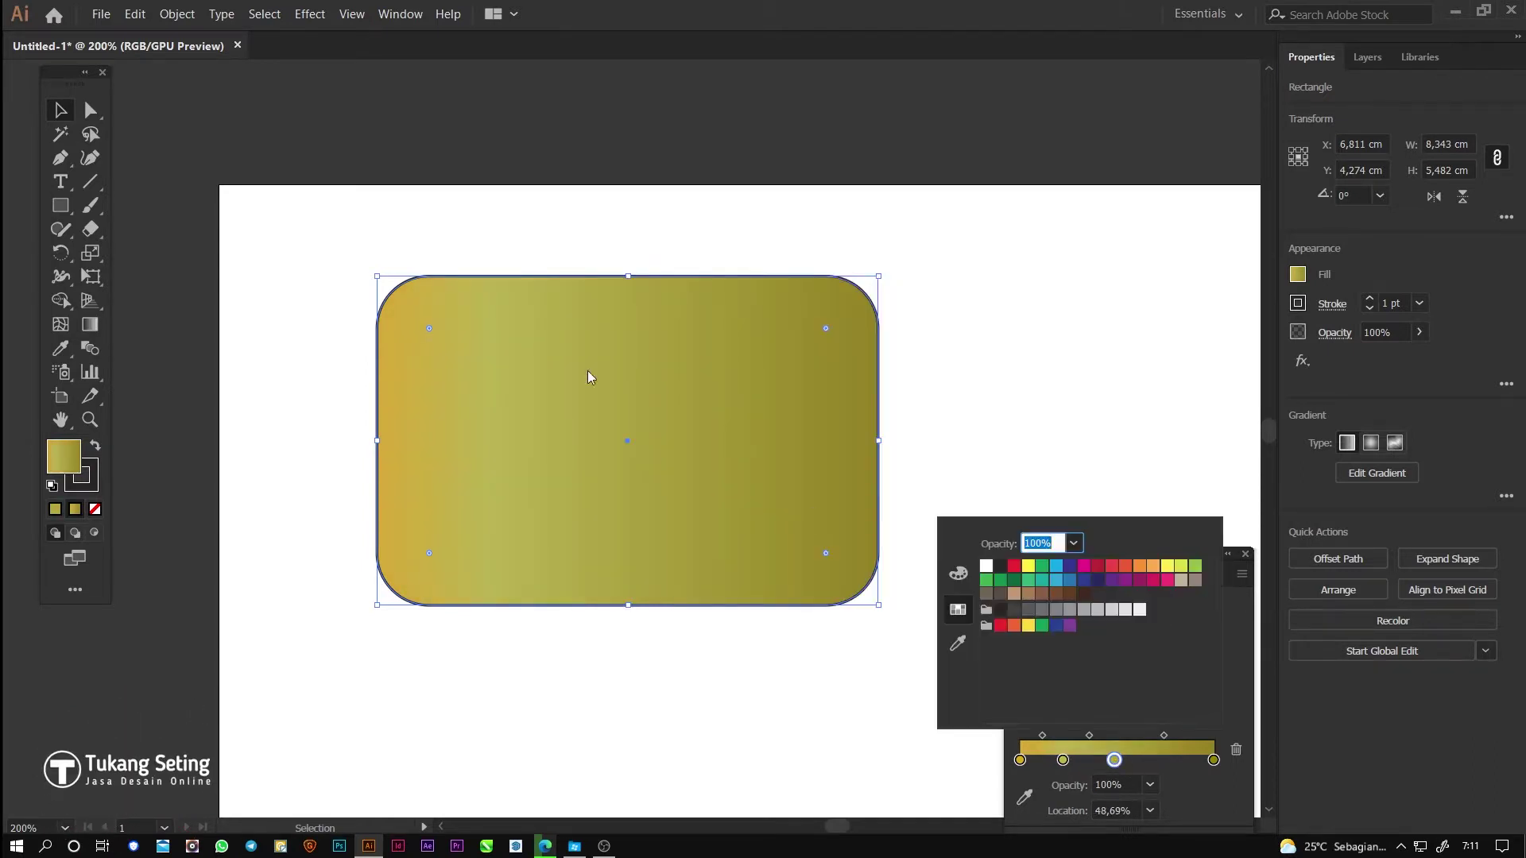
{"action": "double_click", "coordinate": [64, 458]}
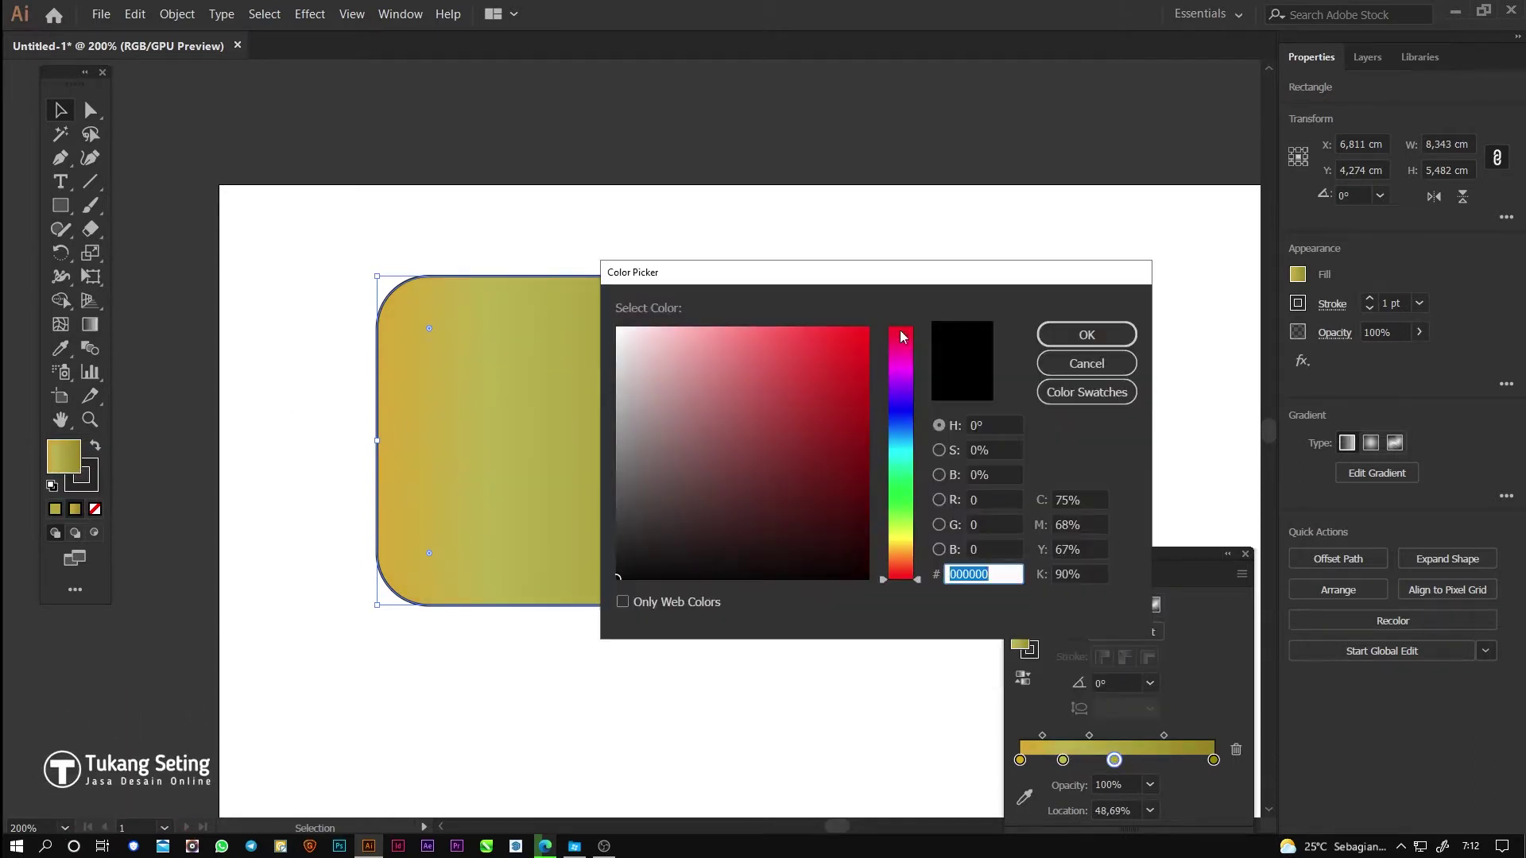
{"action": "left_click", "coordinate": [903, 547]}
{"action": "left_click", "coordinate": [698, 353]}
{"action": "left_click", "coordinate": [1086, 335]}
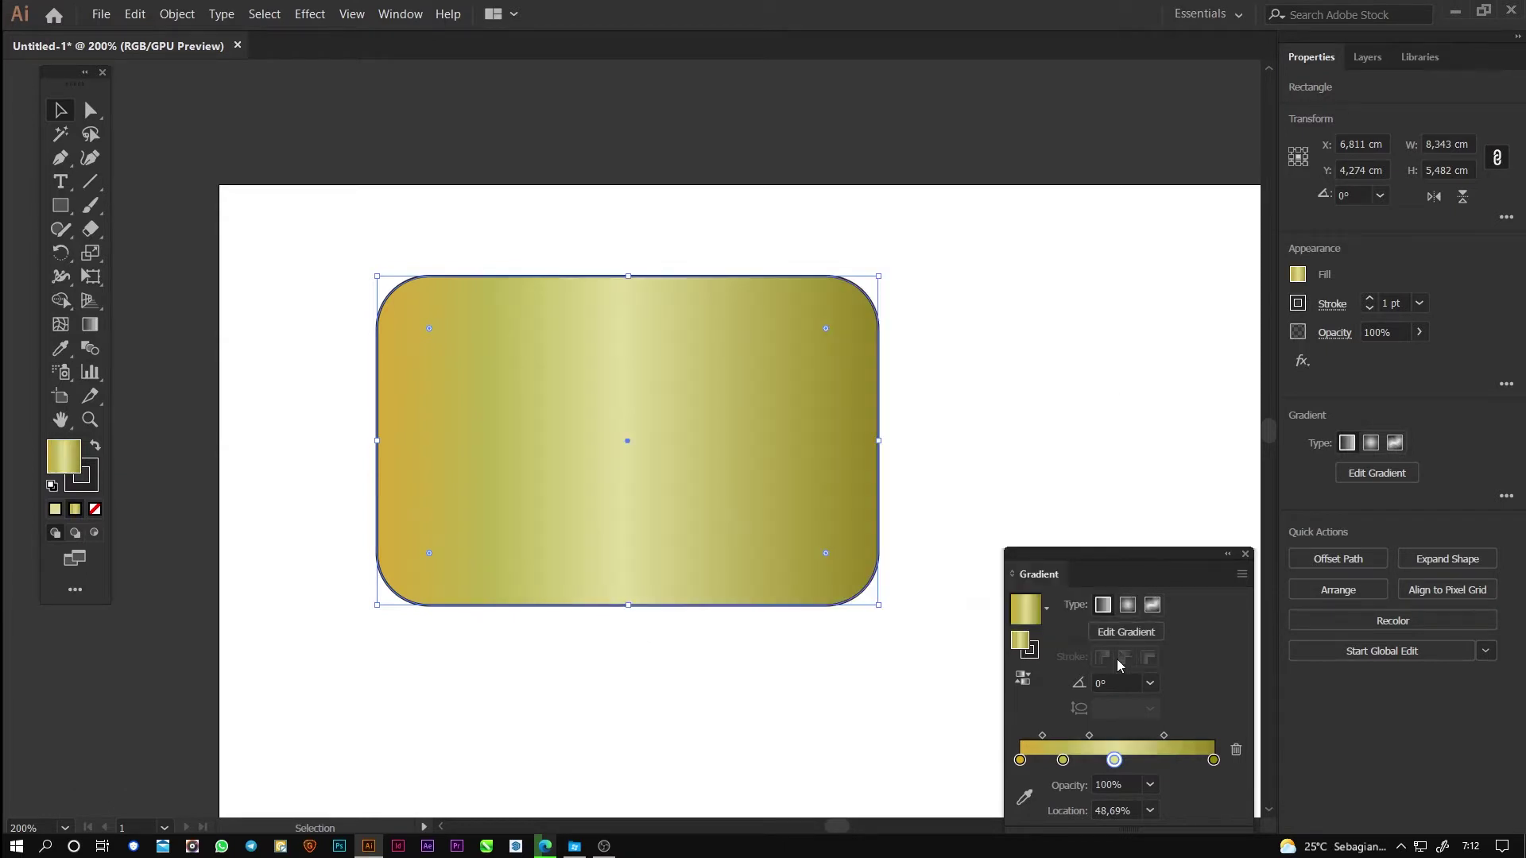
Step: Add a gradient stop at 74,82% and colour it bright yellow, hex FCEC2D
{"action": "left_click", "coordinate": [1164, 760]}
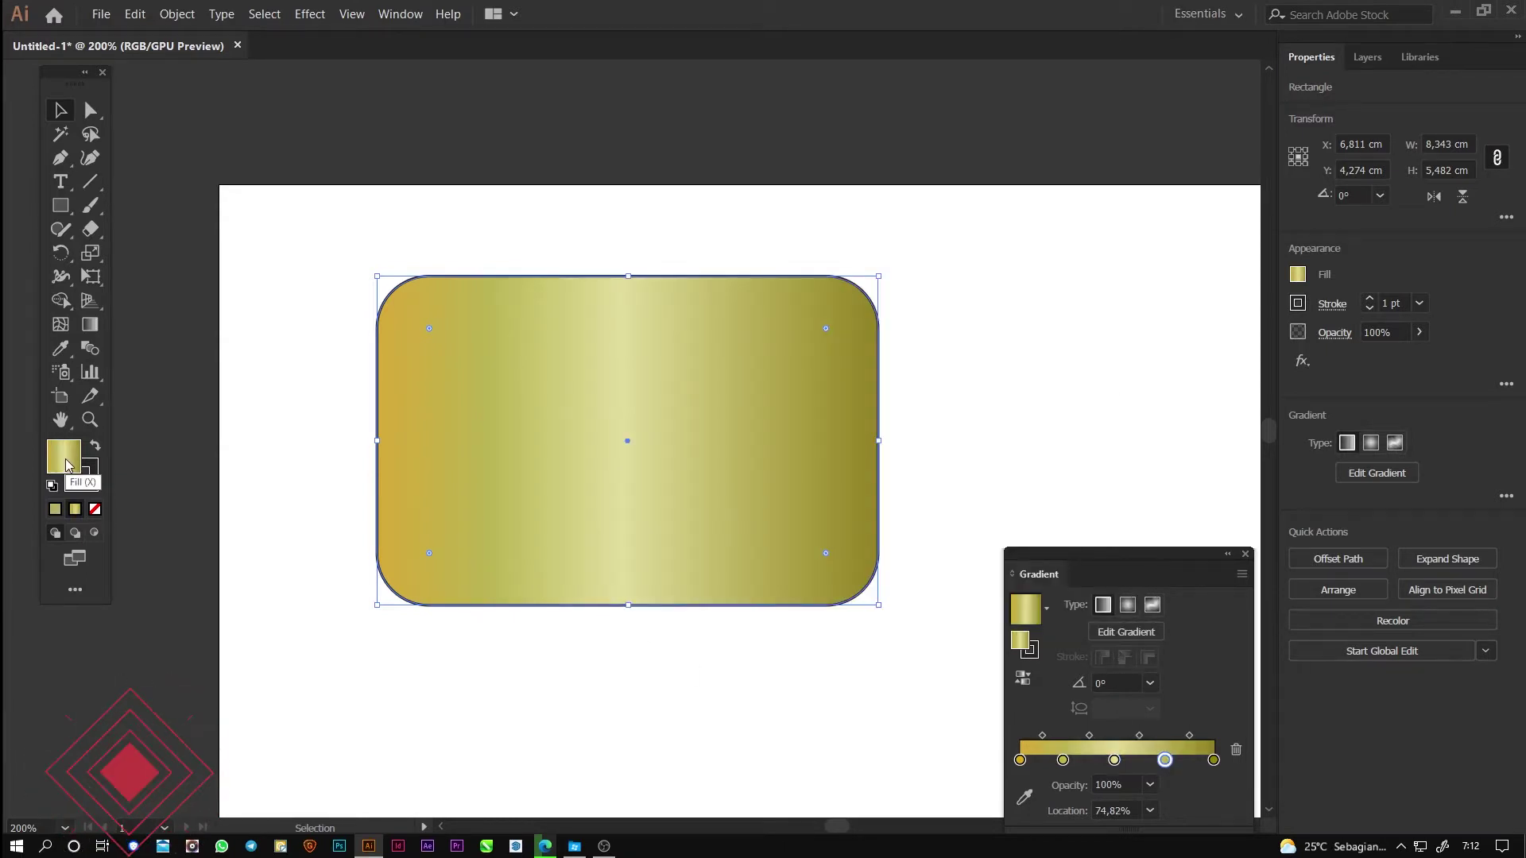
{"action": "double_click", "coordinate": [64, 458]}
{"action": "left_click", "coordinate": [904, 543]}
{"action": "left_click", "coordinate": [706, 392]}
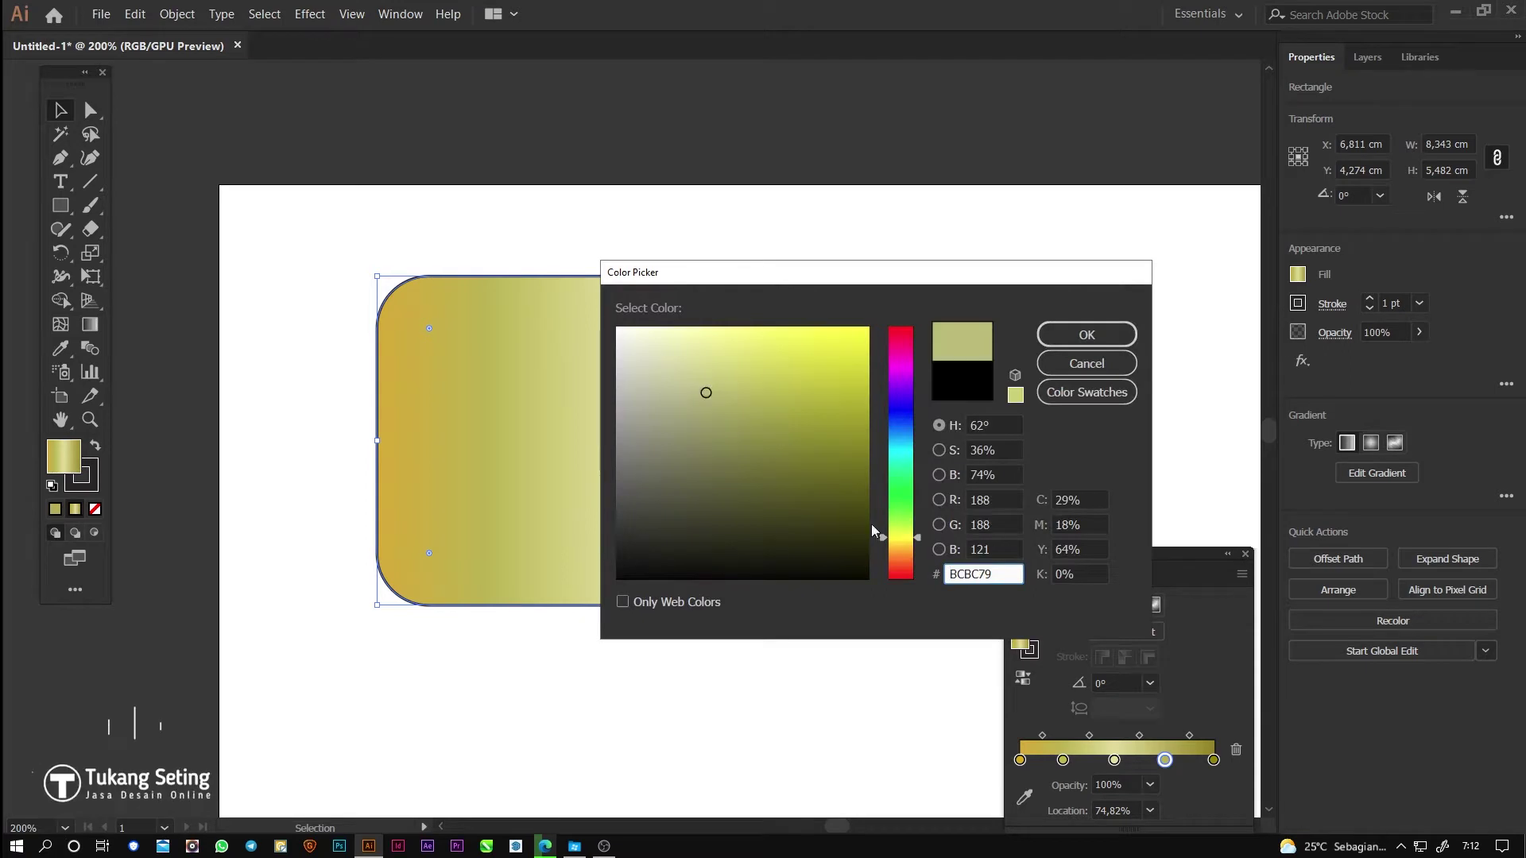
{"action": "left_click", "coordinate": [904, 546]}
{"action": "left_click", "coordinate": [809, 379]}
{"action": "left_click", "coordinate": [838, 325]}
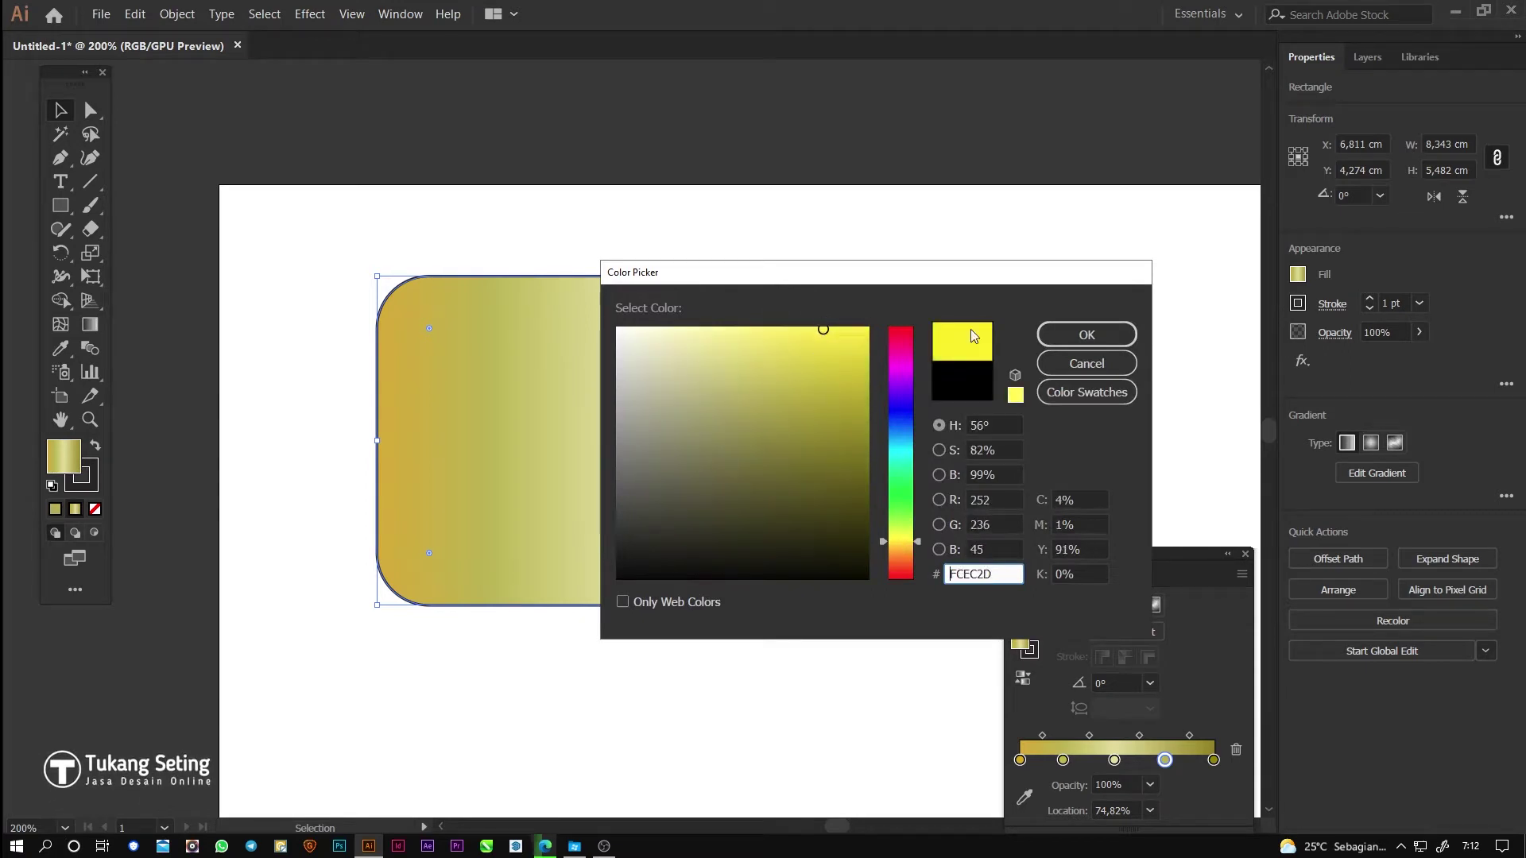
{"action": "left_click", "coordinate": [1088, 340]}
Step: Switch the gradient to radial and move the bright yellow stop to 71,26%
{"action": "left_click", "coordinate": [1127, 606]}
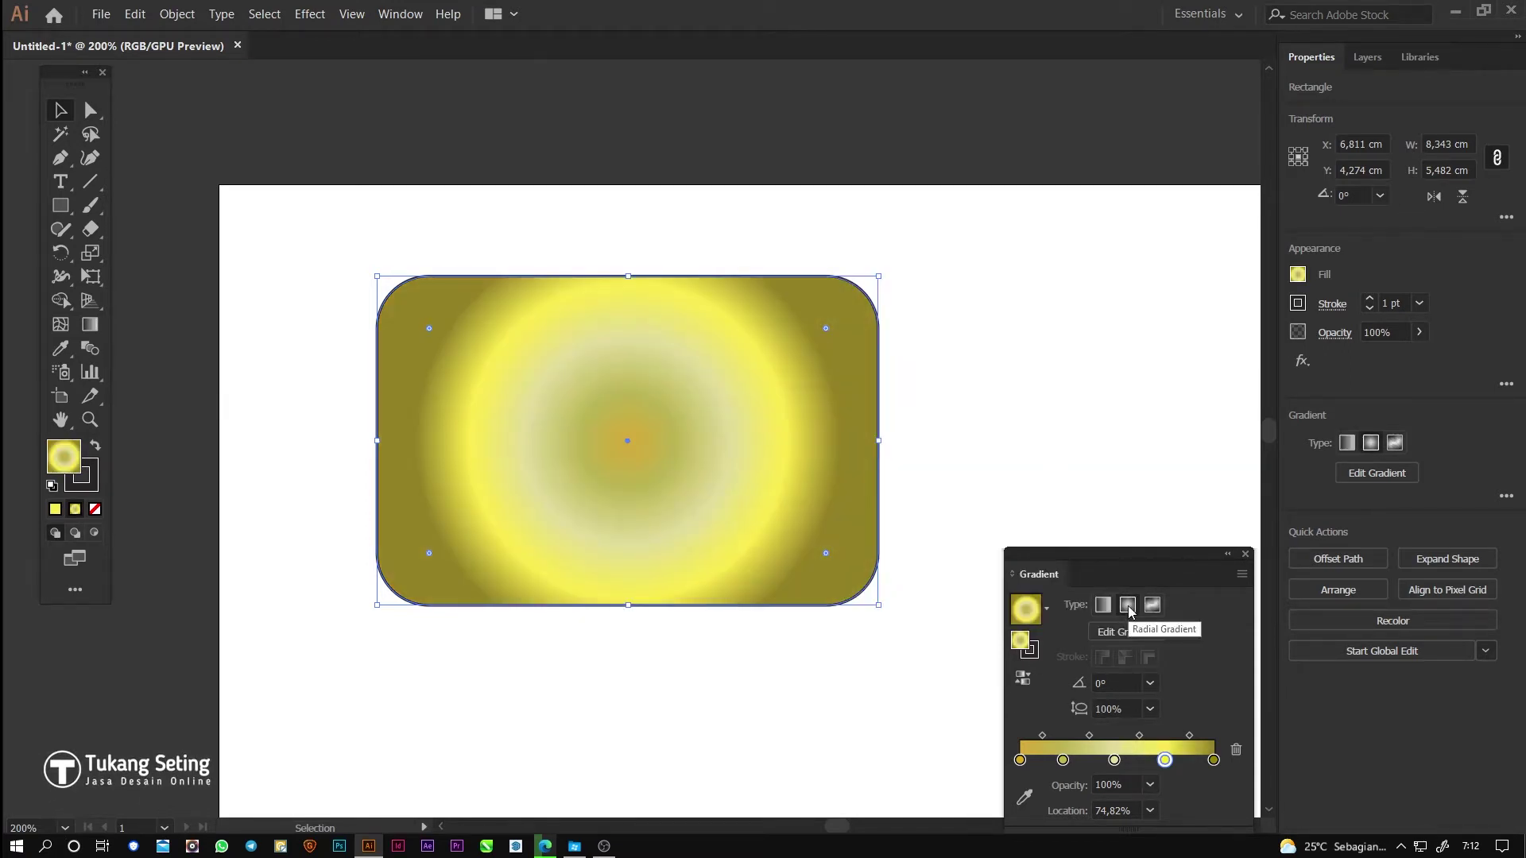
{"action": "left_click_drag", "start_coordinate": [1142, 551], "coordinate": [1142, 525]}
{"action": "left_click", "coordinate": [1149, 785]}
{"action": "left_click", "coordinate": [1177, 764]}
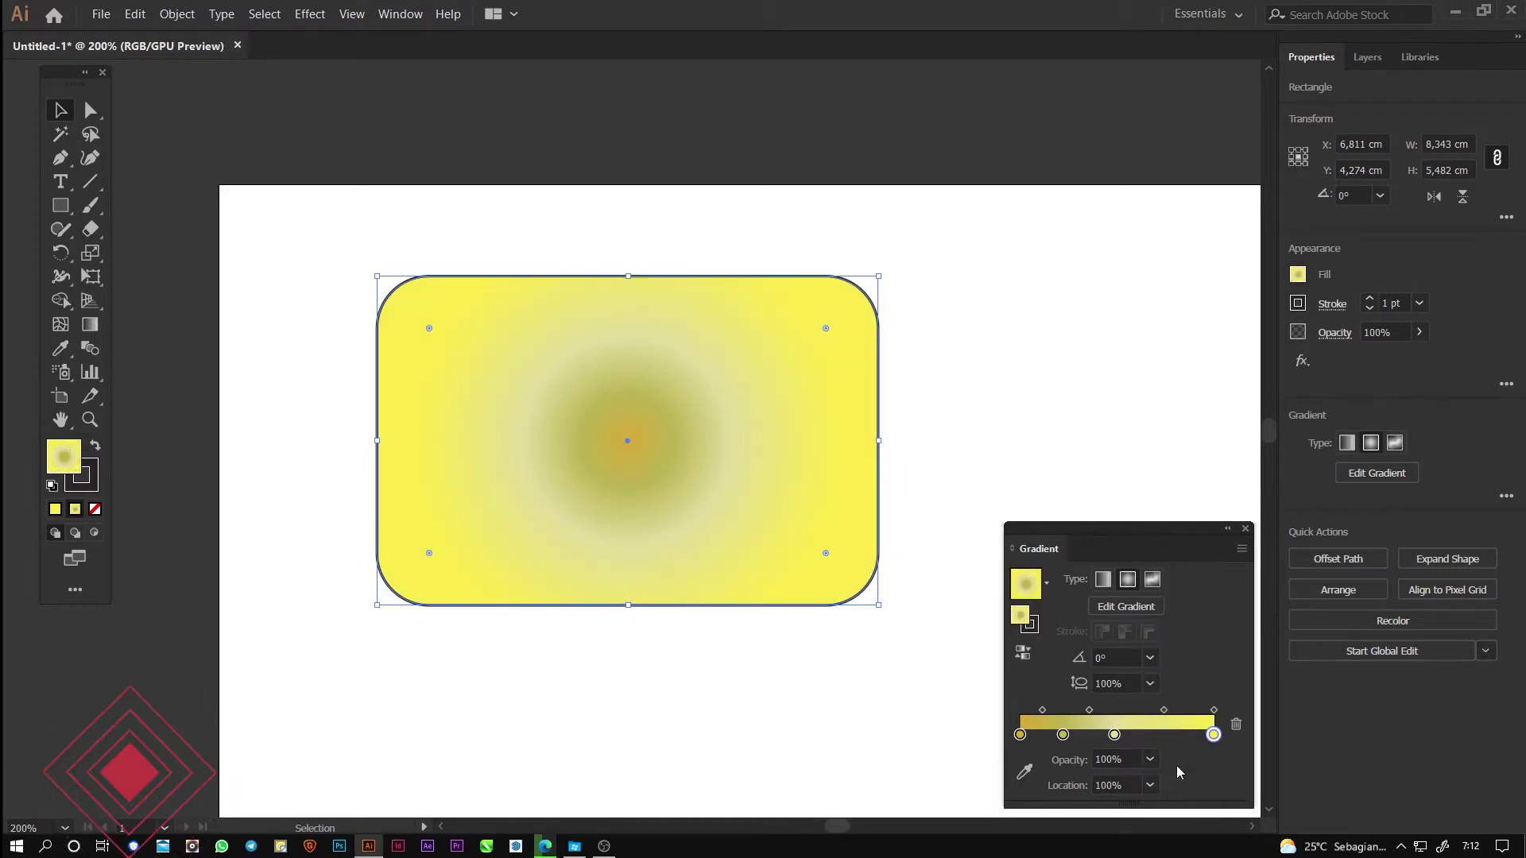
{"action": "left_click", "coordinate": [1150, 785]}
{"action": "left_click", "coordinate": [1176, 677]}
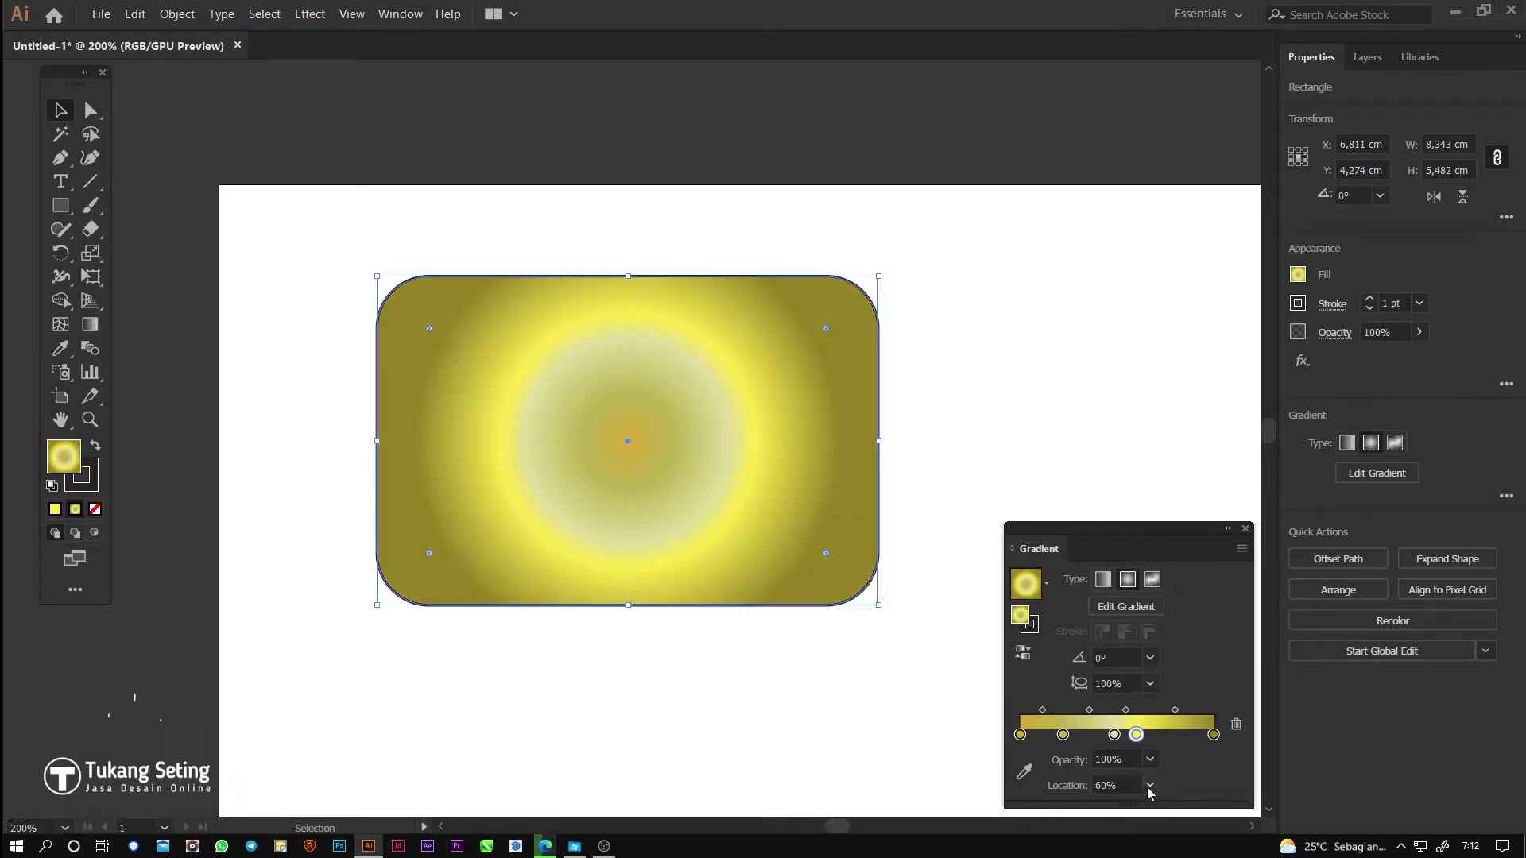
{"action": "left_click_drag", "start_coordinate": [1136, 734], "coordinate": [1158, 735]}
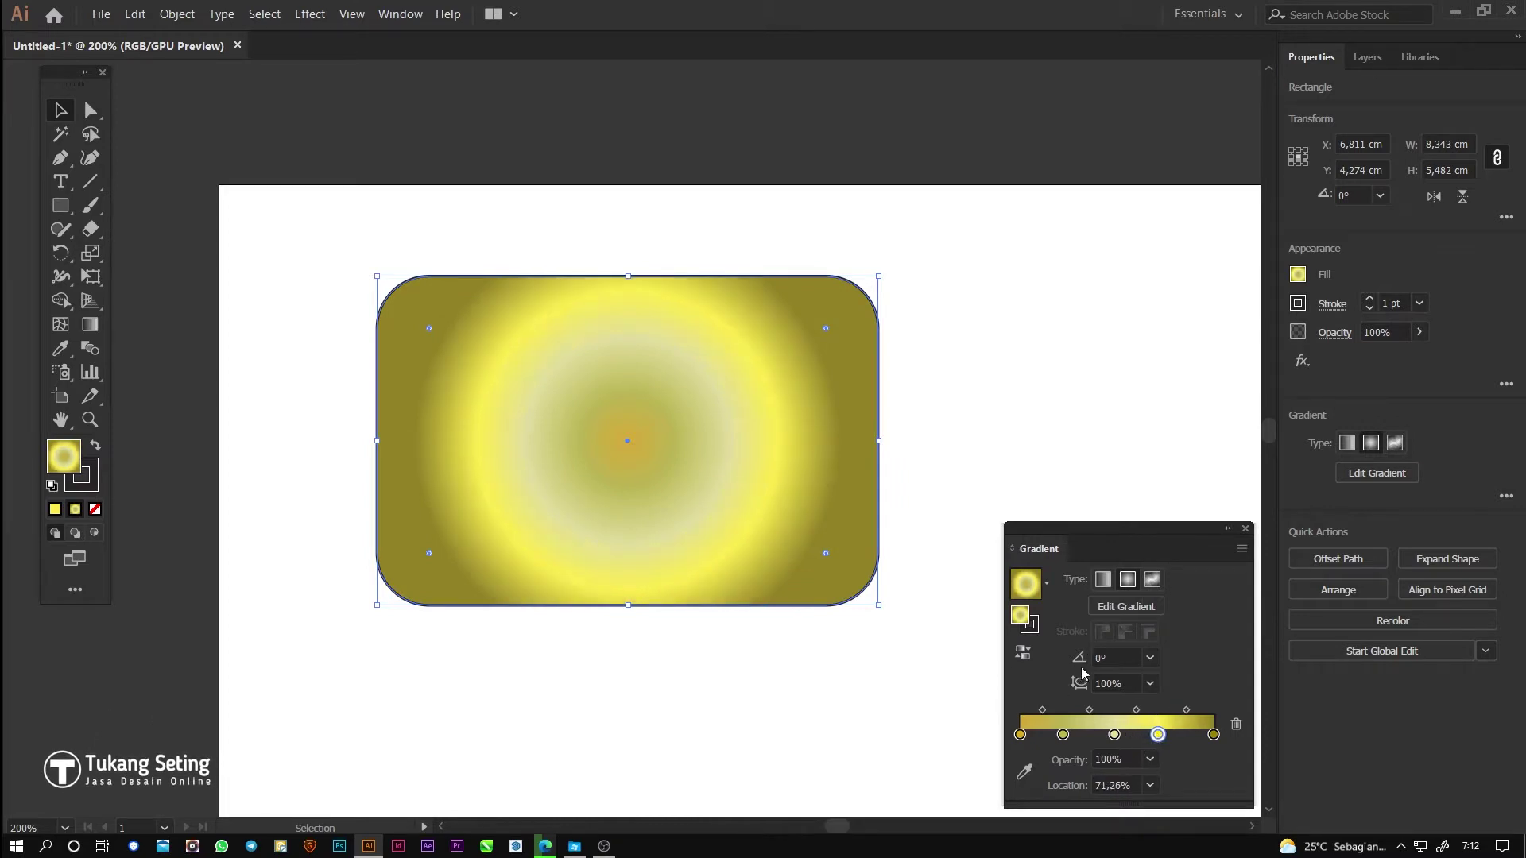
Step: Set the radial gradient's angle to -180°
{"action": "left_click", "coordinate": [1150, 659]}
{"action": "left_click", "coordinate": [1177, 550]}
{"action": "left_click", "coordinate": [1122, 658]}
{"action": "scroll", "coordinate": [1122, 658], "scroll_direction": "down", "scroll_amount": 20}
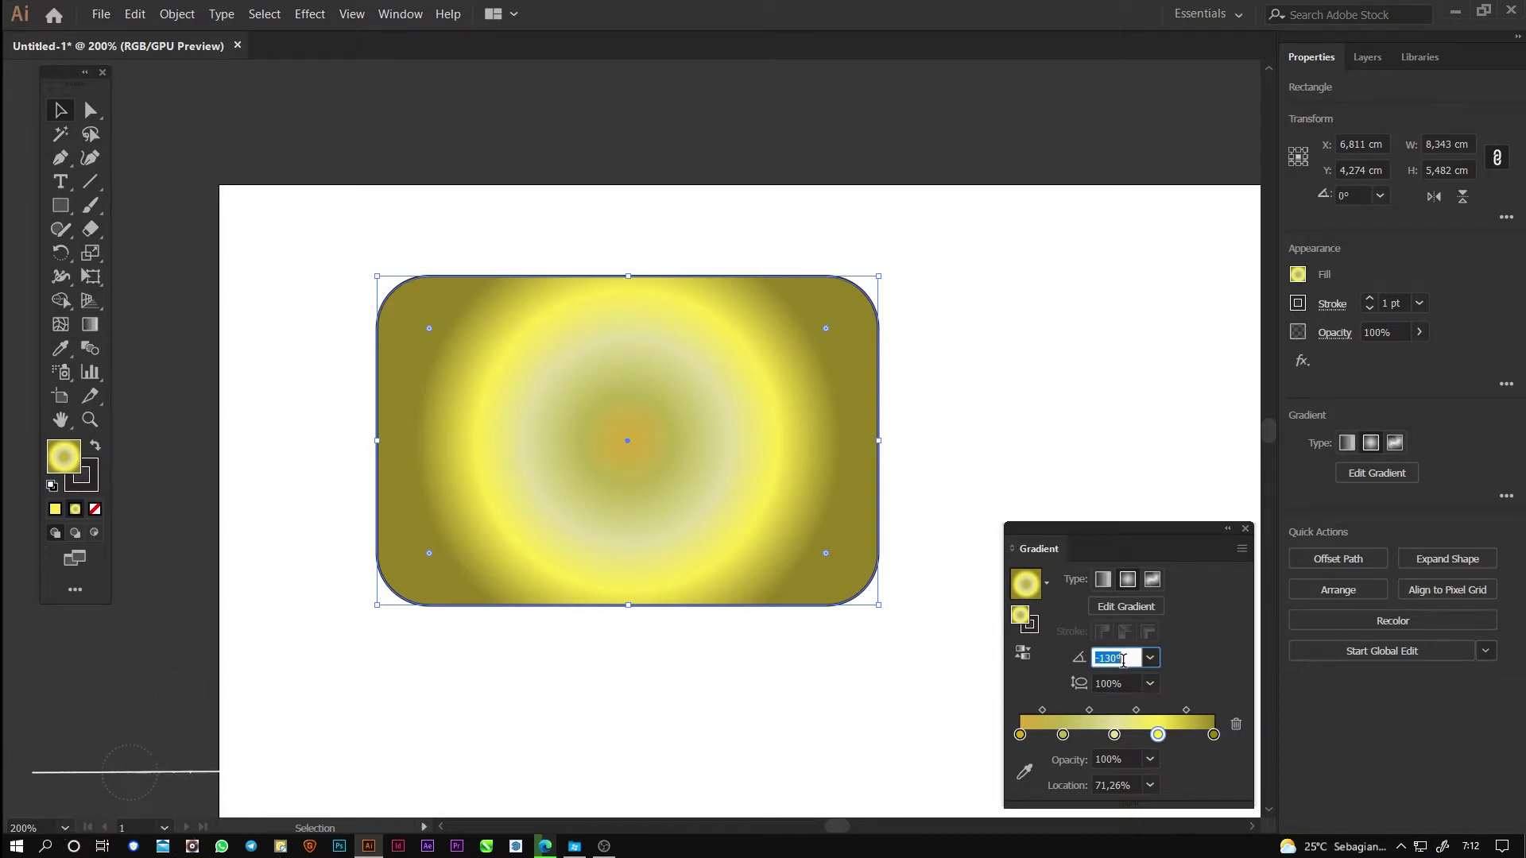
{"action": "left_click", "coordinate": [1115, 659]}
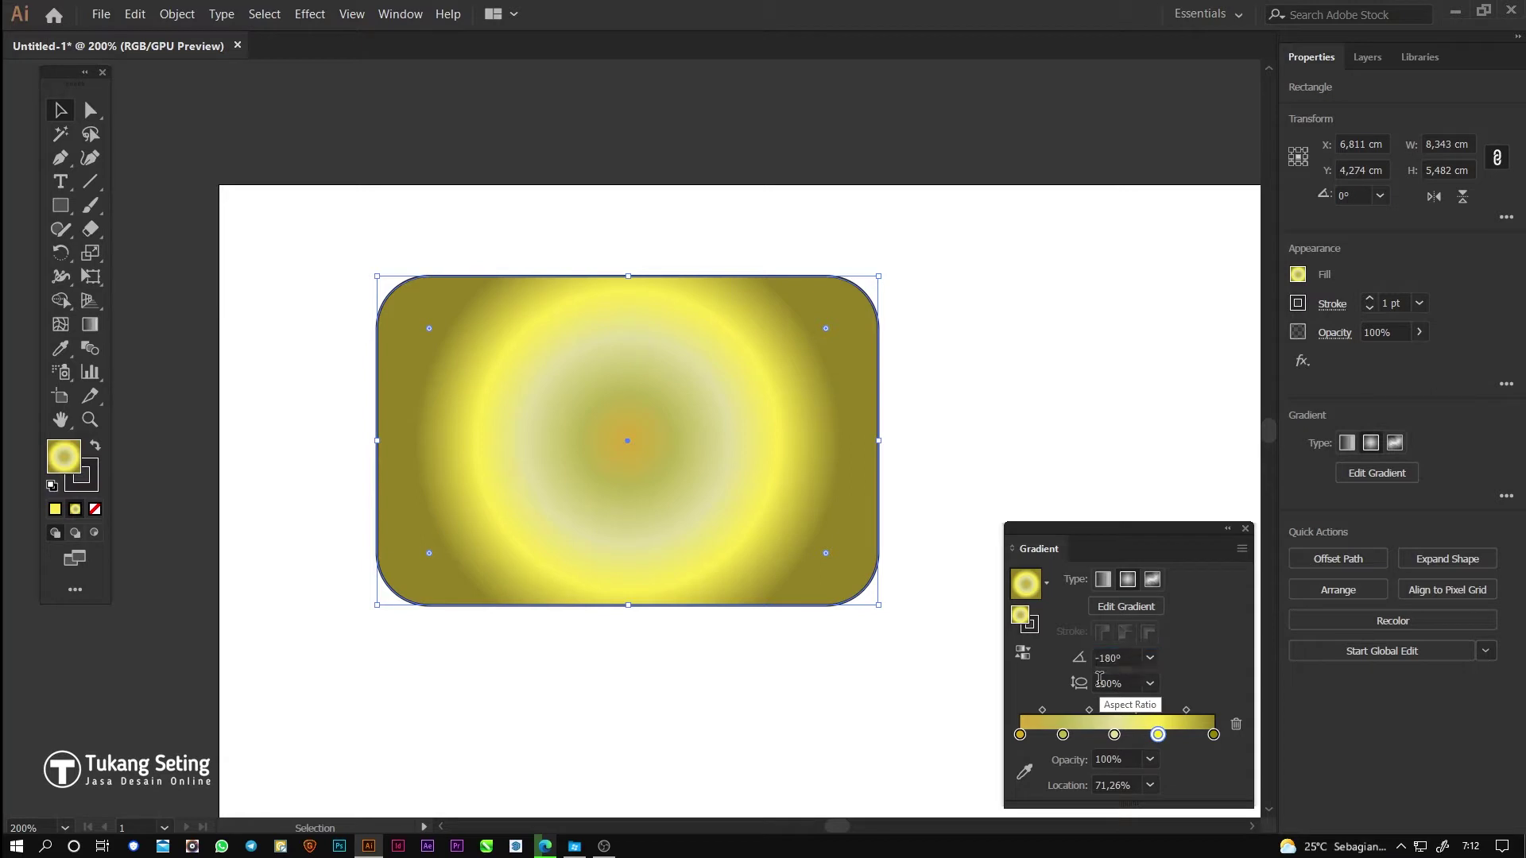
Step: Try the bright yellow stop at locations 50%, 100% and 90%
{"action": "left_click", "coordinate": [1149, 786]}
{"action": "left_click", "coordinate": [1182, 658]}
{"action": "left_click", "coordinate": [1150, 785]}
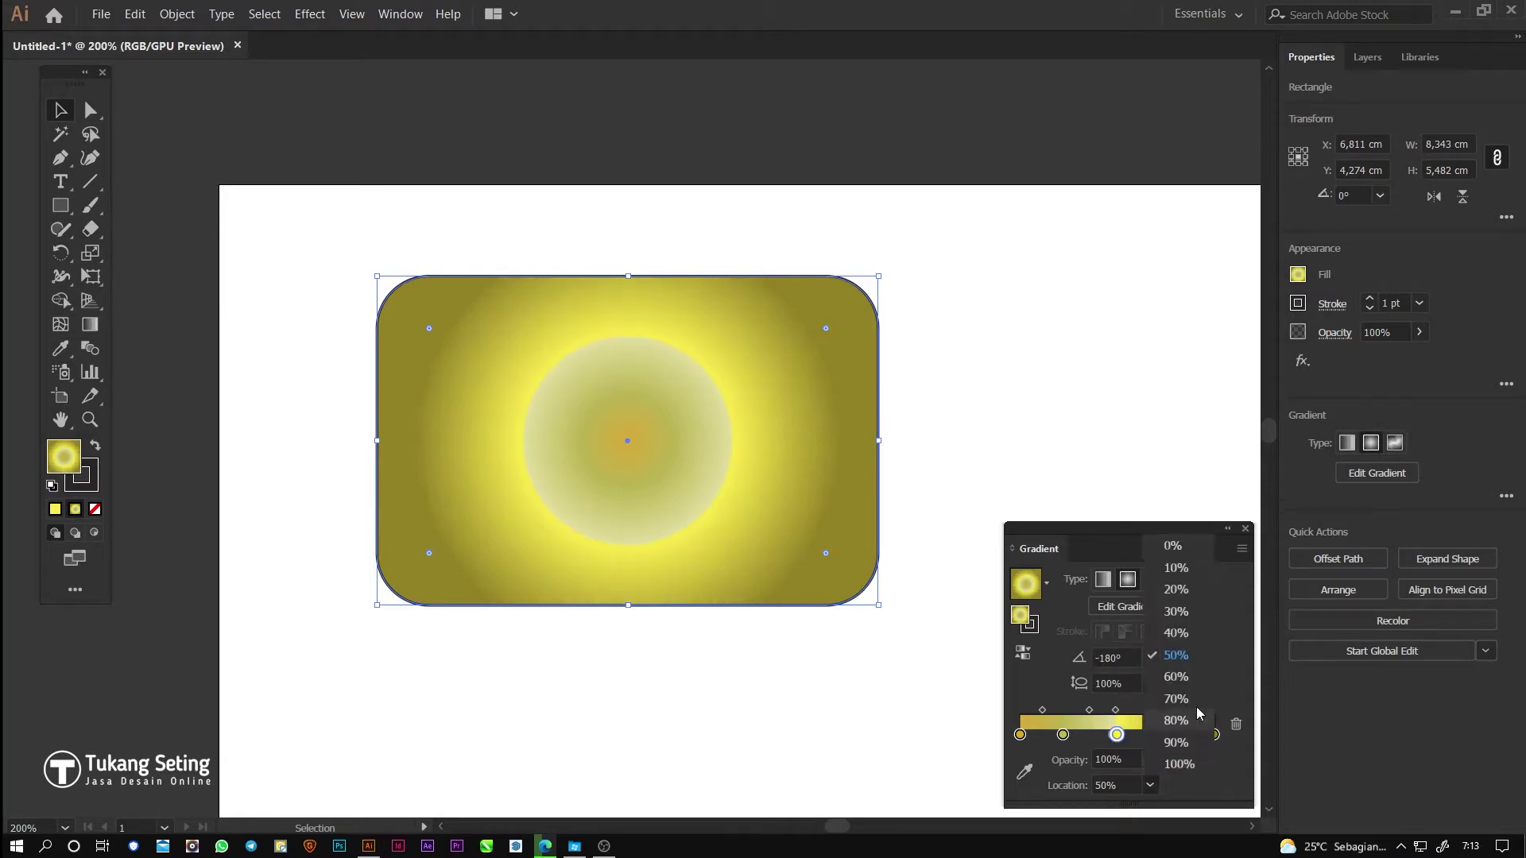
{"action": "left_click", "coordinate": [1196, 762]}
{"action": "left_click", "coordinate": [1150, 785]}
{"action": "left_click", "coordinate": [1150, 745]}
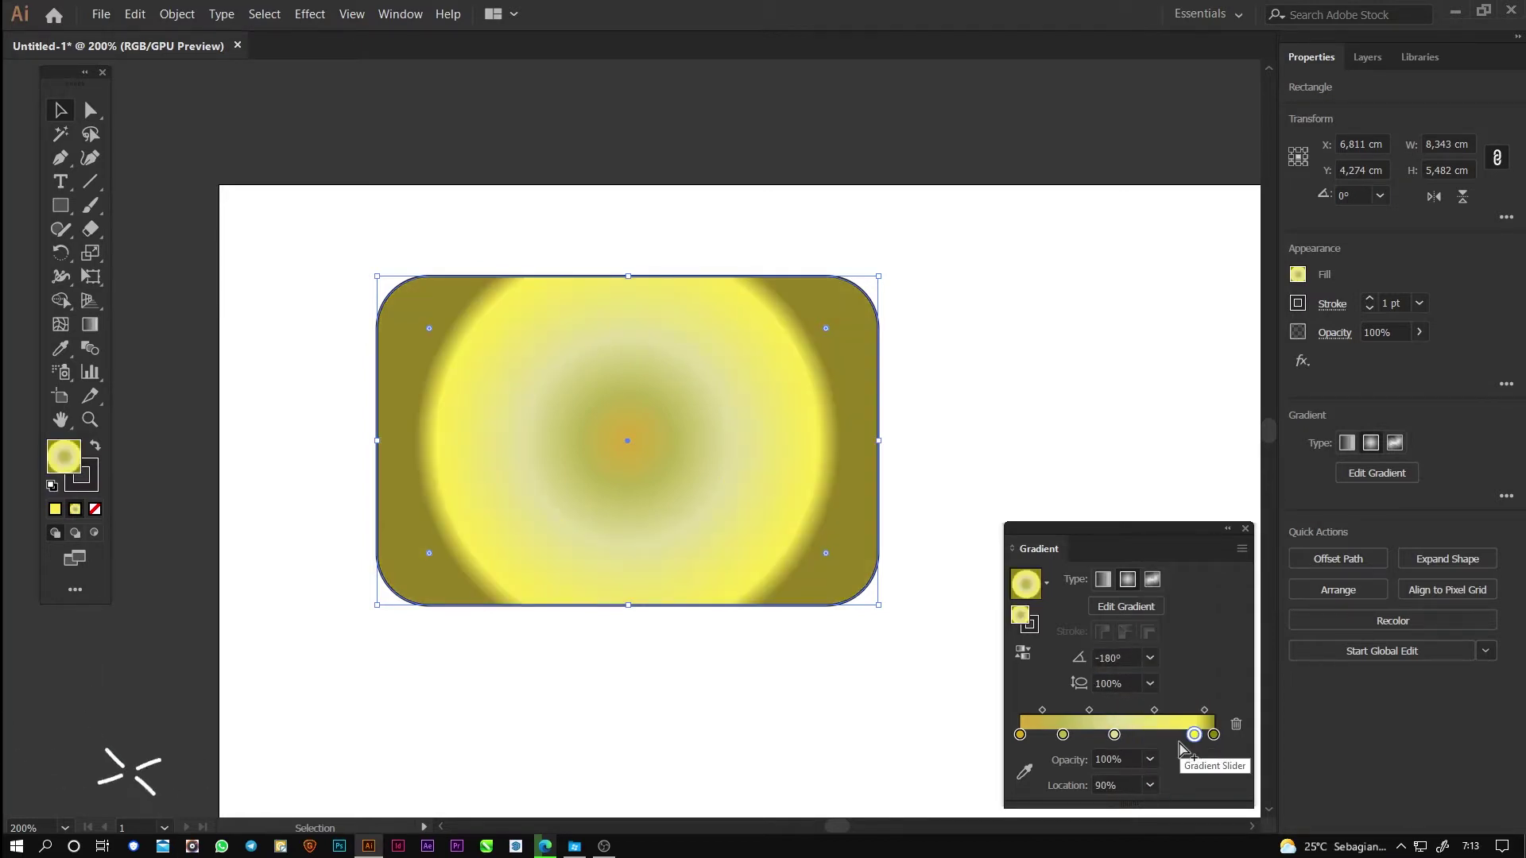
Step: Redistribute the gradient stops into concentric gold rings, with an olive stop at 63,97%, and remove the rectangle's stroke
{"action": "left_click_drag", "start_coordinate": [1195, 736], "coordinate": [1120, 737]}
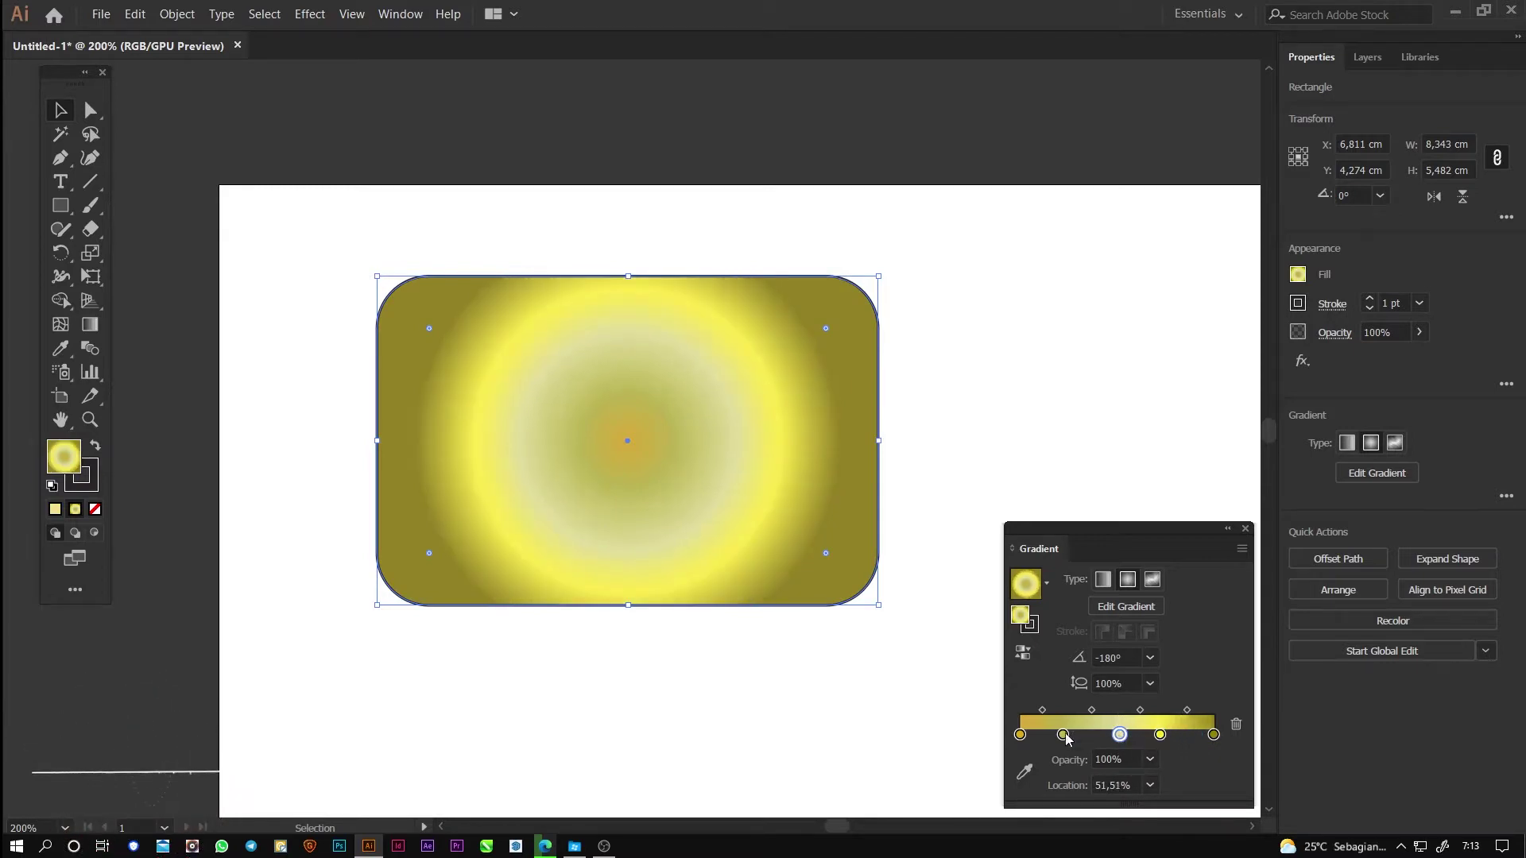
{"action": "left_click_drag", "start_coordinate": [1072, 735], "coordinate": [1144, 737]}
{"action": "left_click", "coordinate": [76, 482]}
{"action": "left_click", "coordinate": [95, 510]}
Step: On a new layer above the locked Layer 1, draw a square-cornered rectangle covering the full width and height of the gold shape
{"action": "left_click", "coordinate": [1367, 57]}
{"action": "key", "text": "ctrl+shift+a"}
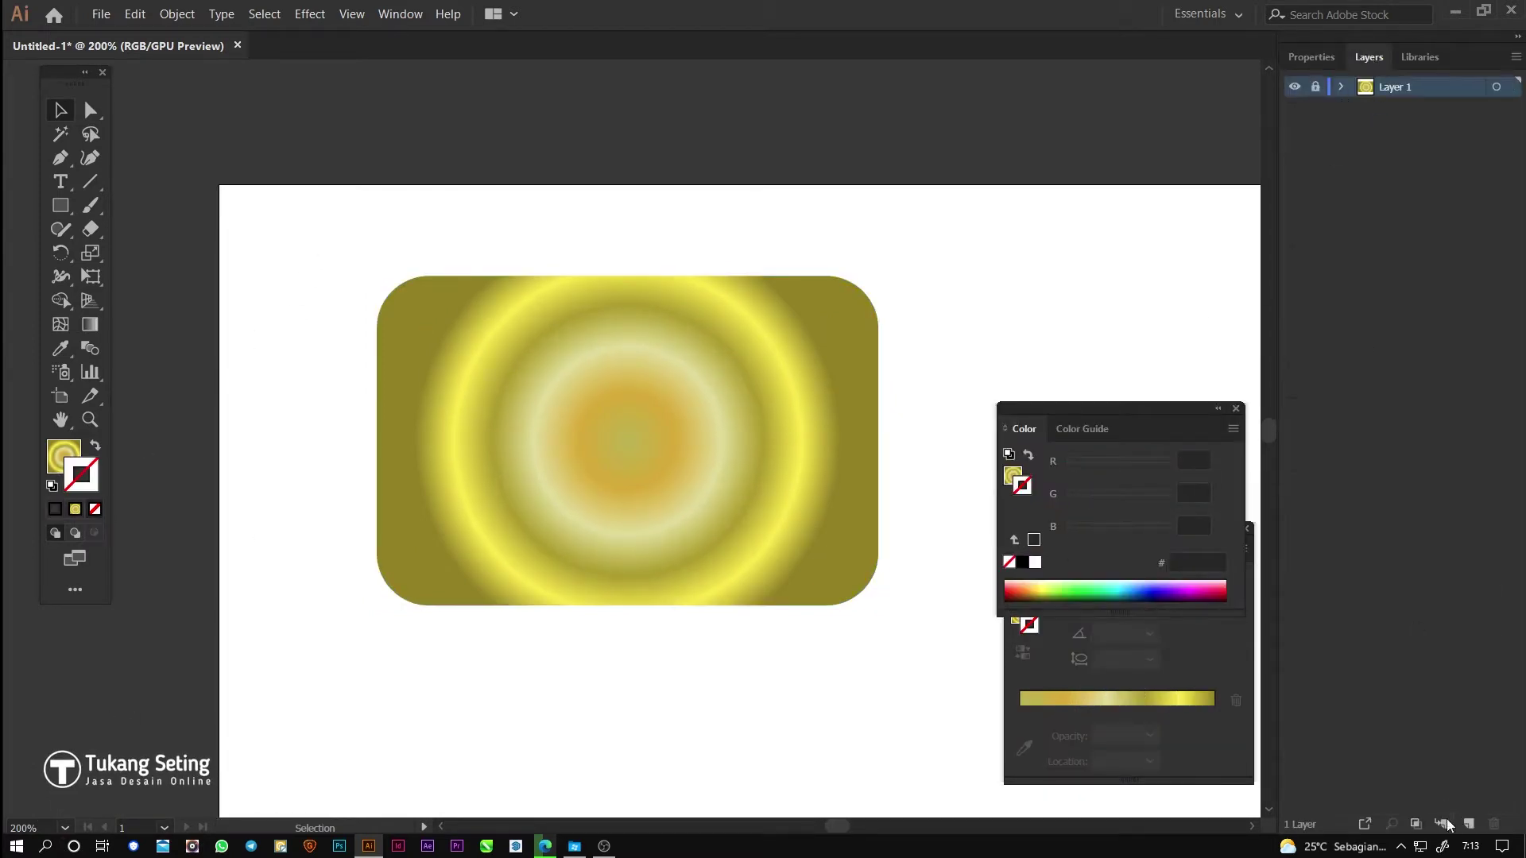
{"action": "scroll", "coordinate": [645, 433], "scroll_direction": "up", "scroll_amount": 1}
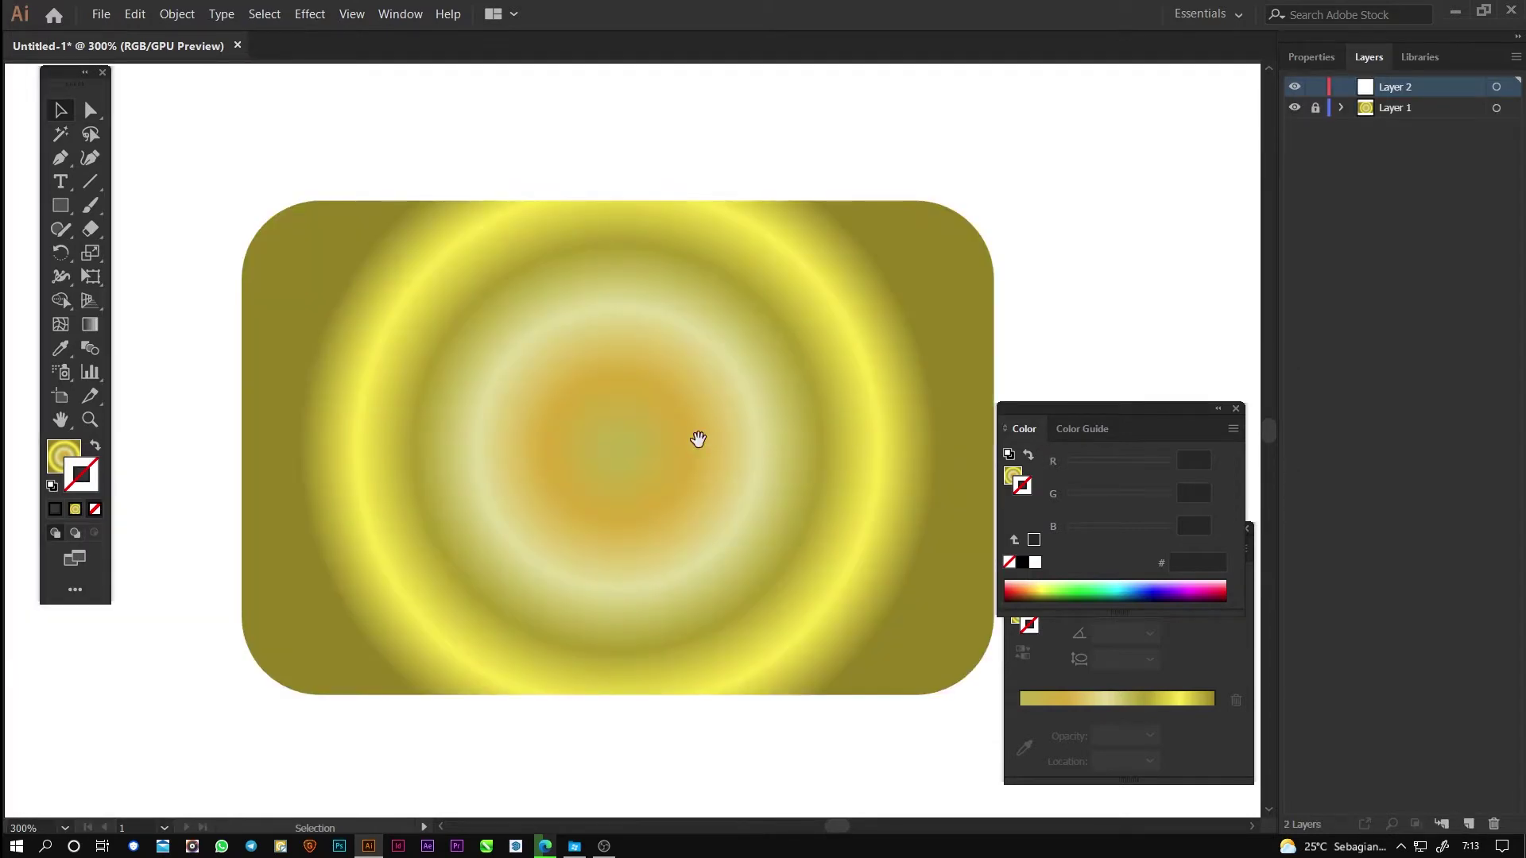
{"action": "scroll", "coordinate": [698, 448], "scroll_direction": "right", "scroll_amount": 1}
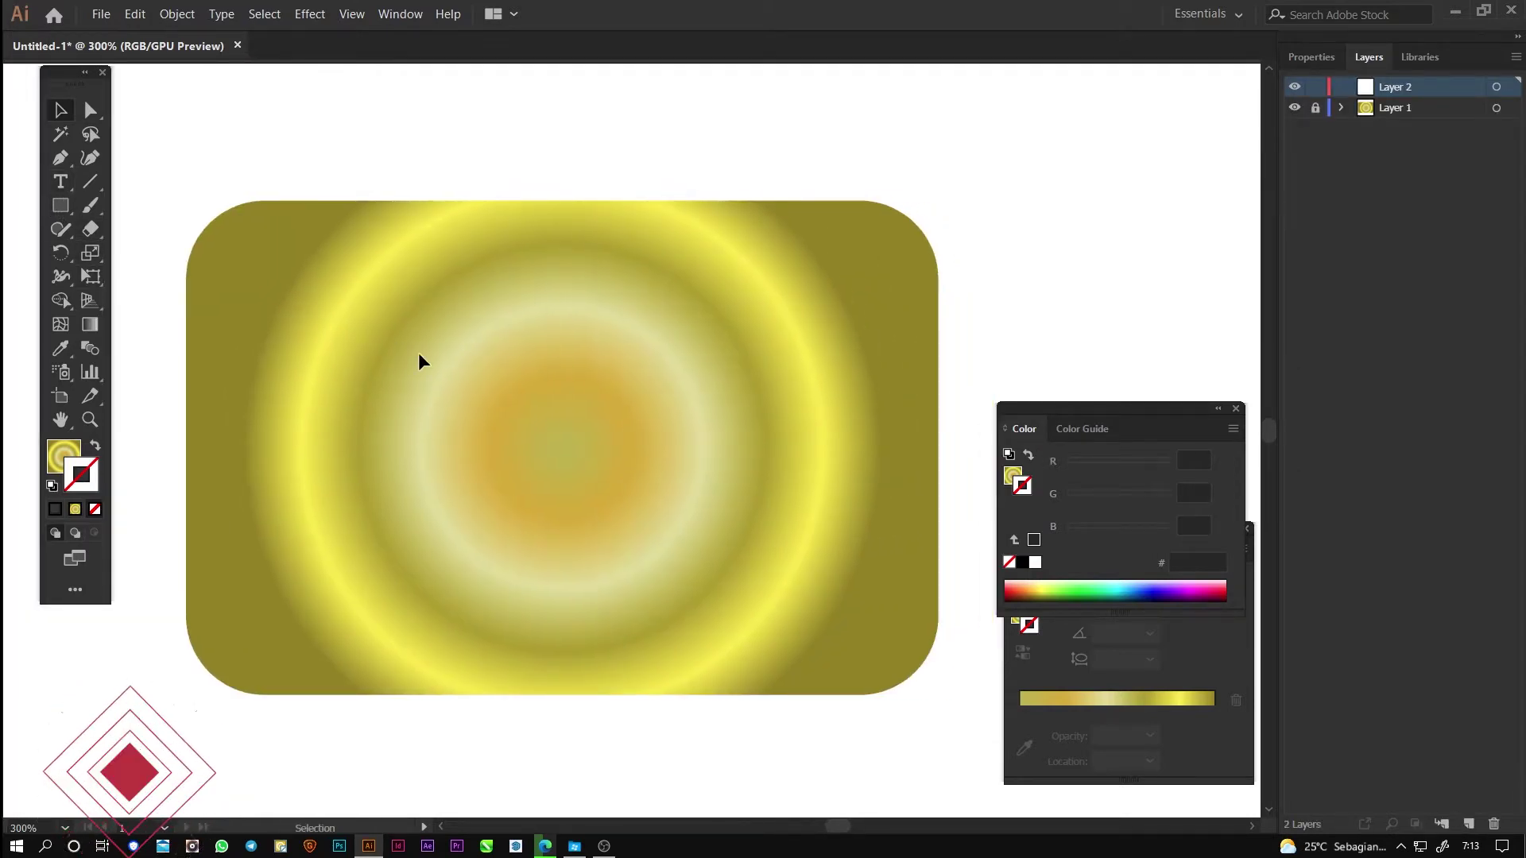
{"action": "left_click_drag", "start_coordinate": [185, 202], "coordinate": [938, 694]}
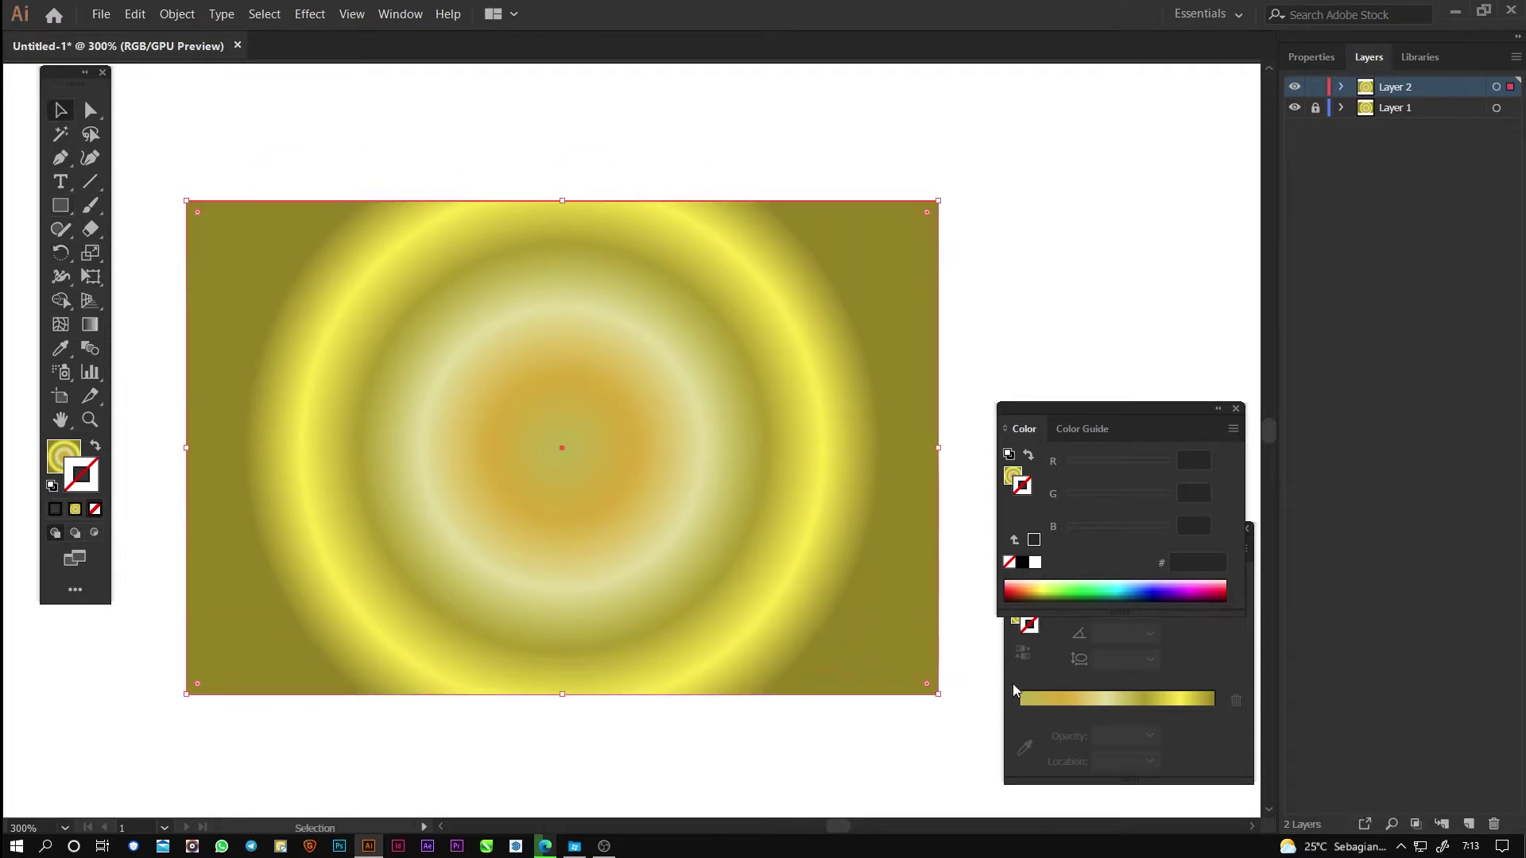
Step: Offset the new rectangle's path by -2,1 cm and delete the outer rectangle, keeping only the inner one
{"action": "left_click", "coordinate": [135, 13]}
{"action": "mouse_move", "coordinate": [176, 14]}
{"action": "mouse_move", "coordinate": [238, 394]}
{"action": "left_click", "coordinate": [414, 458]}
{"action": "left_click", "coordinate": [721, 498]}
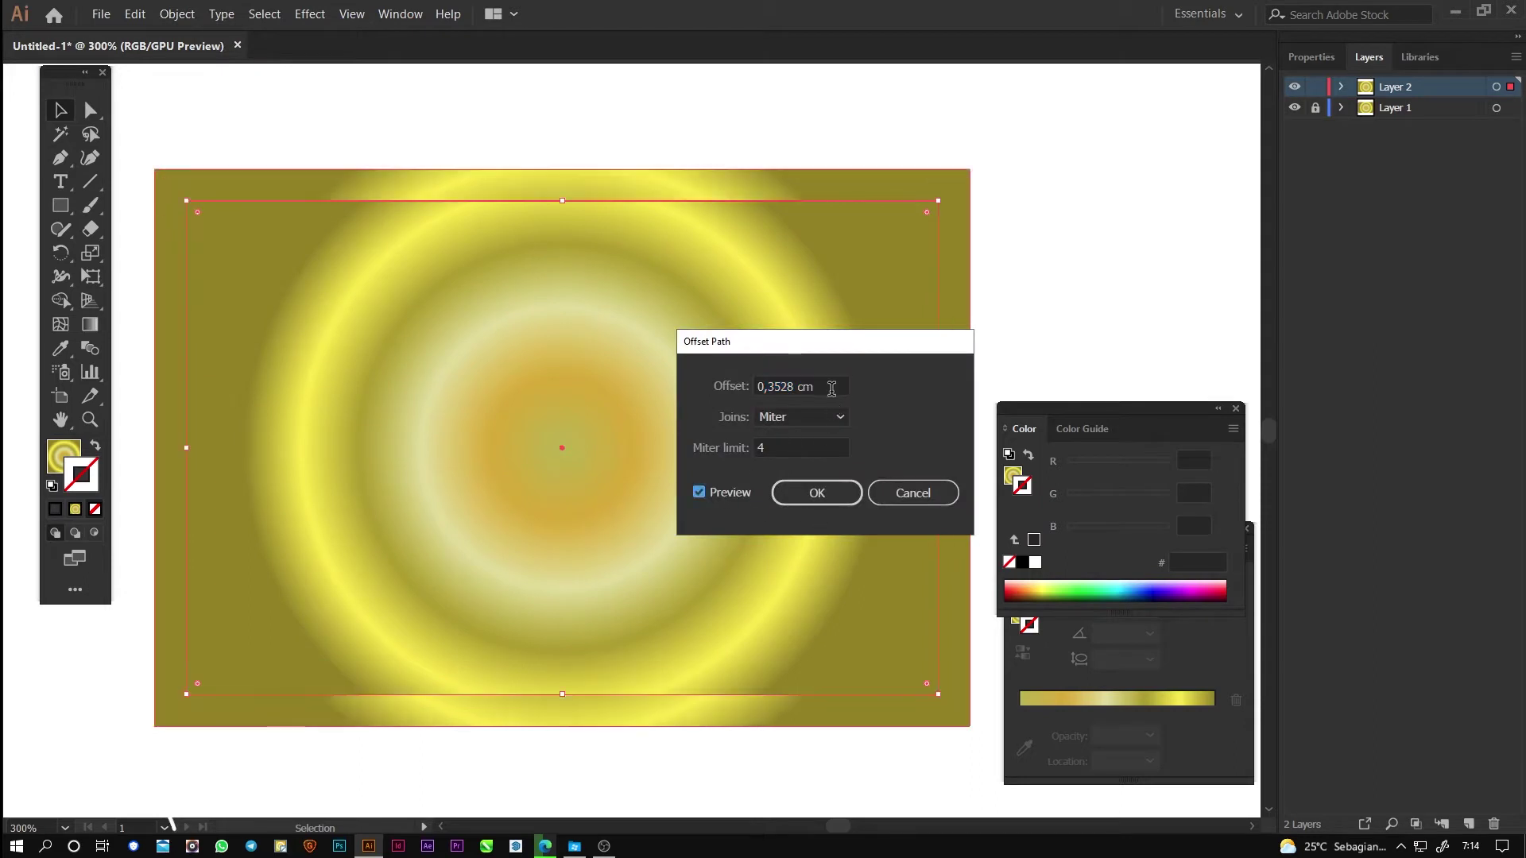
{"action": "left_click", "coordinate": [829, 387]}
{"action": "scroll", "coordinate": [830, 387], "scroll_direction": "down", "scroll_amount": 20}
{"action": "scroll", "coordinate": [829, 387], "scroll_direction": "down", "scroll_amount": 1}
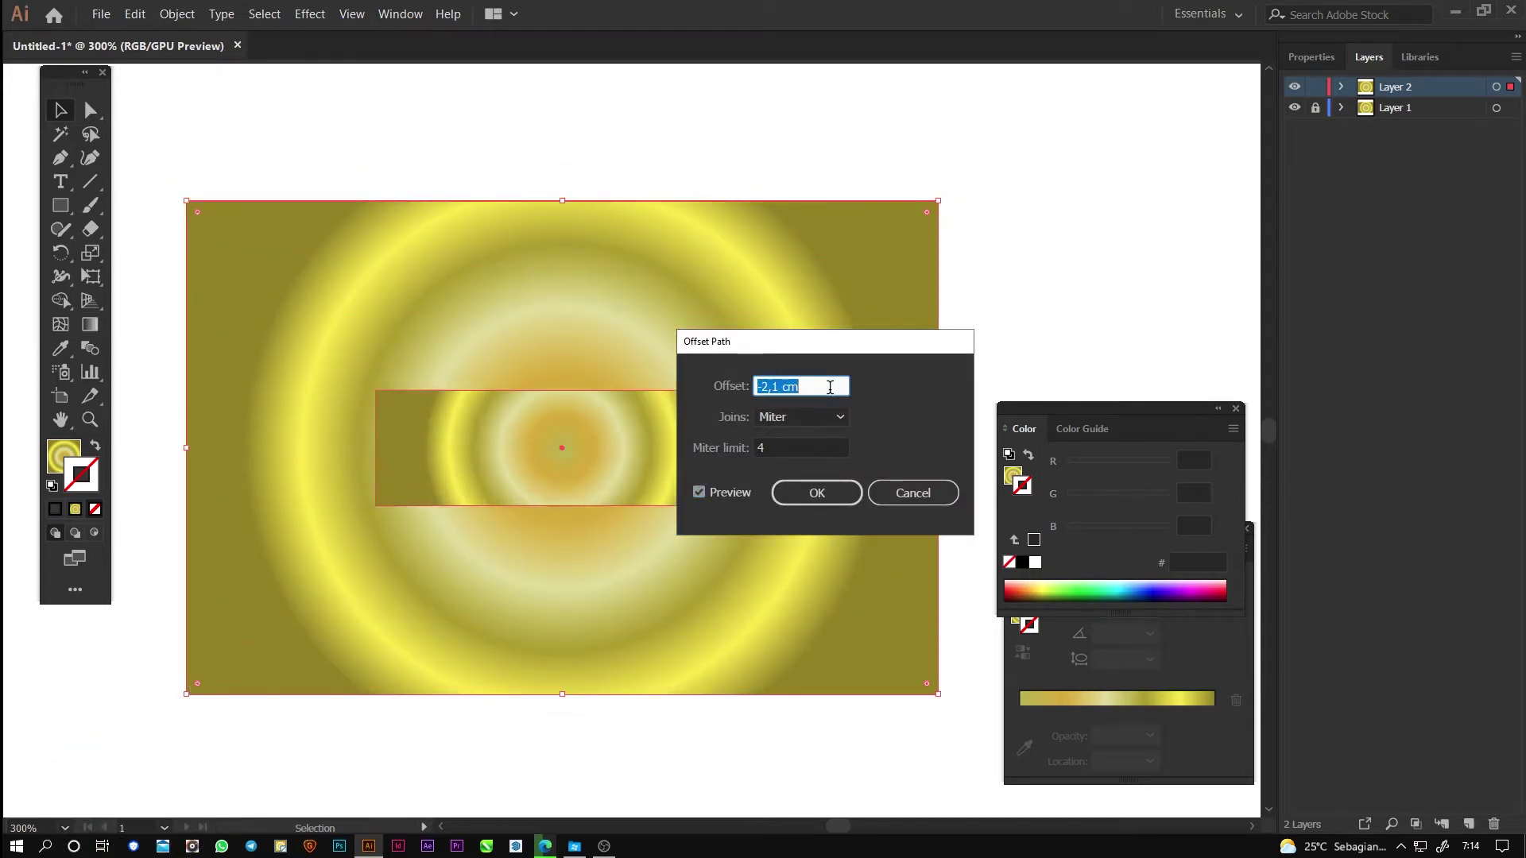
{"action": "left_click", "coordinate": [817, 493]}
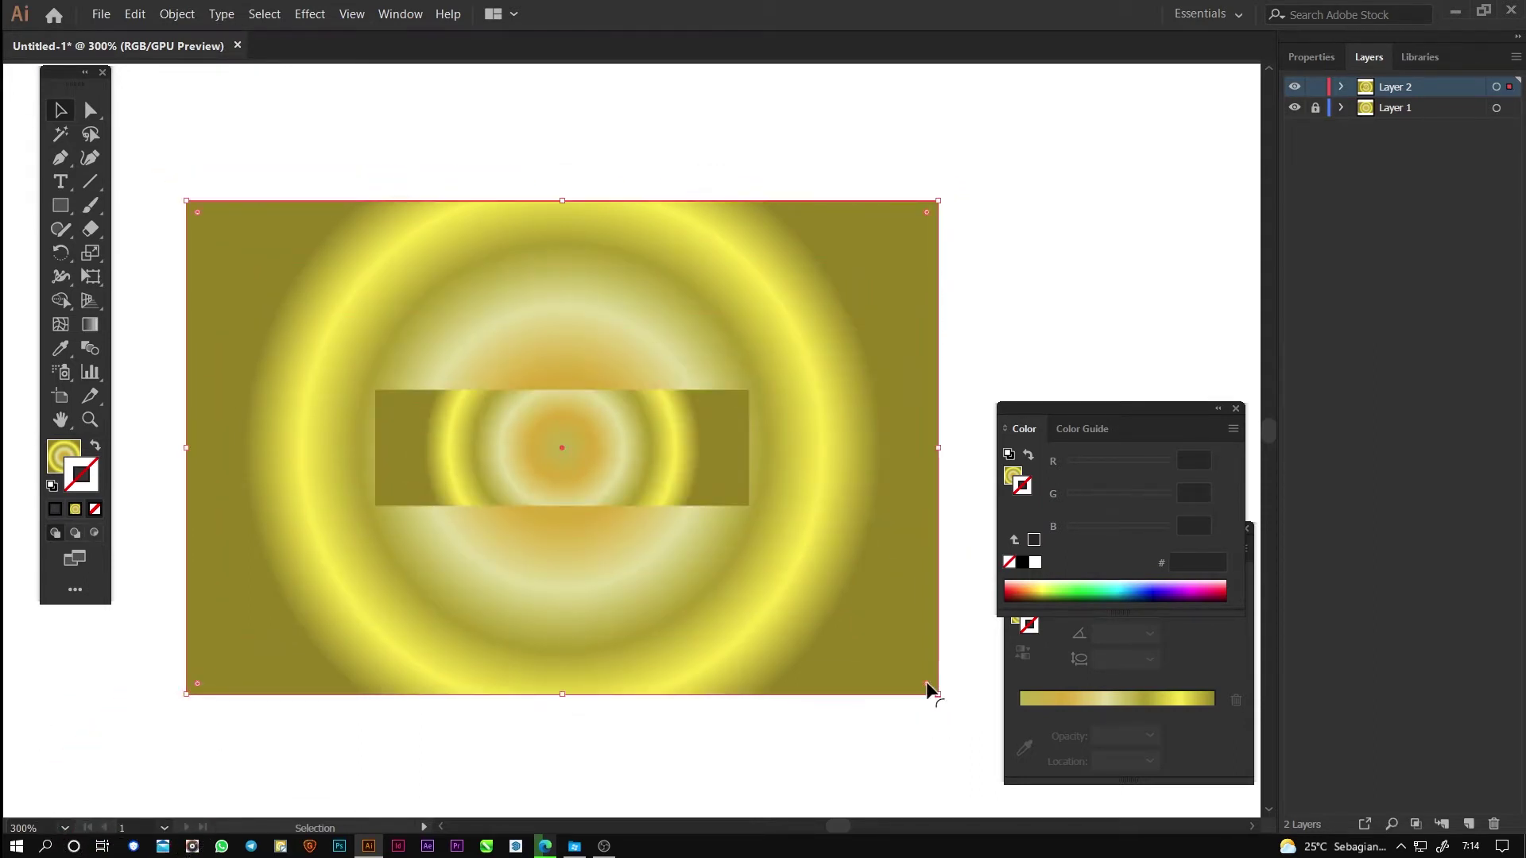
{"action": "left_click_drag", "start_coordinate": [927, 685], "coordinate": [886, 646]}
{"action": "left_click", "coordinate": [572, 453]}
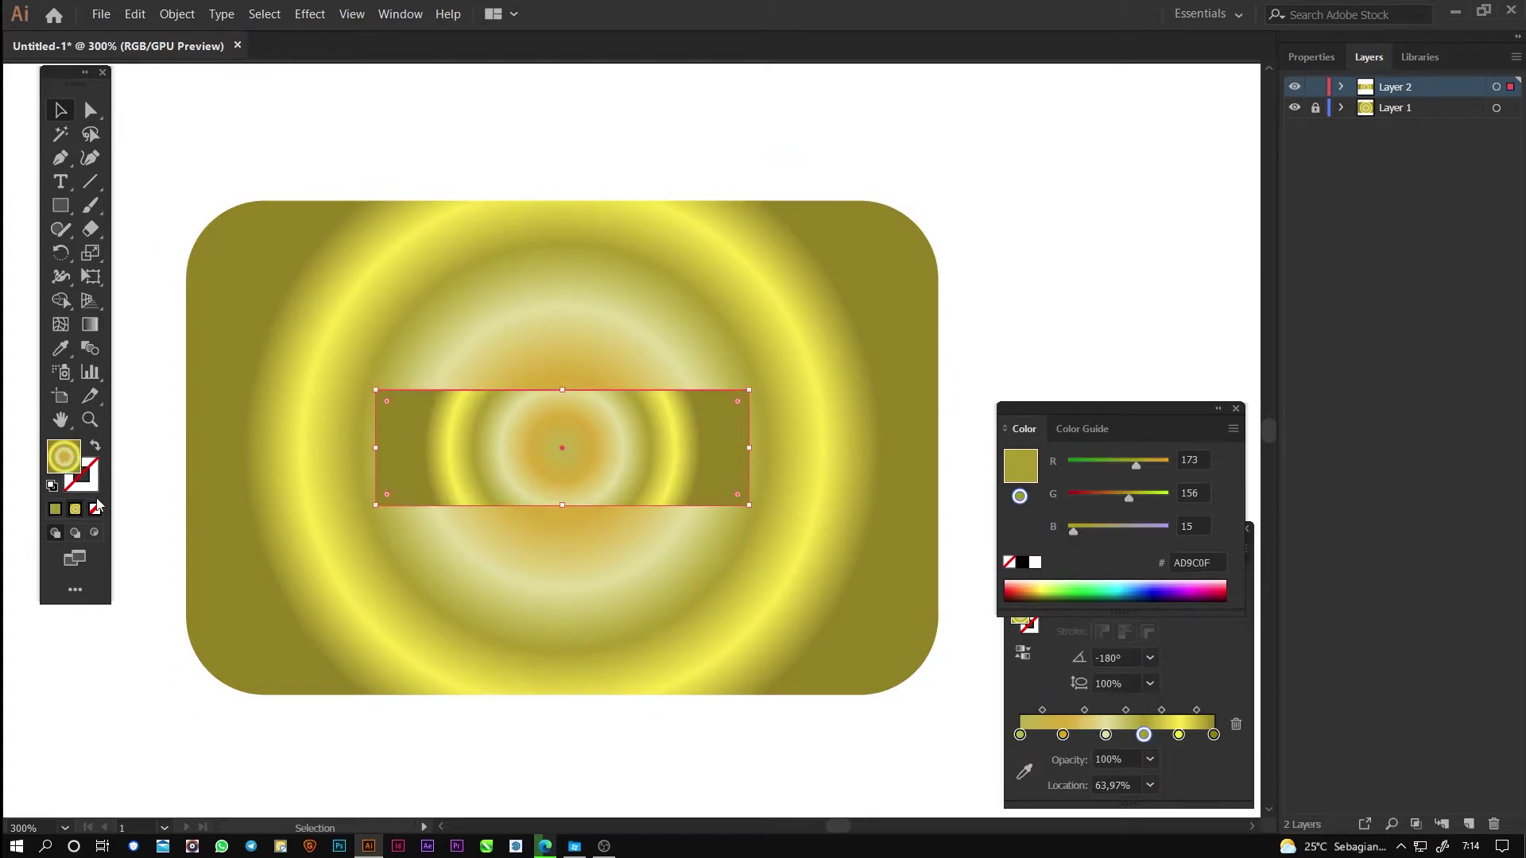
Step: Give the inner rectangle no fill and a white stroke, and narrow it about its centre to 2,146 cm wide
{"action": "key", "text": "/"}
{"action": "double_click", "coordinate": [81, 476]}
{"action": "left_click_drag", "start_coordinate": [667, 374], "coordinate": [617, 324]}
{"action": "left_click", "coordinate": [1102, 347]}
{"action": "left_click", "coordinate": [1325, 58]}
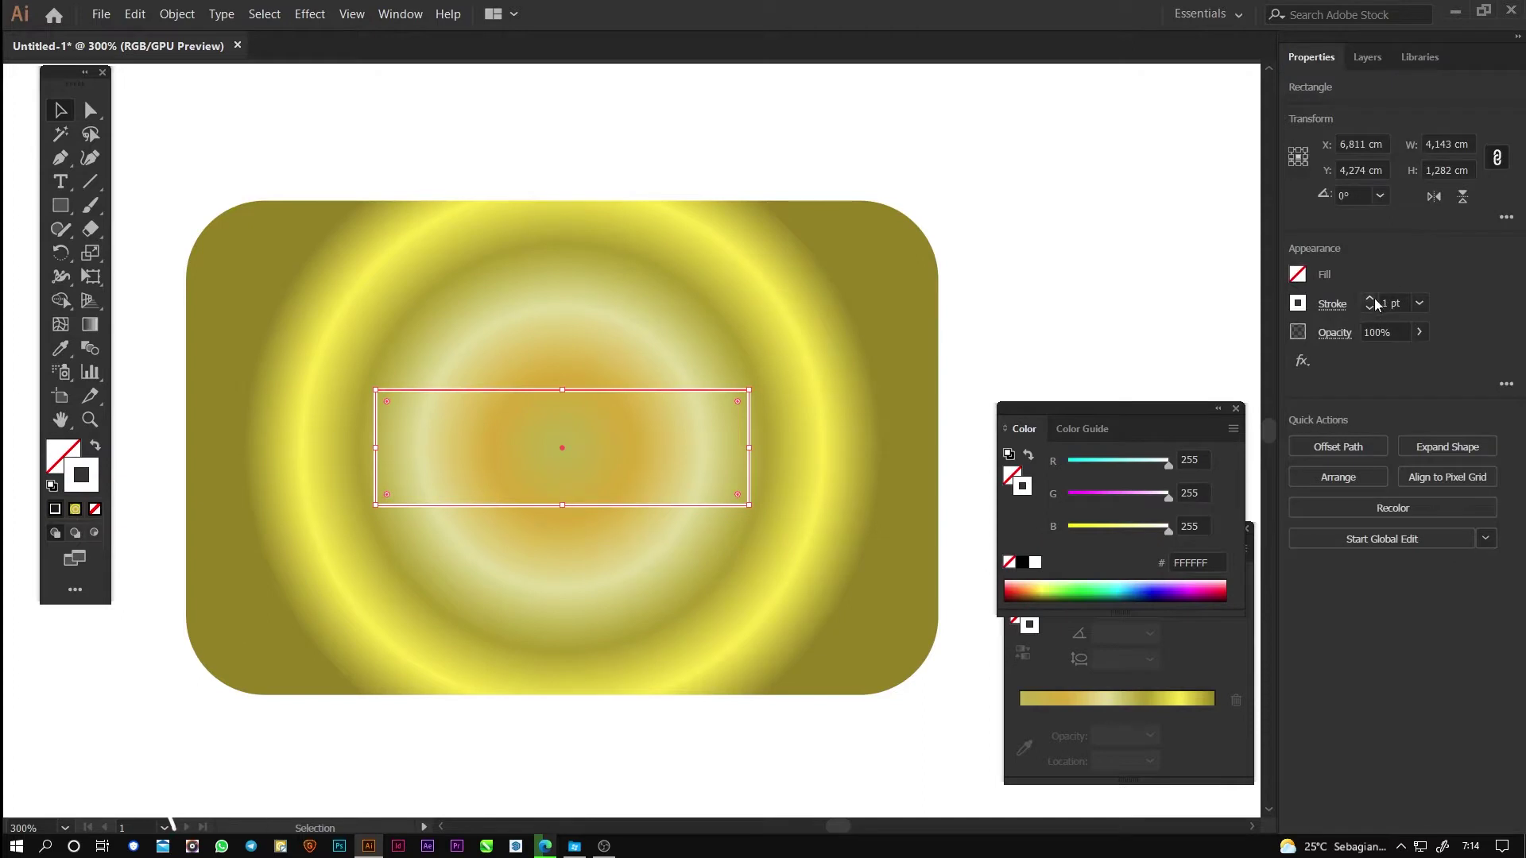
{"action": "left_click_drag", "start_coordinate": [754, 449], "coordinate": [659, 451]}
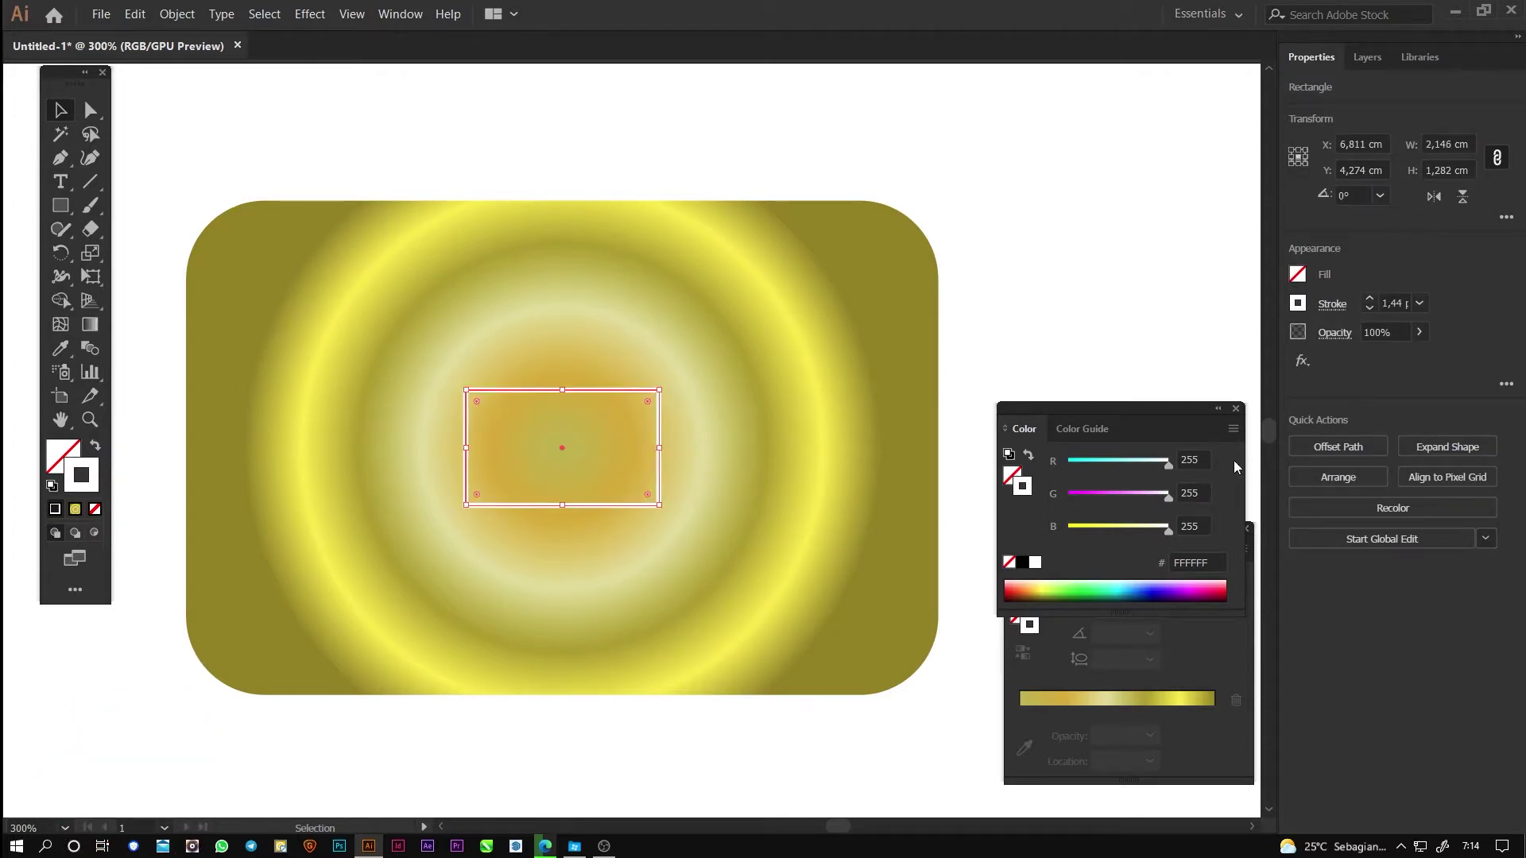
Step: Set the inner rectangle's stroke weight to 3 pt and slightly round its corners
{"action": "left_click", "coordinate": [1370, 301]}
{"action": "left_click", "coordinate": [1370, 300]}
{"action": "left_click_drag", "start_coordinate": [476, 401], "coordinate": [477, 403]}
Step: With the Pen tool, draw a white line from the inner rectangle's upper-left corner diagonally outward, then horizontally to the gold shape's left edge
{"action": "key", "text": "p"}
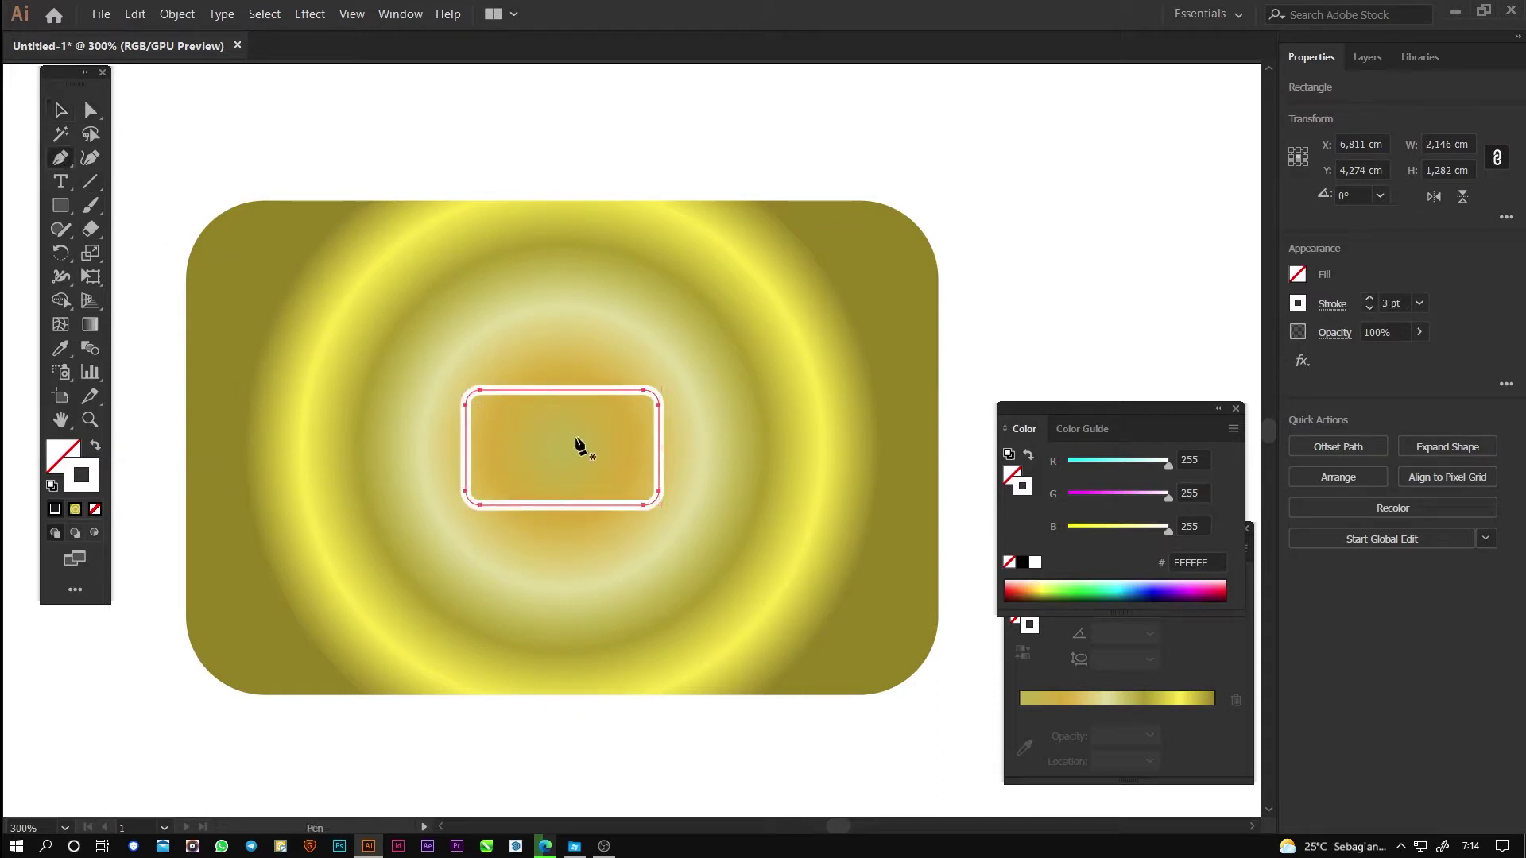
{"action": "key", "text": "ctrl+shift+a"}
{"action": "left_click", "coordinate": [469, 394]}
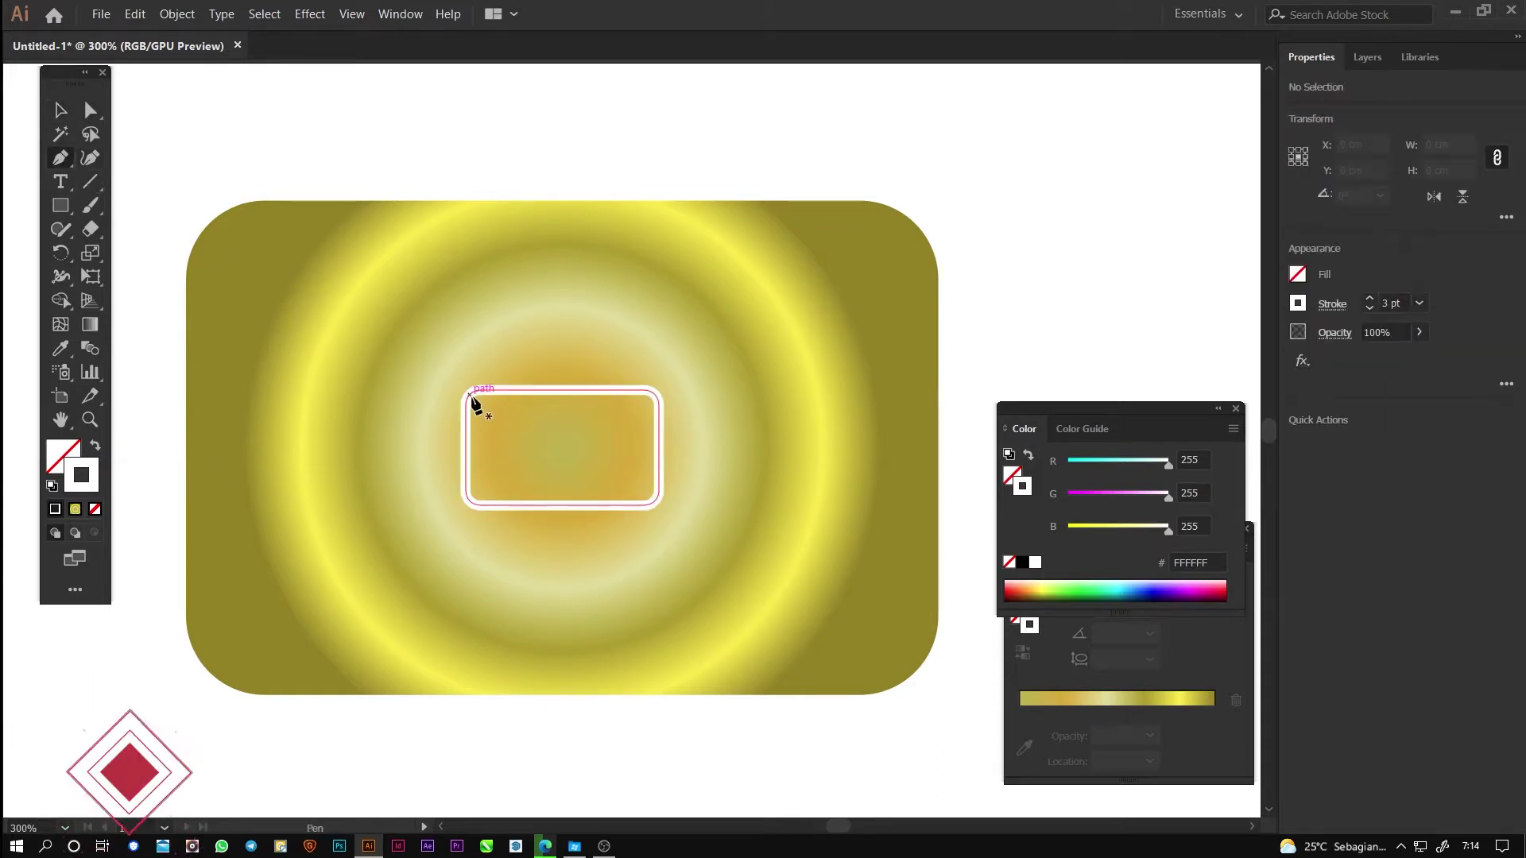
{"action": "left_click", "coordinate": [345, 309]}
{"action": "left_click", "coordinate": [186, 309], "text": "shift"}
{"action": "left_click", "coordinate": [61, 111]}
{"action": "left_click", "coordinate": [60, 158]}
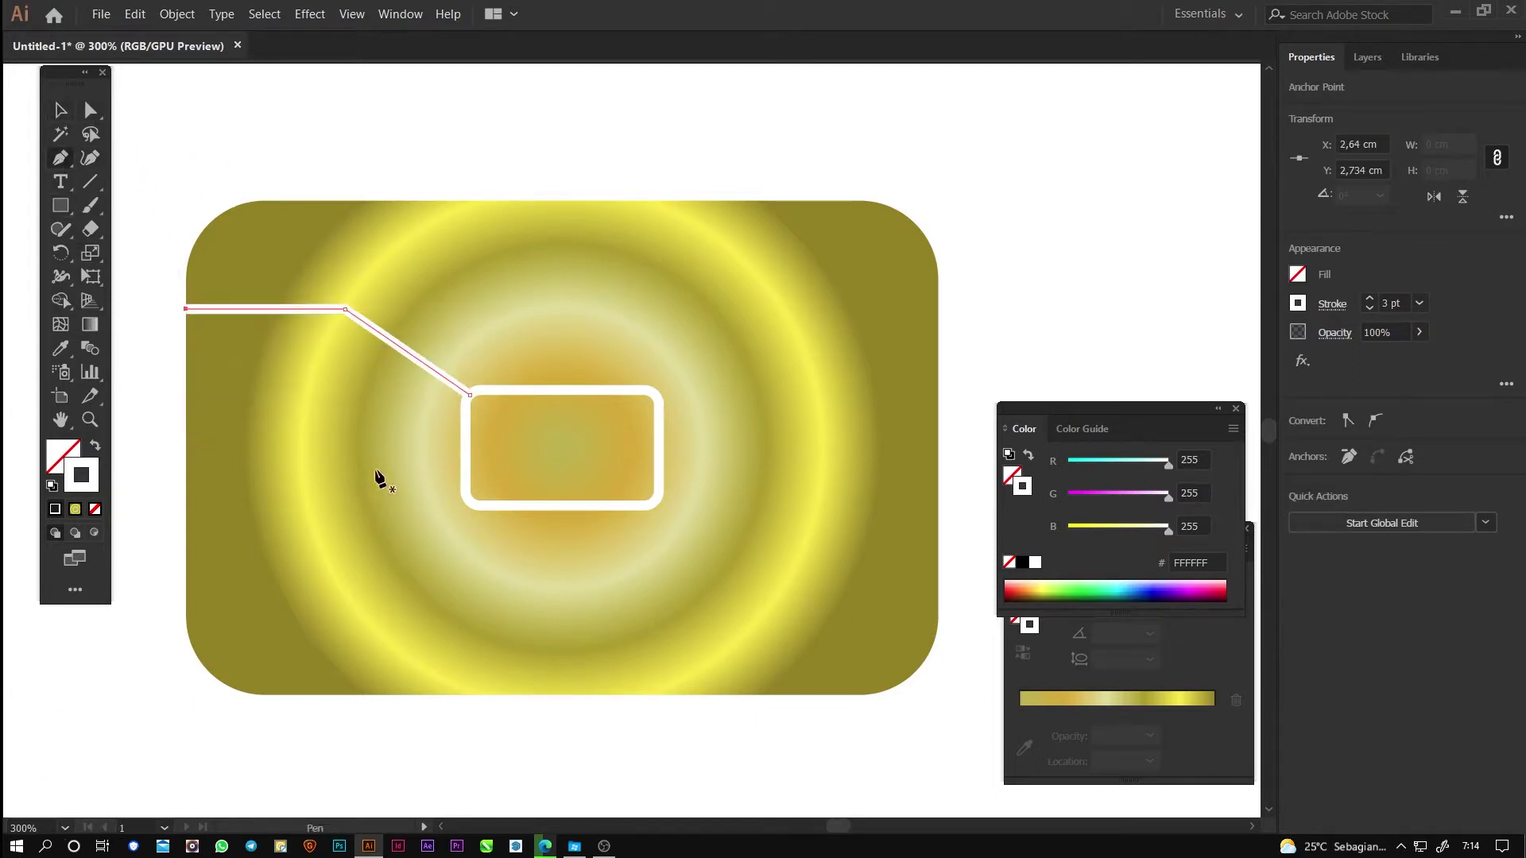
Step: With the Pen tool, draw a horizontal white line from the middle of the inner rectangle's left side to the gold shape's left edge
{"action": "left_click", "coordinate": [465, 448]}
{"action": "left_click", "coordinate": [186, 449], "text": "shift"}
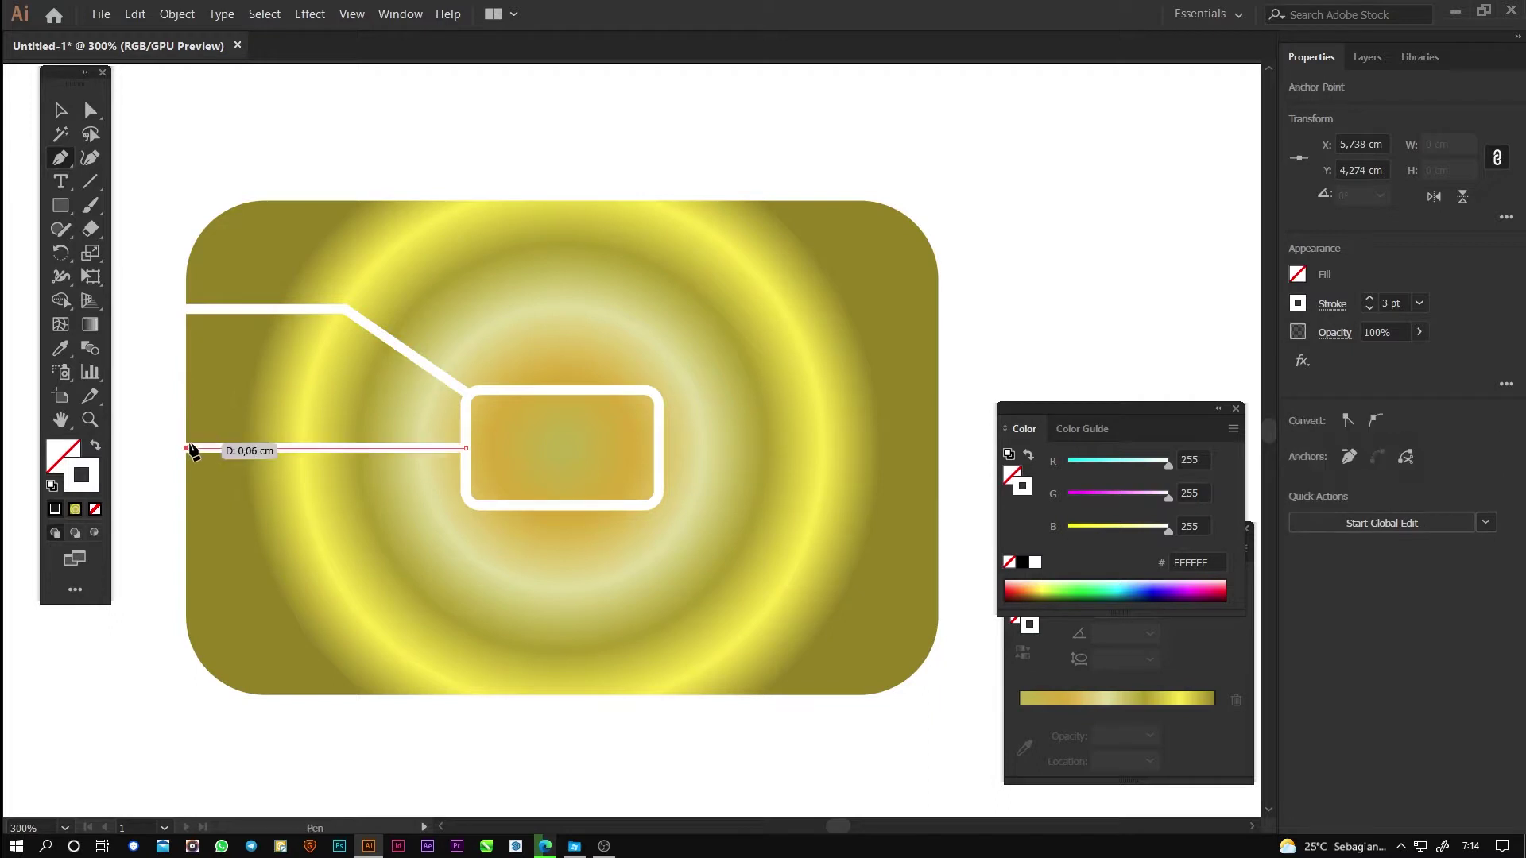
{"action": "left_click", "coordinate": [62, 111]}
Step: Copy the upper-left bent line in place and reflect it vertically about the chip's centre to form the lower-left contact line
{"action": "left_click", "coordinate": [388, 331]}
{"action": "left_click", "coordinate": [398, 347]}
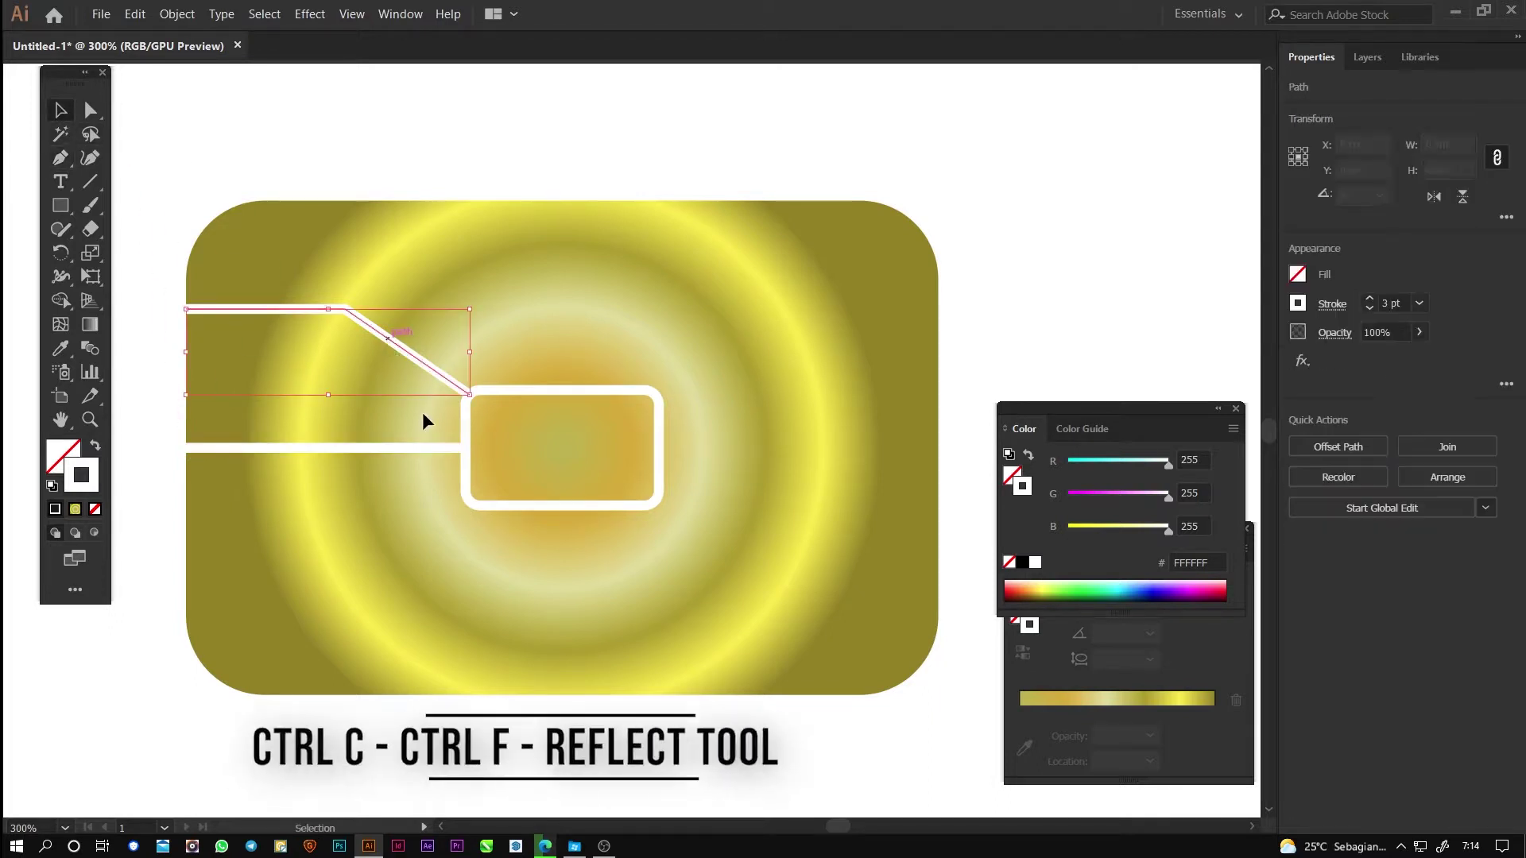
{"action": "key", "text": "ctrl+c"}
{"action": "left_click", "coordinate": [398, 156]}
{"action": "key", "text": "ctrl+f"}
{"action": "key", "text": "o"}
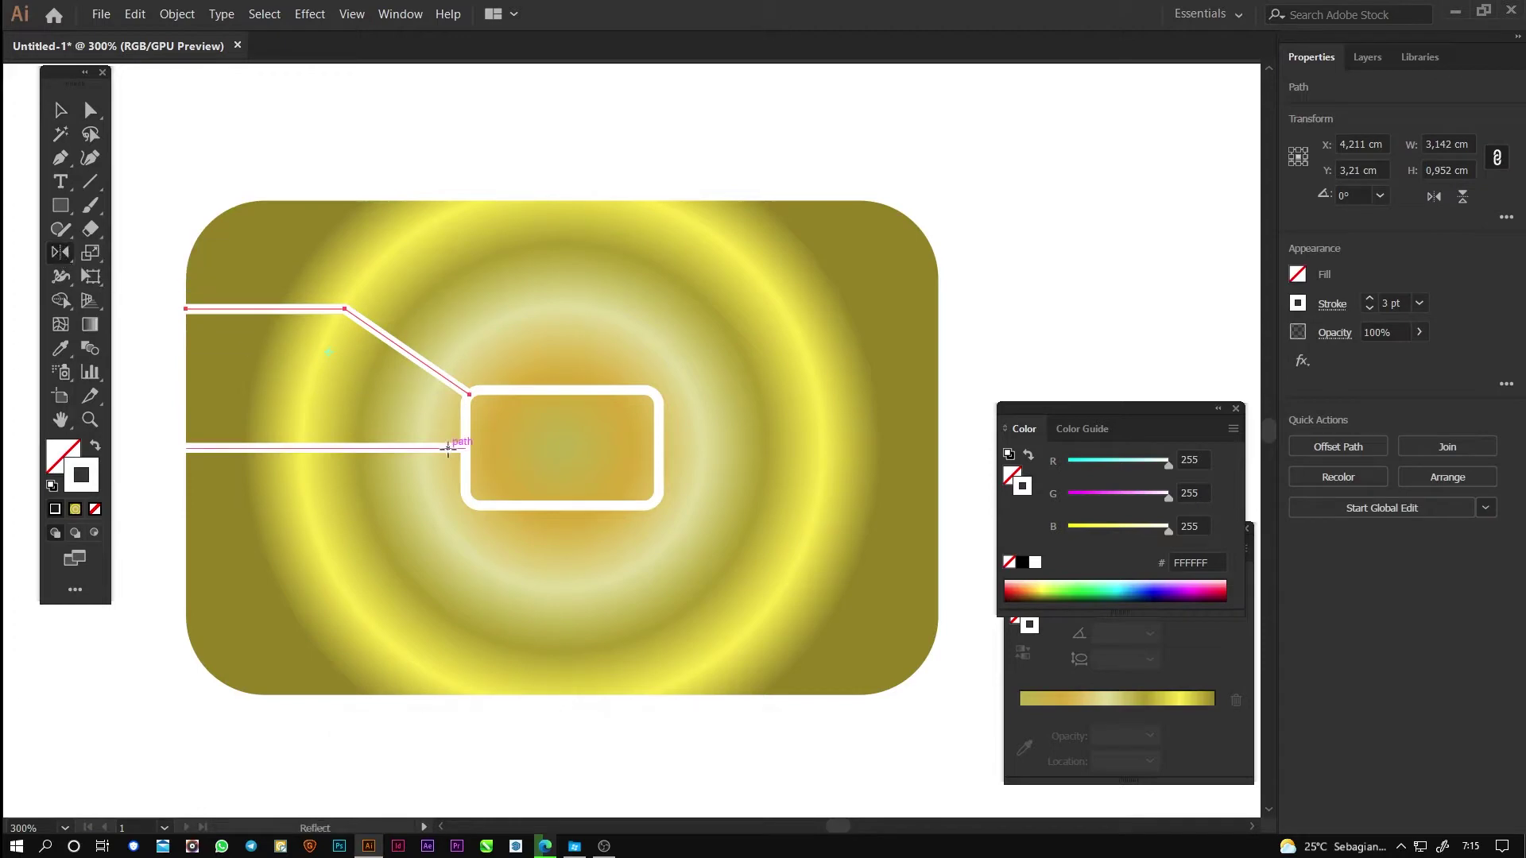
{"action": "left_click_drag", "start_coordinate": [602, 438], "coordinate": [605, 436]}
Step: Copy the three left contact lines in place and reflect the copies horizontally about the chip's centre onto the right side
{"action": "key", "text": "v"}
{"action": "left_click", "coordinate": [289, 450], "text": "shift"}
{"action": "left_click", "coordinate": [262, 310], "text": "shift"}
{"action": "key", "text": "ctrl+c"}
{"action": "left_click", "coordinate": [582, 154]}
{"action": "key", "text": "ctrl+f"}
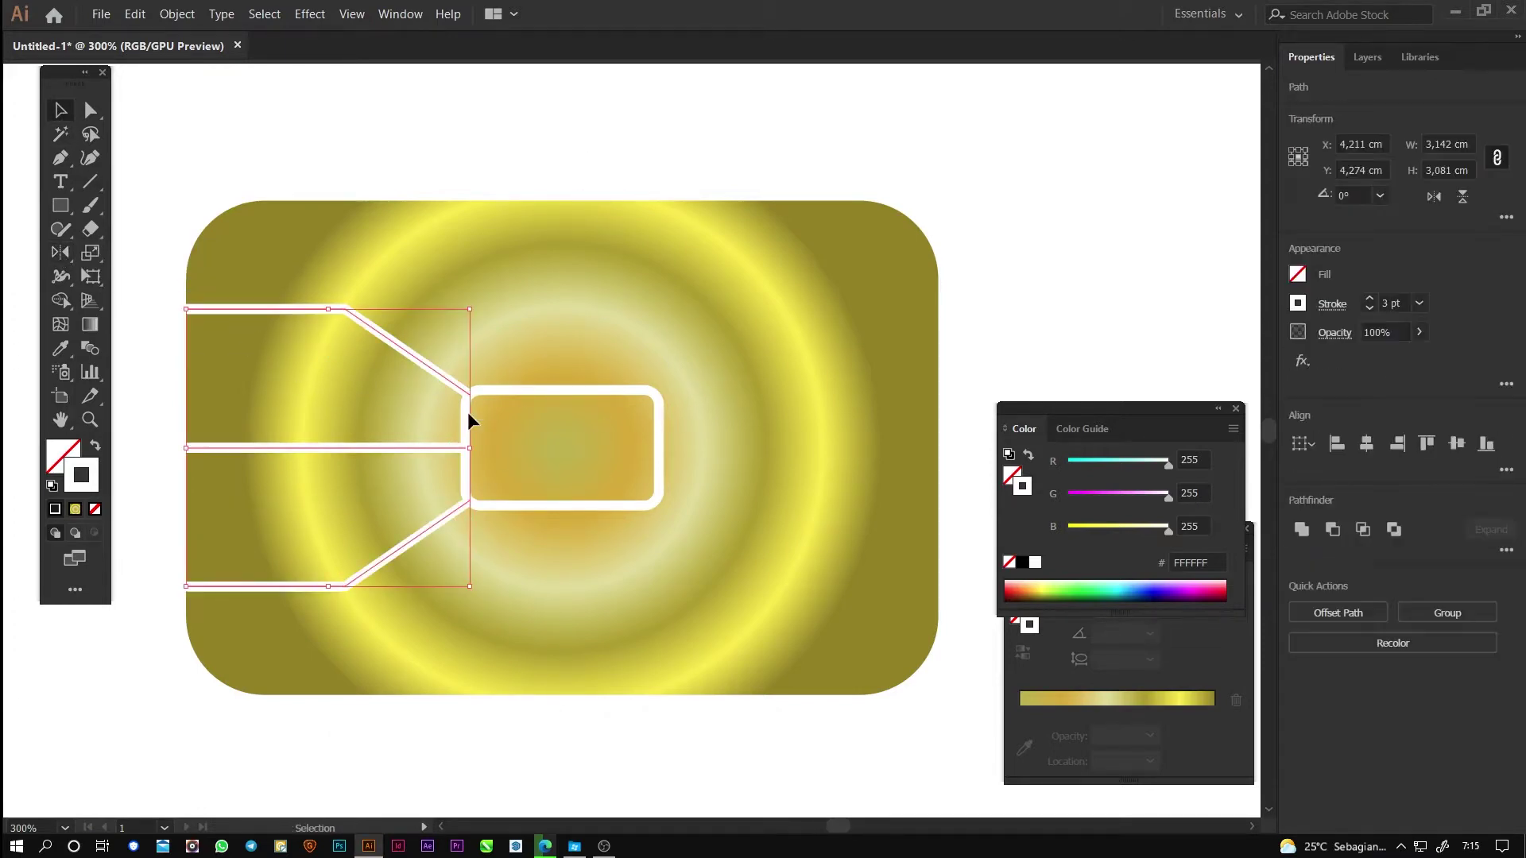
{"action": "left_click", "coordinate": [60, 253]}
{"action": "left_click", "coordinate": [561, 448]}
{"action": "left_click_drag", "start_coordinate": [645, 592], "coordinate": [447, 594]}
Step: With the Pen tool, draw a white line from the upper-left diagonal up and inward, then vertically to the gold shape's top edge
{"action": "left_click", "coordinate": [61, 159]}
{"action": "left_click", "coordinate": [411, 355]}
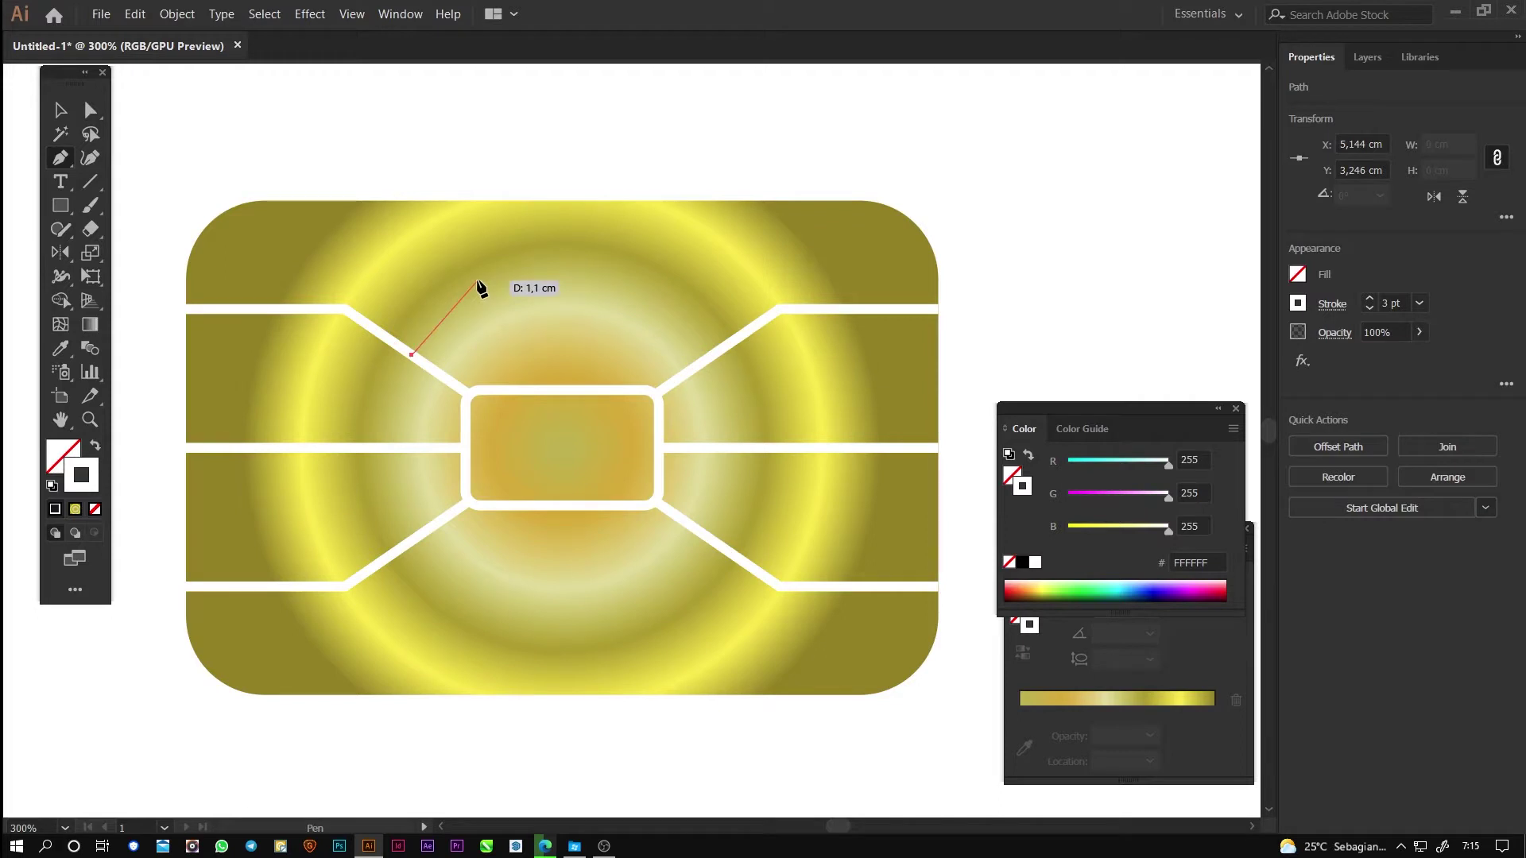
{"action": "left_click", "coordinate": [478, 283]}
{"action": "left_click", "coordinate": [60, 110]}
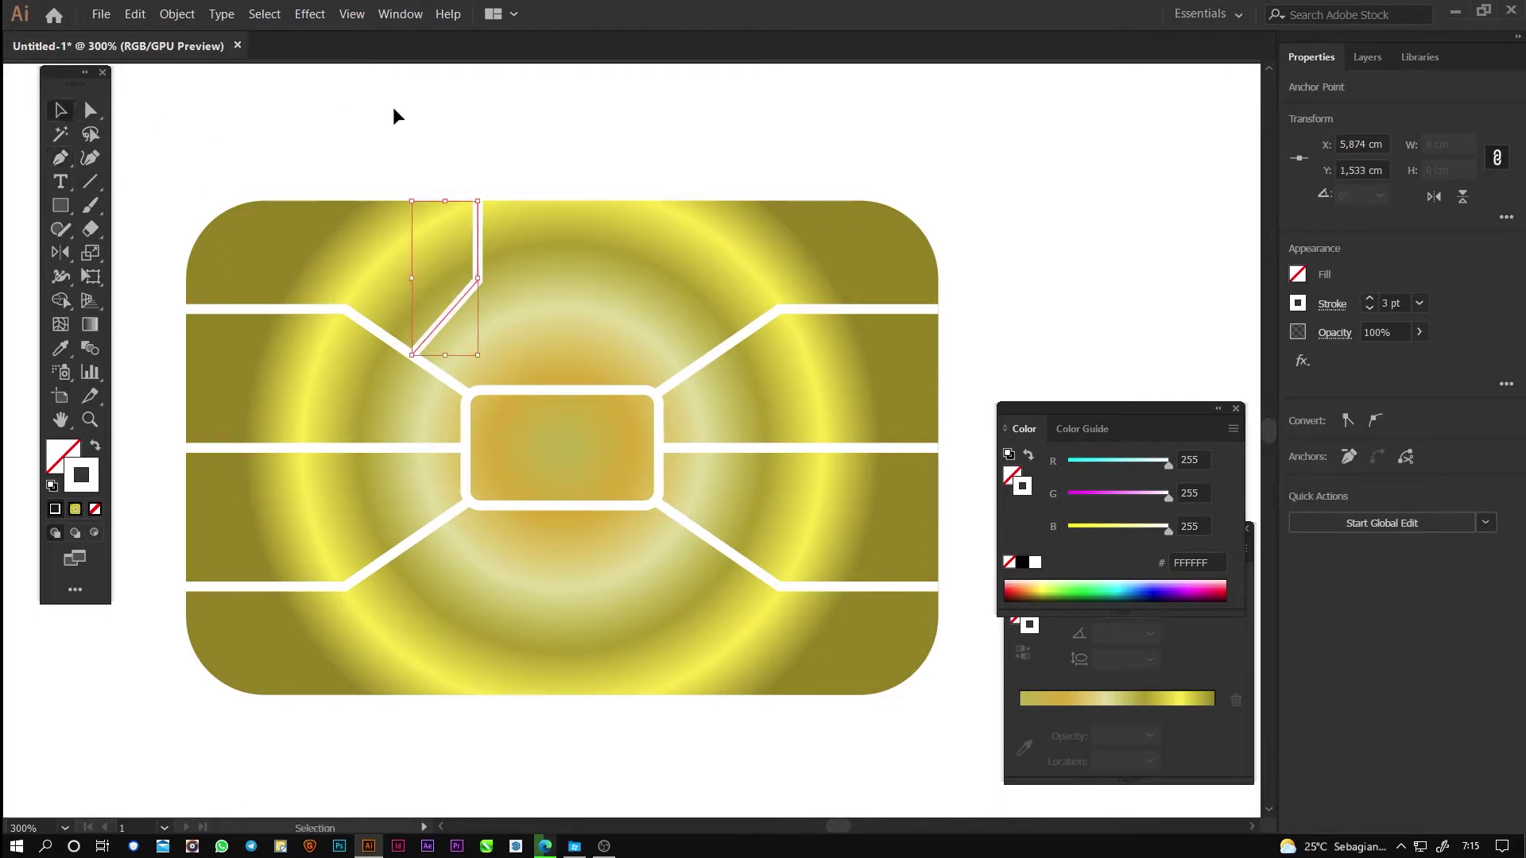
{"action": "left_click", "coordinate": [392, 116]}
Step: Reflect a copy of the new bent line horizontally about the chip's centre and select both upper lines
{"action": "left_click", "coordinate": [447, 320]}
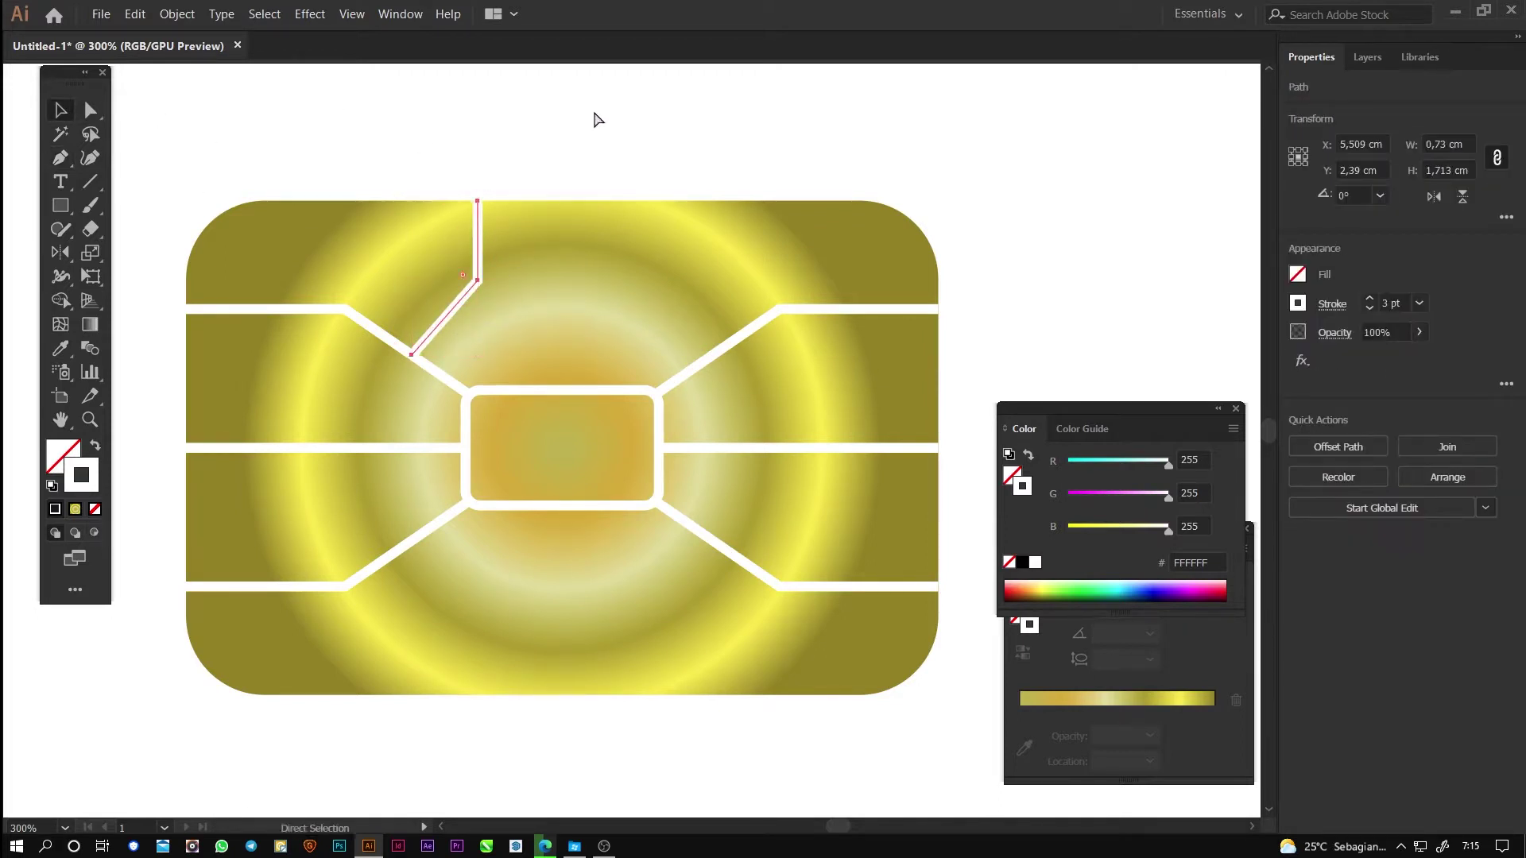
{"action": "left_click", "coordinate": [596, 112]}
{"action": "left_click", "coordinate": [477, 240]}
{"action": "left_click", "coordinate": [60, 253]}
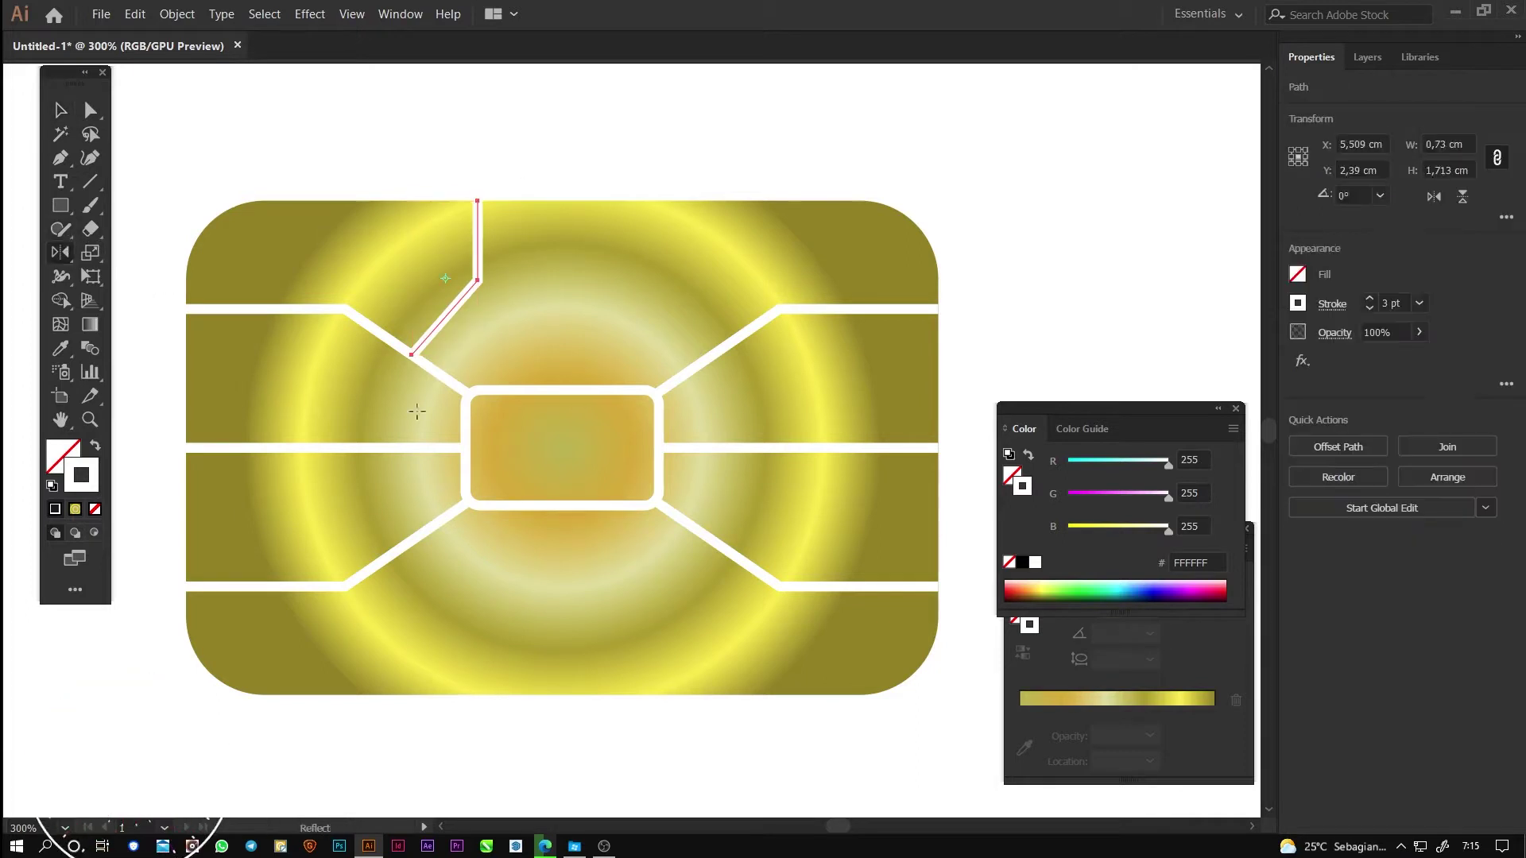
{"action": "left_click", "coordinate": [561, 449]}
{"action": "left_click_drag", "start_coordinate": [642, 567], "coordinate": [508, 607]}
{"action": "left_click", "coordinate": [61, 110]}
{"action": "left_click", "coordinate": [285, 108]}
{"action": "left_click", "coordinate": [477, 242]}
{"action": "left_click", "coordinate": [642, 271], "text": "shift"}
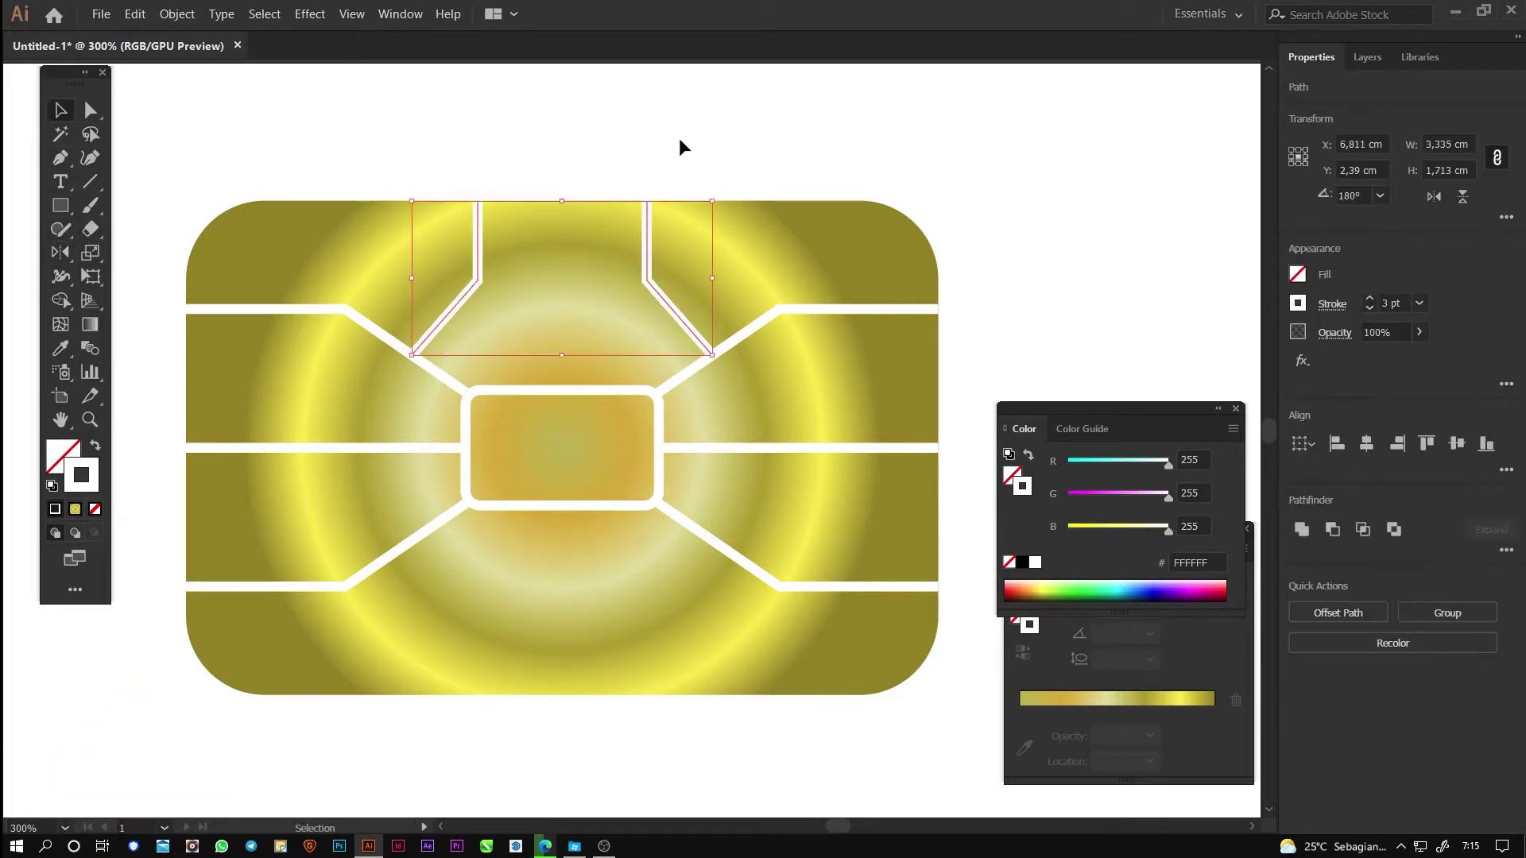
Step: Try to reflect the two upper bent lines about the chip's centre onto the lower half
{"action": "left_click", "coordinate": [62, 254]}
{"action": "left_click", "coordinate": [562, 448]}
{"action": "left_click_drag", "start_coordinate": [664, 576], "coordinate": [631, 352]}
{"action": "left_click", "coordinate": [60, 111]}
{"action": "left_click", "coordinate": [428, 119]}
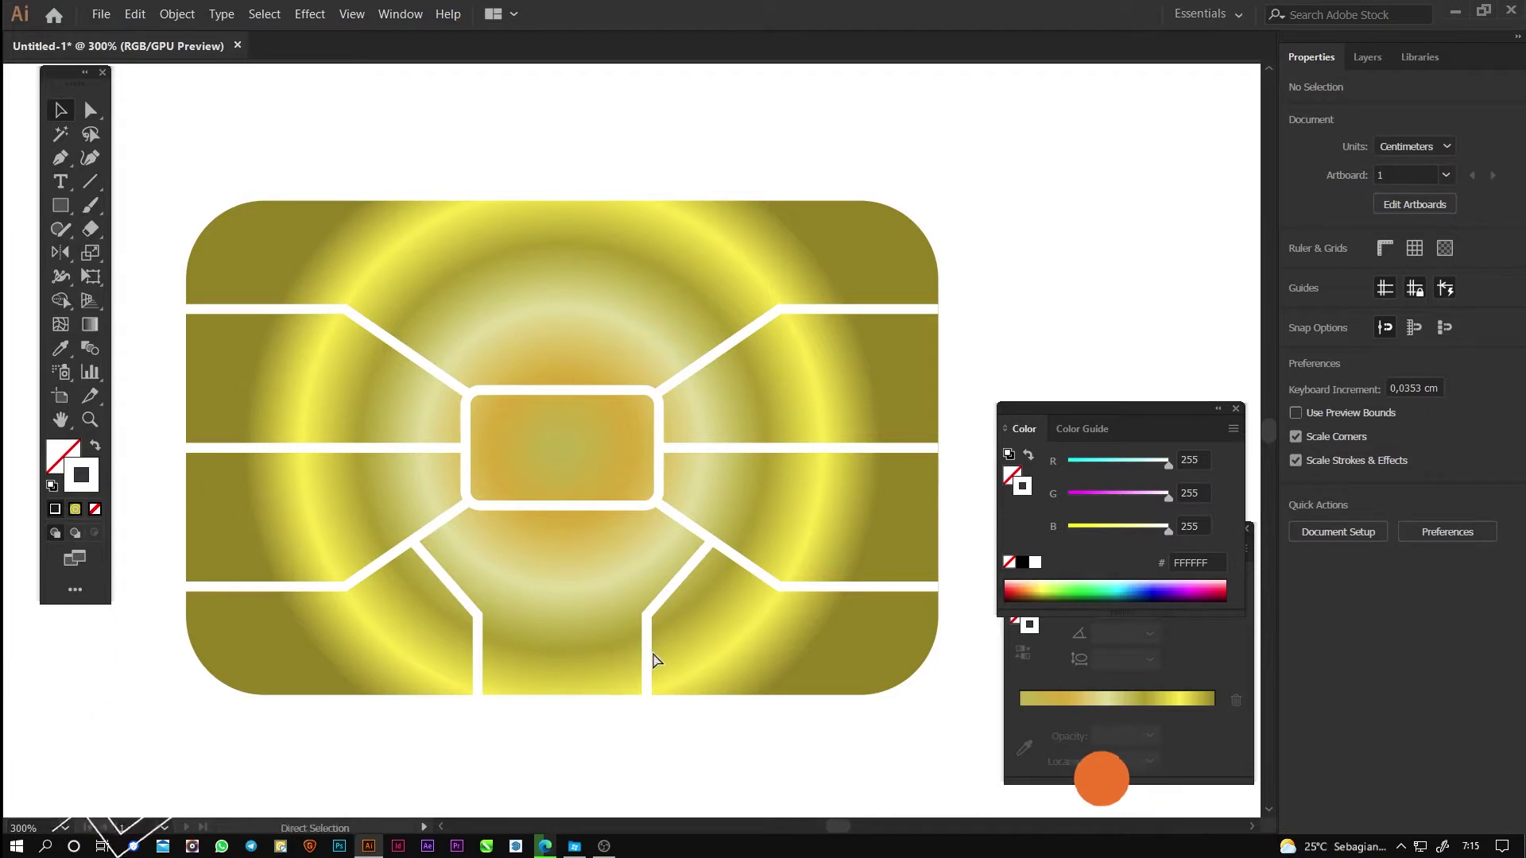
{"action": "key", "text": "ctrl+z"}
{"action": "left_click", "coordinate": [1048, 317]}
{"action": "key", "text": "ctrl+z"}
Step: Reflect a copy of the two upper bent lines vertically about the chip's centre, keeping the originals
{"action": "left_click", "coordinate": [61, 253]}
{"action": "left_click", "coordinate": [562, 449]}
{"action": "left_click_drag", "start_coordinate": [693, 569], "coordinate": [686, 352]}
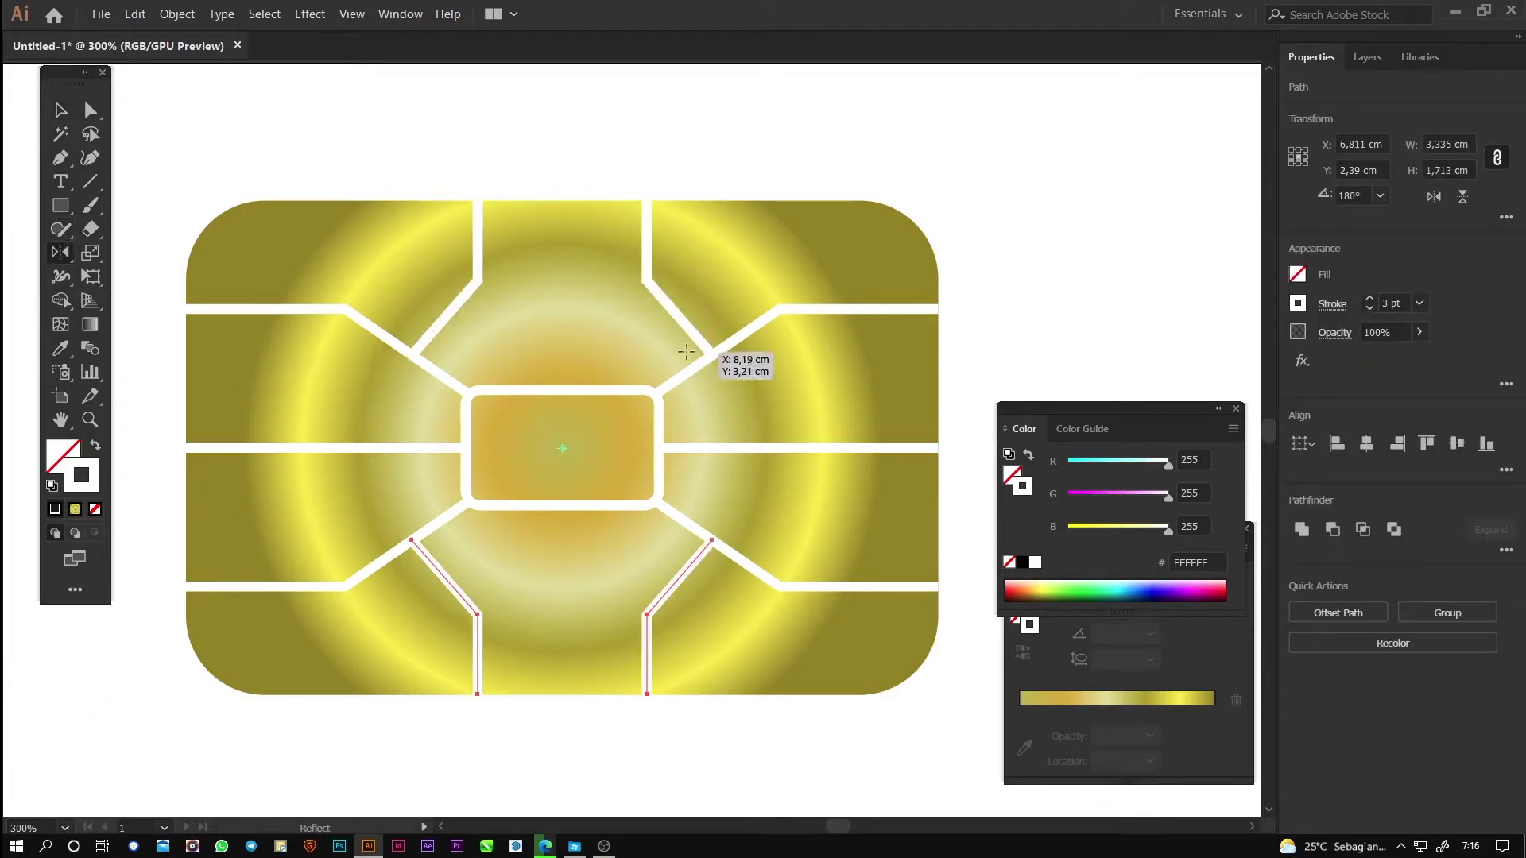
{"action": "left_click", "coordinate": [50, 111]}
{"action": "left_click", "coordinate": [422, 143]}
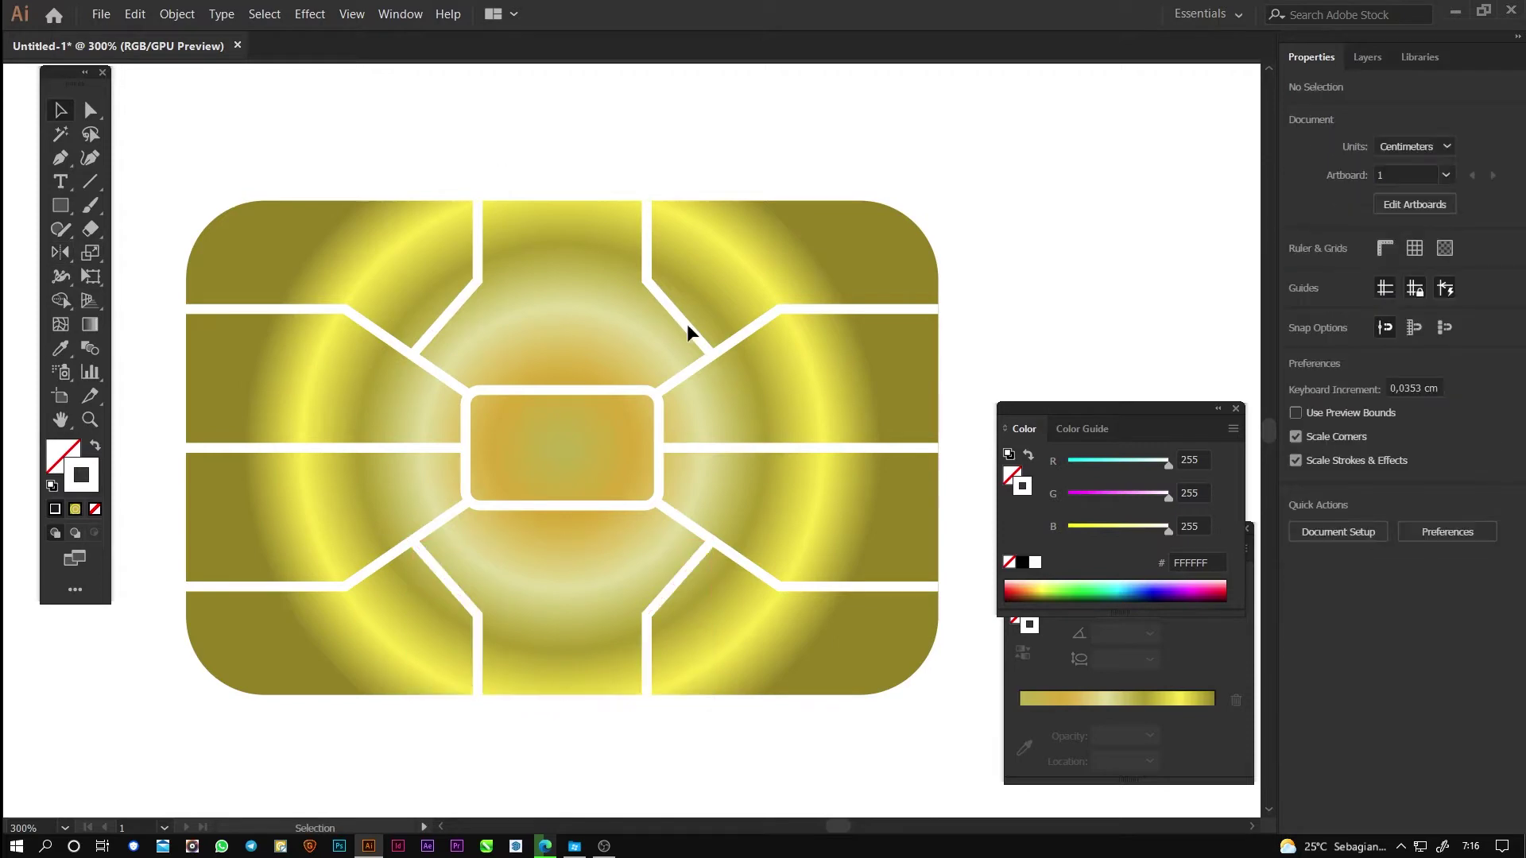
Step: Draw a circle about 5,728 cm in diameter on the empty artboard area to the right of the chip
{"action": "scroll", "coordinate": [524, 486], "scroll_direction": "down", "scroll_amount": 3}
{"action": "left_click_drag", "start_coordinate": [785, 618], "coordinate": [455, 570]}
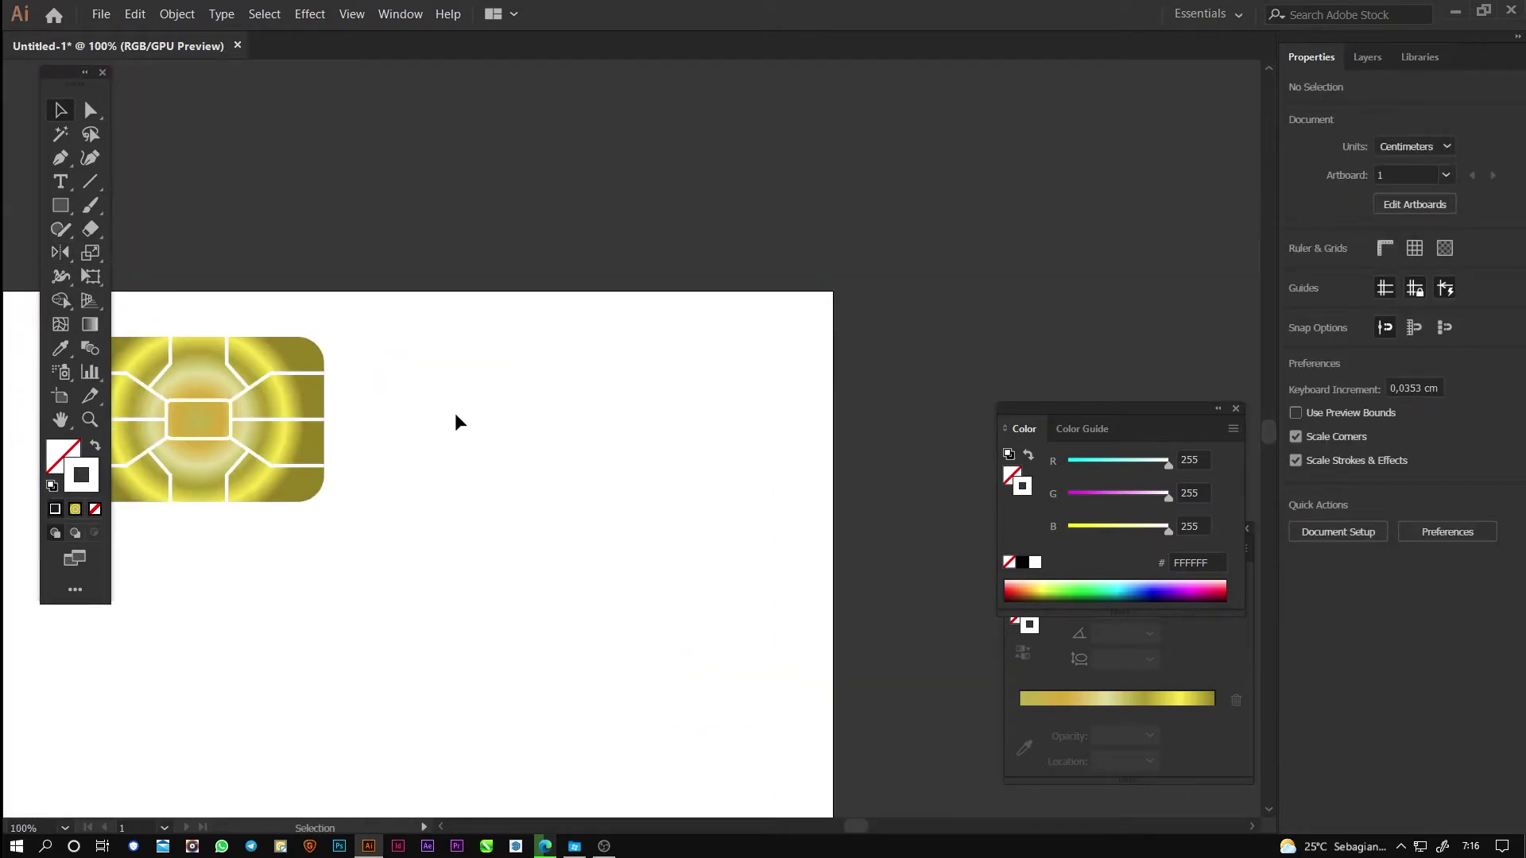
{"action": "scroll", "coordinate": [452, 403], "scroll_direction": "up", "scroll_amount": 2}
{"action": "scroll", "coordinate": [451, 409], "scroll_direction": "down", "scroll_amount": 2}
{"action": "left_click_drag", "start_coordinate": [61, 205], "coordinate": [159, 255]}
{"action": "left_click_drag", "start_coordinate": [308, 206], "coordinate": [652, 550]}
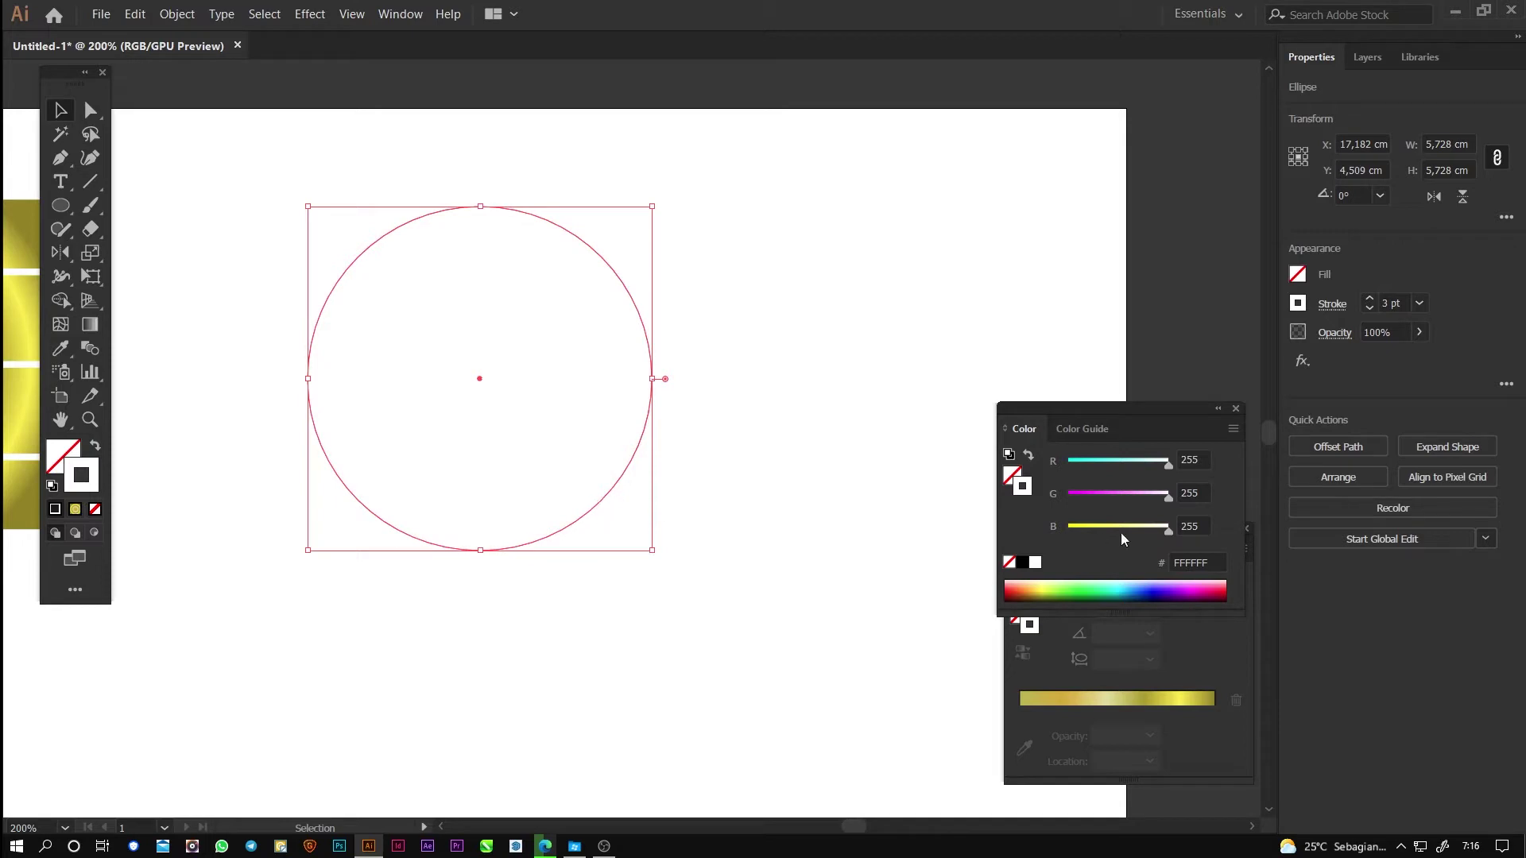
Step: Fill the circle with red FF0000 and remove its stroke
{"action": "double_click", "coordinate": [62, 457]}
{"action": "type", "text": "FF0000"}
{"action": "left_click", "coordinate": [1086, 334]}
Step: Duplicate the red circle horizontally to the right so the two overlap, and fill the copy with FFB600
{"action": "left_click_drag", "start_coordinate": [551, 435], "coordinate": [795, 439]}
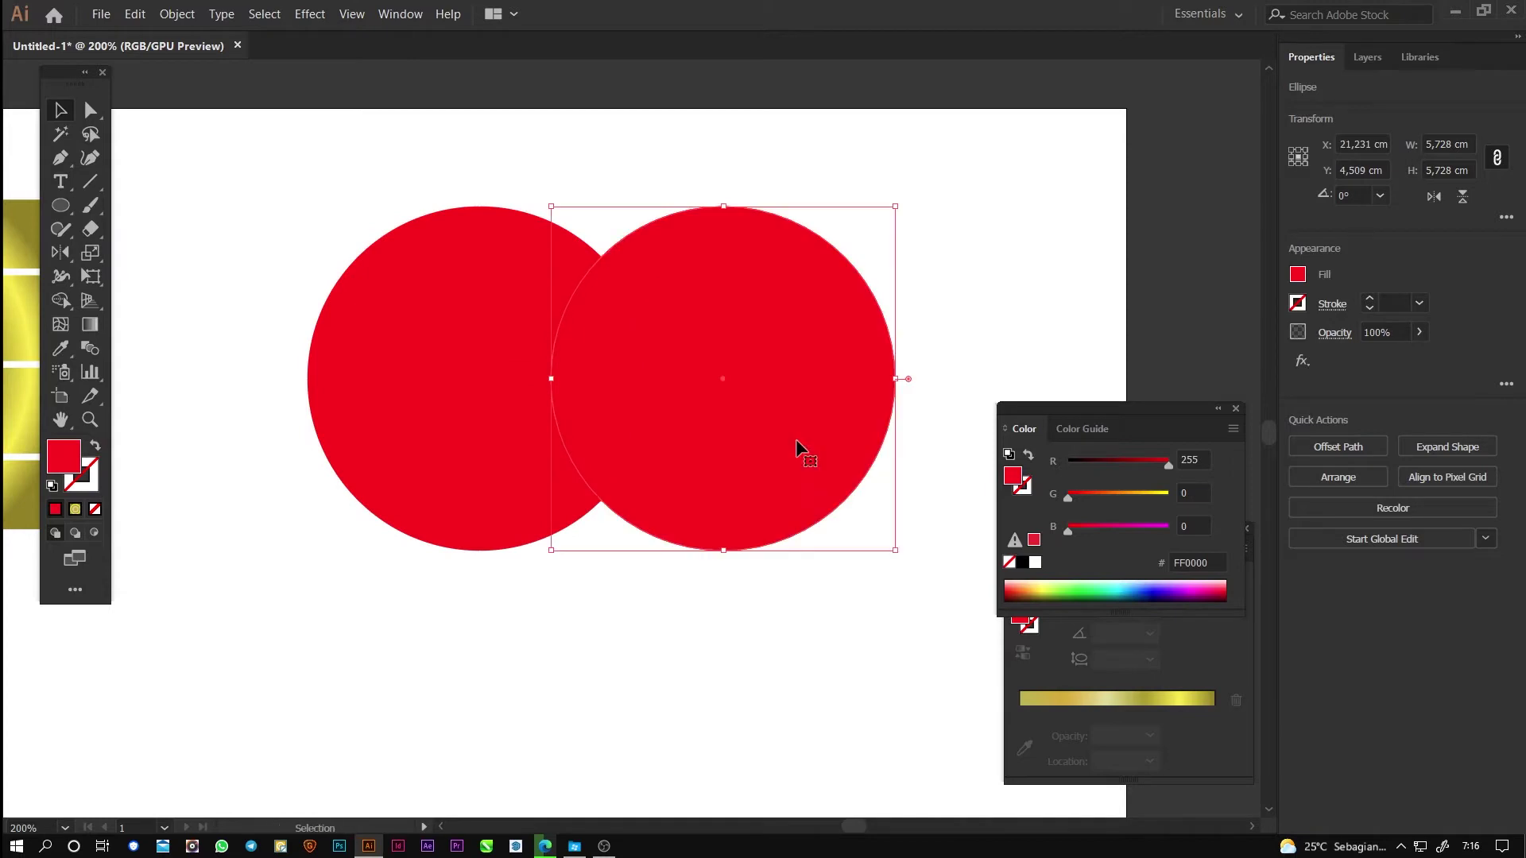
{"action": "double_click", "coordinate": [62, 457]}
{"action": "left_click", "coordinate": [901, 544]}
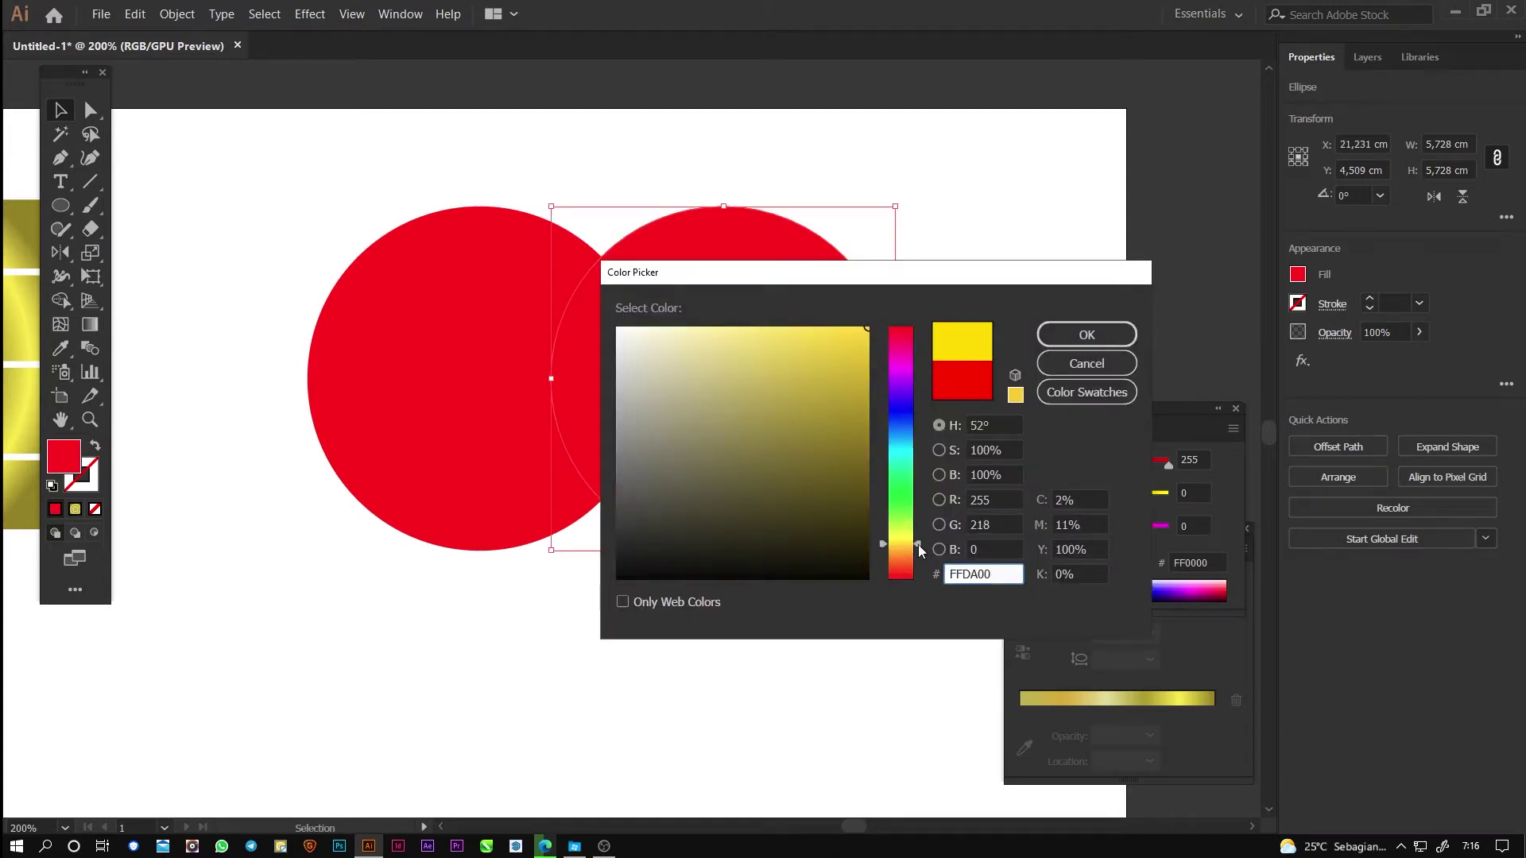
{"action": "left_click", "coordinate": [1086, 334]}
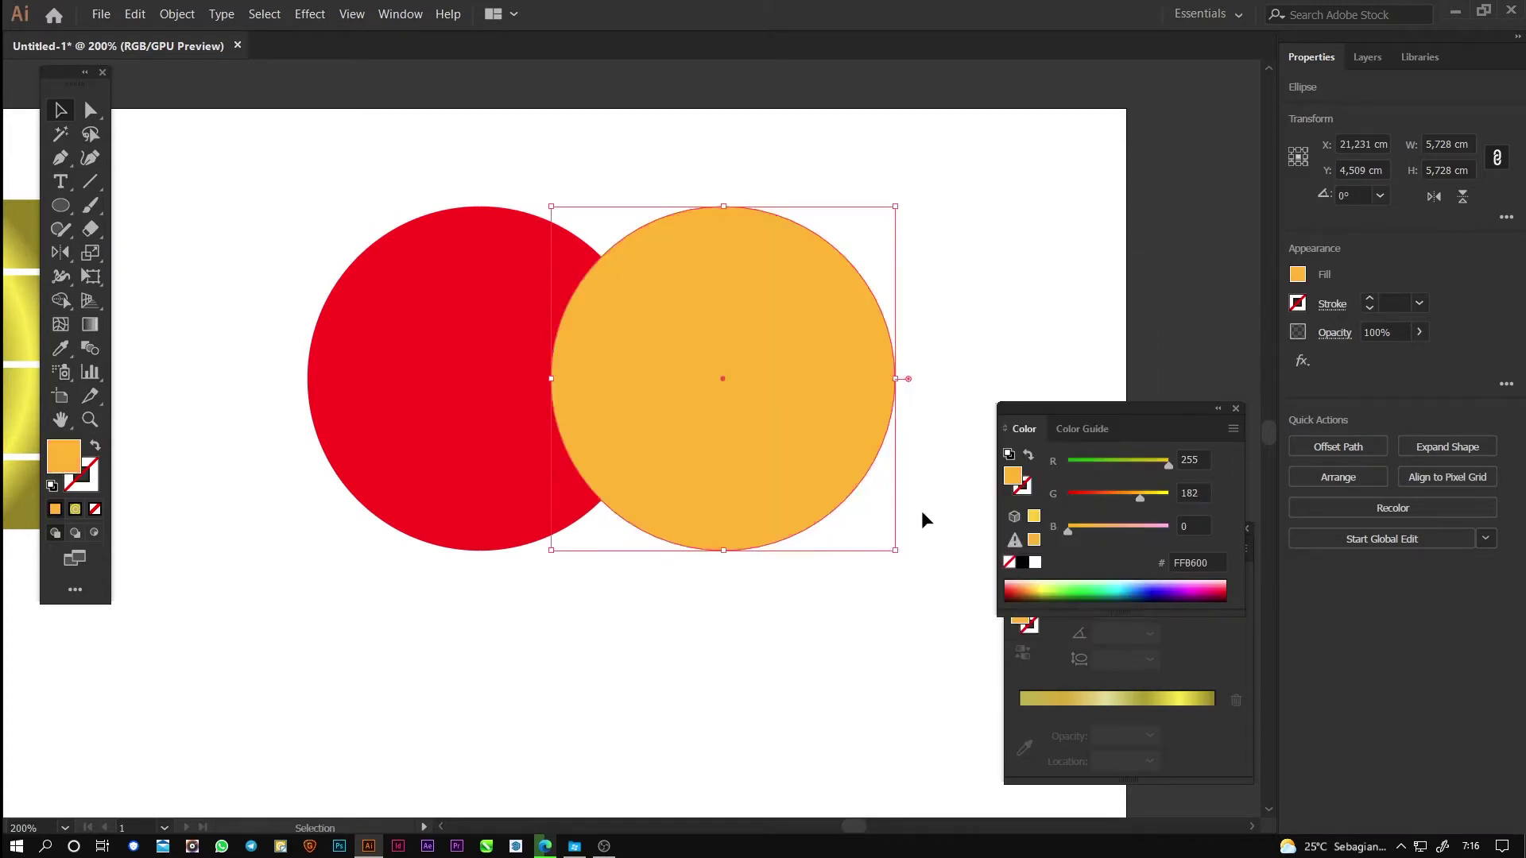
Step: Split the two overlapping circles into separate pieces with Pathfinder Divide
{"action": "left_click", "coordinate": [478, 422], "text": "shift"}
{"action": "left_click", "coordinate": [1338, 613]}
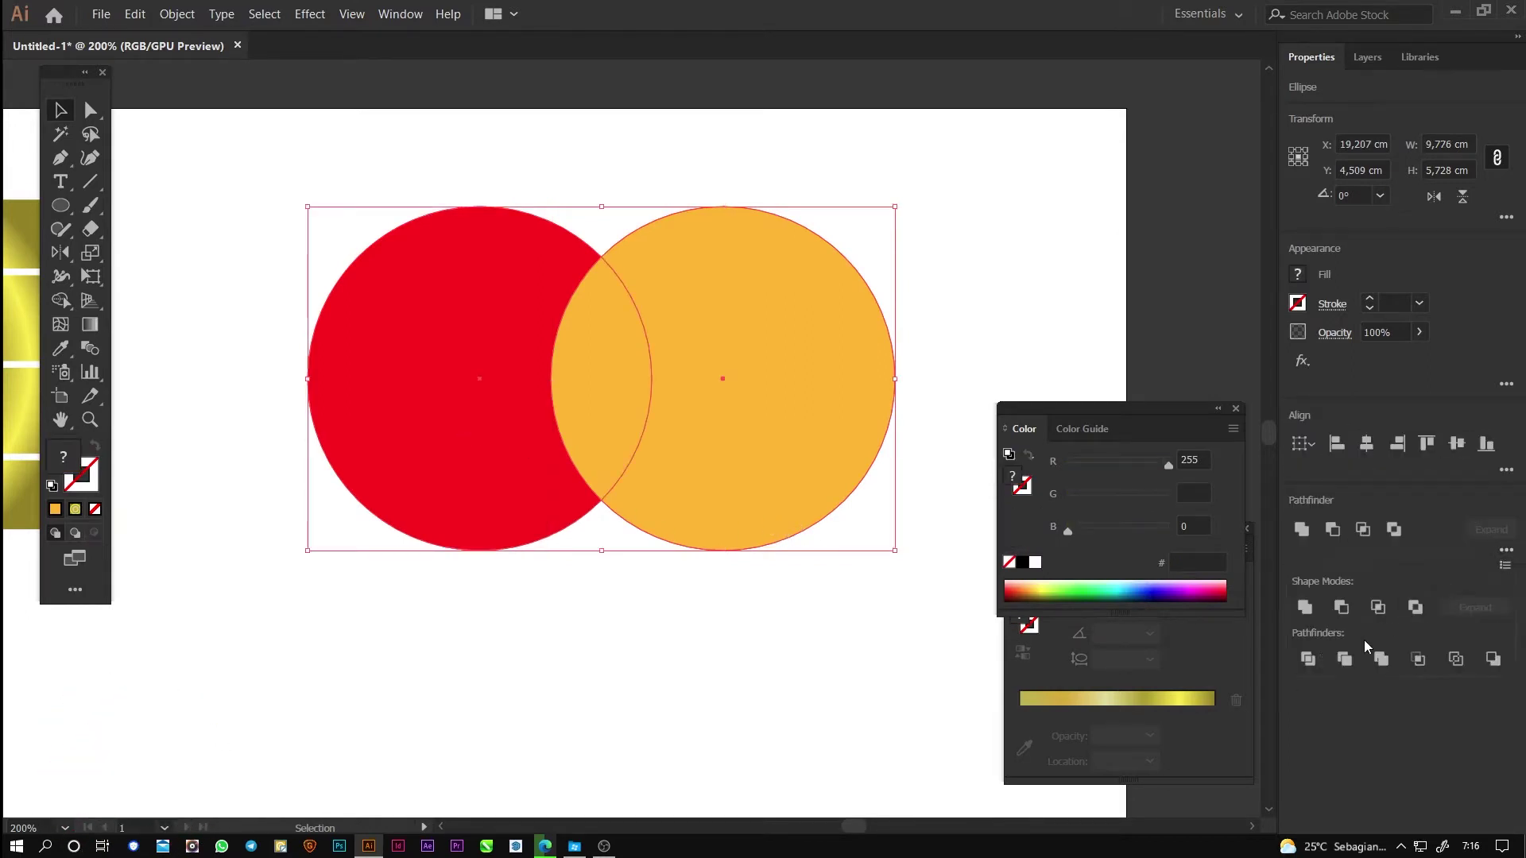
{"action": "left_click", "coordinate": [656, 648]}
{"action": "left_click", "coordinate": [364, 327]}
{"action": "left_click", "coordinate": [92, 107]}
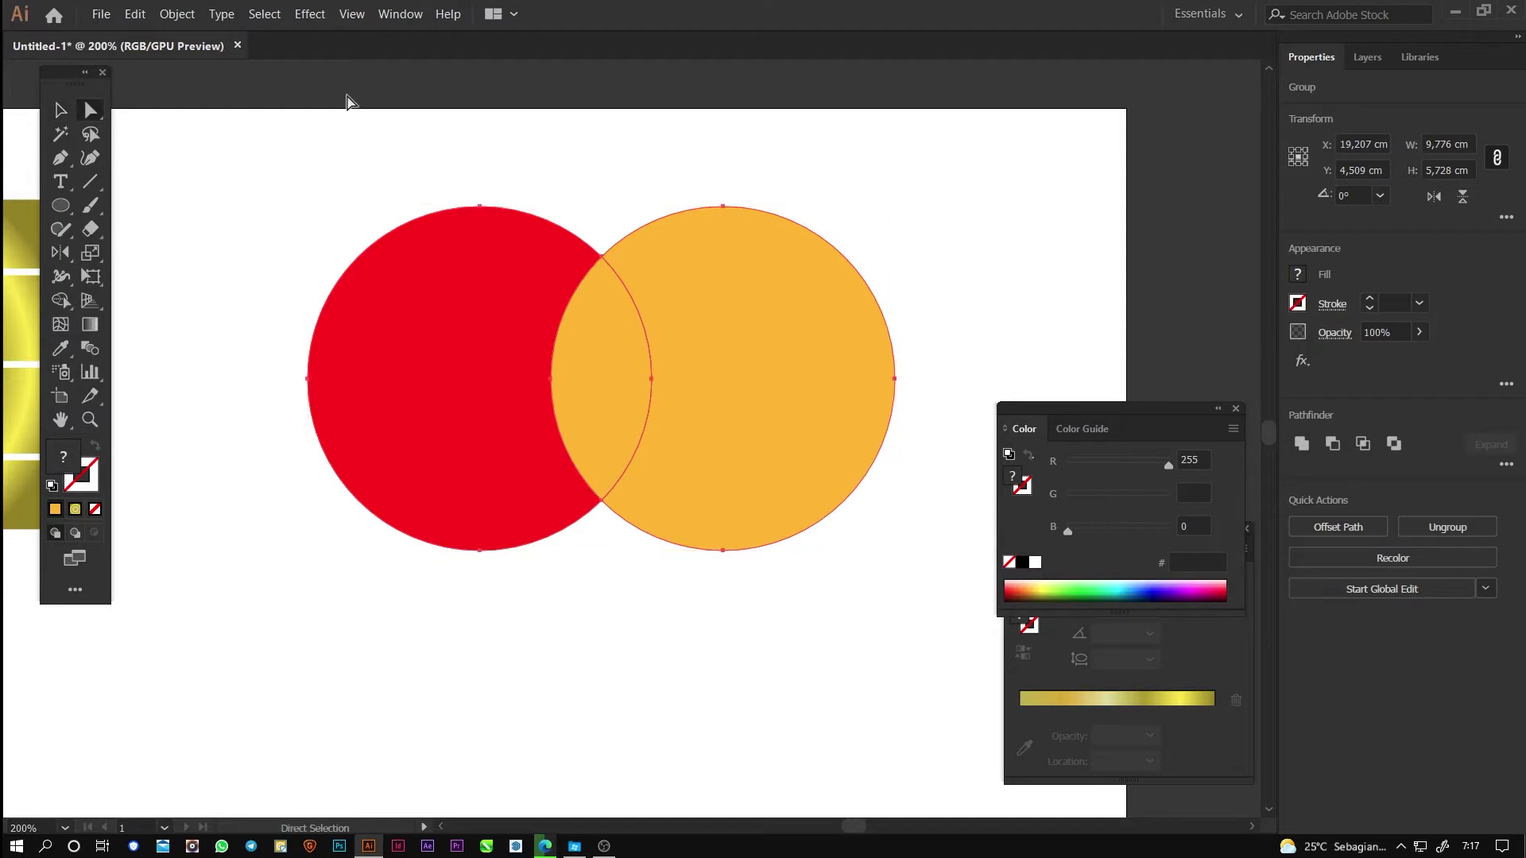
{"action": "left_click", "coordinate": [341, 98]}
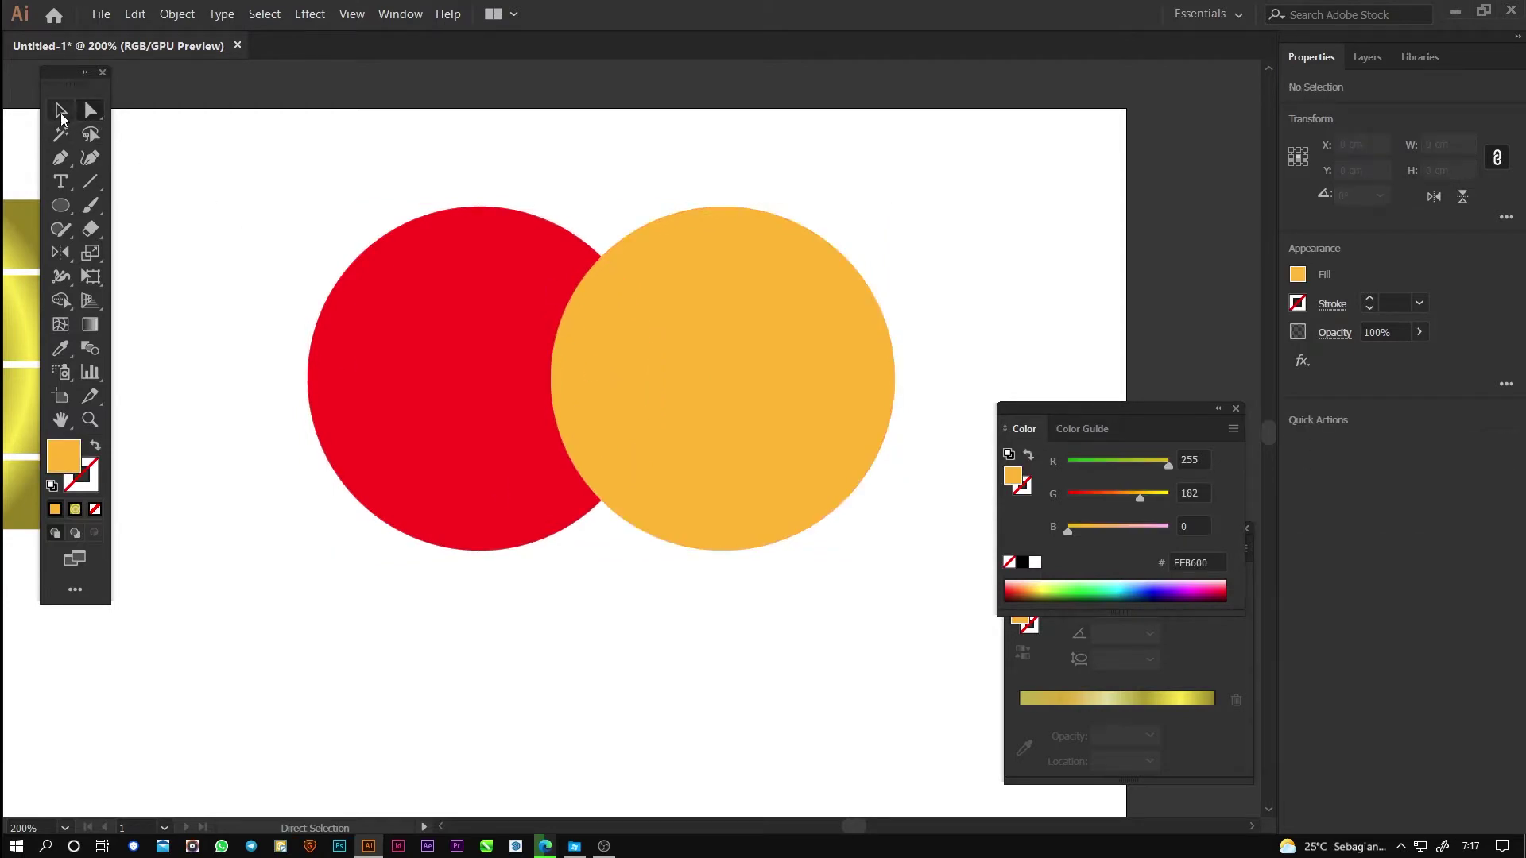
Step: Cut the lens-shaped overlap and paste it in place on a new Layer 3, with the other layers locked
{"action": "left_click", "coordinate": [600, 358]}
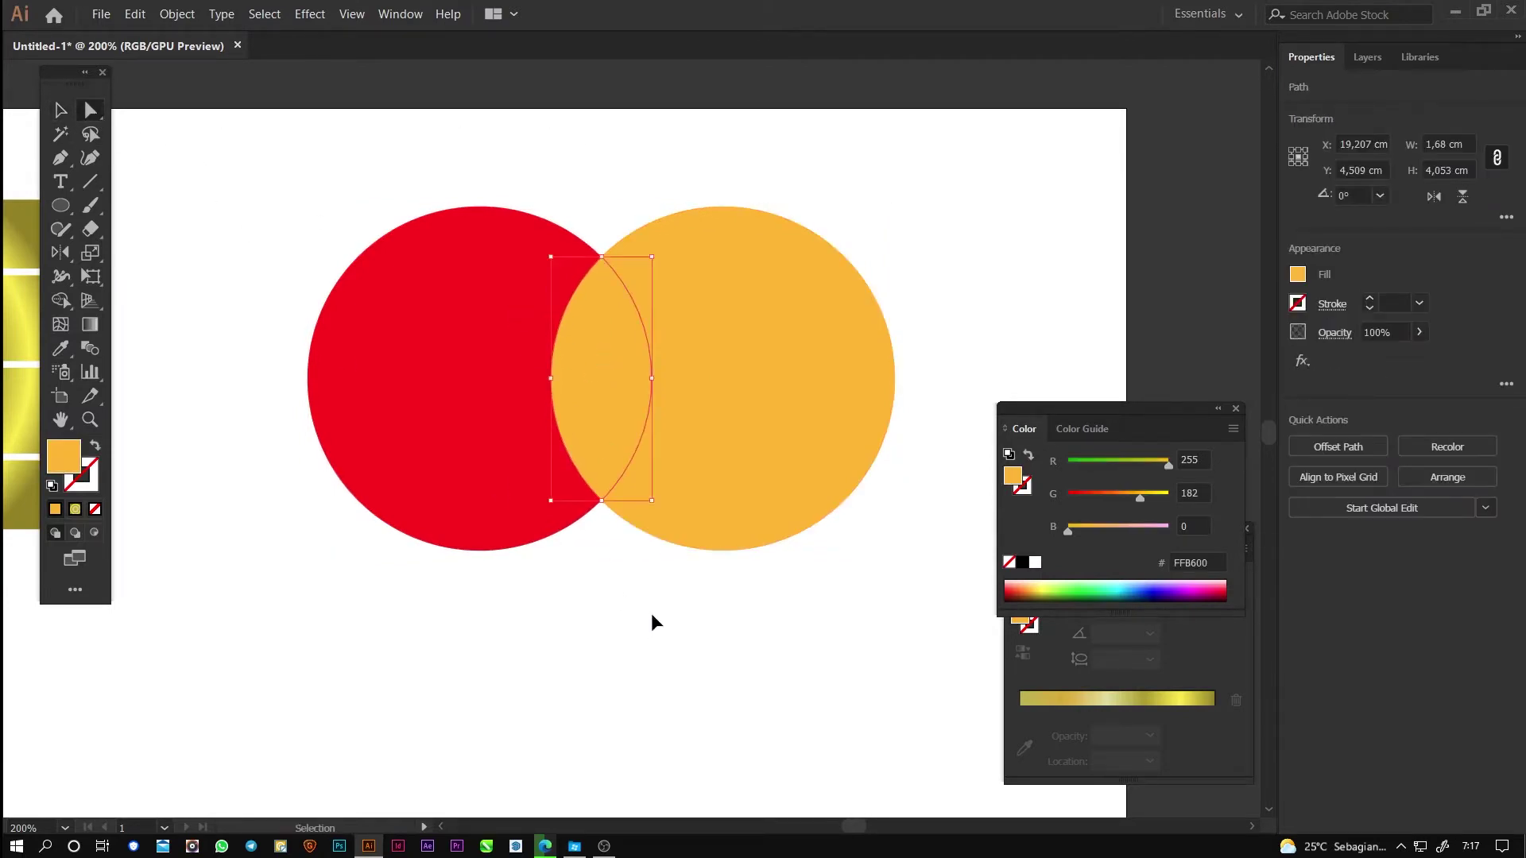
{"action": "key", "text": "Delete"}
{"action": "key", "text": "F7"}
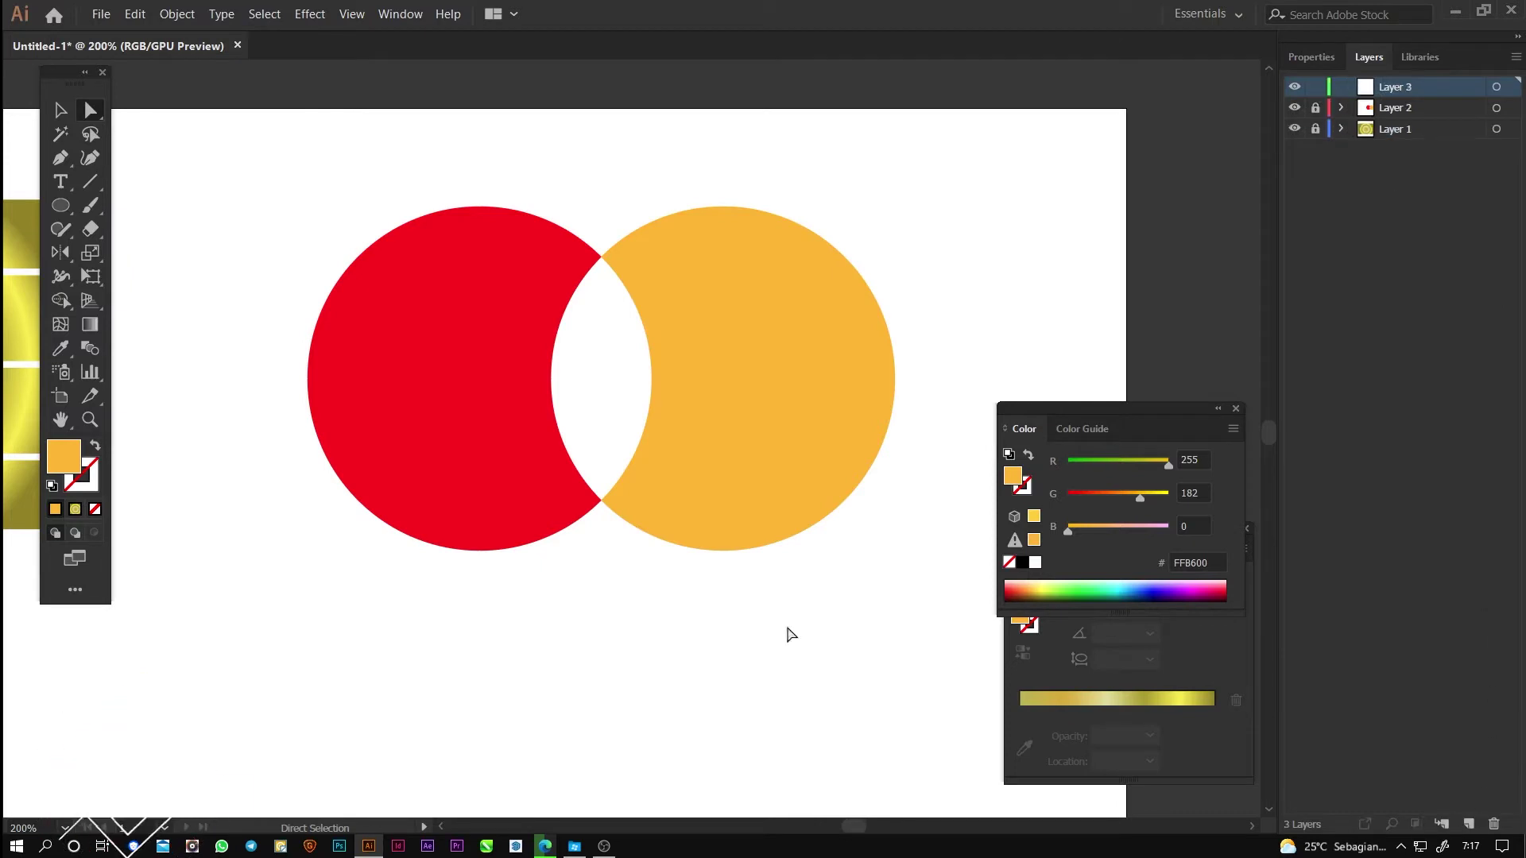
{"action": "key", "text": "ctrl+z"}
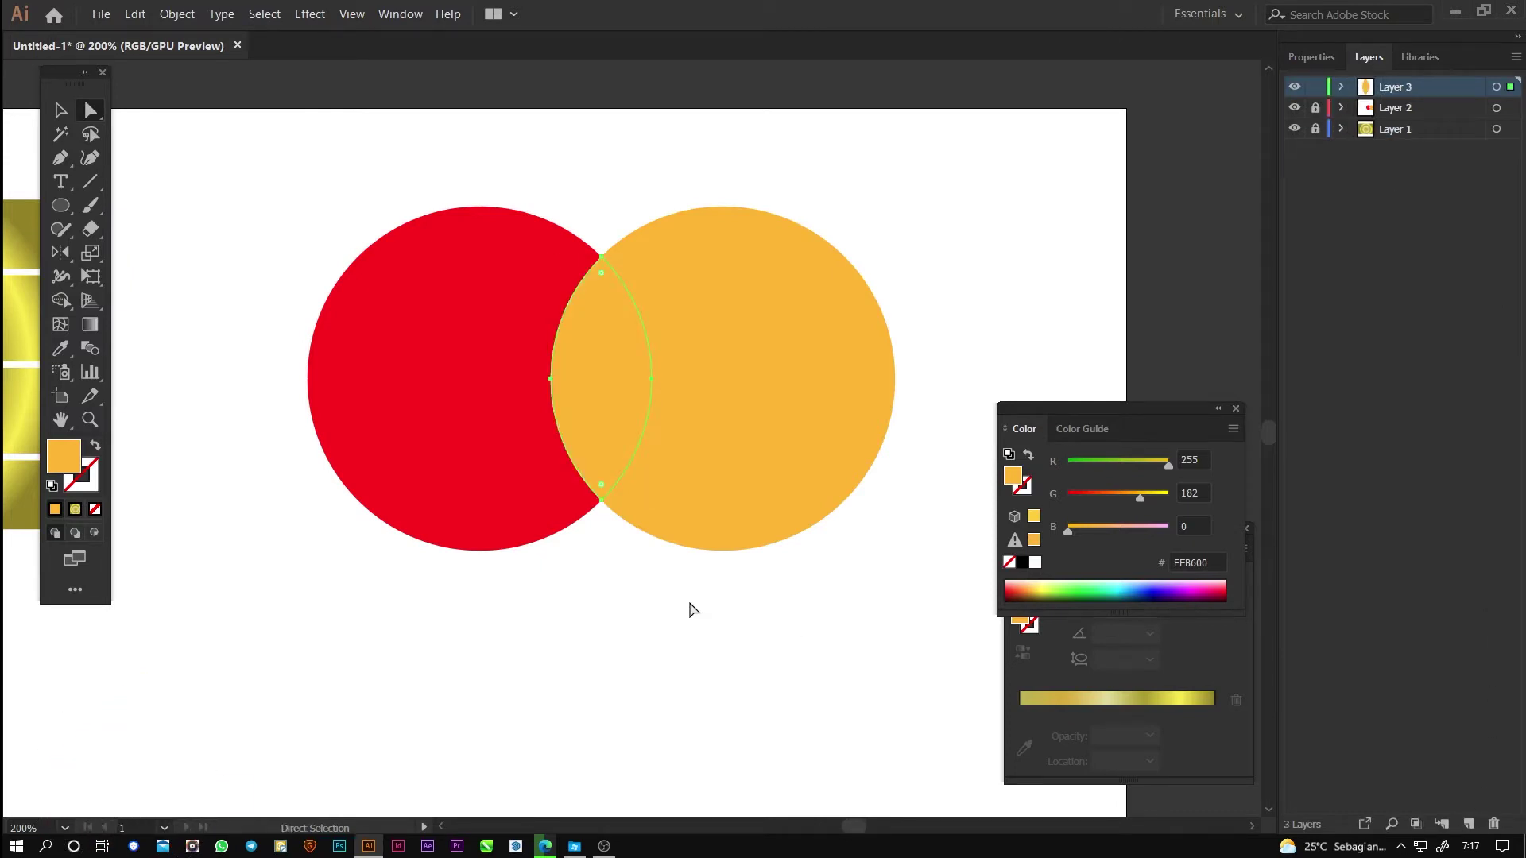
Step: Draw a thin rectangle about 3,2 by 0,2 cm across the upper part of the overlap, with white fill and no stroke
{"action": "left_click_drag", "start_coordinate": [61, 210], "coordinate": [119, 208]}
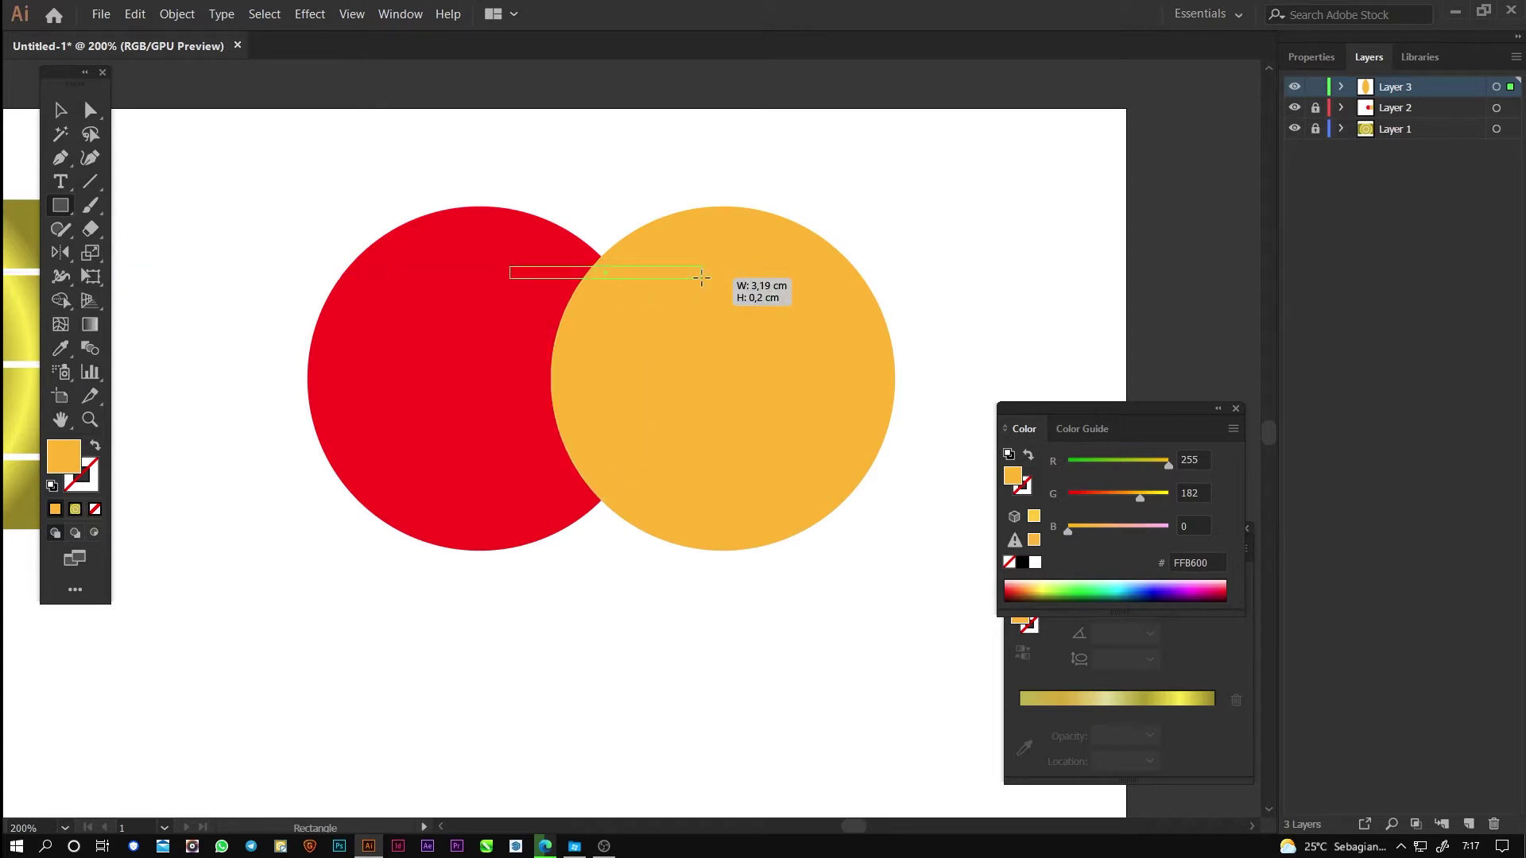
{"action": "left_click_drag", "start_coordinate": [706, 278], "coordinate": [707, 277]}
{"action": "key", "text": "d"}
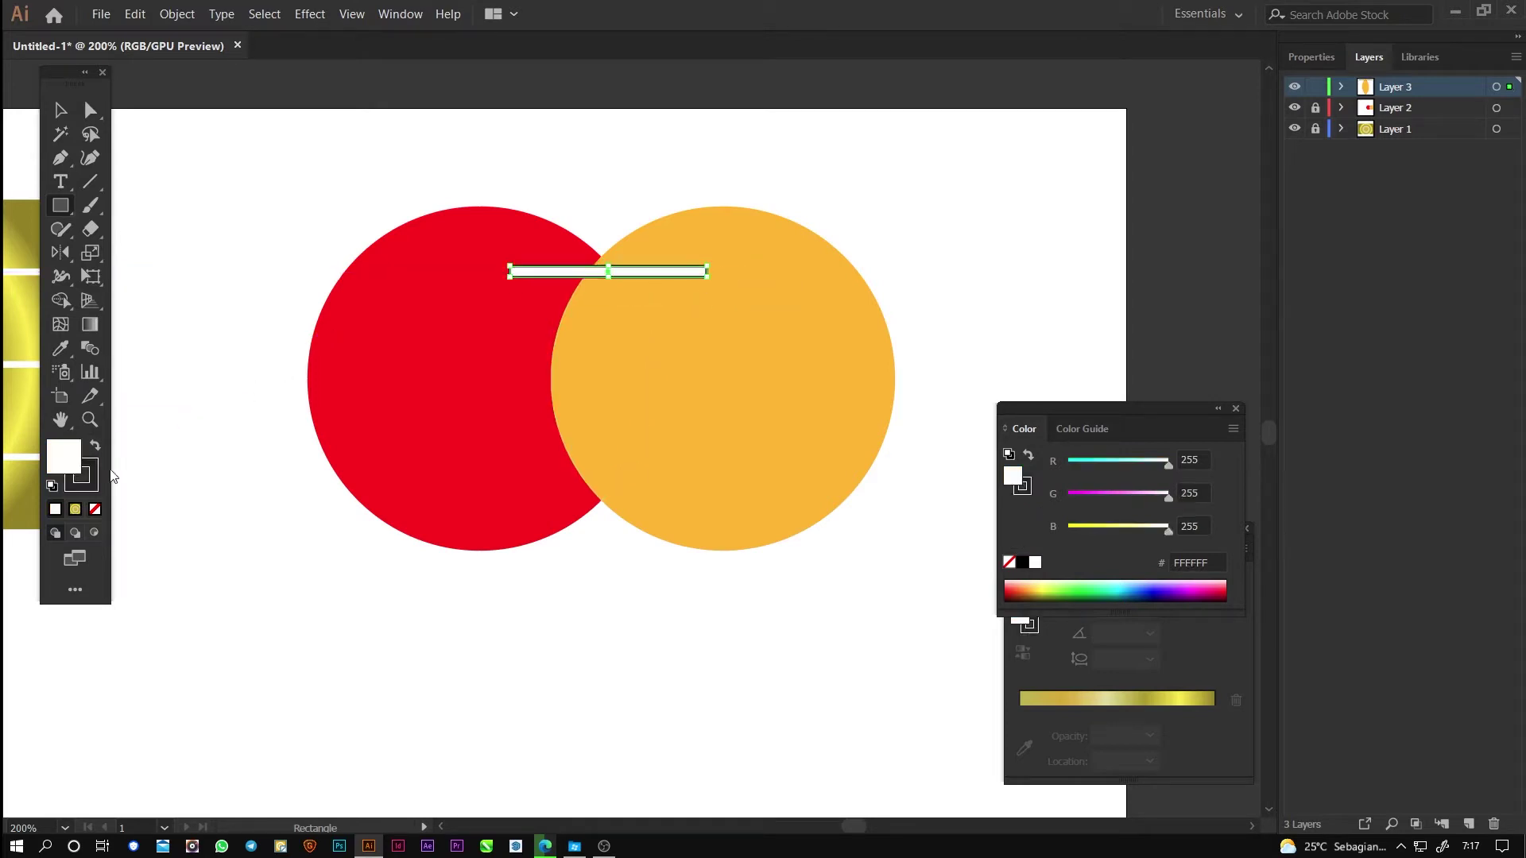
{"action": "left_click", "coordinate": [89, 483]}
{"action": "left_click", "coordinate": [95, 510]}
{"action": "left_click", "coordinate": [61, 111]}
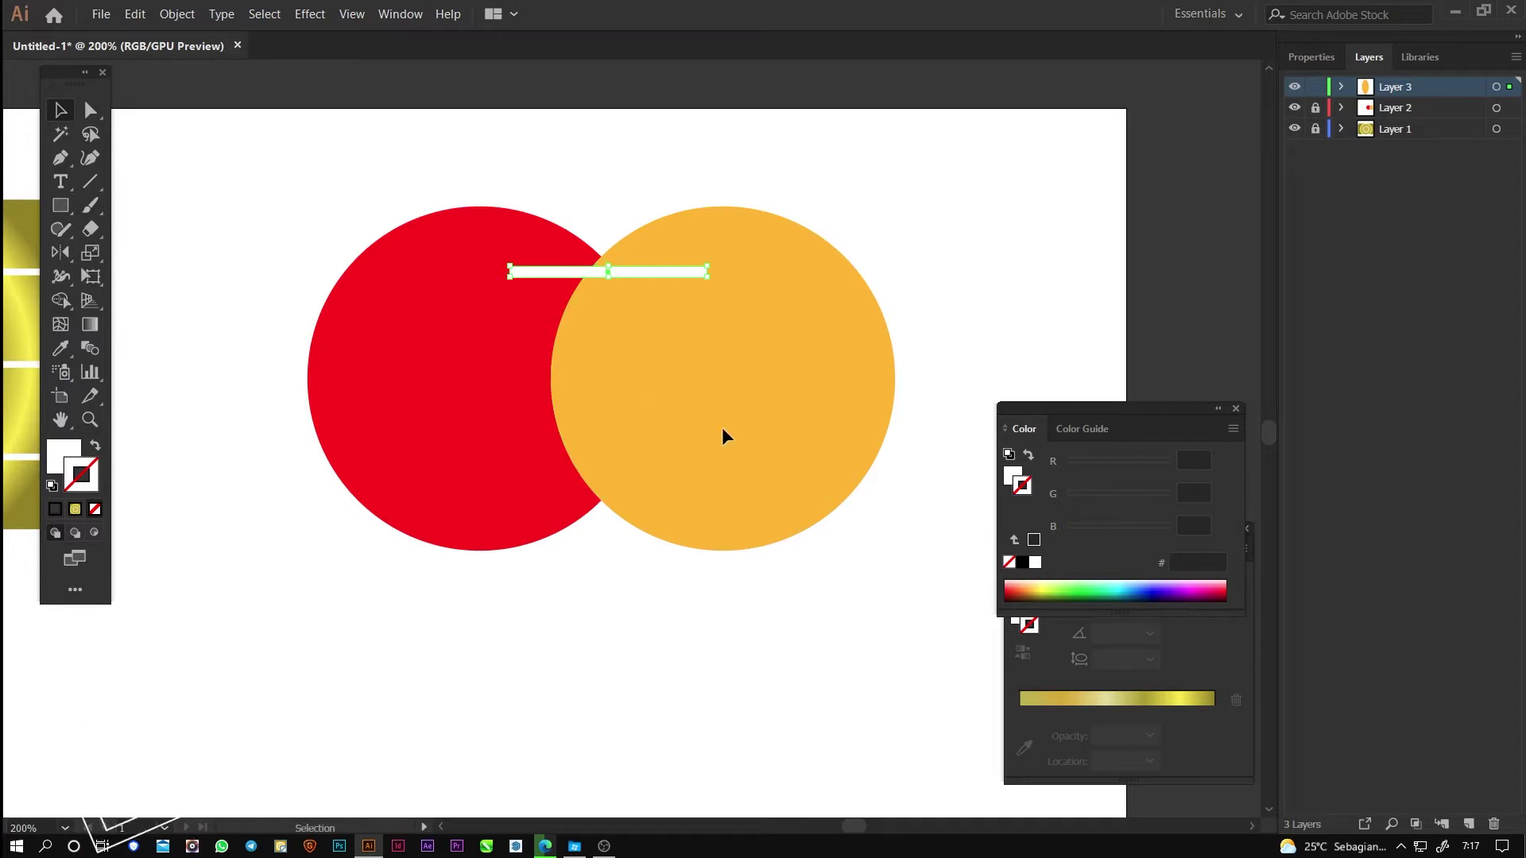
Step: Duplicate the white bar straight downward and repeat the transformation until ten evenly spaced bars span the lens
{"action": "scroll", "coordinate": [744, 493], "scroll_direction": "up", "scroll_amount": 1}
{"action": "scroll", "coordinate": [604, 318], "scroll_direction": "up", "scroll_amount": 1}
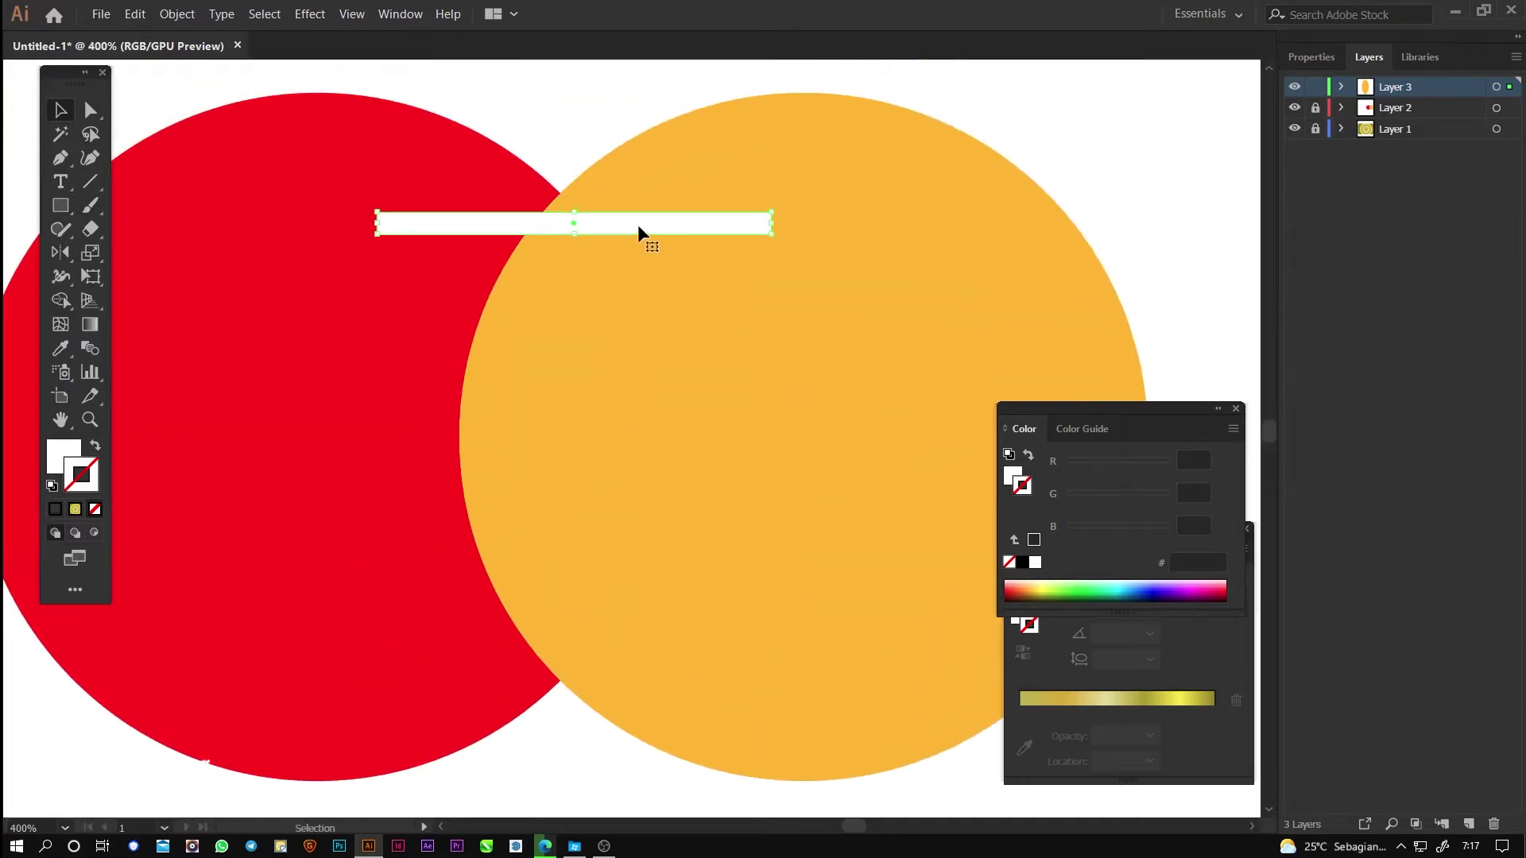
{"action": "left_click_drag", "start_coordinate": [643, 232], "coordinate": [645, 277]}
{"action": "key", "text": "ctrl+d"}
{"action": "key", "text": "ctrl+d"}
{"action": "key", "text": "ctrl+d"}
{"action": "key", "text": "ctrl+d"}
{"action": "key", "text": "ctrl+d"}
{"action": "key", "text": "ctrl+d"}
{"action": "key", "text": "ctrl+d"}
{"action": "key", "text": "ctrl+d"}
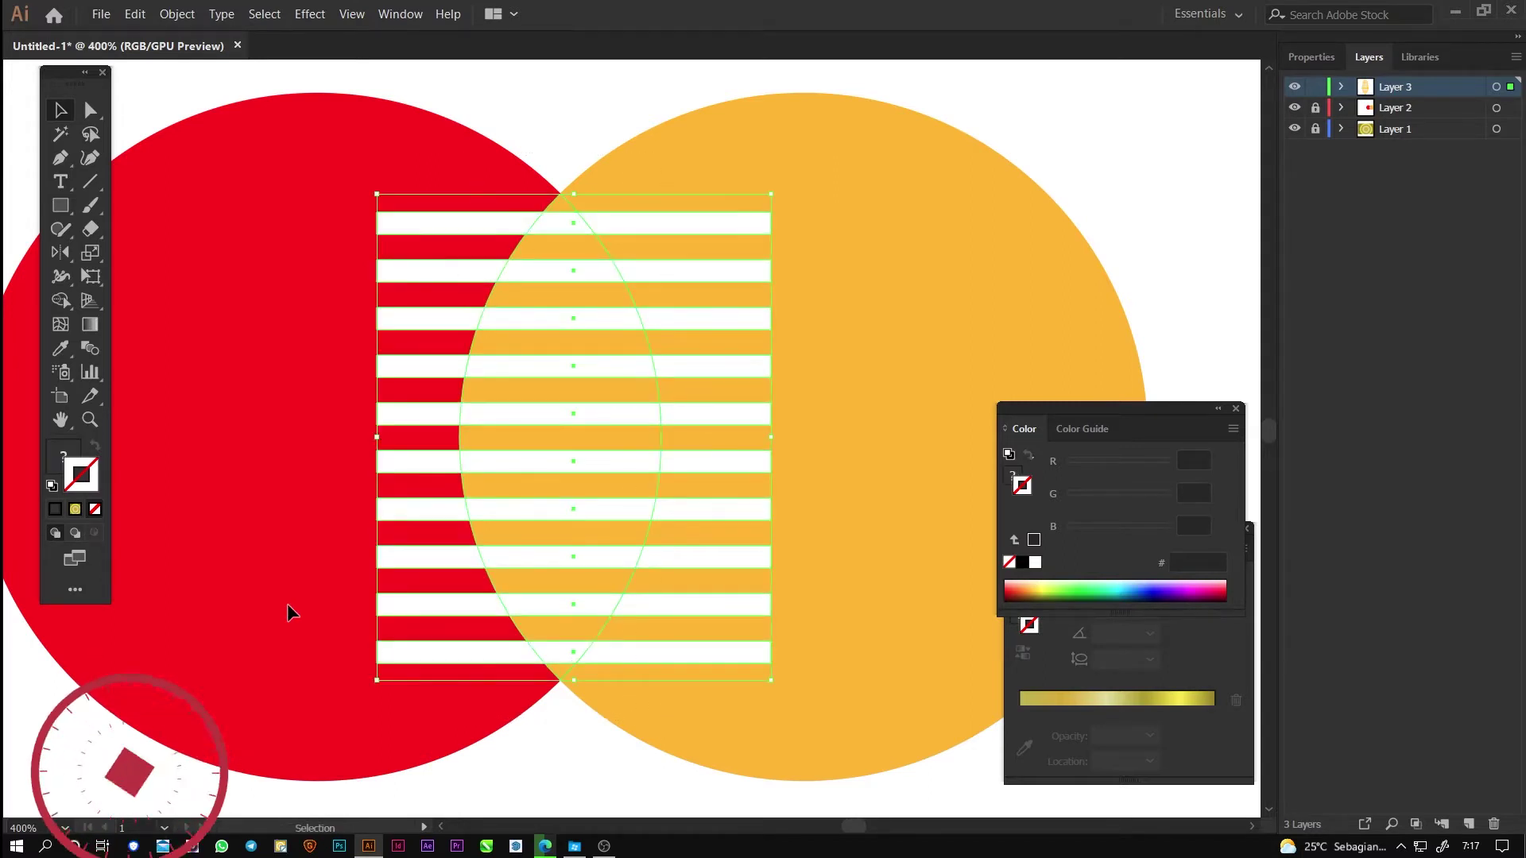
Step: With the Shape Builder tool, remove the parts of the white bars that extend beyond both sides of the lens
{"action": "left_click", "coordinate": [61, 302]}
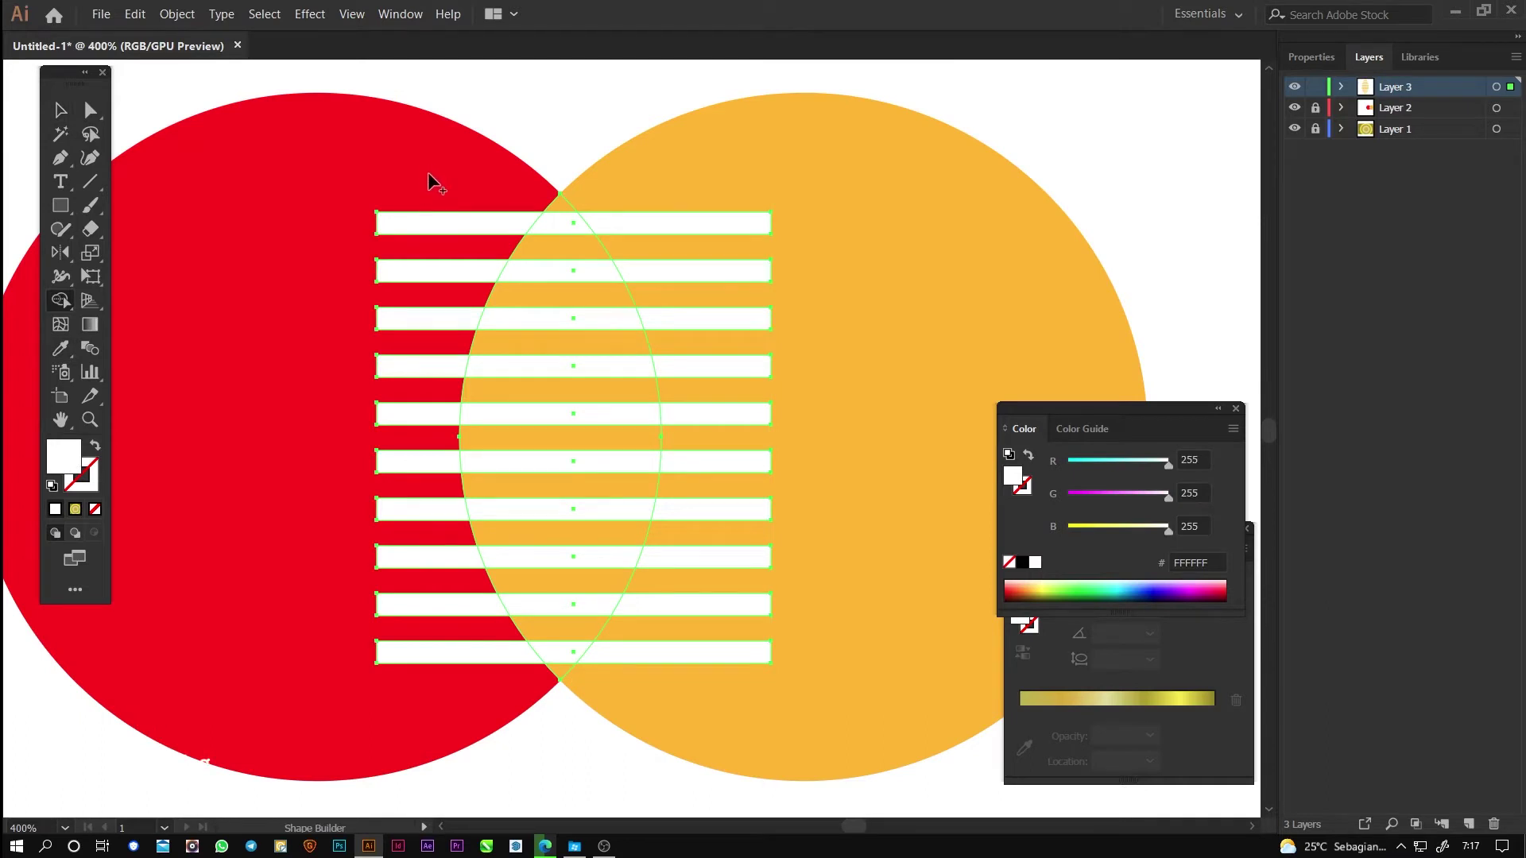
{"action": "mouse_move", "coordinate": [419, 187]}
{"action": "left_mouse_down"}
{"action": "mouse_move", "coordinate": [410, 660]}
{"action": "mouse_move", "coordinate": [345, 571]}
{"action": "left_mouse_up"}
{"action": "mouse_move", "coordinate": [362, 164]}
{"action": "left_mouse_down"}
{"action": "mouse_move", "coordinate": [367, 688]}
{"action": "mouse_move", "coordinate": [391, 557]}
{"action": "mouse_move", "coordinate": [379, 167]}
{"action": "left_mouse_up"}
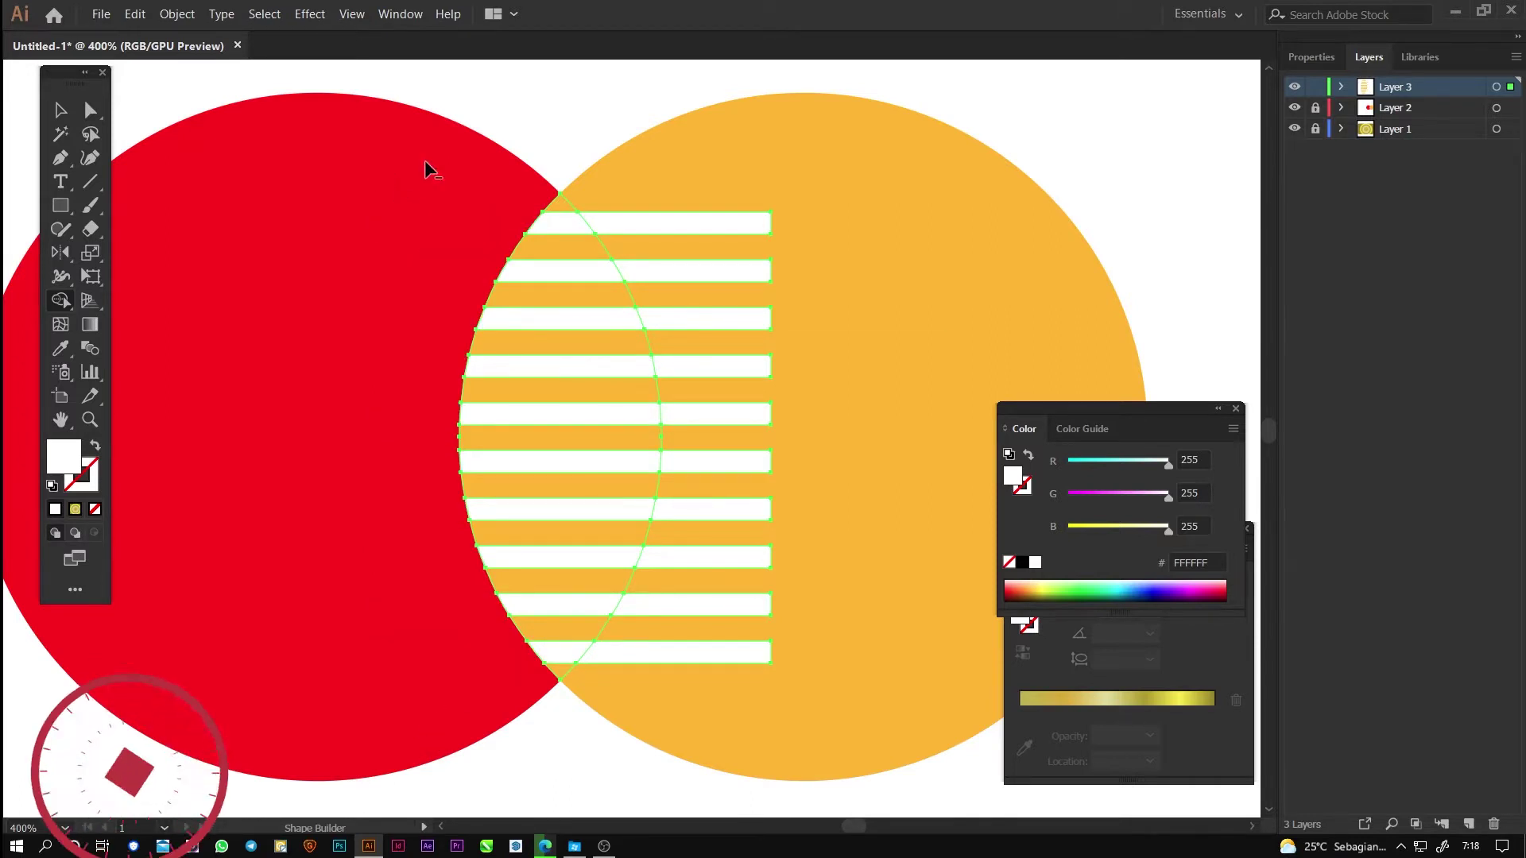
{"action": "mouse_move", "coordinate": [818, 169]}
{"action": "left_mouse_down"}
{"action": "mouse_move", "coordinate": [726, 205]}
{"action": "mouse_move", "coordinate": [700, 693]}
{"action": "left_mouse_up"}
{"action": "left_click_drag", "start_coordinate": [572, 676], "coordinate": [559, 664]}
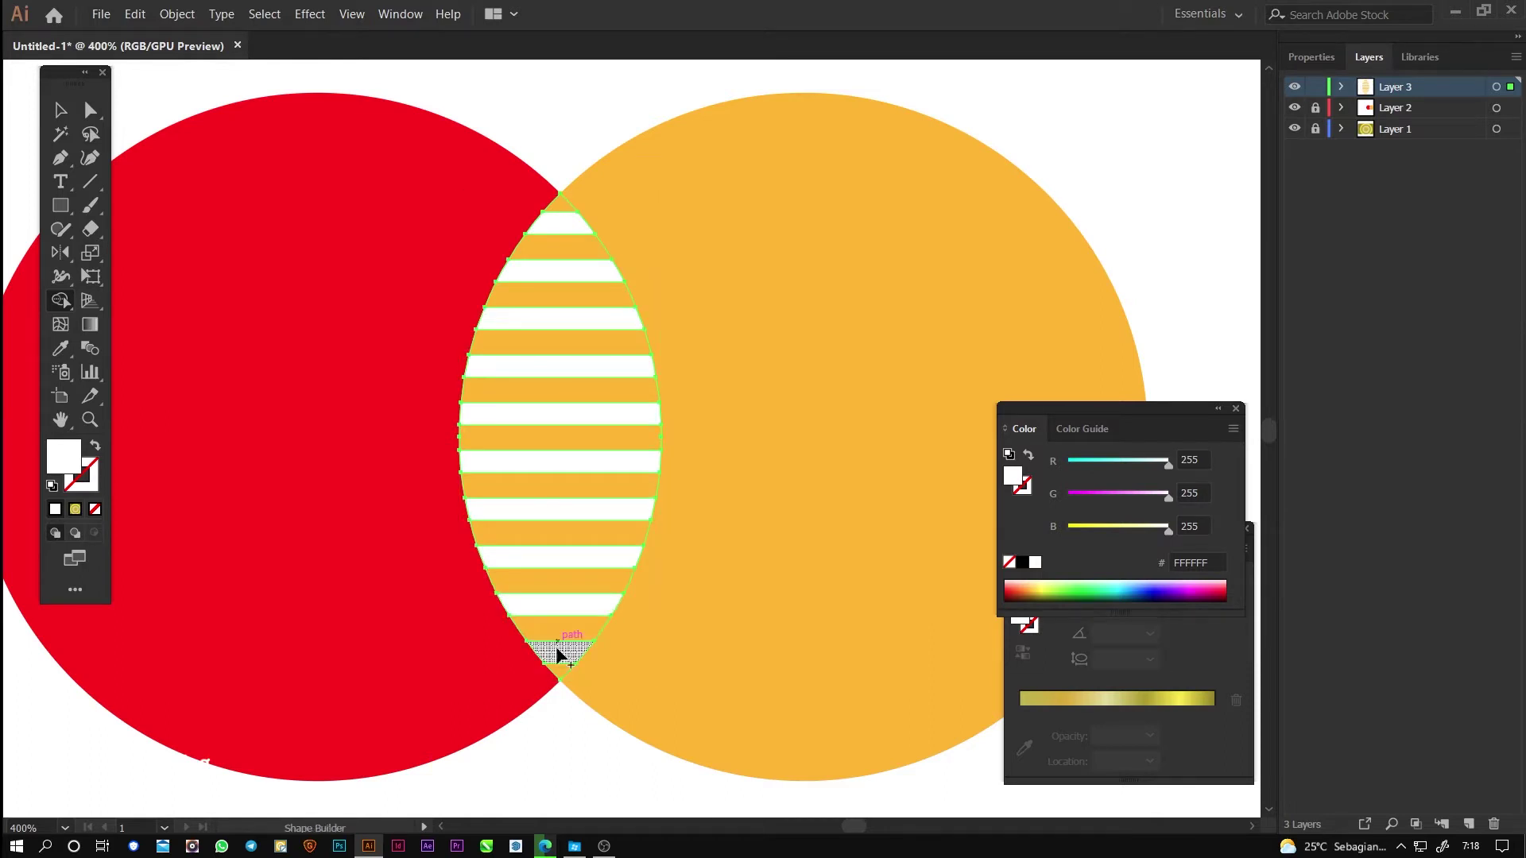
{"action": "left_click", "coordinate": [557, 604]}
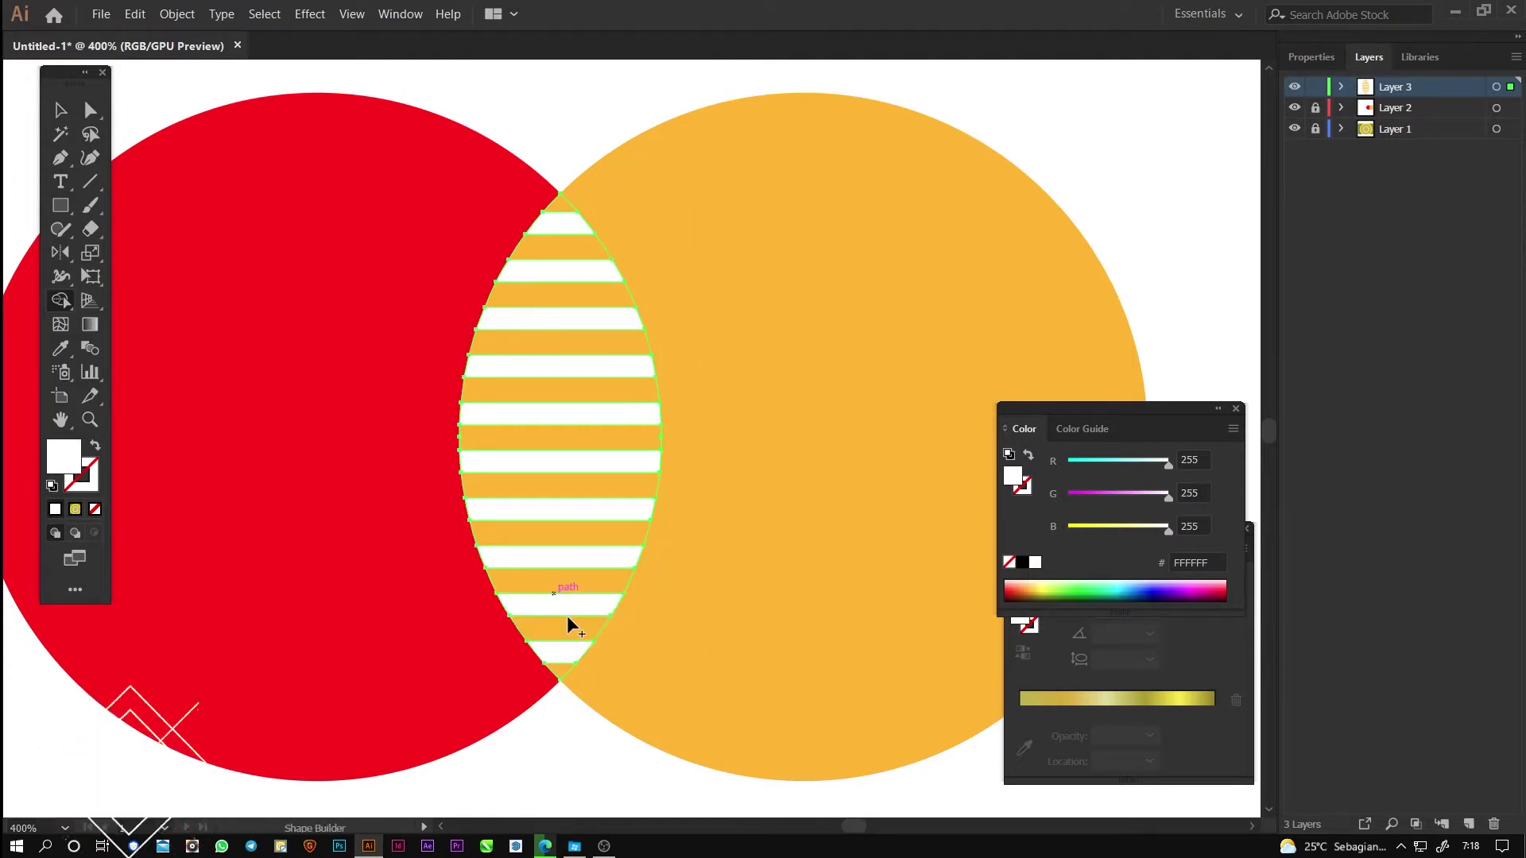
Step: Select only the orange lens shape behind the stripes and move it horizontally to the right
{"action": "left_click", "coordinate": [91, 113]}
{"action": "left_click", "coordinate": [564, 183]}
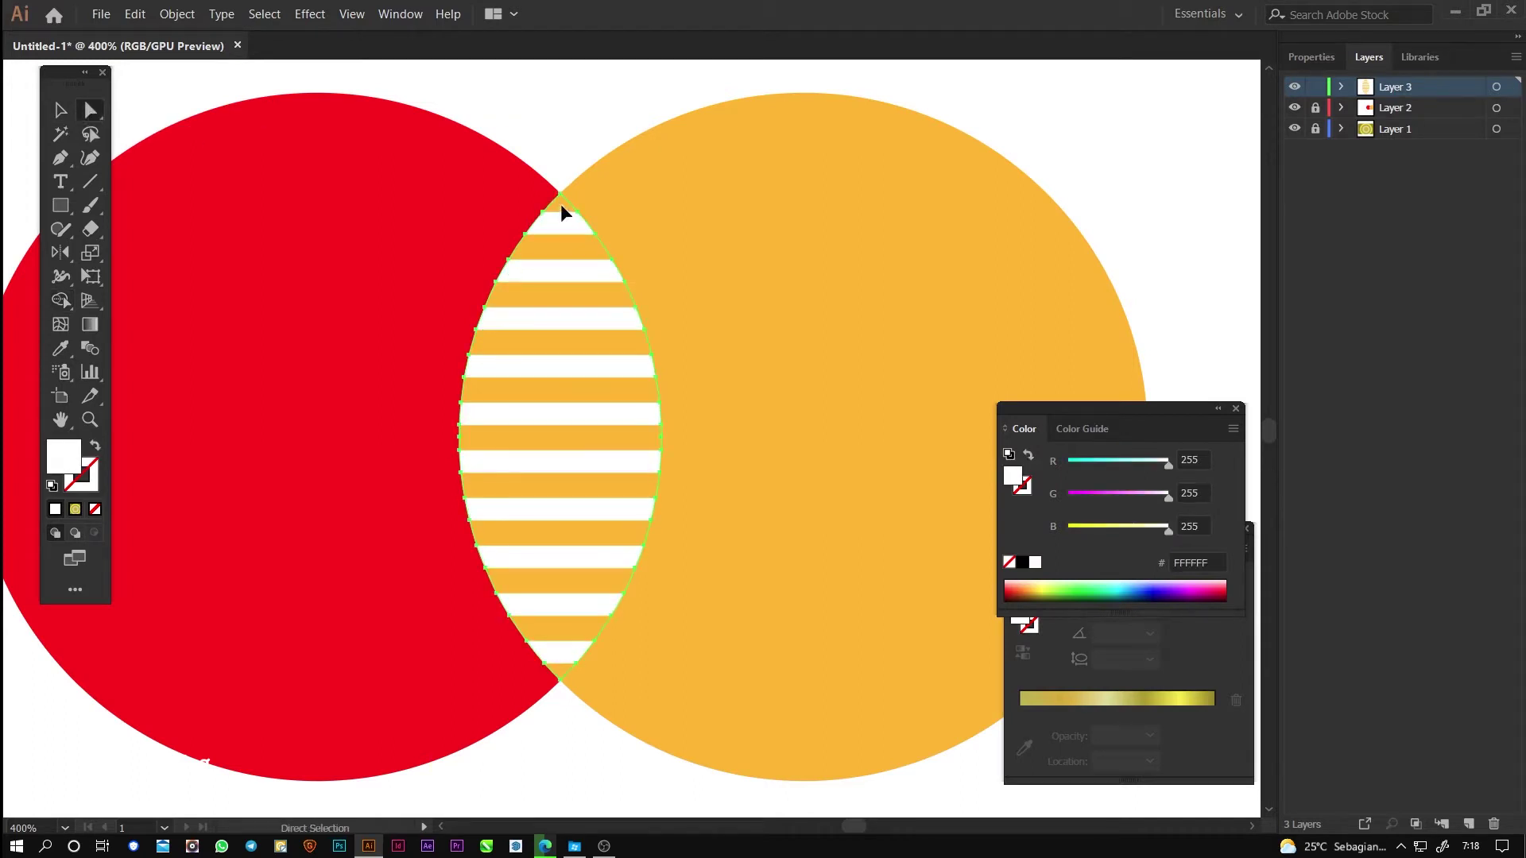
{"action": "left_click", "coordinate": [561, 207]}
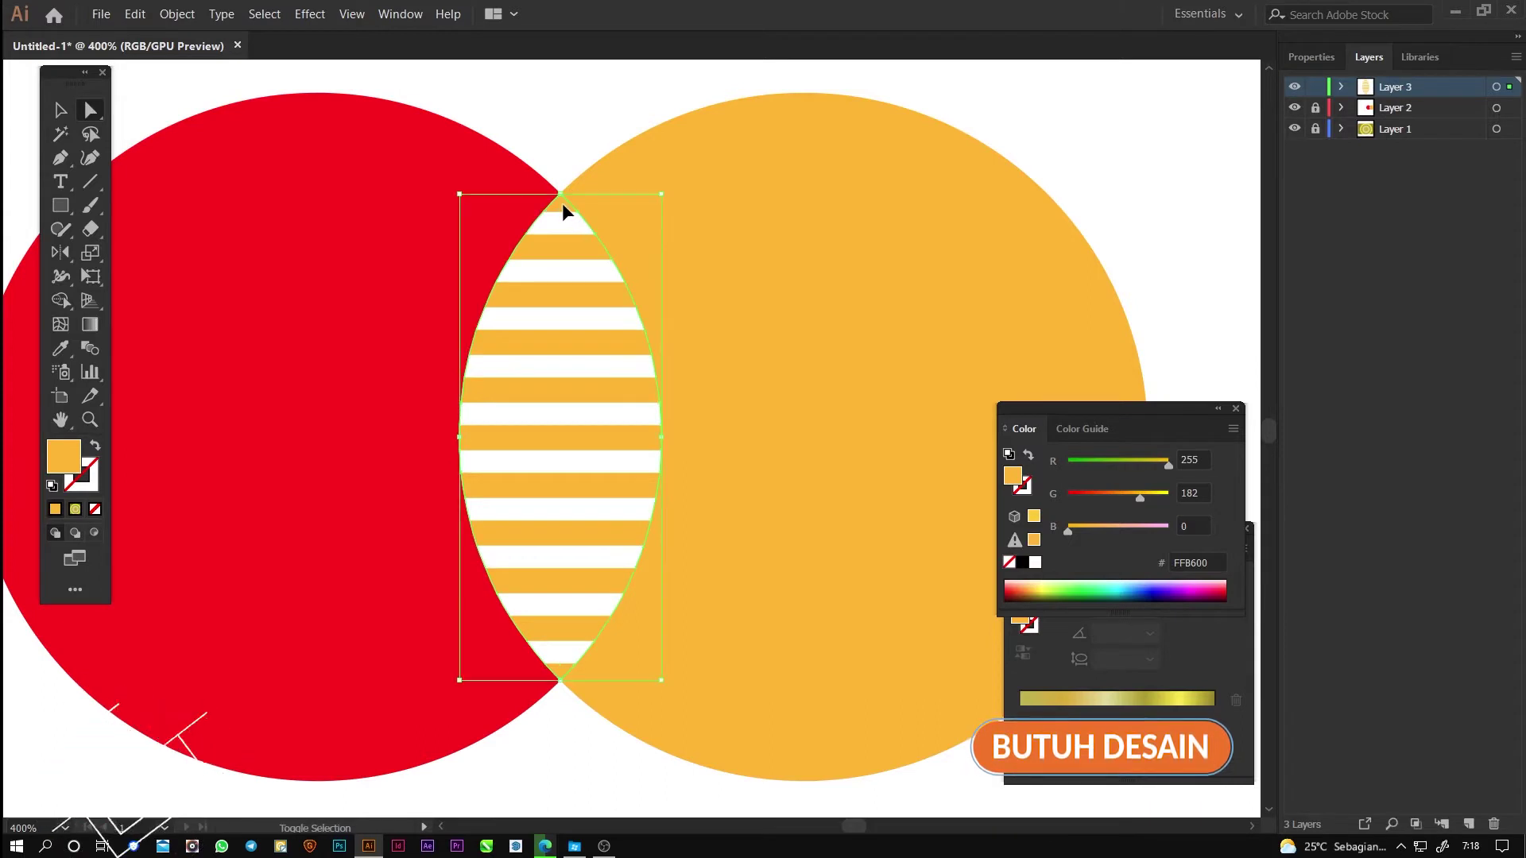
{"action": "left_click_drag", "start_coordinate": [564, 211], "coordinate": [654, 209]}
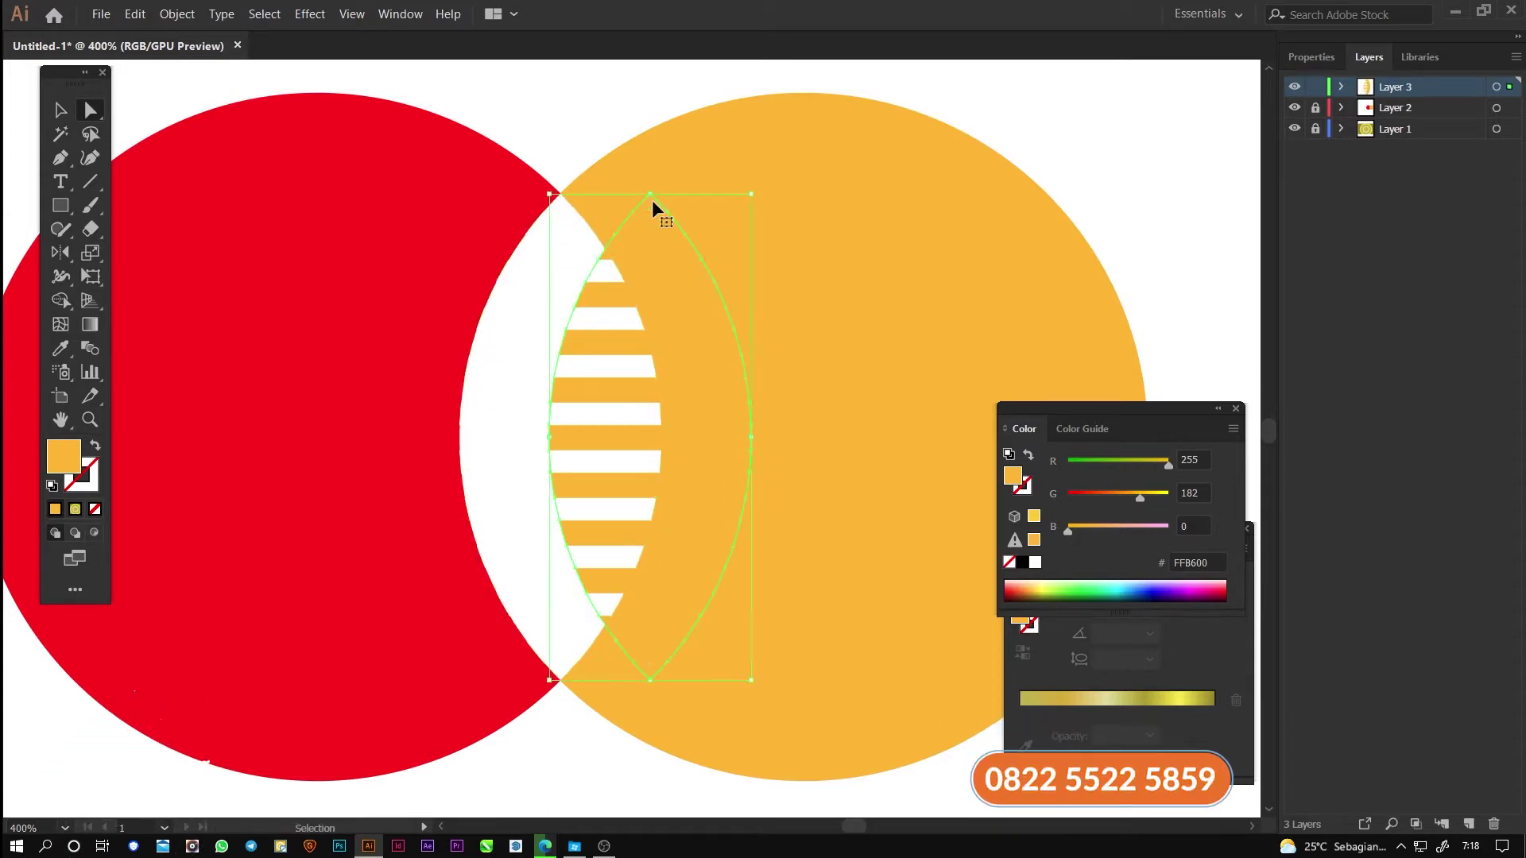
Step: Undo the lens shape's horizontal move and fill the lens behind the white bars with the red circle's colour
{"action": "key", "text": "a"}
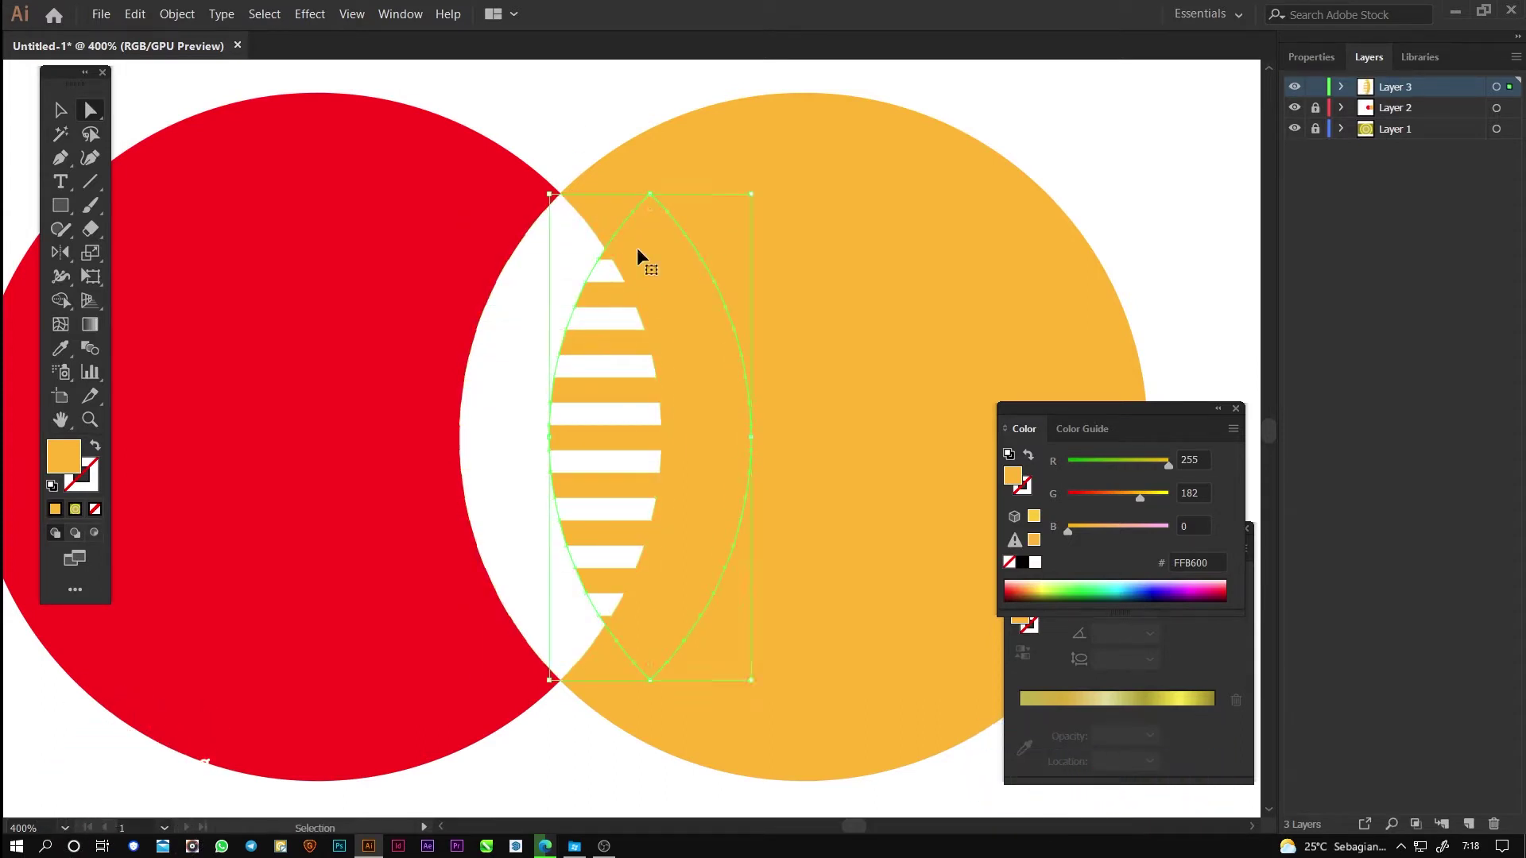
{"action": "key", "text": "ctrl+z"}
{"action": "left_click", "coordinate": [562, 226]}
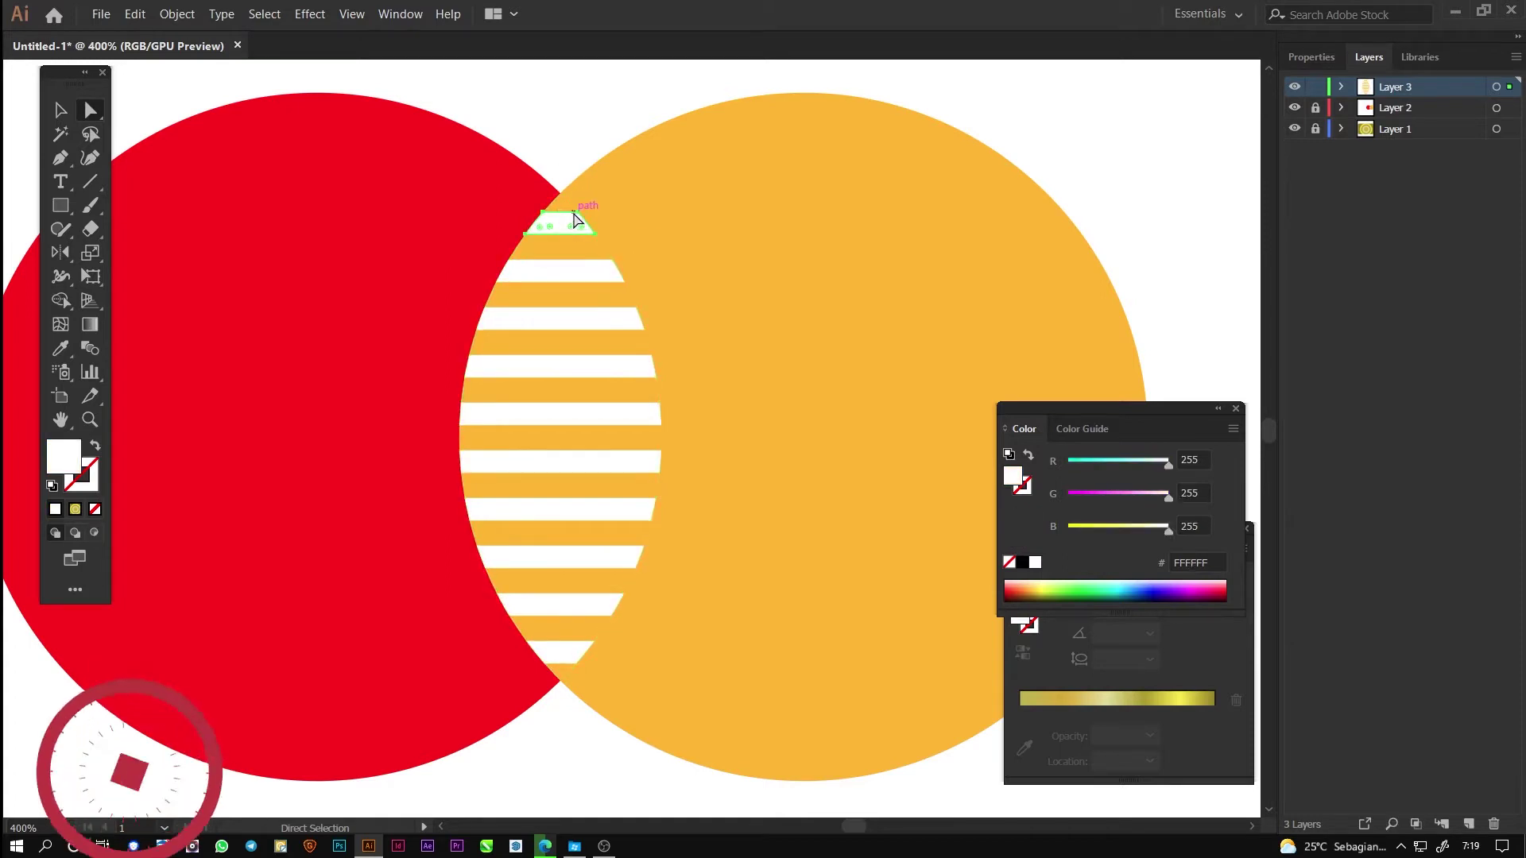
{"action": "left_click", "coordinate": [569, 214]}
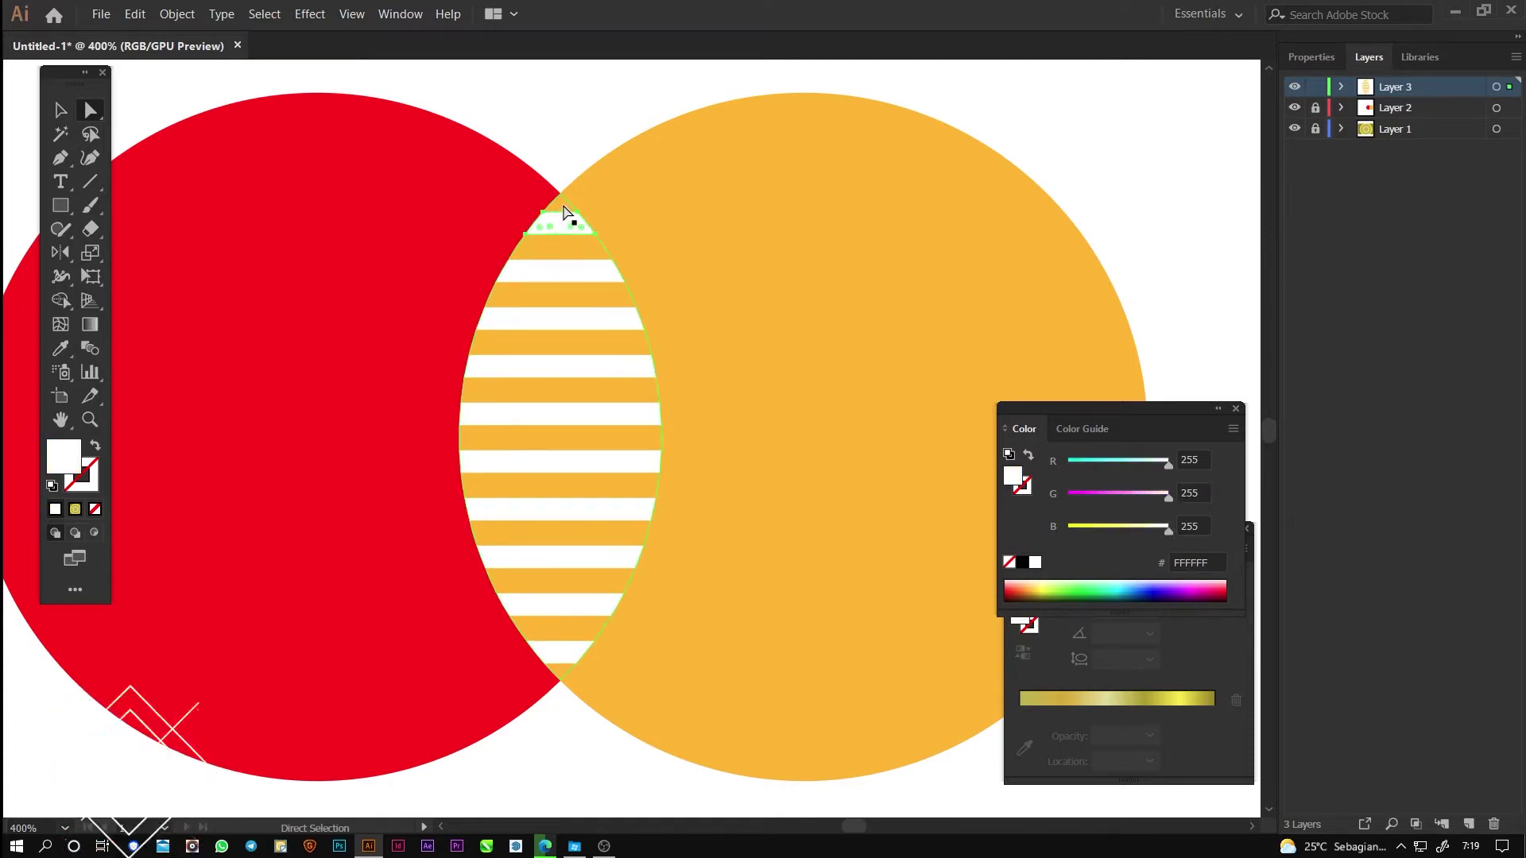
{"action": "left_click", "coordinate": [60, 354]}
{"action": "left_click", "coordinate": [253, 409]}
Step: Select all ten white bars in the overlap and fill them with the orange sampled from the orange circle
{"action": "left_click", "coordinate": [551, 230]}
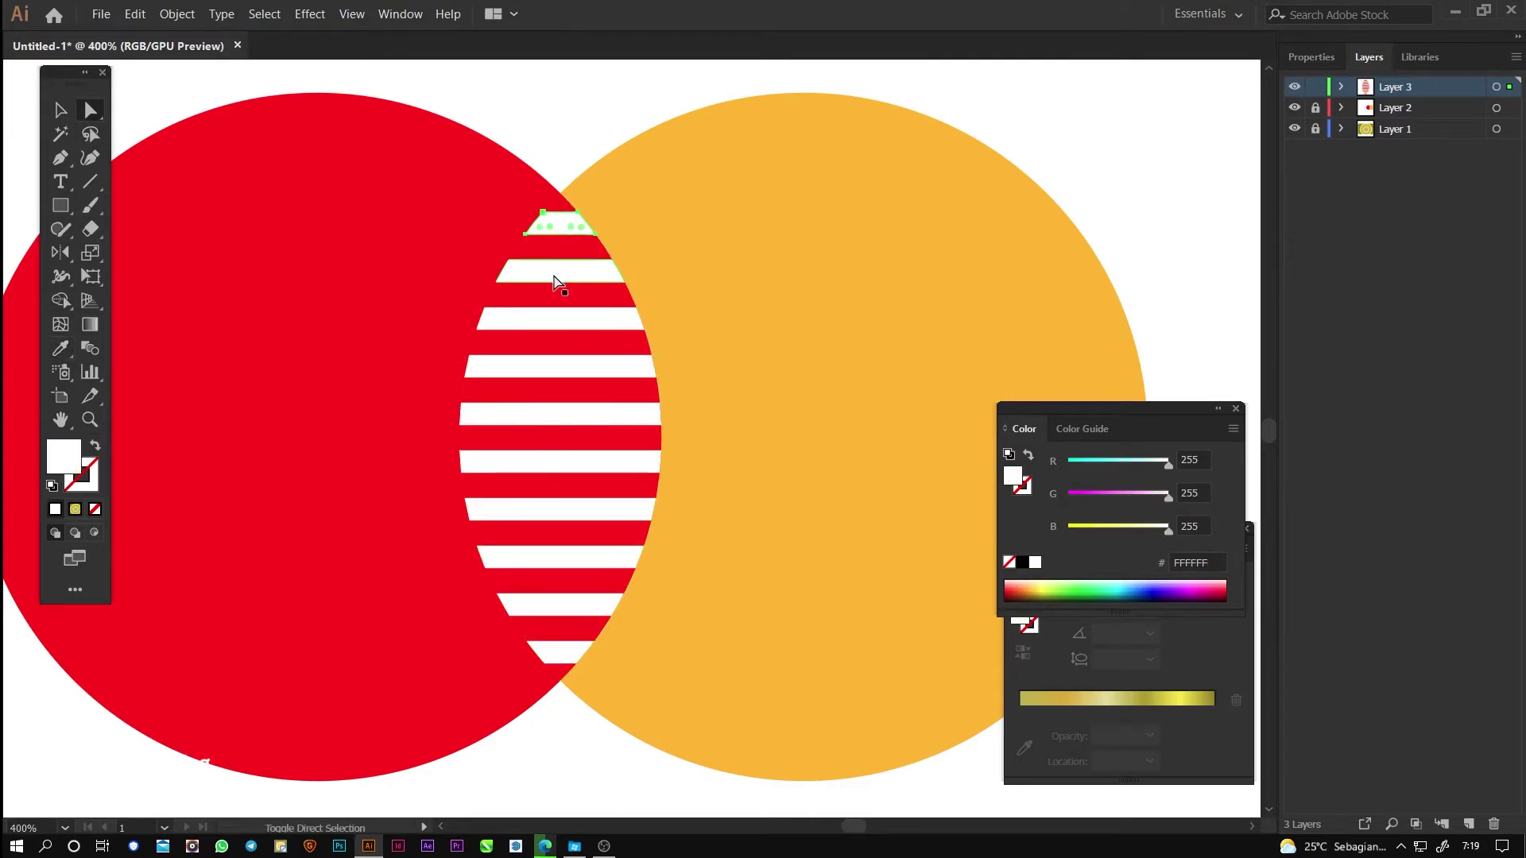
{"action": "left_click", "coordinate": [561, 366], "text": "shift"}
{"action": "left_click", "coordinate": [567, 415], "text": "shift"}
{"action": "left_click", "coordinate": [564, 463], "text": "shift"}
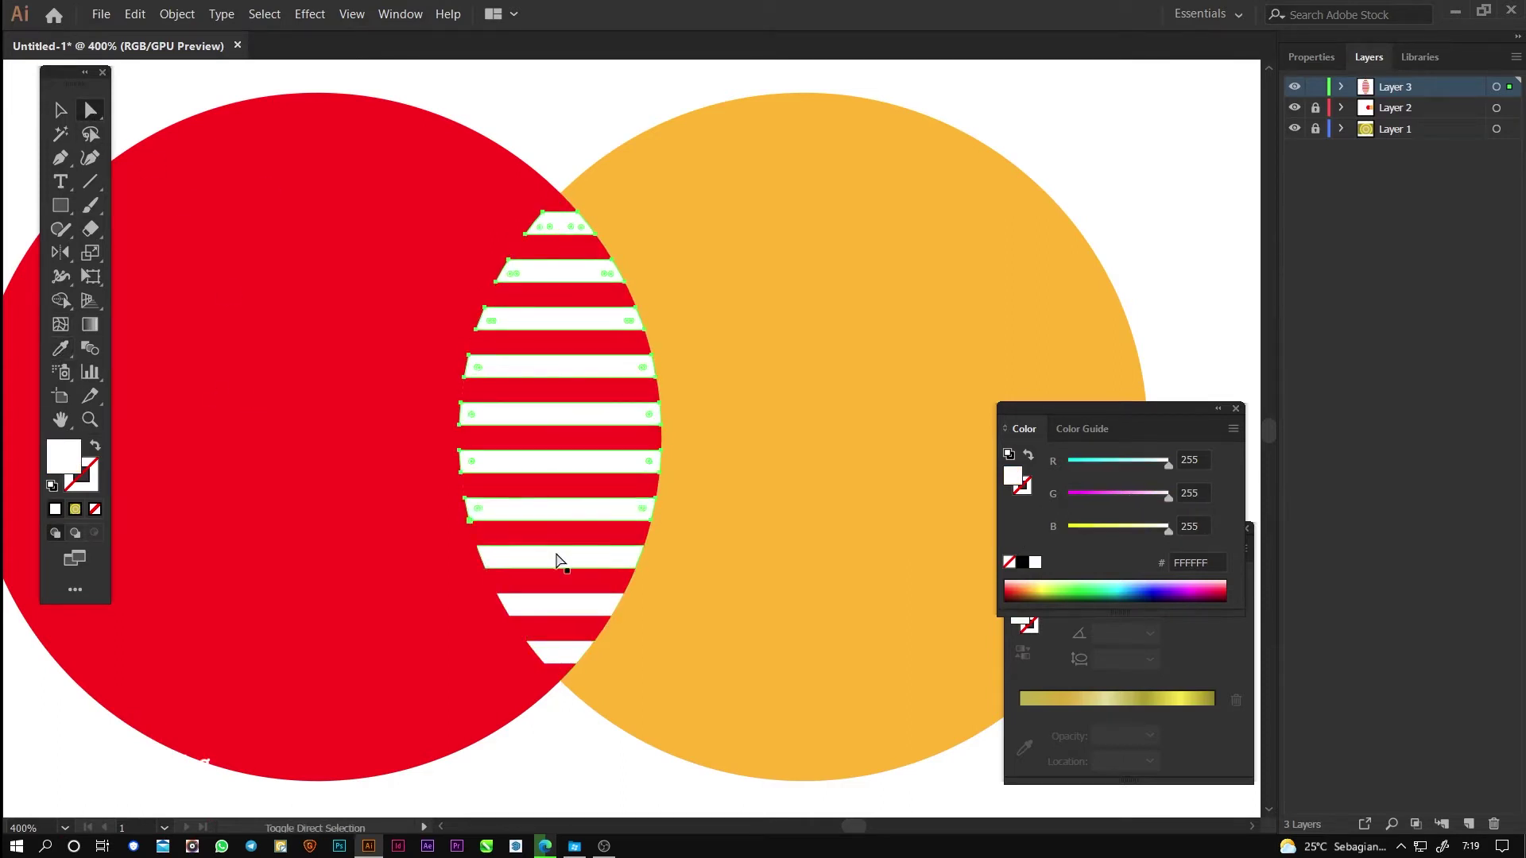
{"action": "left_click", "coordinate": [59, 351]}
{"action": "left_click", "coordinate": [869, 386]}
Step: Lock Layer 3 and add a new empty layer above it
{"action": "left_click", "coordinate": [60, 112]}
{"action": "left_click", "coordinate": [1315, 88]}
{"action": "left_click", "coordinate": [1469, 824]}
Step: Add the text "MosterCard" over the red circle on the new layer
{"action": "scroll", "coordinate": [785, 621], "scroll_direction": "down", "scroll_amount": 1}
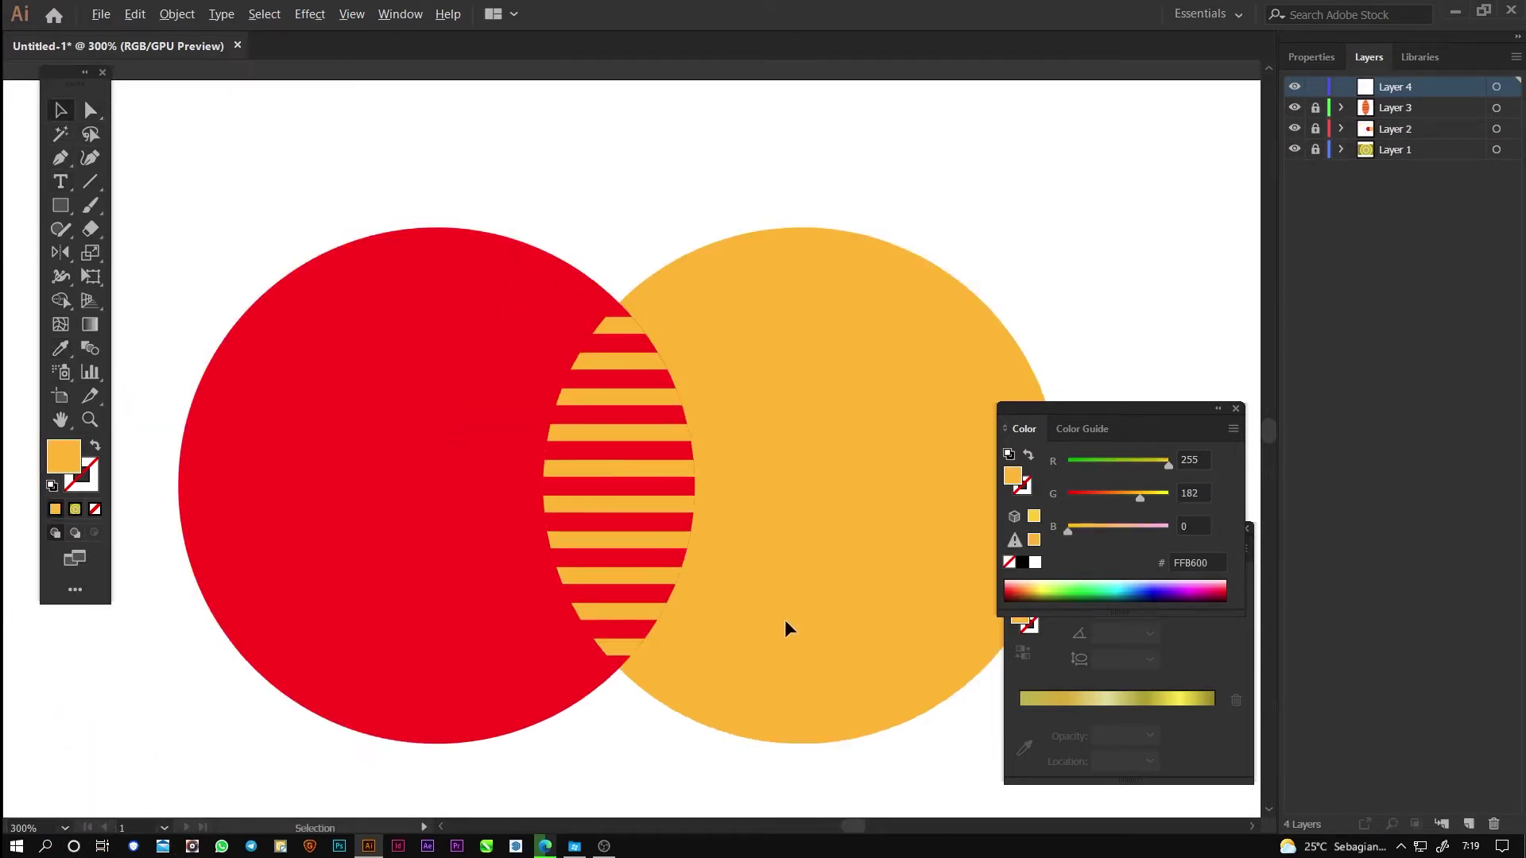
{"action": "key", "text": "t"}
{"action": "left_click", "coordinate": [370, 479]}
{"action": "type", "text": "M"}
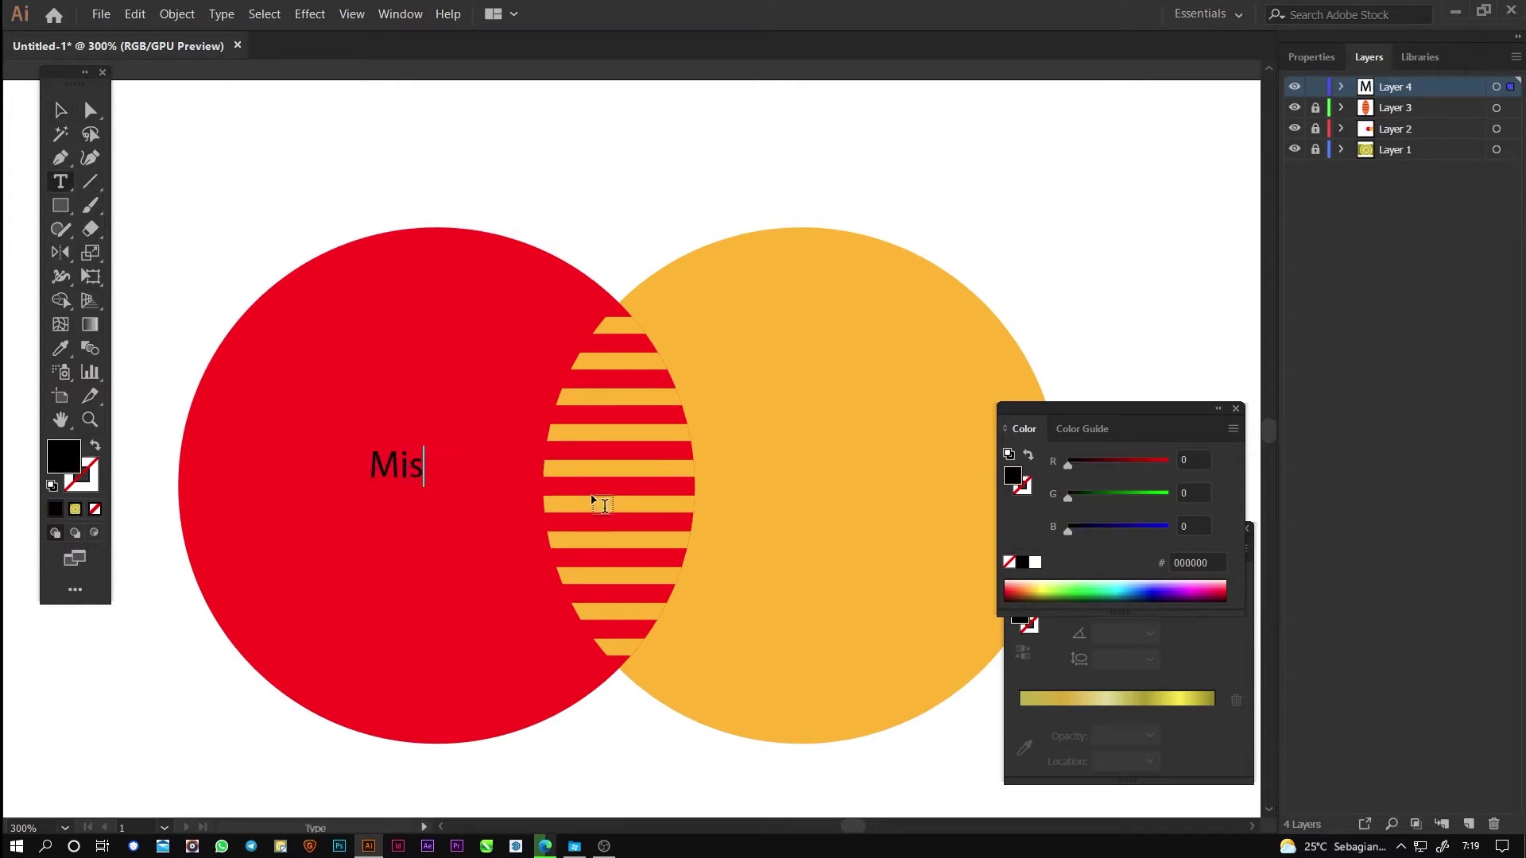
{"action": "type", "text": "osterCard"}
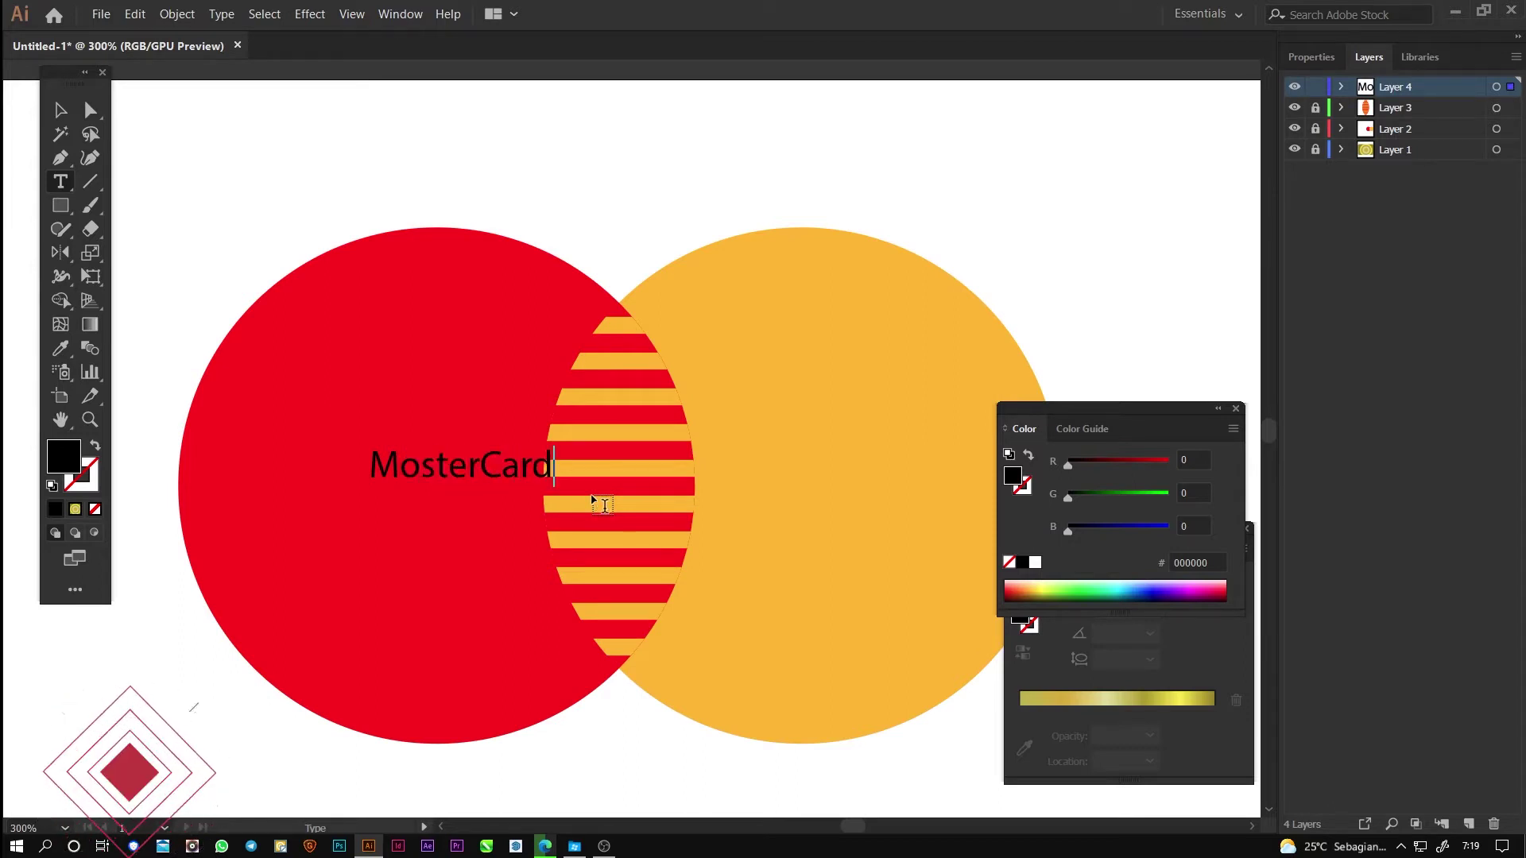
Step: Select all of the MosterCard text and set its font style to Bold
{"action": "key", "text": "ctrl+a"}
{"action": "left_click", "coordinate": [1321, 62]}
{"action": "left_click", "coordinate": [1499, 471]}
{"action": "left_click", "coordinate": [1351, 664]}
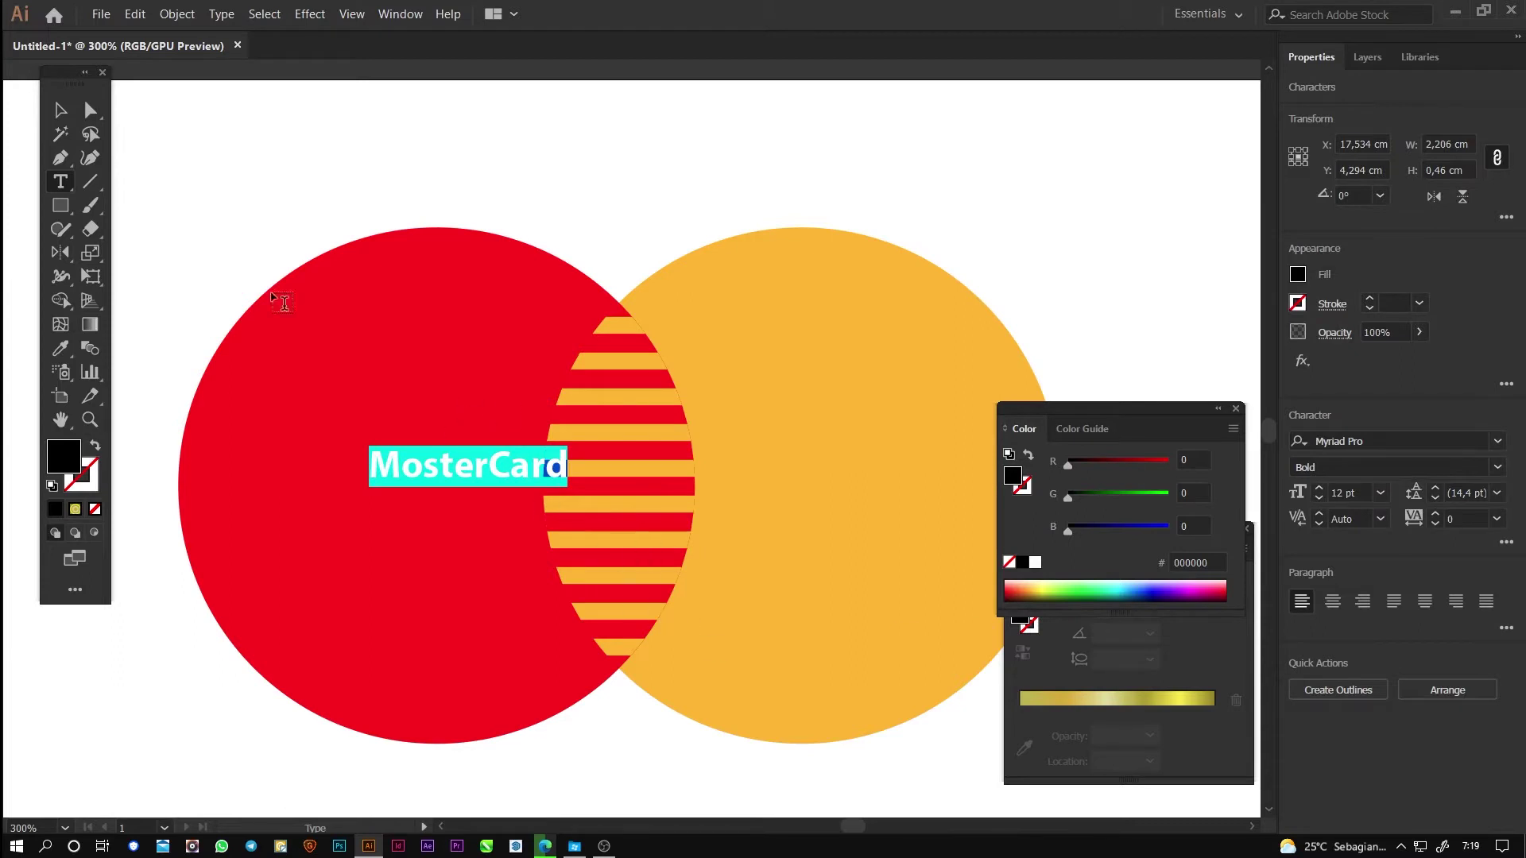
Step: Enlarge the MosterCard text to about 48,65 pt so that it spans both circles
{"action": "left_click", "coordinate": [58, 108]}
{"action": "left_click_drag", "start_coordinate": [486, 500], "coordinate": [971, 620]}
{"action": "left_click_drag", "start_coordinate": [323, 331], "coordinate": [188, 261]}
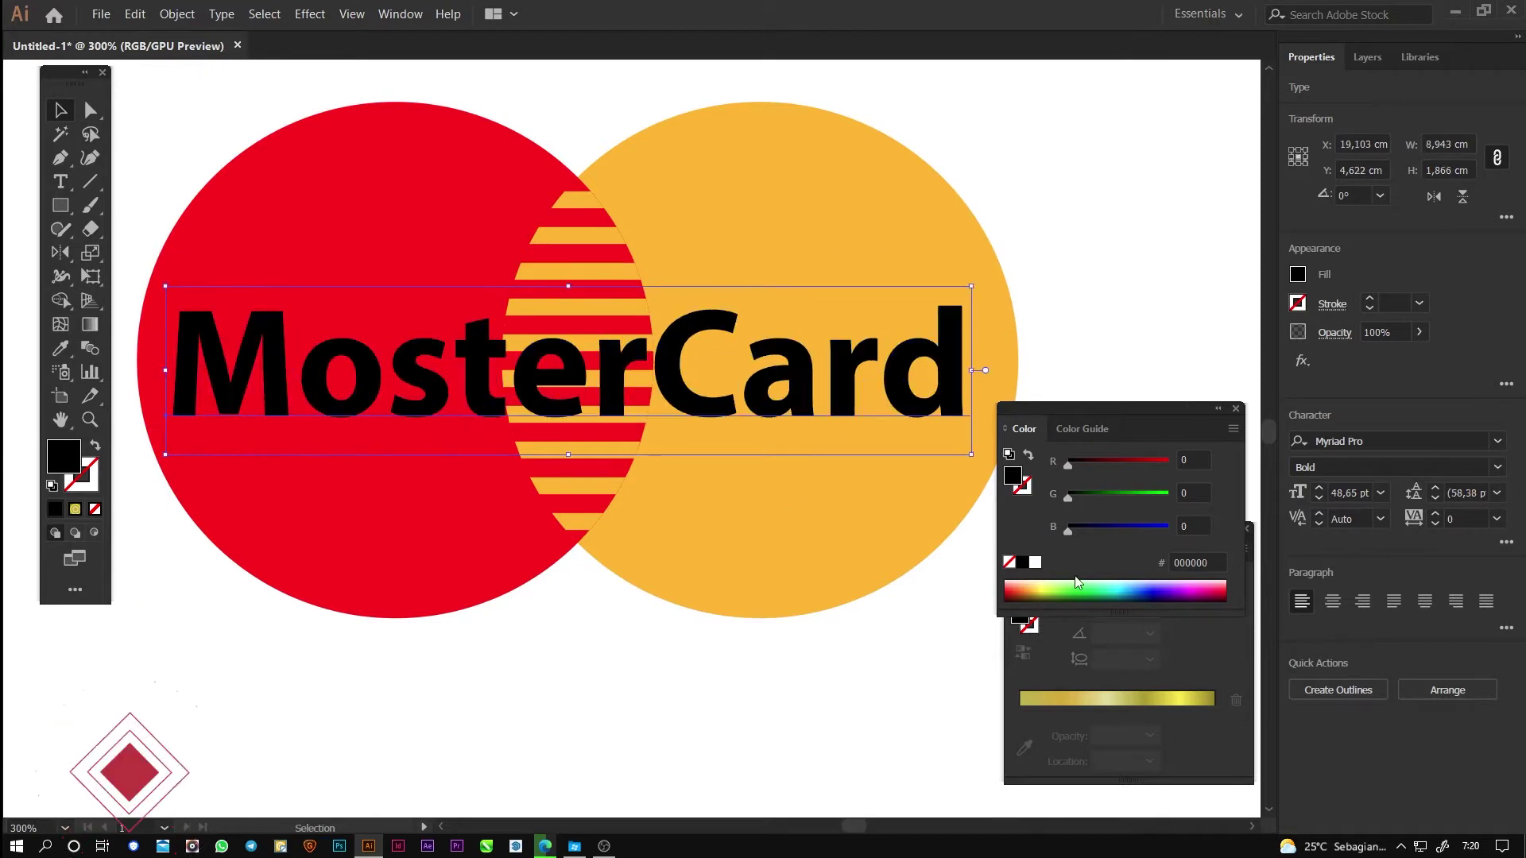
Step: Set the MosterCard text to Bold Italic and scale it to about 50,07 pt, slightly higher across the circles
{"action": "left_click", "coordinate": [1498, 467]}
{"action": "left_click", "coordinate": [1375, 689]}
{"action": "left_click", "coordinate": [812, 407]}
{"action": "mouse_move", "coordinate": [954, 285]}
{"action": "left_mouse_down"}
{"action": "mouse_move", "coordinate": [999, 267]}
{"action": "mouse_move", "coordinate": [978, 269]}
{"action": "left_mouse_up"}
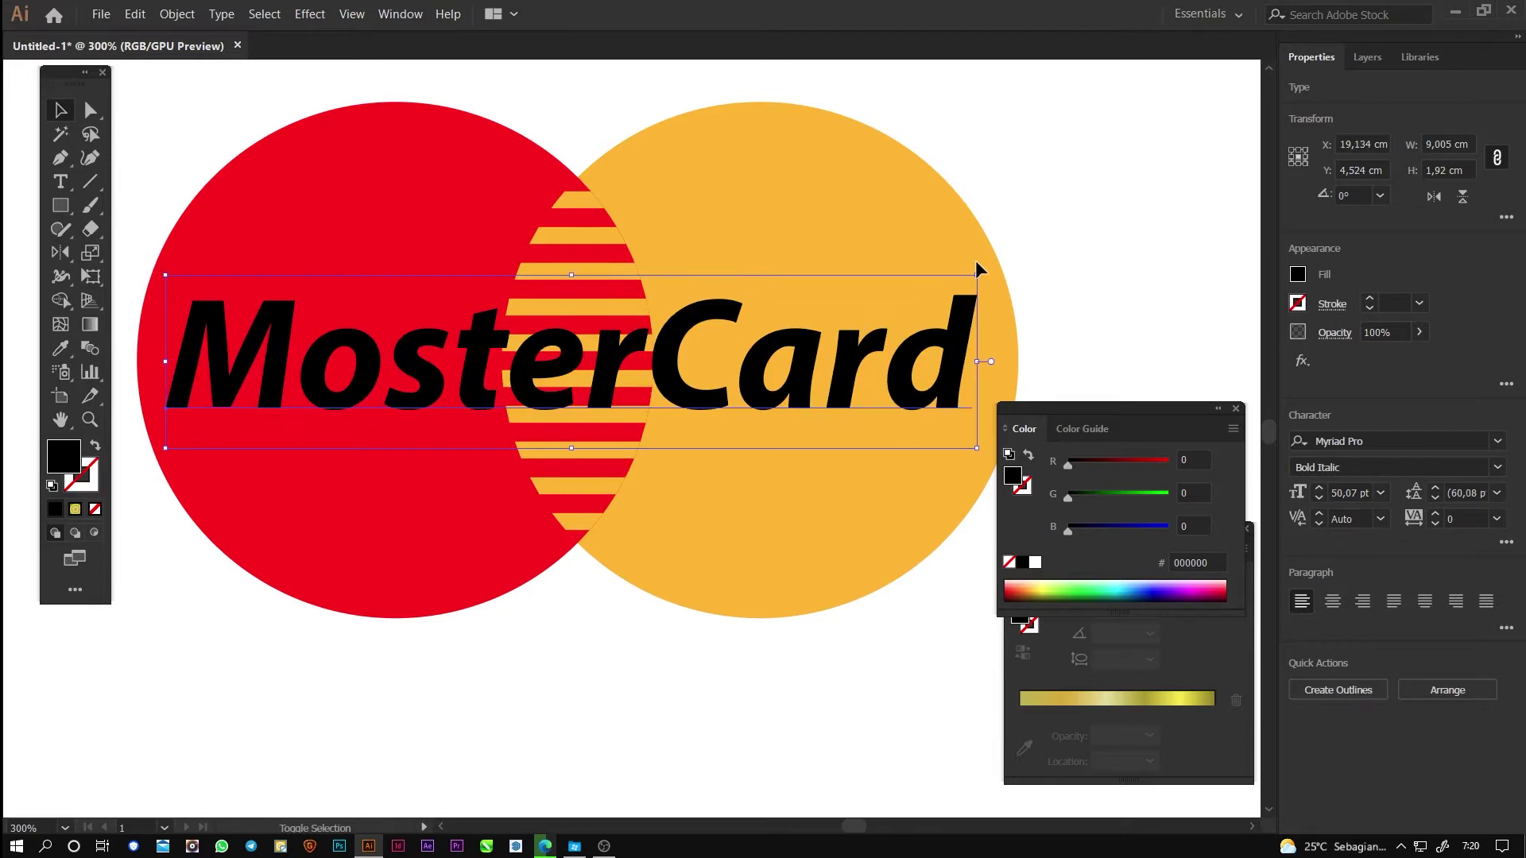
Step: Set the MosterCard text's fill colour to white, FFFFFF
{"action": "double_click", "coordinate": [76, 465]}
{"action": "type", "text": "ffffff"}
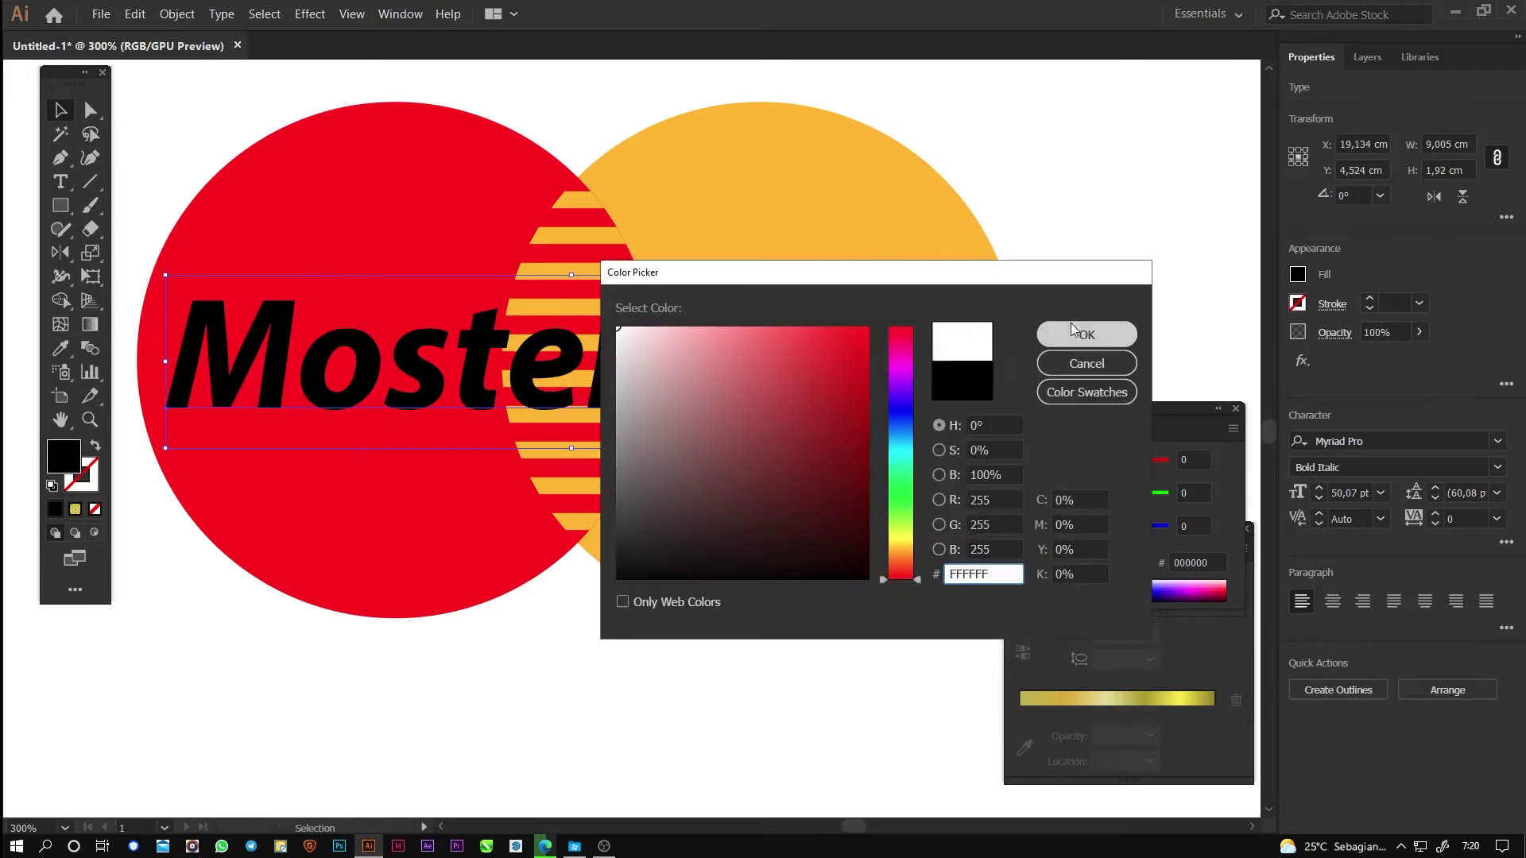
{"action": "left_click", "coordinate": [1080, 334]}
{"action": "left_click", "coordinate": [794, 650]}
Step: Draw a circle about 0,265 cm wide beside the foot of the final "d", inside the orange circle
{"action": "scroll", "coordinate": [895, 472], "scroll_direction": "up", "scroll_amount": 2}
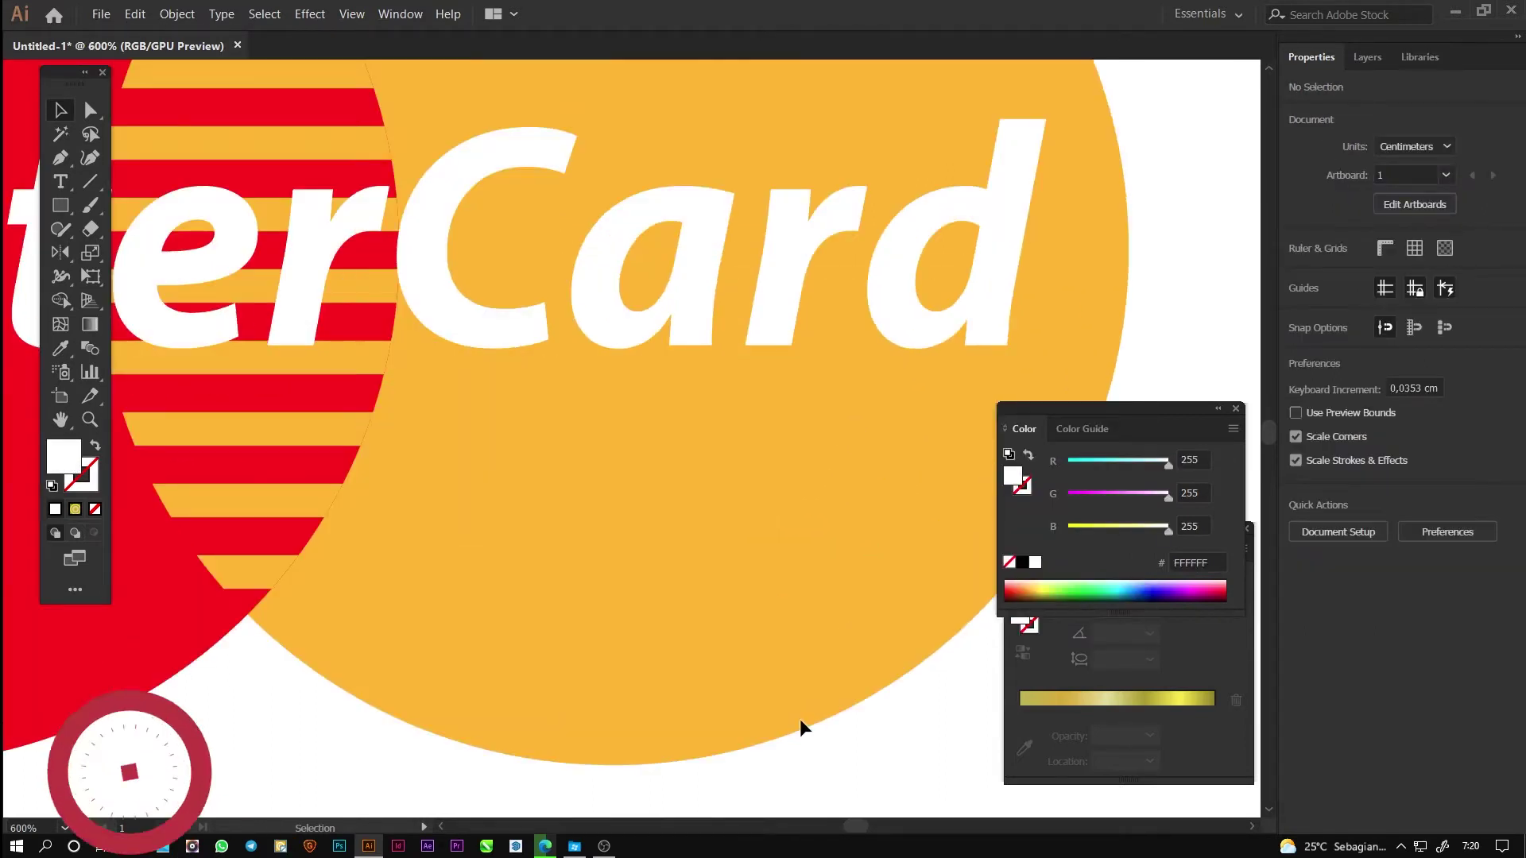
{"action": "left_click_drag", "start_coordinate": [789, 486], "coordinate": [426, 670]}
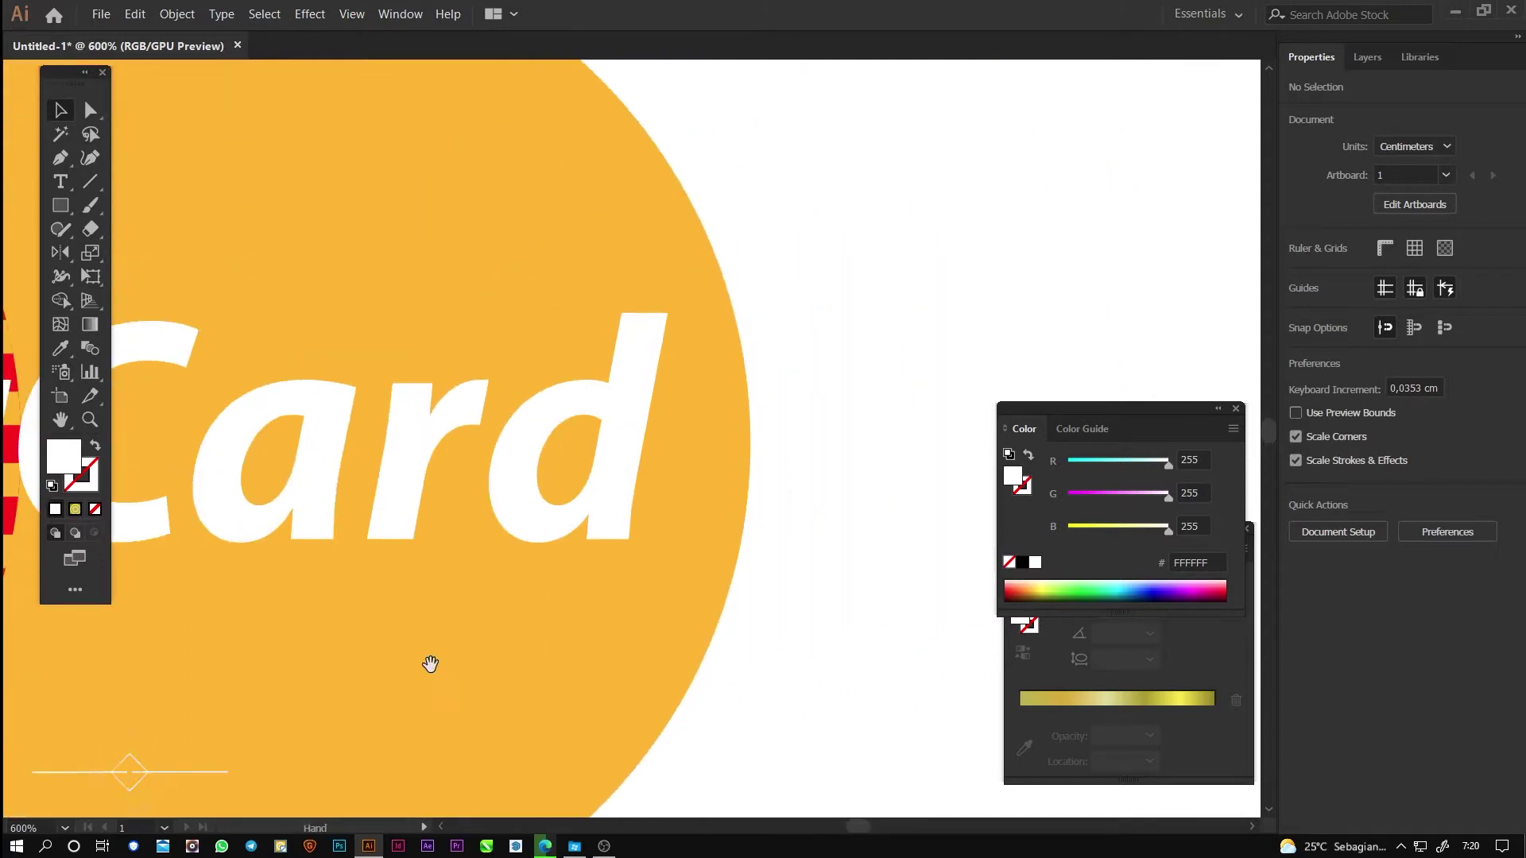
{"action": "scroll", "coordinate": [663, 572], "scroll_direction": "up", "scroll_amount": 2}
{"action": "mouse_move", "coordinate": [62, 207]}
{"action": "left_mouse_down"}
{"action": "mouse_move", "coordinate": [140, 231]}
{"action": "mouse_move", "coordinate": [137, 254]}
{"action": "left_mouse_up"}
{"action": "left_click_drag", "start_coordinate": [721, 425], "coordinate": [515, 447]}
{"action": "left_click_drag", "start_coordinate": [539, 447], "coordinate": [603, 479]}
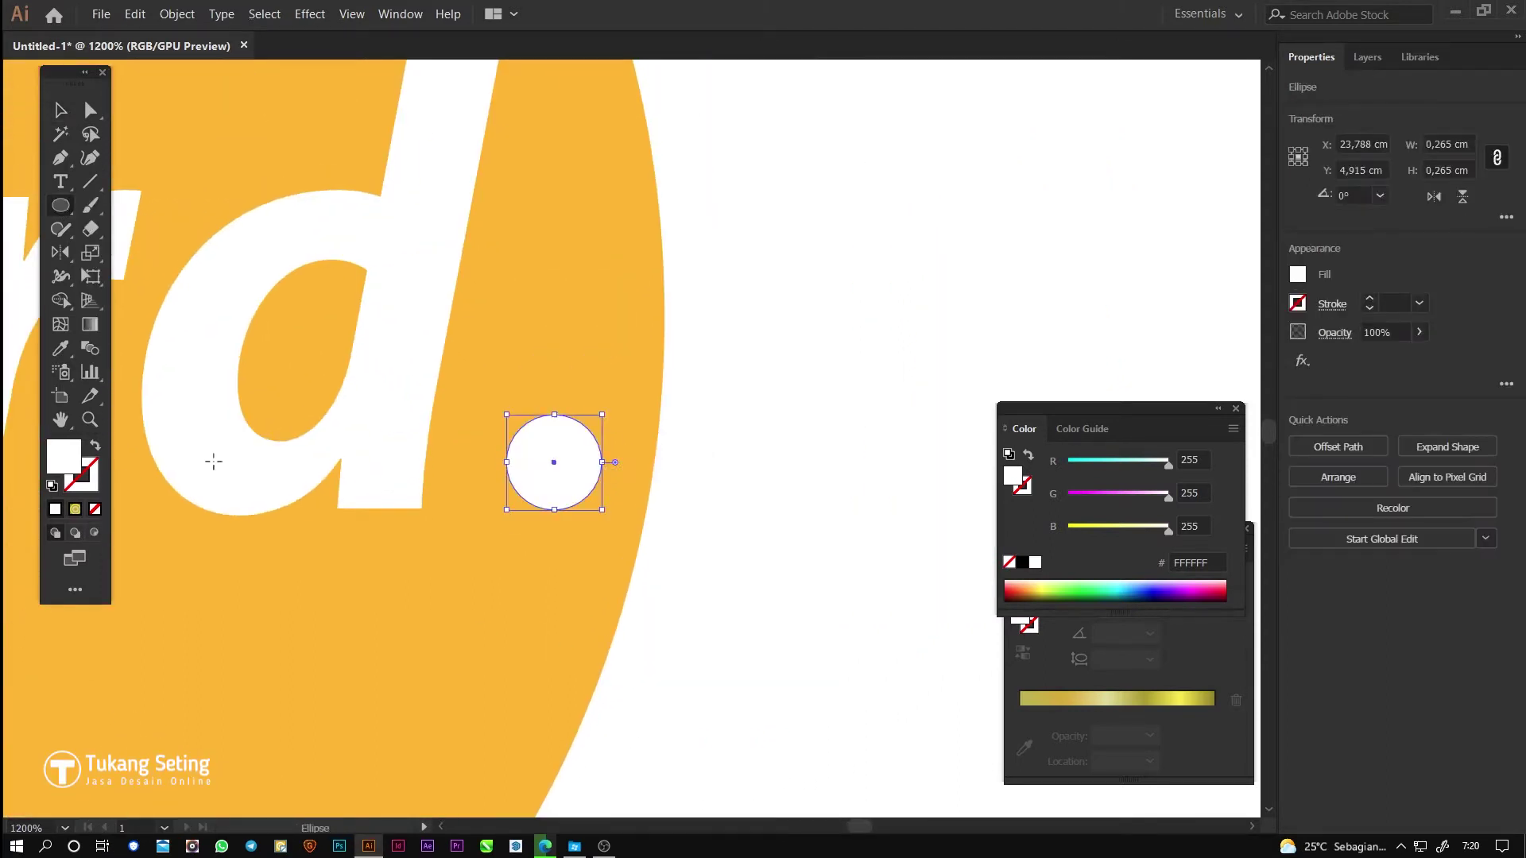
Step: Swap the small circle's fill and stroke so it has a white outline and no fill
{"action": "left_click", "coordinate": [96, 448]}
{"action": "left_click", "coordinate": [63, 112]}
{"action": "left_click", "coordinate": [740, 211]}
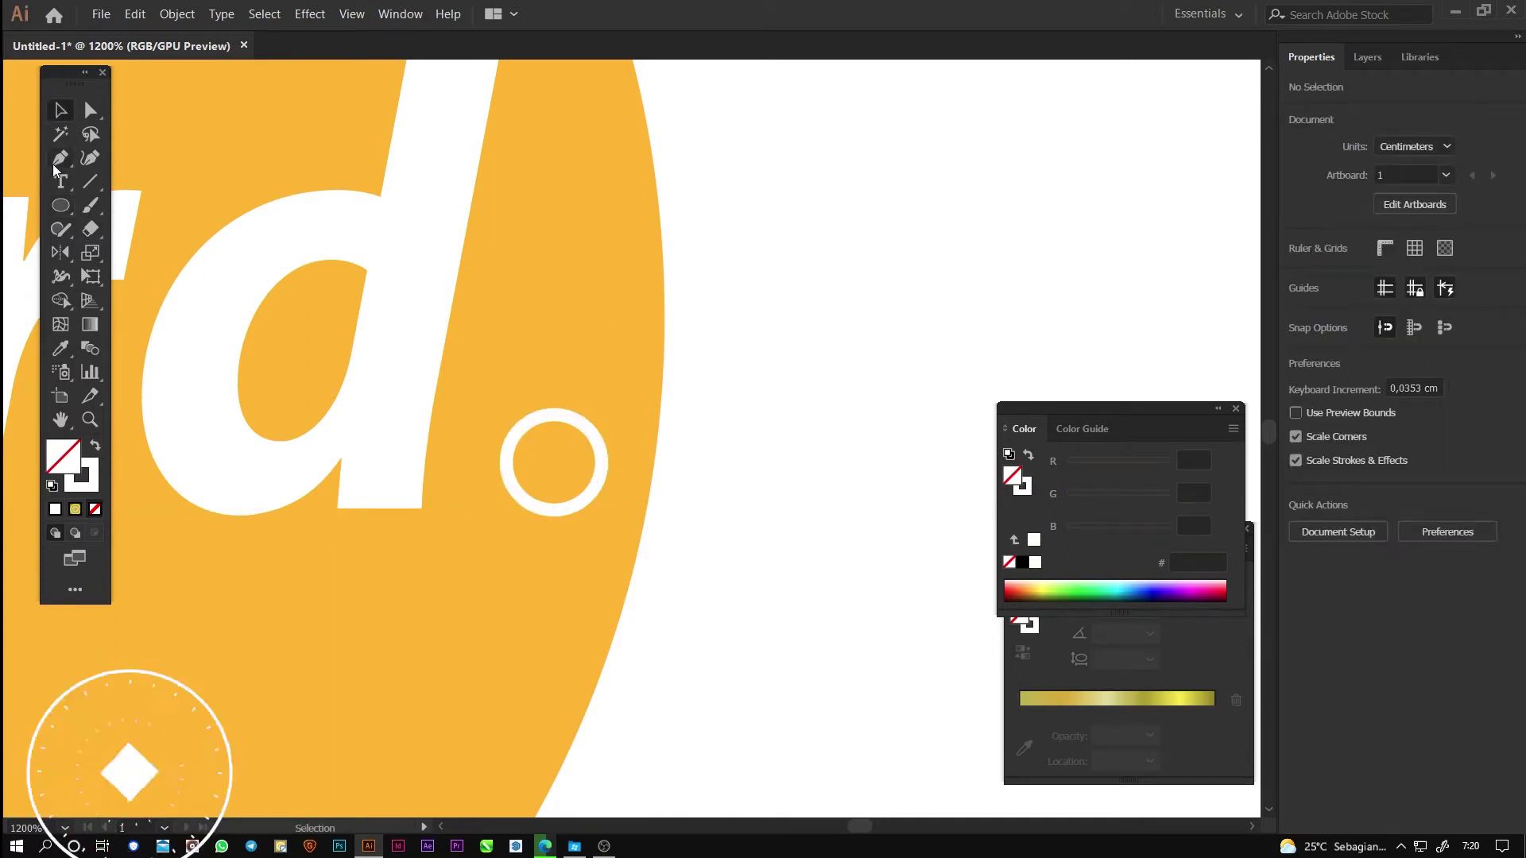
Step: Add the letter "R" as separate text on the white area beside the orange circle and set it to Semibold
{"action": "key", "text": "t"}
{"action": "left_click", "coordinate": [753, 369]}
{"action": "type", "text": "r"}
{"action": "key", "text": "BackSpace"}
{"action": "type", "text": "R"}
{"action": "key", "text": "Escape"}
{"action": "left_click", "coordinate": [1498, 467]}
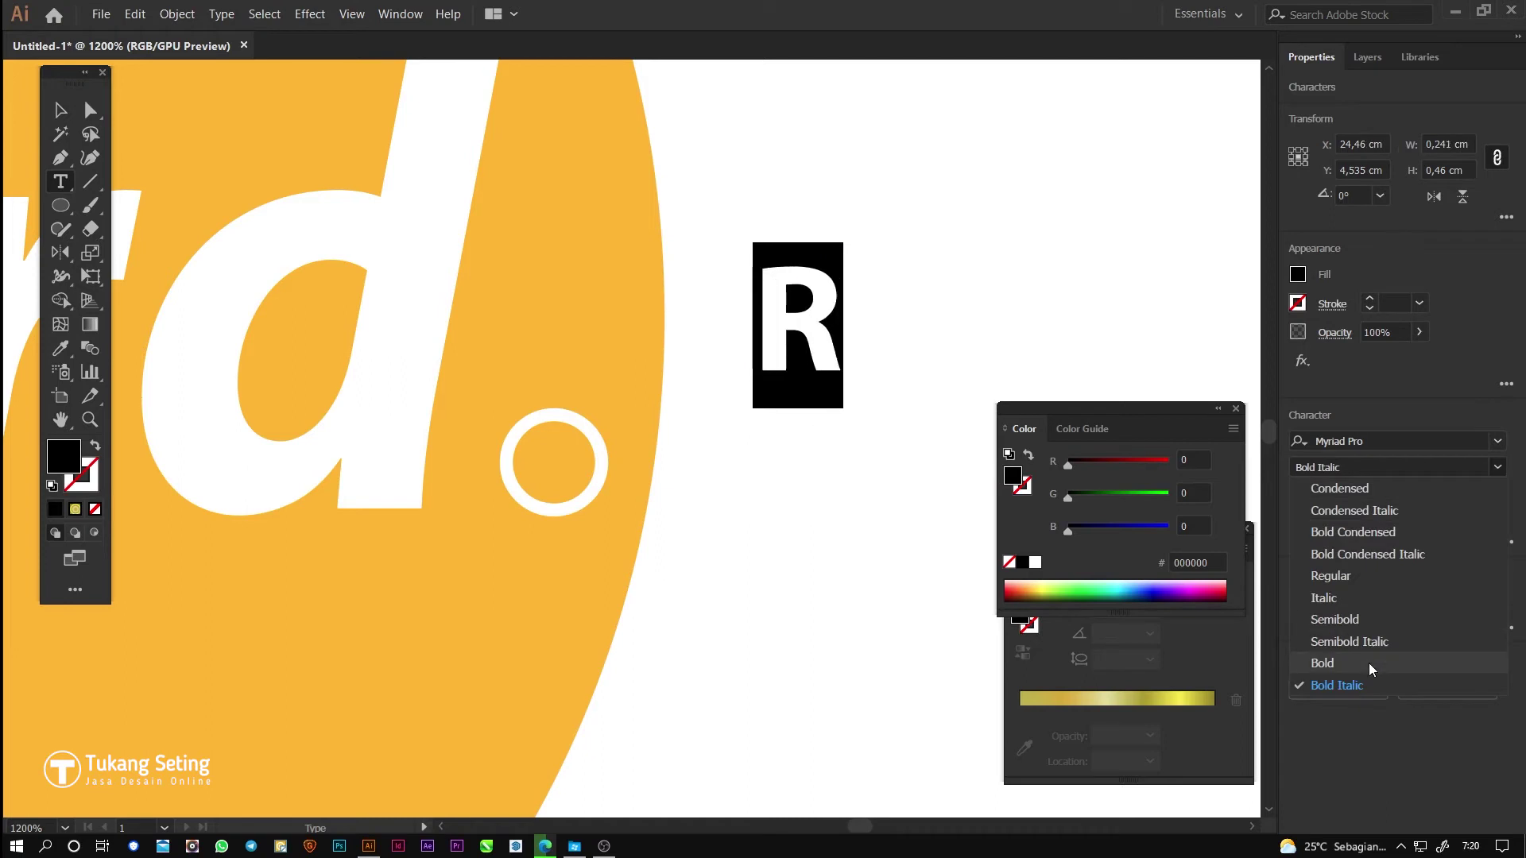
{"action": "left_click", "coordinate": [1353, 613]}
Step: Set the fill colour of the letter R to white, FFFFFF
{"action": "left_click", "coordinate": [60, 111]}
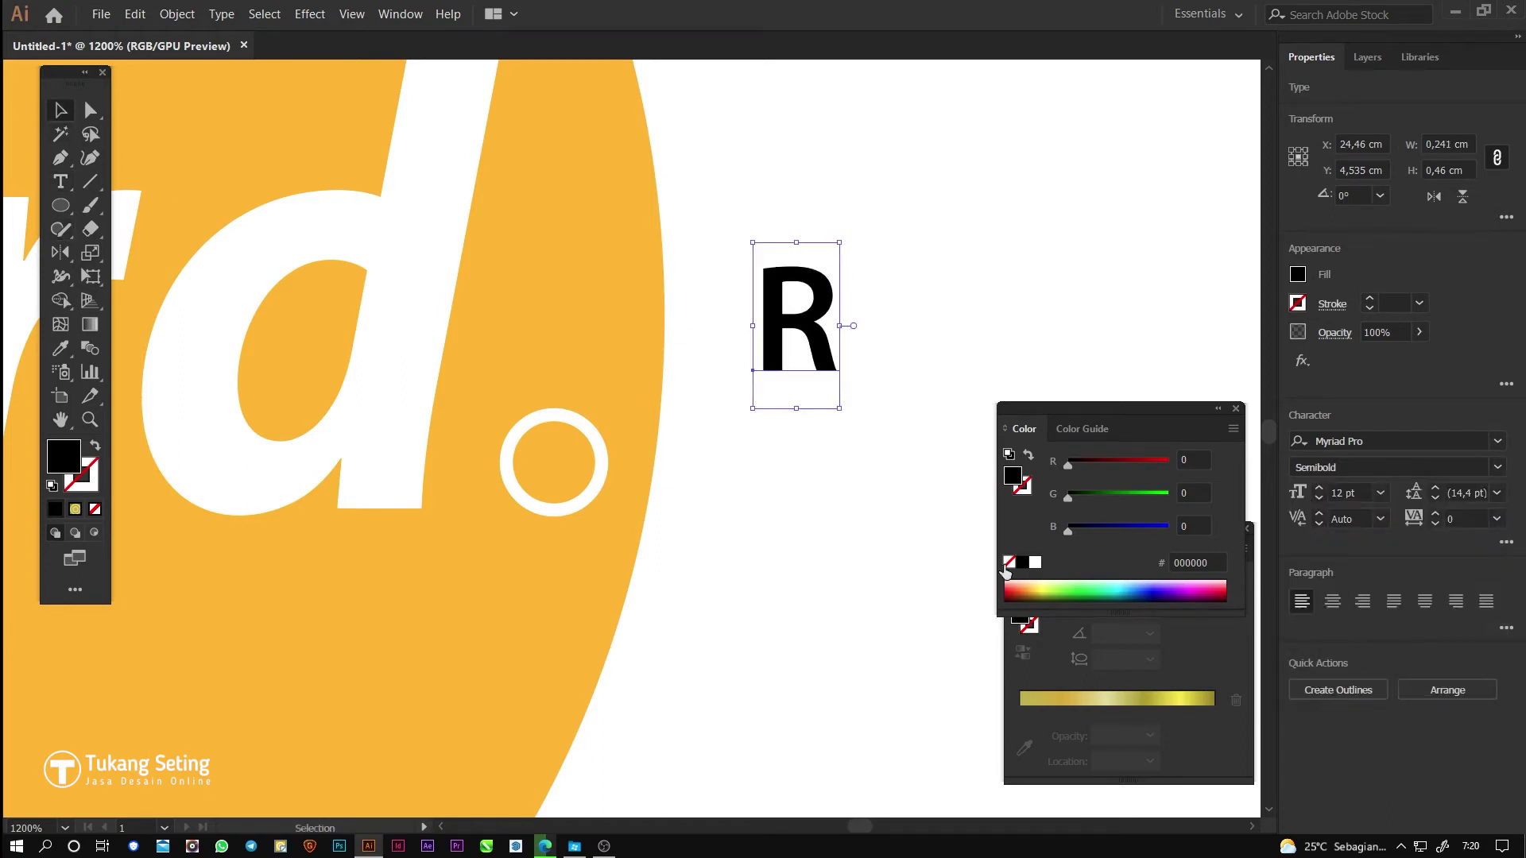
{"action": "double_click", "coordinate": [68, 459]}
{"action": "left_click_drag", "start_coordinate": [632, 342], "coordinate": [604, 308]}
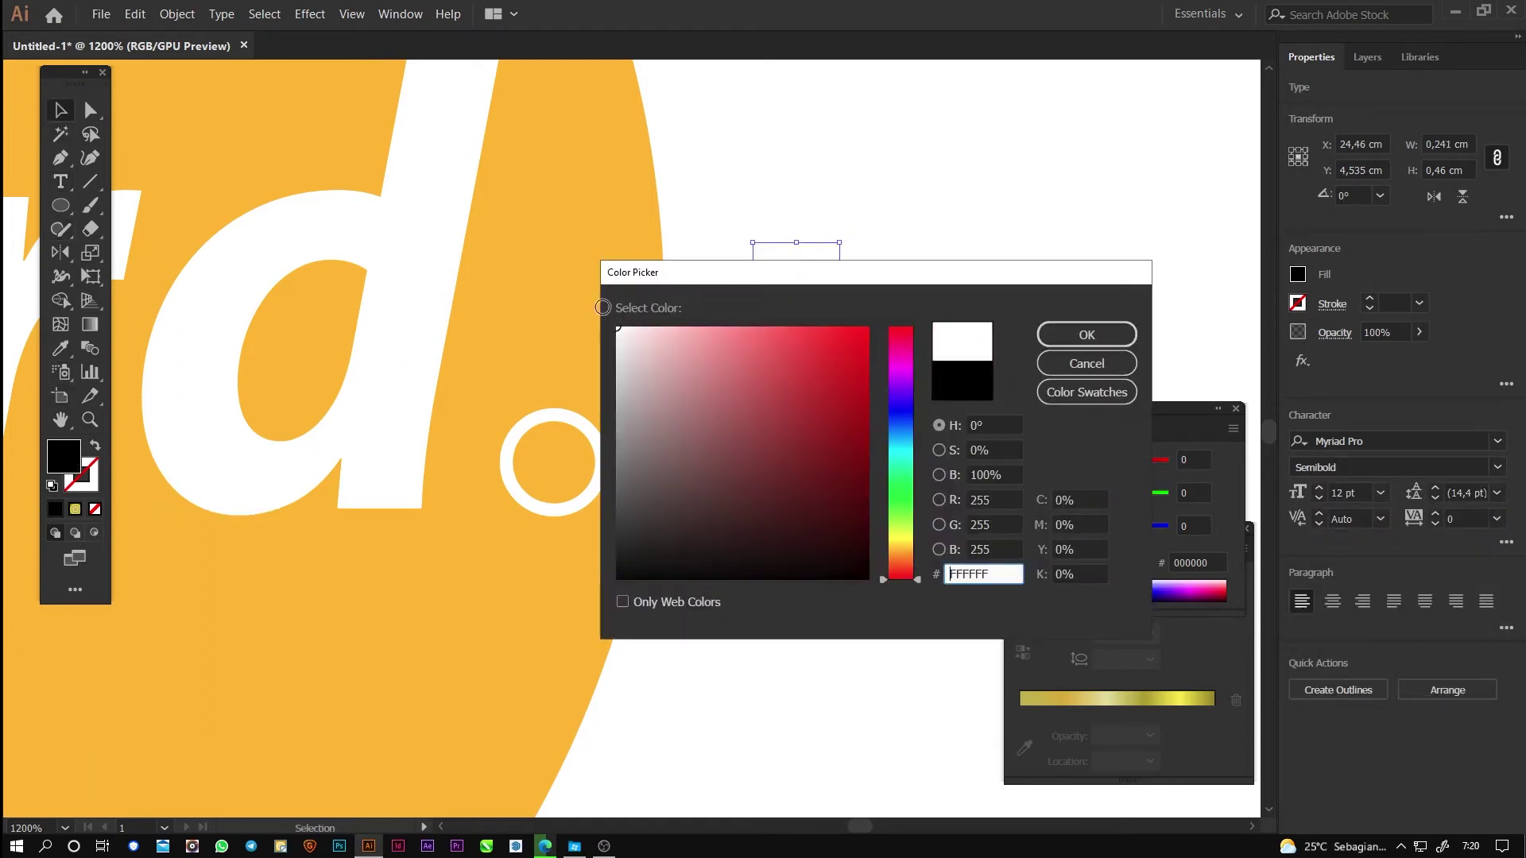
{"action": "left_click", "coordinate": [1086, 335]}
Step: Shrink the letter R to about 6,48 pt and centre it inside the small white ring
{"action": "left_click_drag", "start_coordinate": [813, 331], "coordinate": [567, 486]}
{"action": "left_click", "coordinate": [775, 600]}
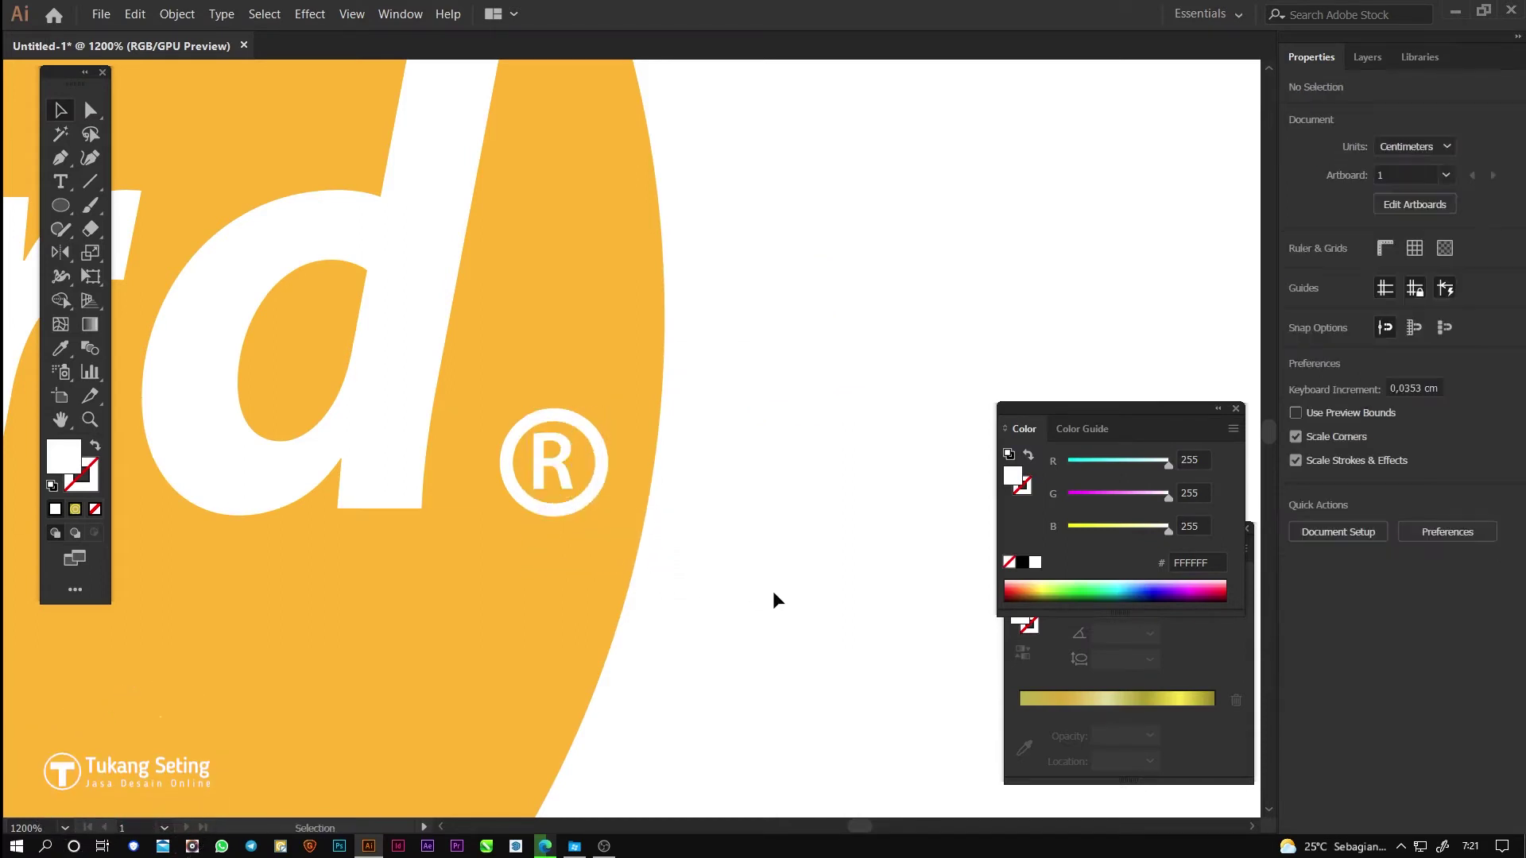
{"action": "left_click", "coordinate": [566, 481]}
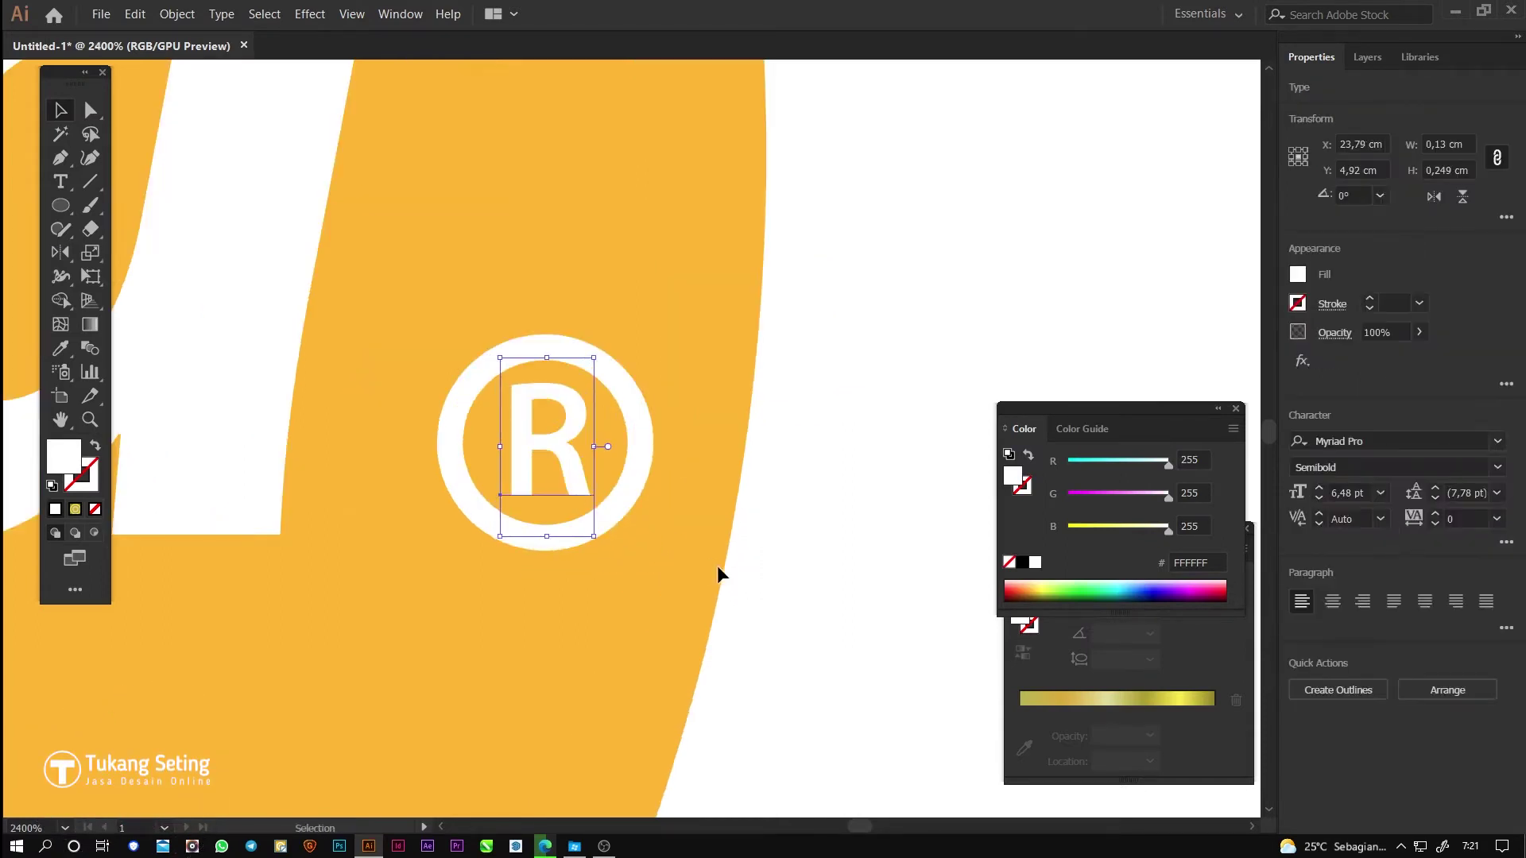
{"action": "left_click", "coordinate": [753, 588]}
Step: Lock Layer 4 and unlock Layer 2 and Layer 3
{"action": "scroll", "coordinate": [754, 588], "scroll_direction": "down", "scroll_amount": 5}
{"action": "left_click_drag", "start_coordinate": [687, 720], "coordinate": [860, 631]}
{"action": "scroll", "coordinate": [712, 527], "scroll_direction": "up", "scroll_amount": 2}
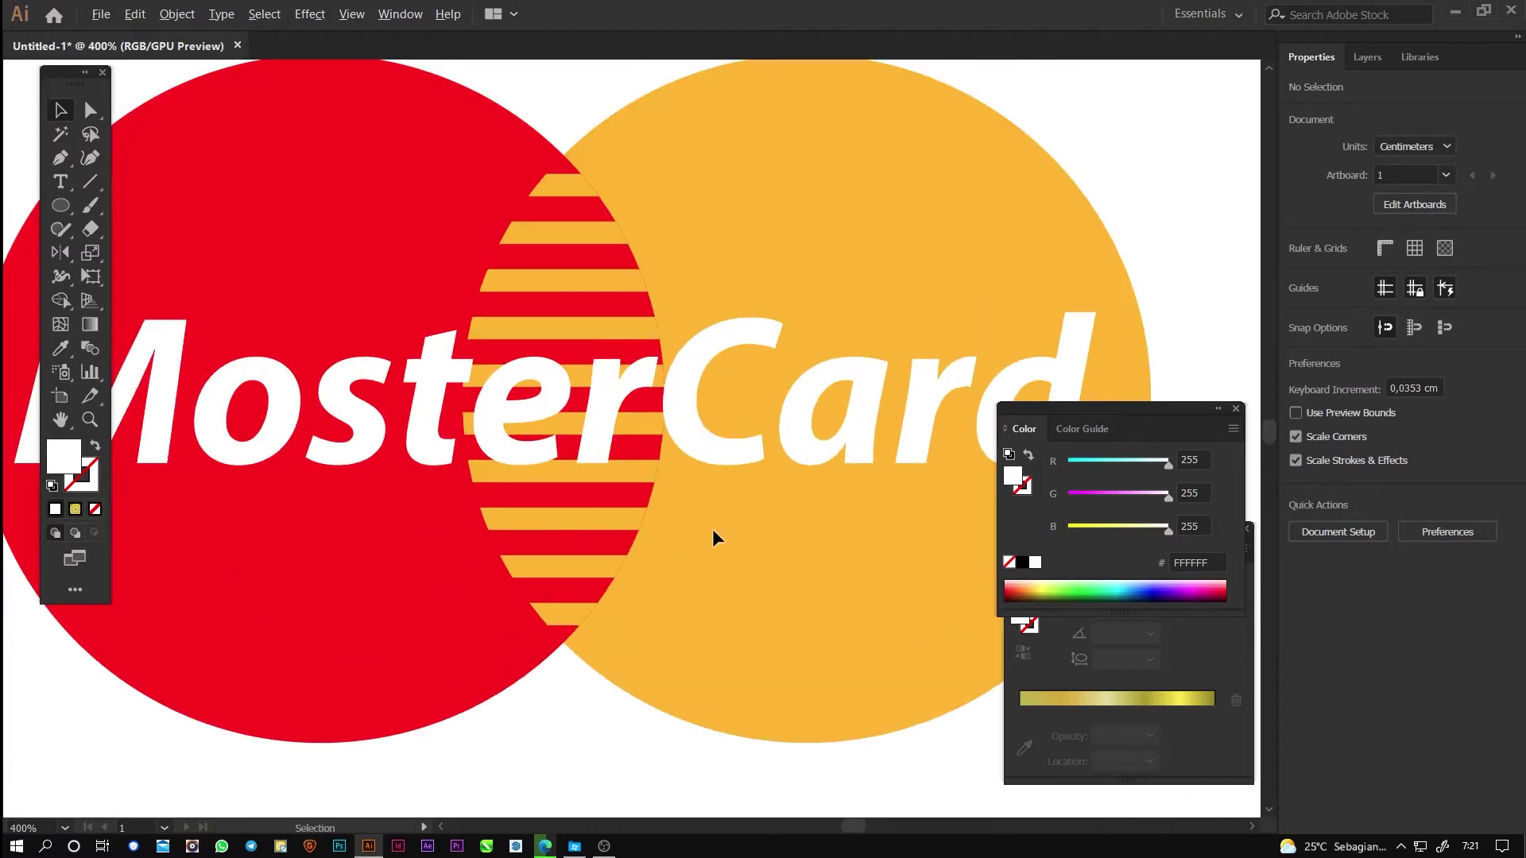
{"action": "left_click", "coordinate": [90, 110]}
{"action": "left_click_drag", "start_coordinate": [745, 222], "coordinate": [637, 234]}
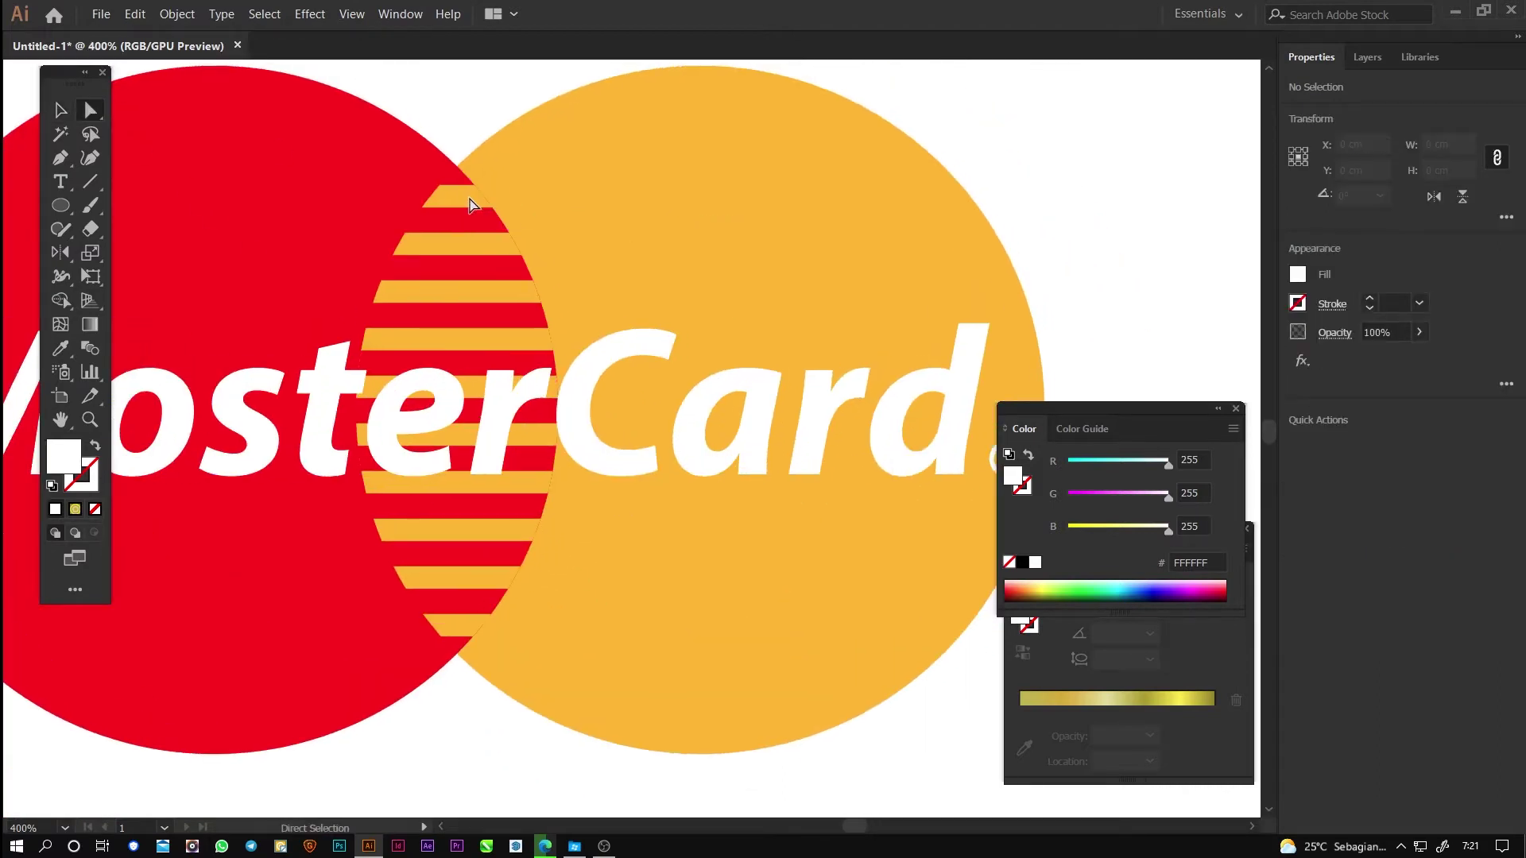
{"action": "left_click", "coordinate": [1366, 57]}
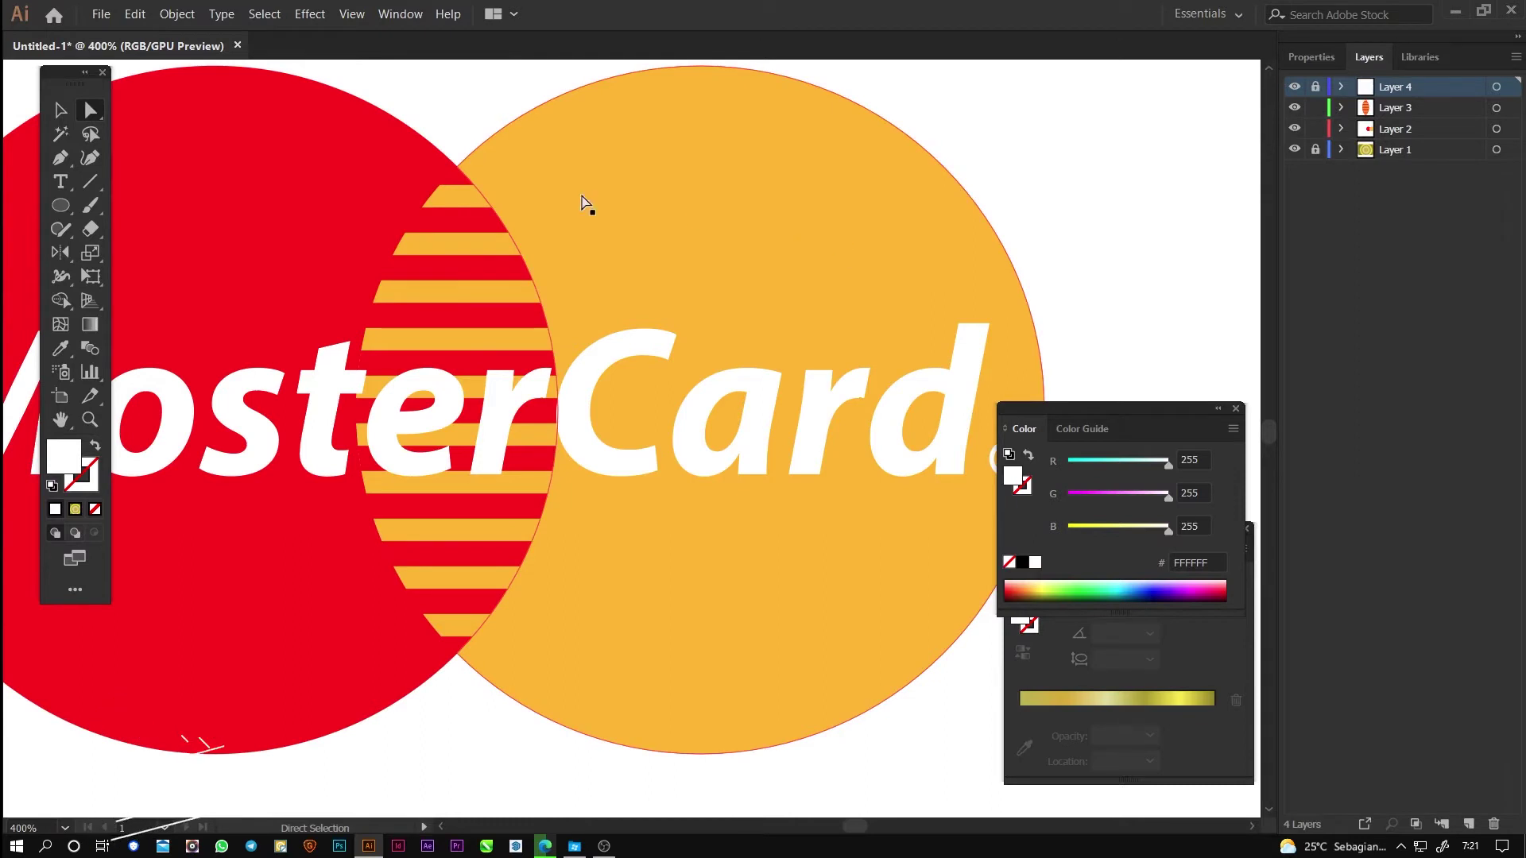
Step: Select the orange stripes together with the orange circle, try moving them up and to the right, and undo the move
{"action": "left_click", "coordinate": [469, 197]}
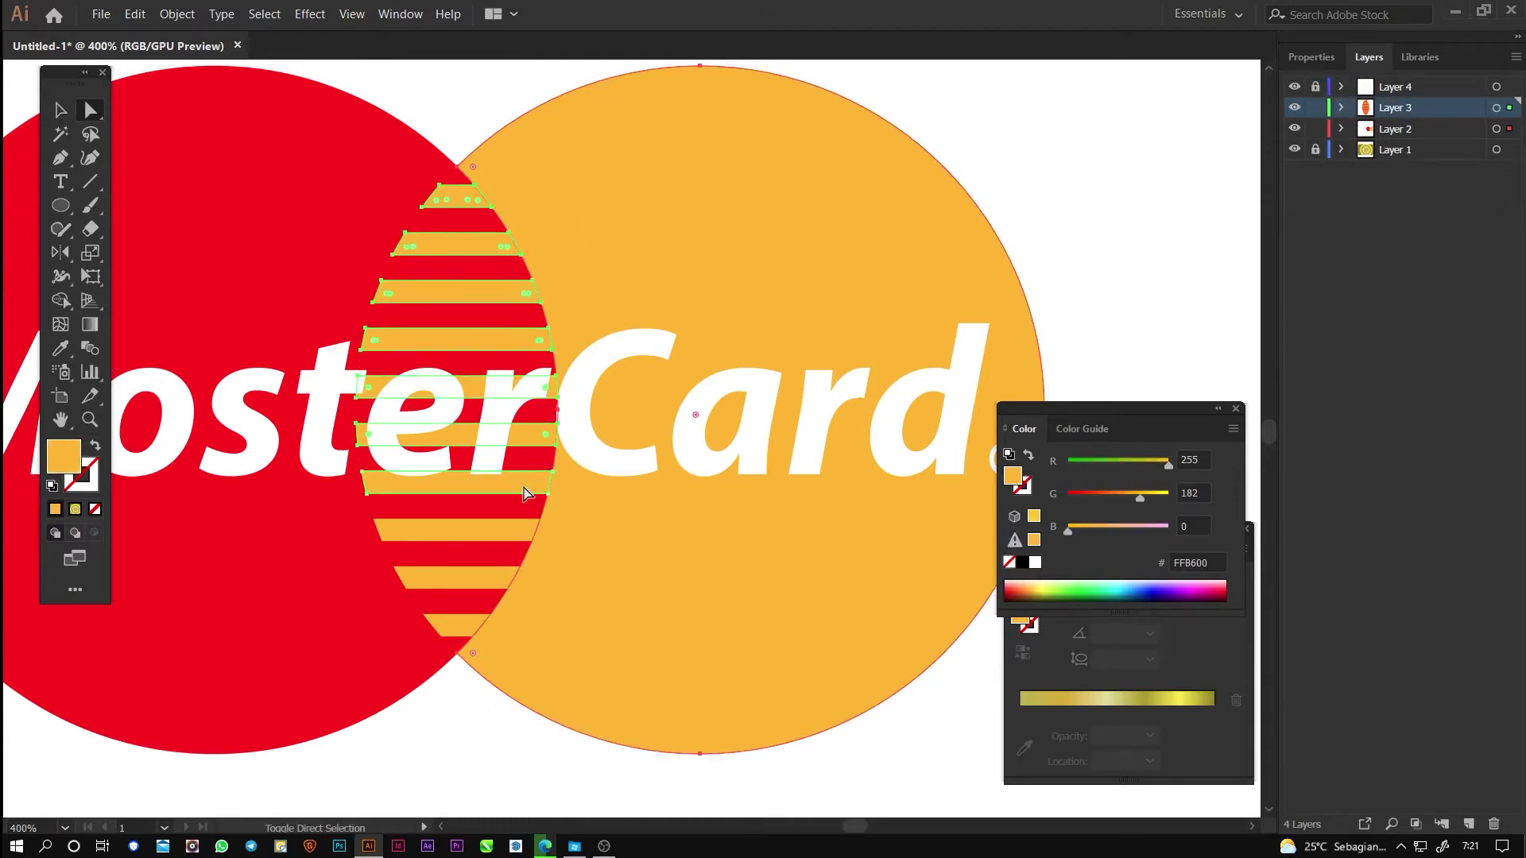
{"action": "left_click", "coordinate": [1311, 58]}
{"action": "key", "text": "v"}
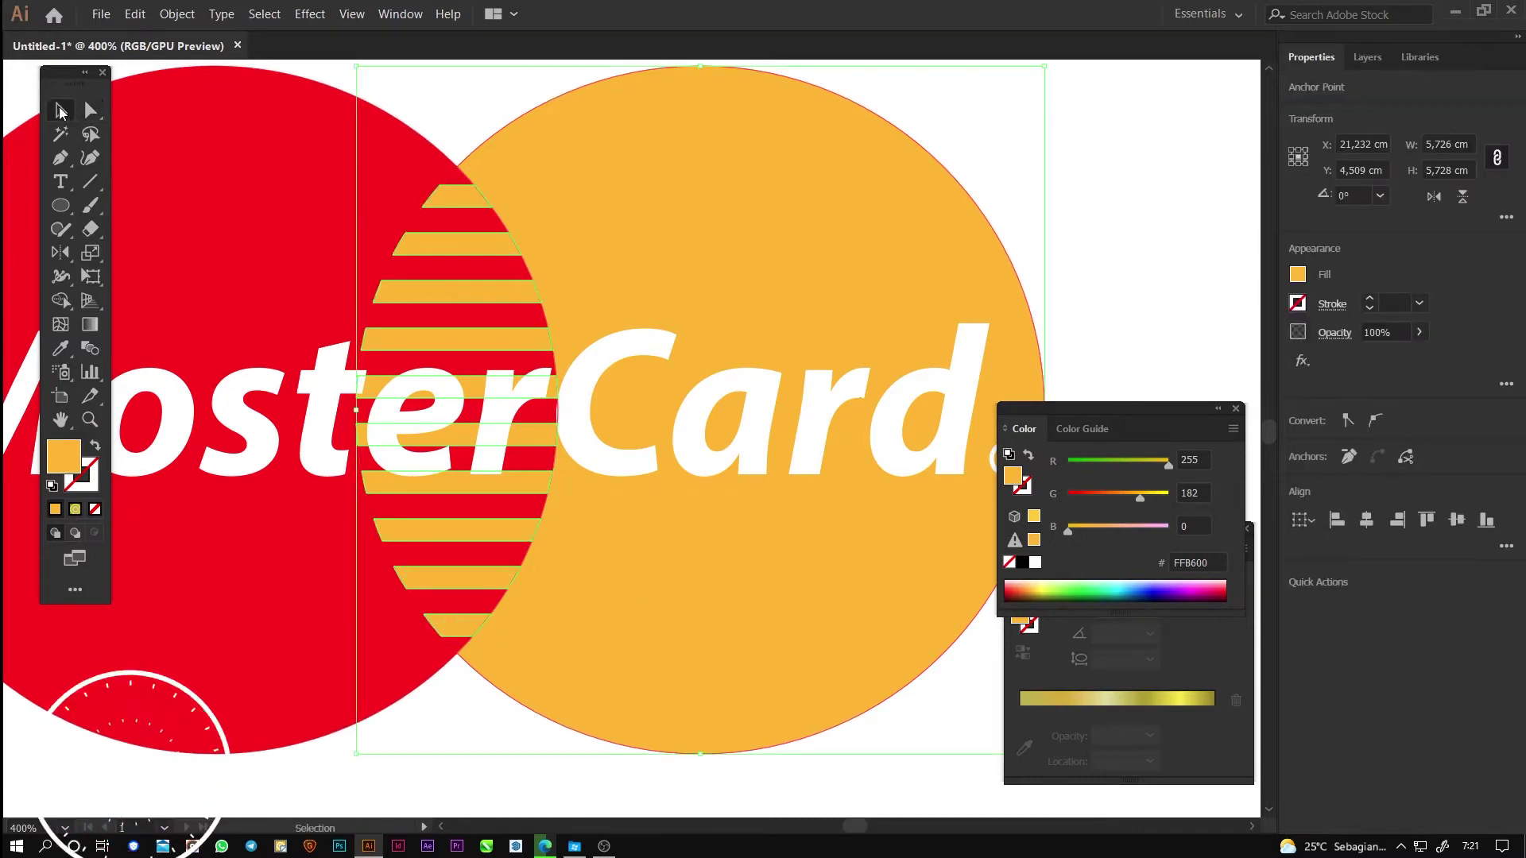
{"action": "left_click", "coordinate": [609, 388]}
{"action": "left_click_drag", "start_coordinate": [609, 388], "coordinate": [785, 260]}
{"action": "key", "text": "ctrl+z"}
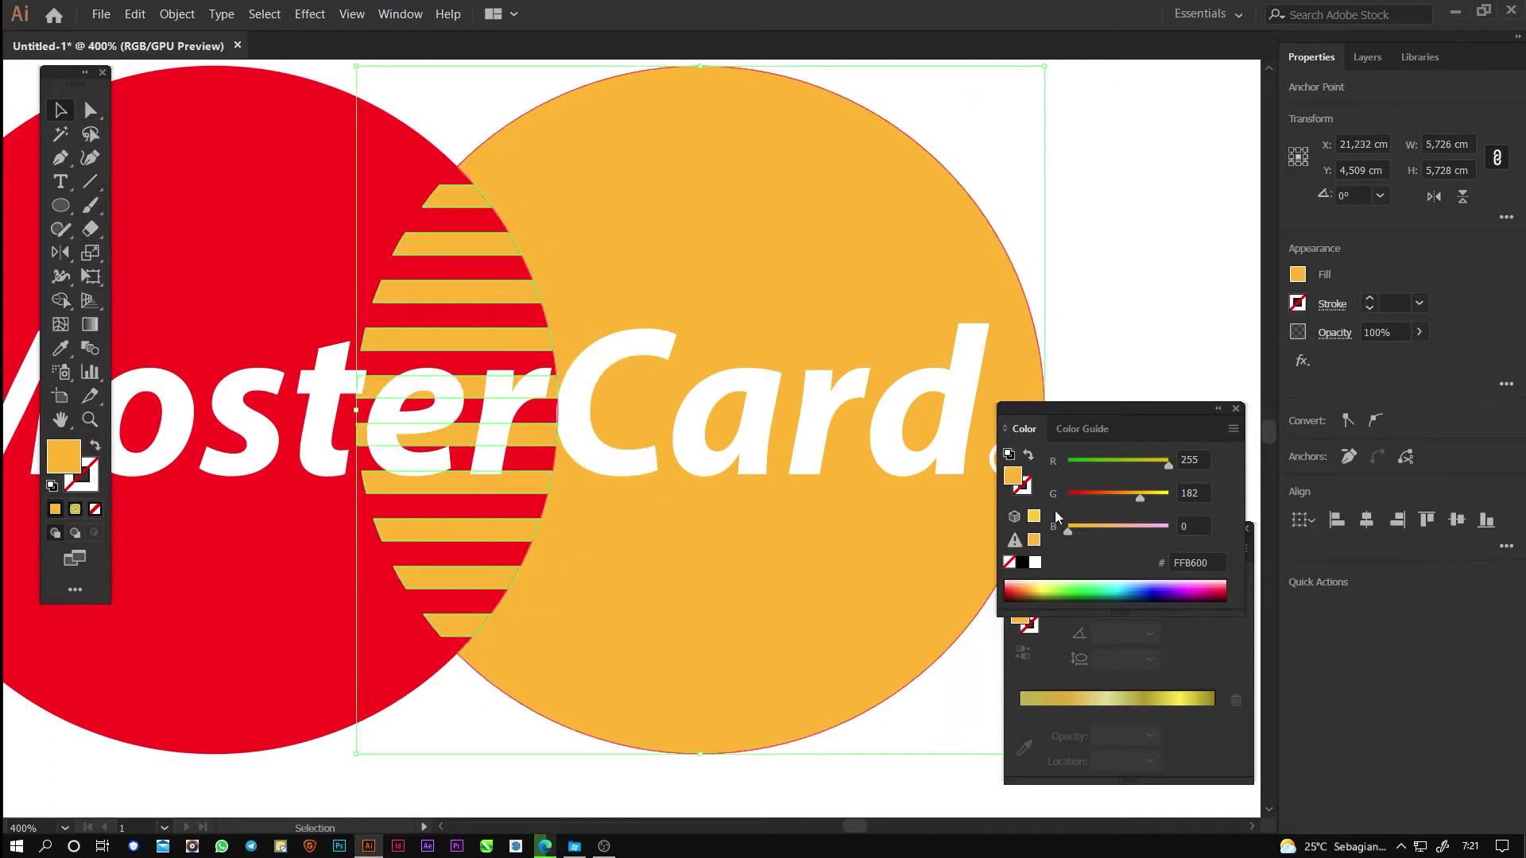
Step: Try to unite the selected lens and circle shapes with Pathfinder, and undo it
{"action": "left_click", "coordinate": [455, 178]}
{"action": "left_click", "coordinate": [330, 166], "text": "shift"}
{"action": "left_click", "coordinate": [1302, 531]}
{"action": "key", "text": "ctrl+z"}
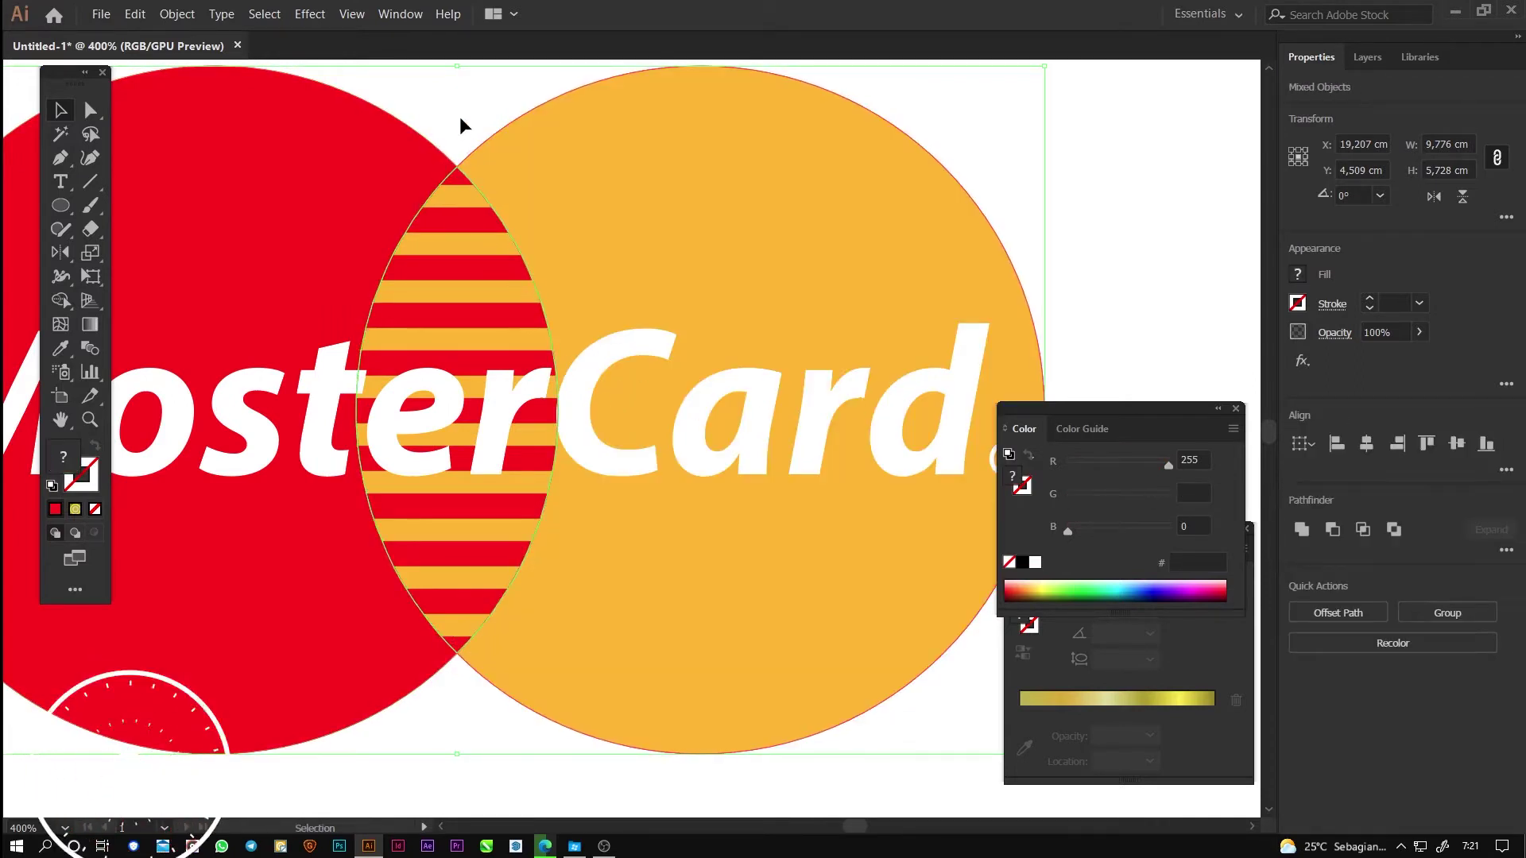
{"action": "left_click", "coordinate": [479, 221], "text": "shift"}
{"action": "left_click", "coordinate": [464, 115]}
{"action": "left_click", "coordinate": [466, 196]}
{"action": "left_click", "coordinate": [537, 209], "text": "shift"}
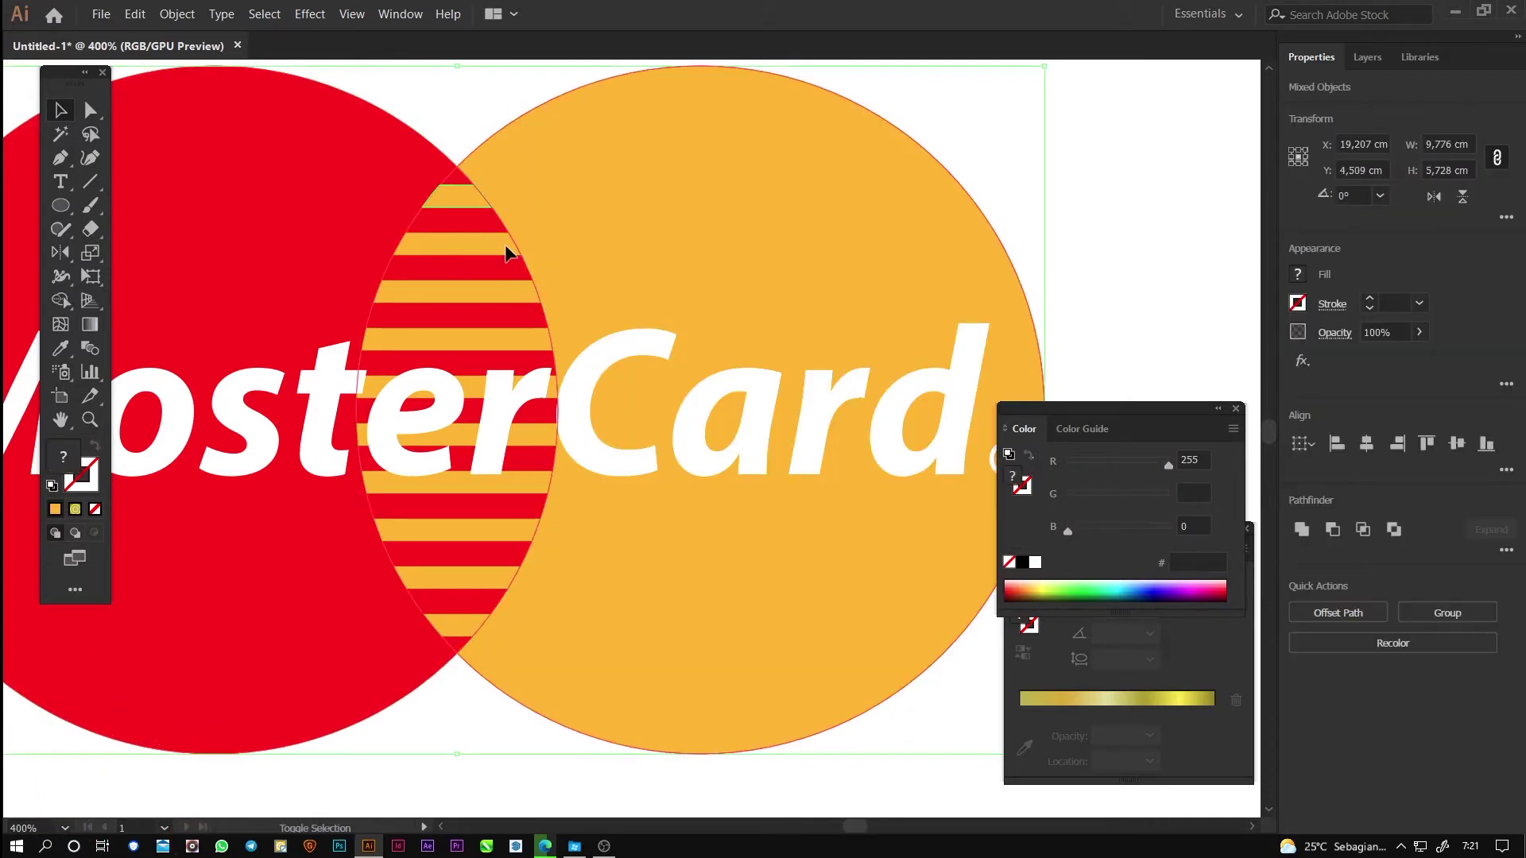
{"action": "left_click", "coordinate": [462, 119]}
Step: Try to unite the ten orange stripes with the grouped red and orange circles, and undo the merge
{"action": "left_click", "coordinate": [466, 196]}
{"action": "left_click", "coordinate": [472, 243], "text": "shift"}
{"action": "left_click", "coordinate": [477, 291], "text": "shift"}
{"action": "left_click", "coordinate": [484, 340], "text": "shift"}
{"action": "left_click", "coordinate": [480, 387], "text": "shift"}
{"action": "left_click", "coordinate": [474, 436], "text": "shift"}
{"action": "left_click", "coordinate": [469, 483], "text": "shift"}
{"action": "left_click", "coordinate": [477, 530], "text": "shift"}
{"action": "left_click", "coordinate": [483, 579], "text": "shift"}
{"action": "left_click", "coordinate": [486, 627], "text": "shift"}
{"action": "left_click", "coordinate": [750, 658], "text": "shift"}
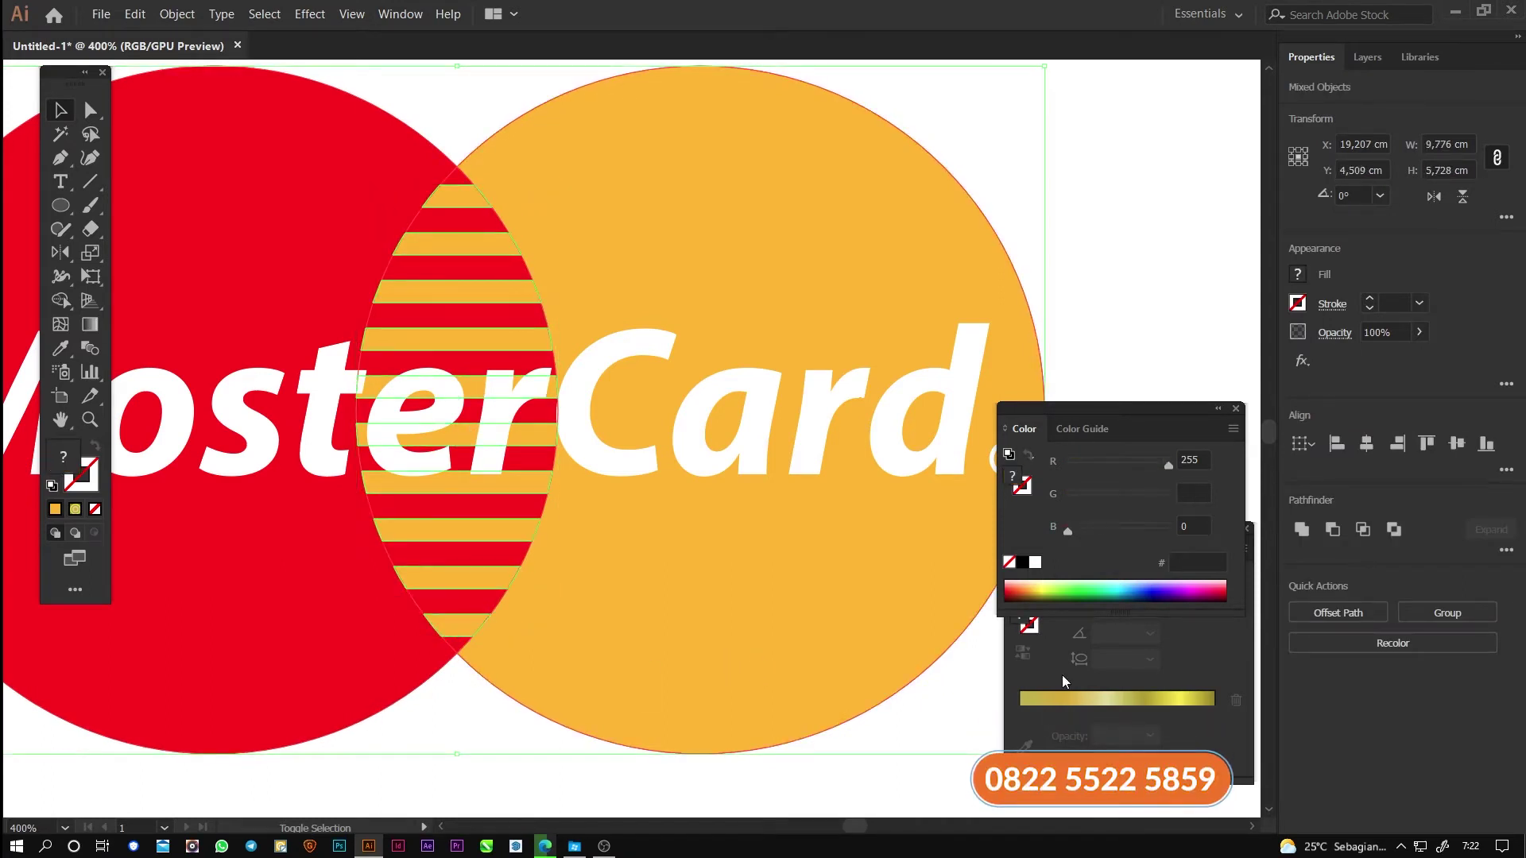
{"action": "left_click", "coordinate": [1301, 529]}
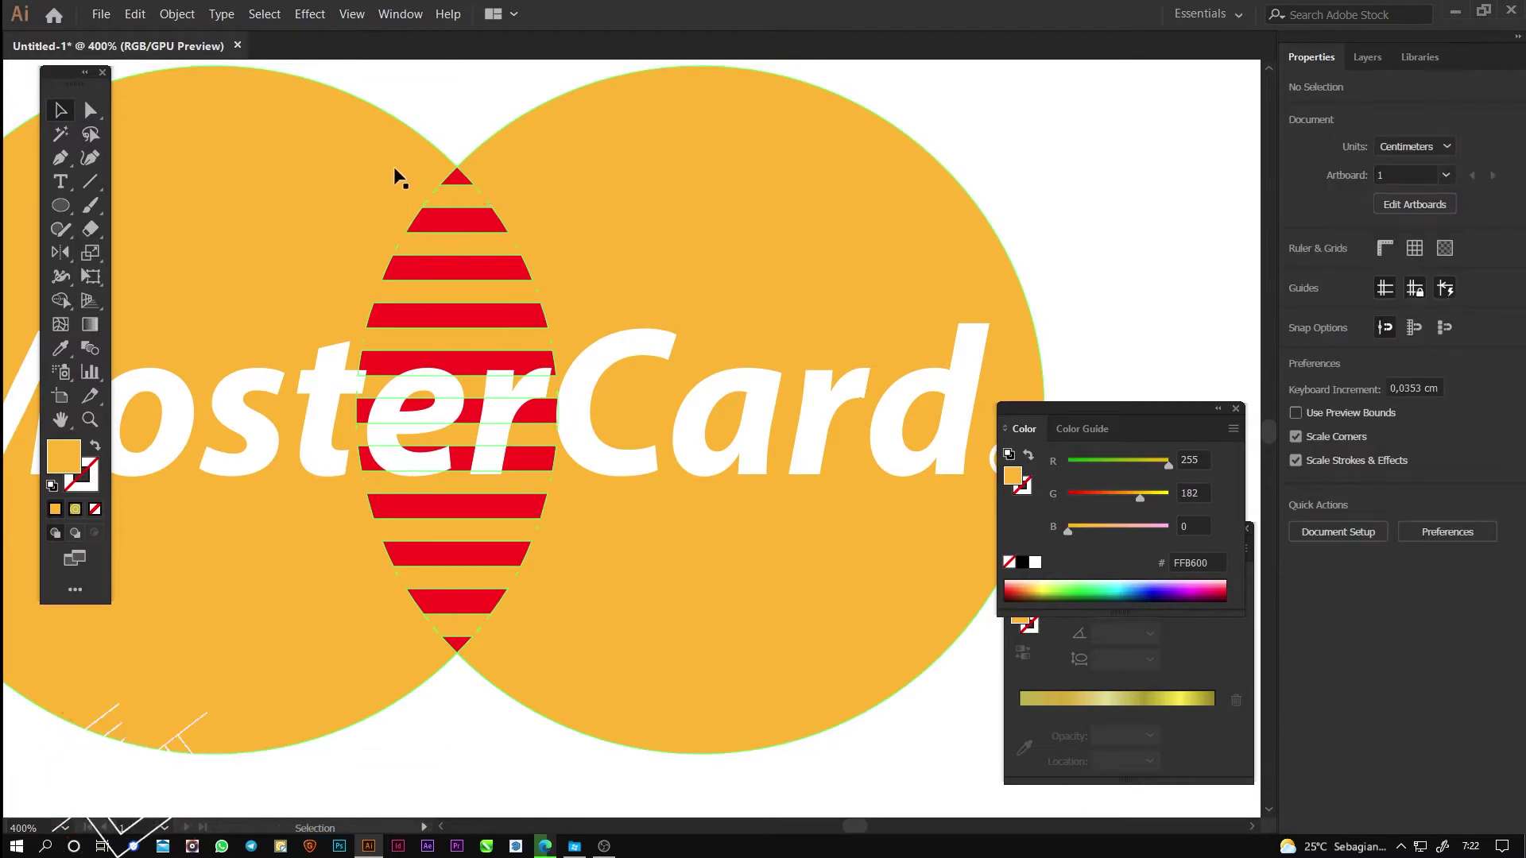
{"action": "key", "text": "ctrl+z"}
{"action": "left_click_drag", "start_coordinate": [460, 195], "coordinate": [399, 196]}
{"action": "key", "text": "ctrl+z"}
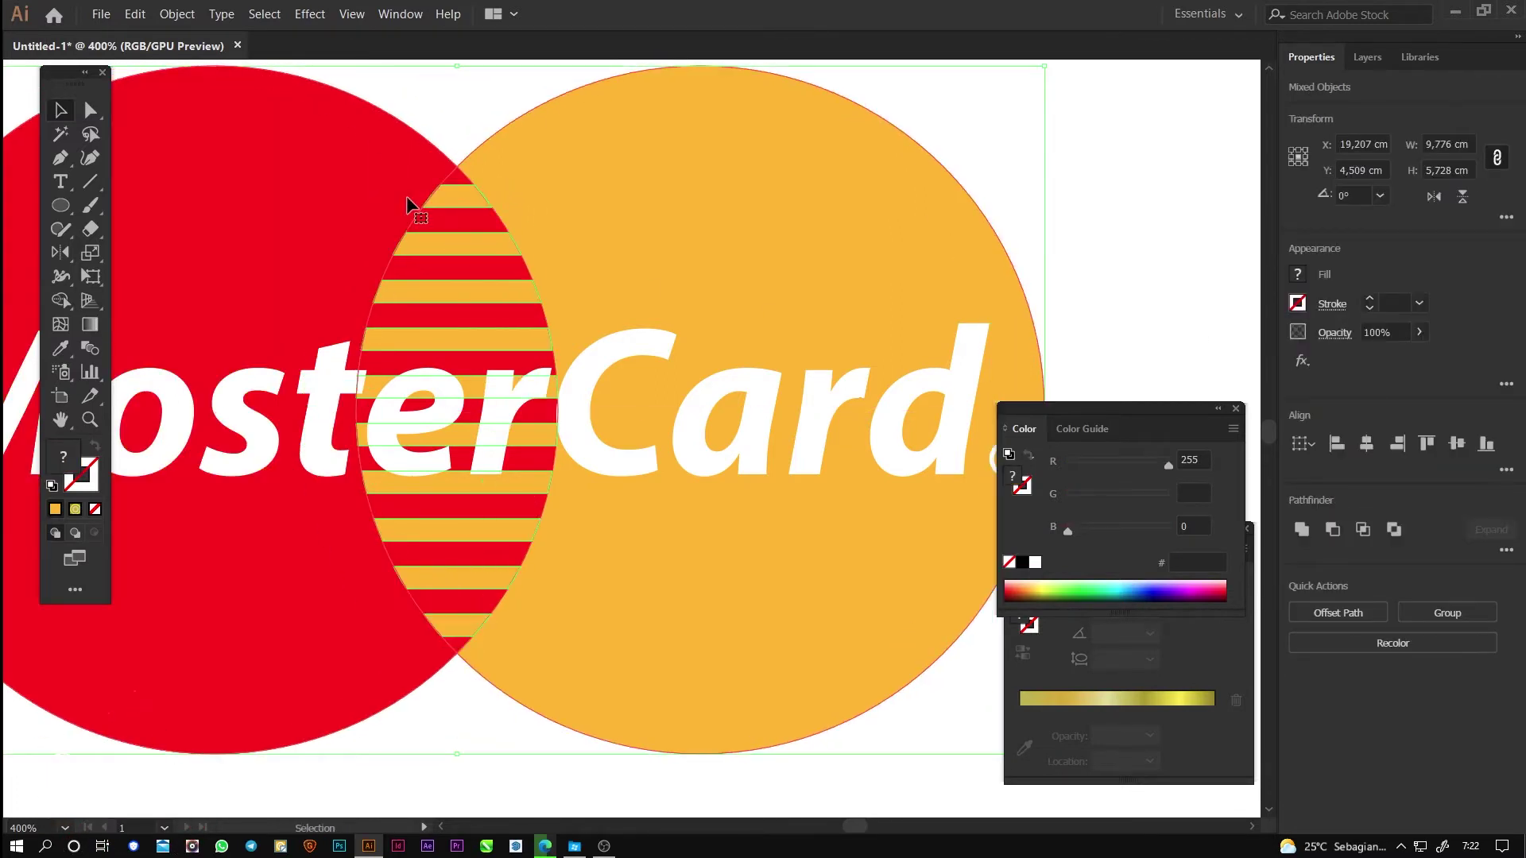
Step: Select only the group of red and orange circles, ungroup it and clear the selection
{"action": "left_click", "coordinate": [391, 179], "text": "shift"}
{"action": "left_click", "coordinate": [128, 145]}
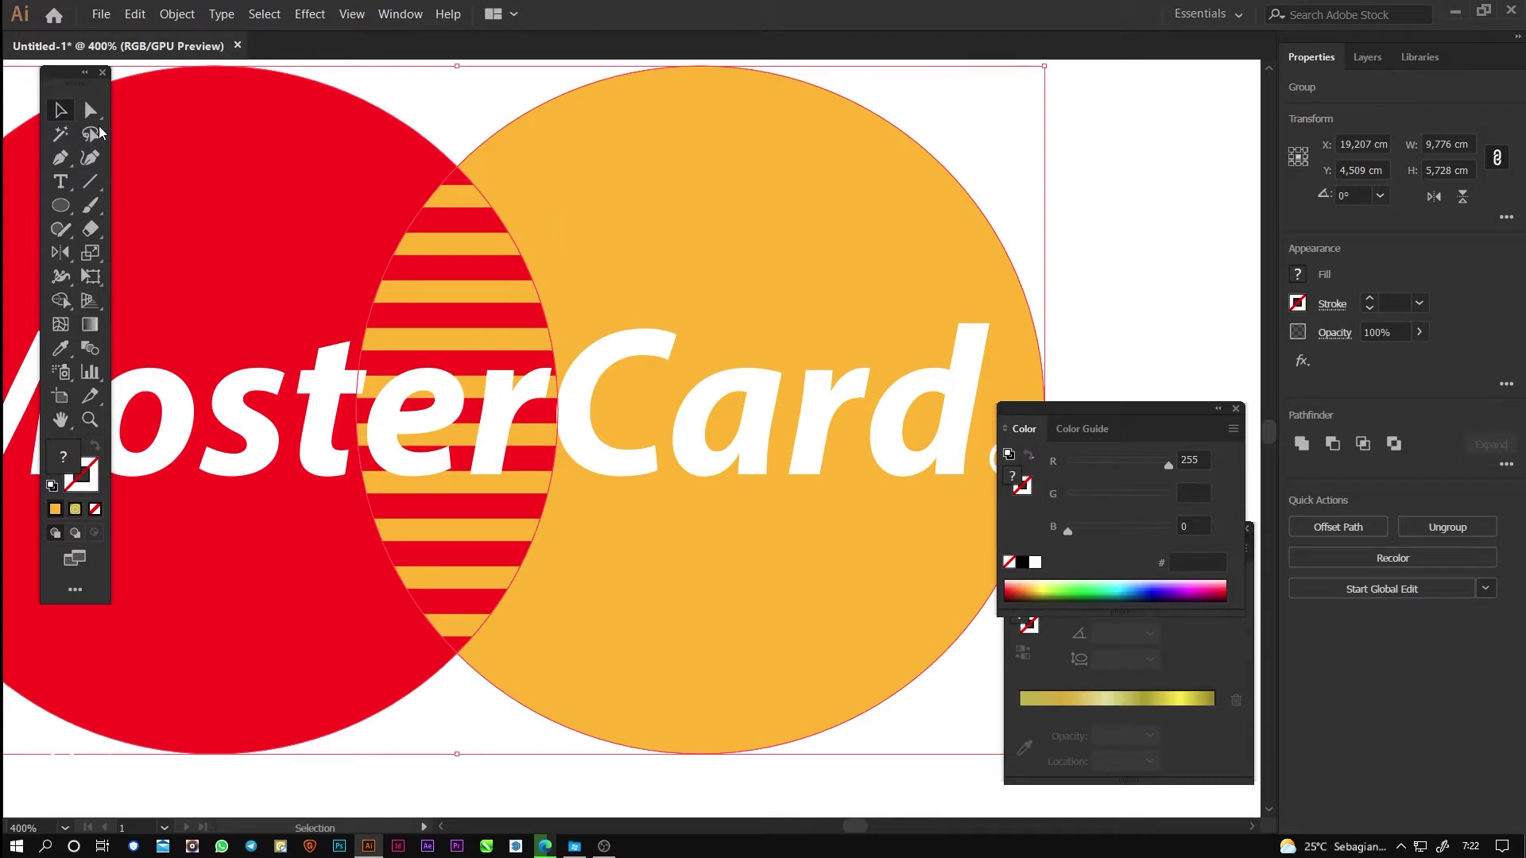
{"action": "key", "text": "ctrl+shift+g"}
{"action": "left_click", "coordinate": [1127, 262]}
Step: Select the orange circle and all ten orange stripes and unite them into one shape with Pathfinder
{"action": "left_click", "coordinate": [621, 201]}
{"action": "left_click", "coordinate": [451, 198], "text": "shift"}
{"action": "left_click", "coordinate": [437, 244], "text": "shift"}
{"action": "left_click", "coordinate": [449, 339], "text": "shift"}
{"action": "left_click", "coordinate": [459, 387], "text": "shift"}
{"action": "left_click", "coordinate": [463, 433], "text": "shift"}
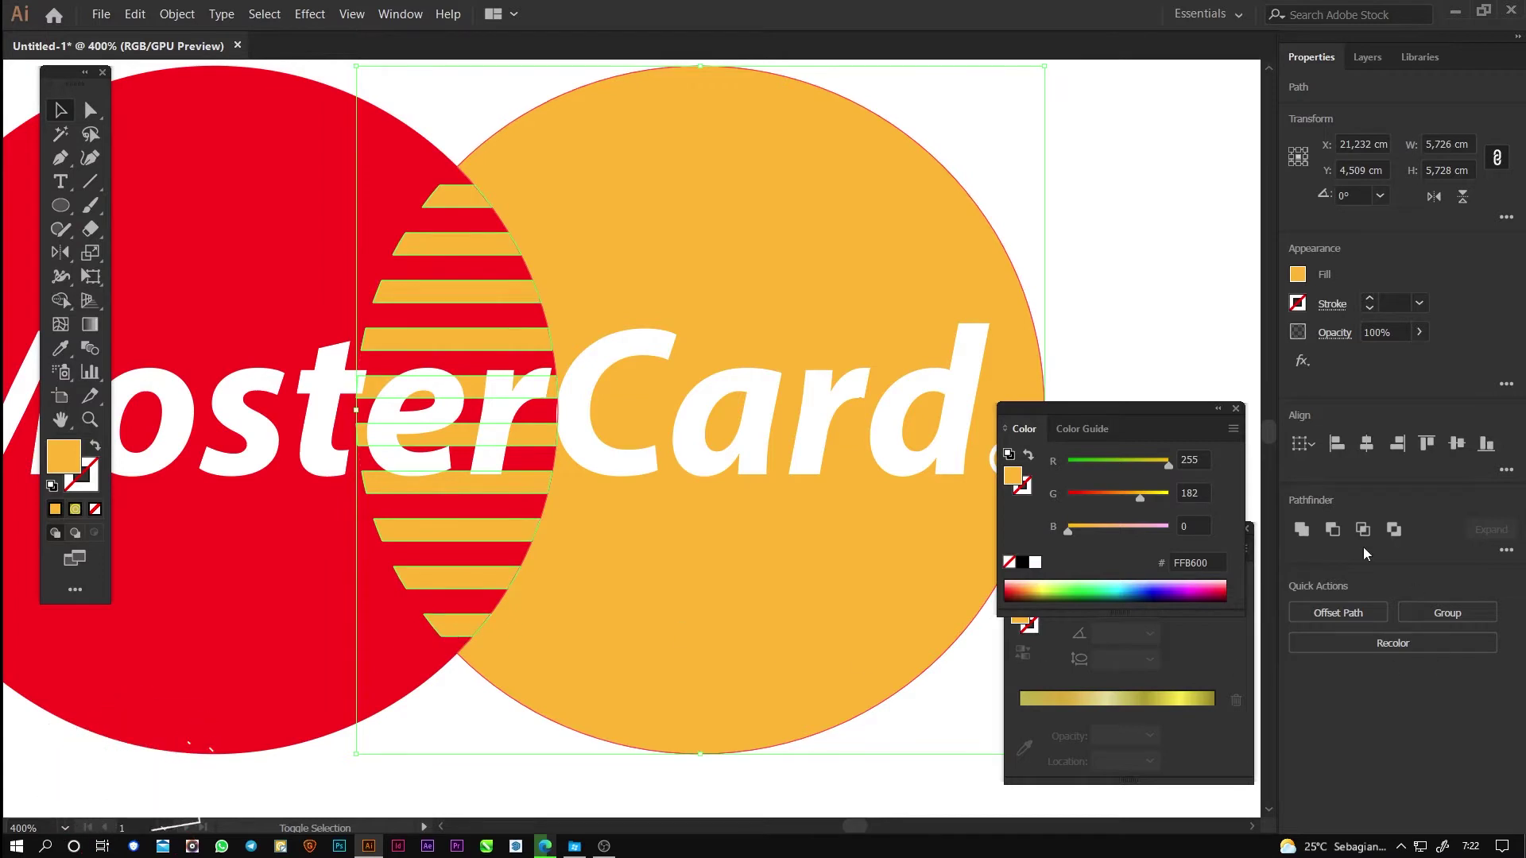
{"action": "left_click", "coordinate": [1300, 529]}
{"action": "left_click", "coordinate": [1170, 278]}
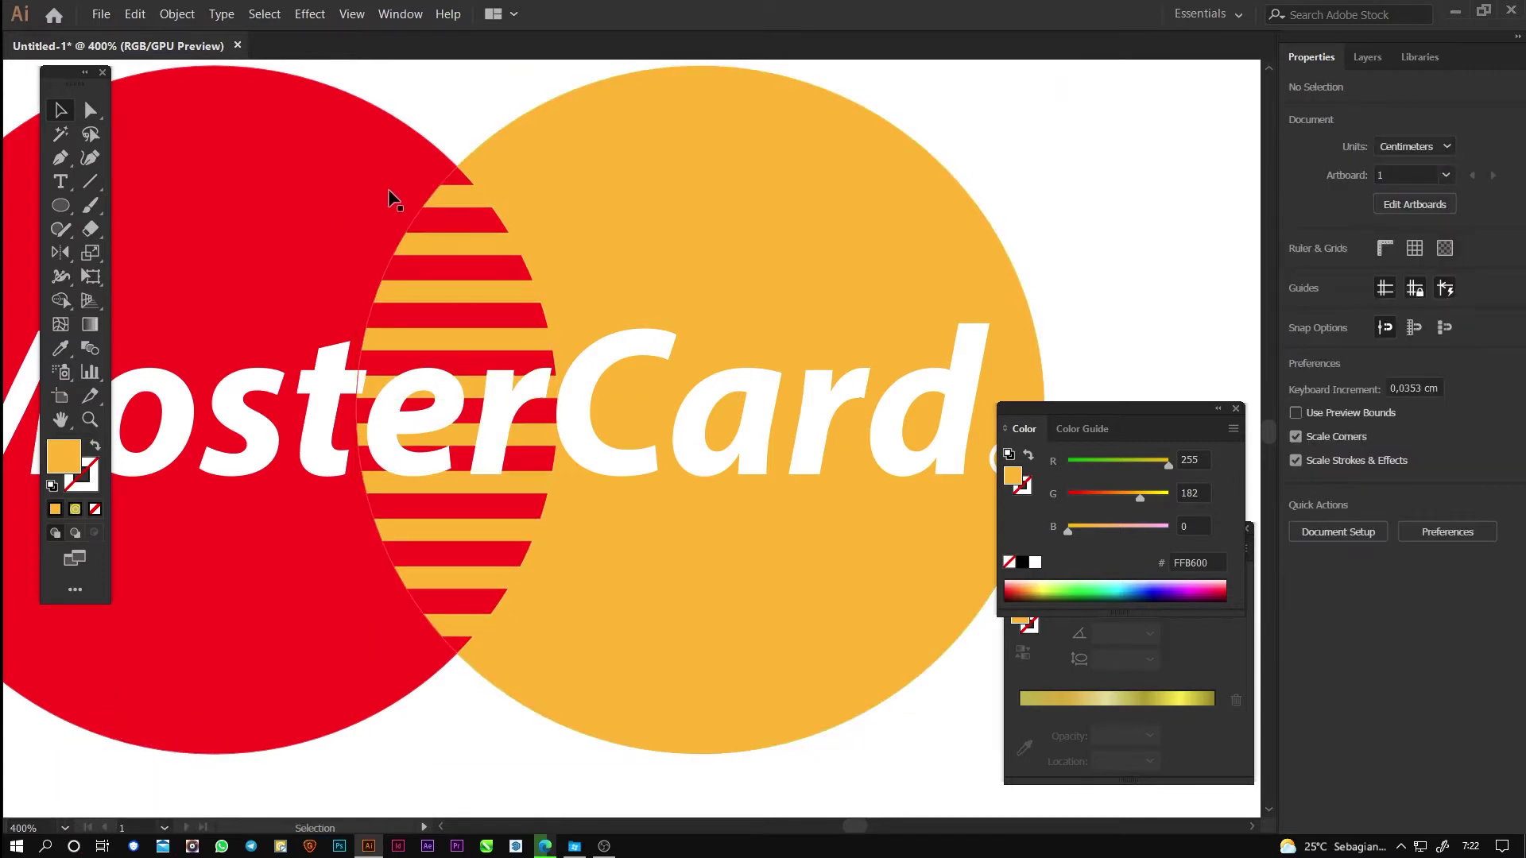
Step: Unite the red circle and the red pieces of the overlap into one shape with Pathfinder, and clear the selection
{"action": "left_click", "coordinate": [445, 189]}
{"action": "left_click", "coordinate": [1302, 529]}
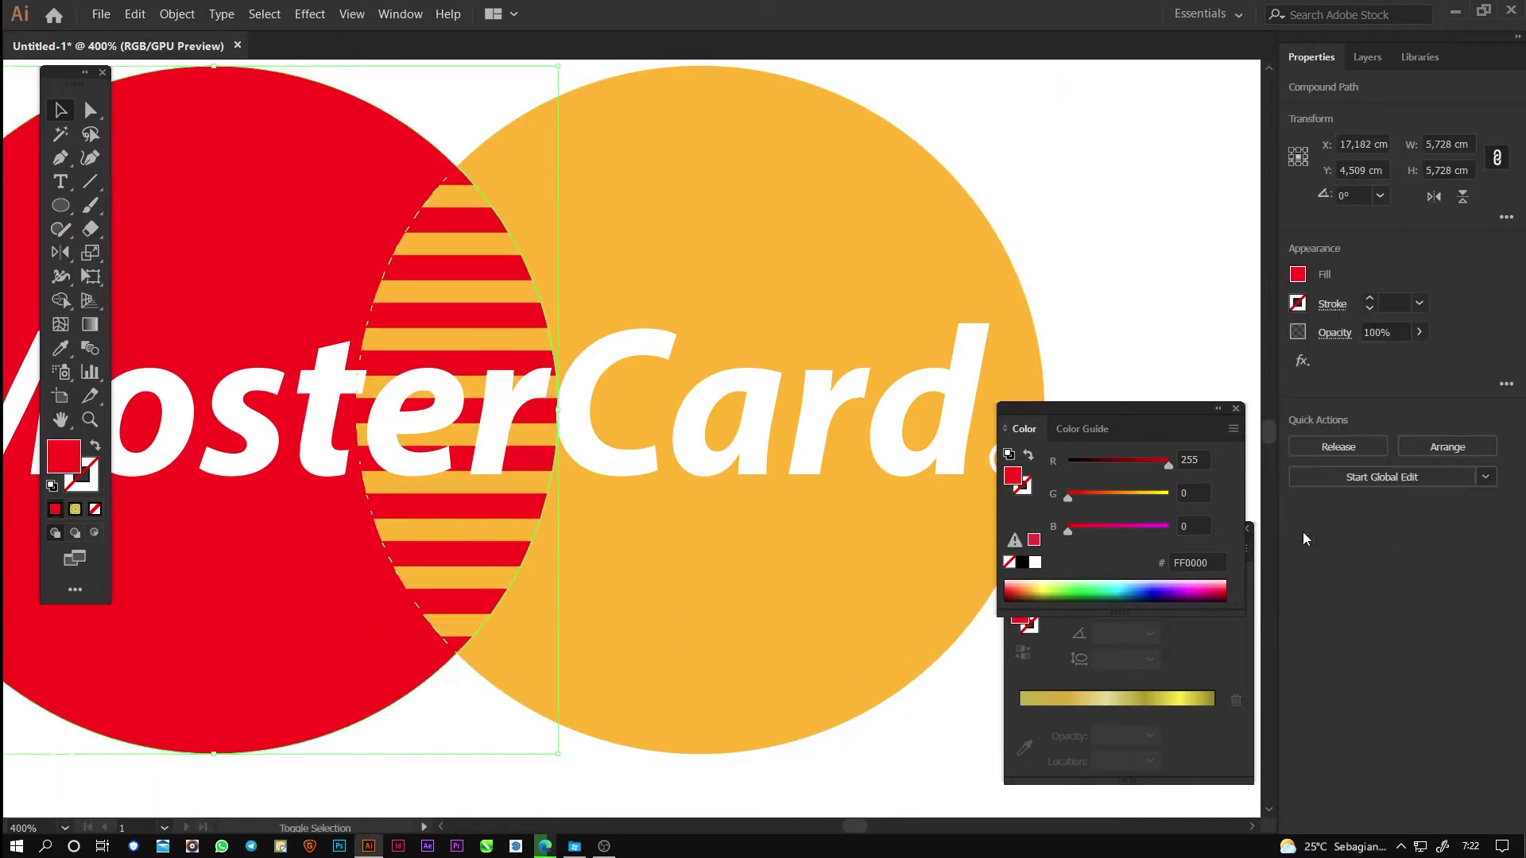
{"action": "left_click", "coordinate": [1023, 273]}
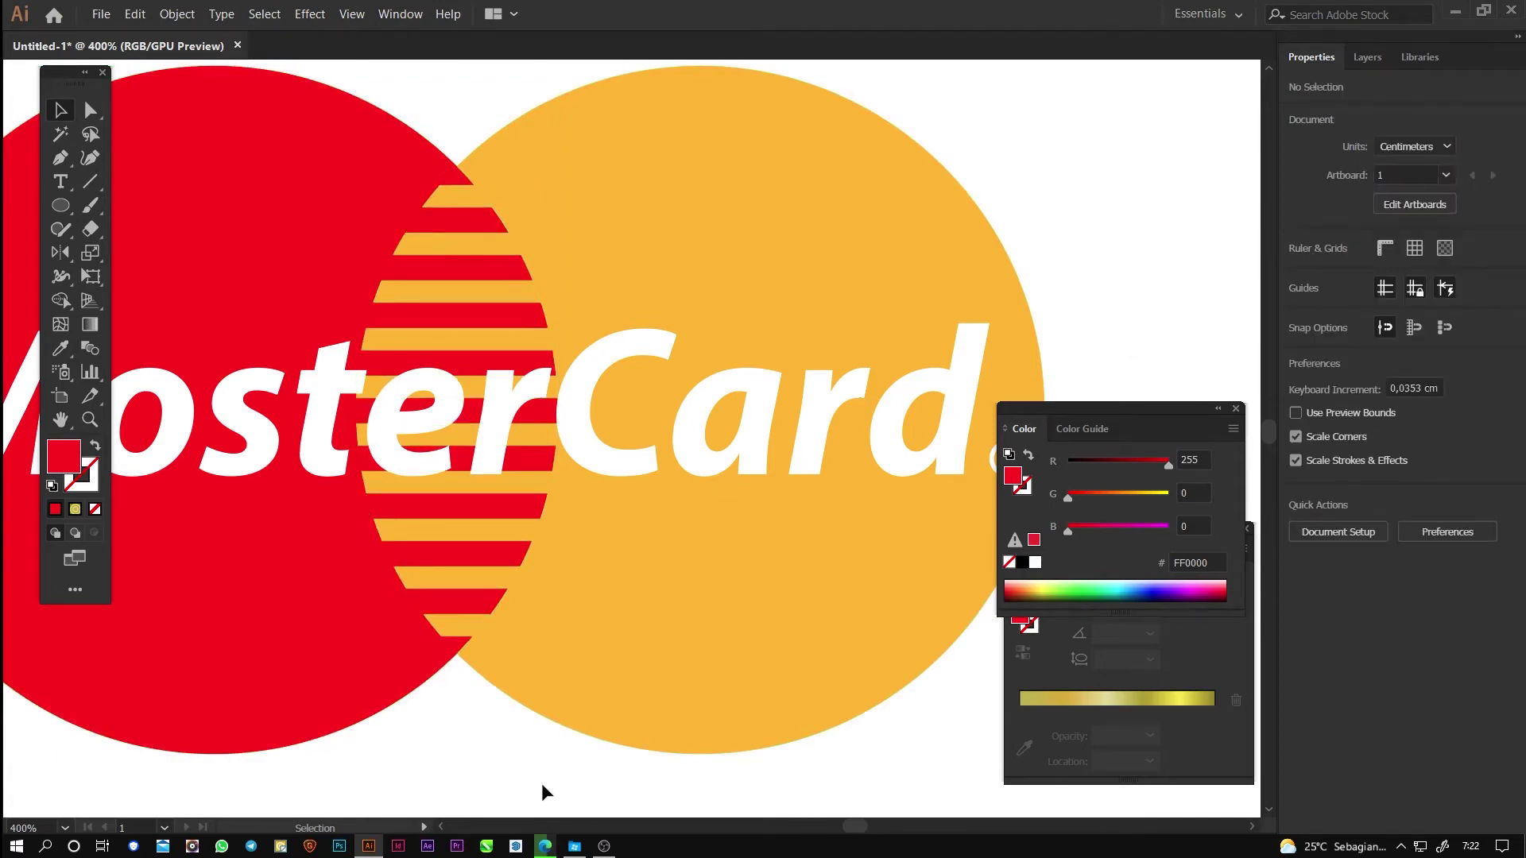
Step: Add the text VISA above the artboard and scale it to about 7.8 cm wide
{"action": "scroll", "coordinate": [373, 567], "scroll_direction": "up", "scroll_amount": 3}
{"action": "scroll", "coordinate": [574, 628], "scroll_direction": "down", "scroll_amount": 4}
{"action": "scroll", "coordinate": [602, 731], "scroll_direction": "down", "scroll_amount": 2}
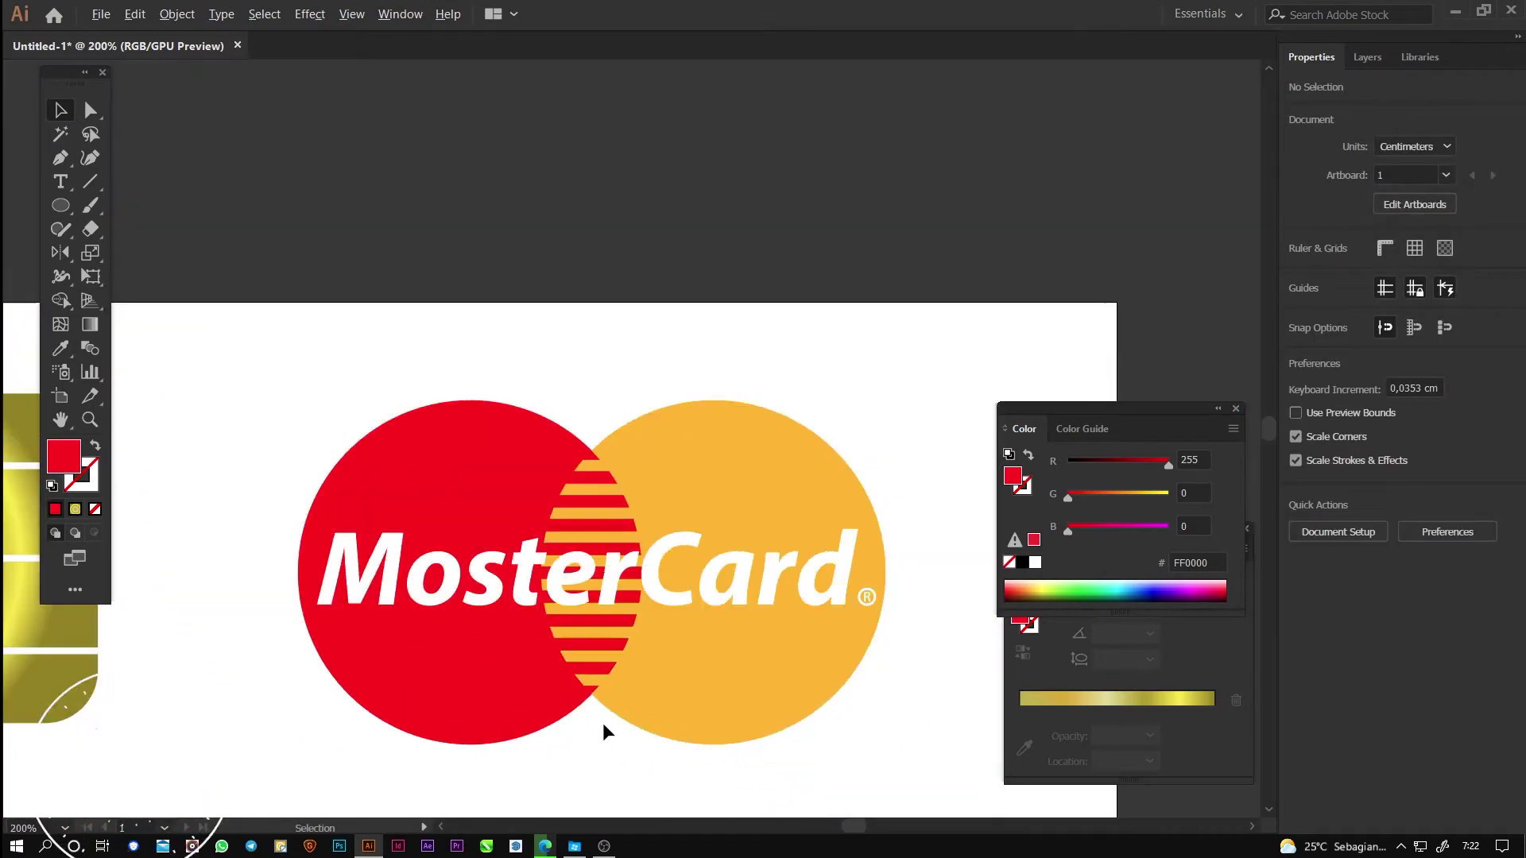
{"action": "left_click_drag", "start_coordinate": [580, 732], "coordinate": [845, 451]}
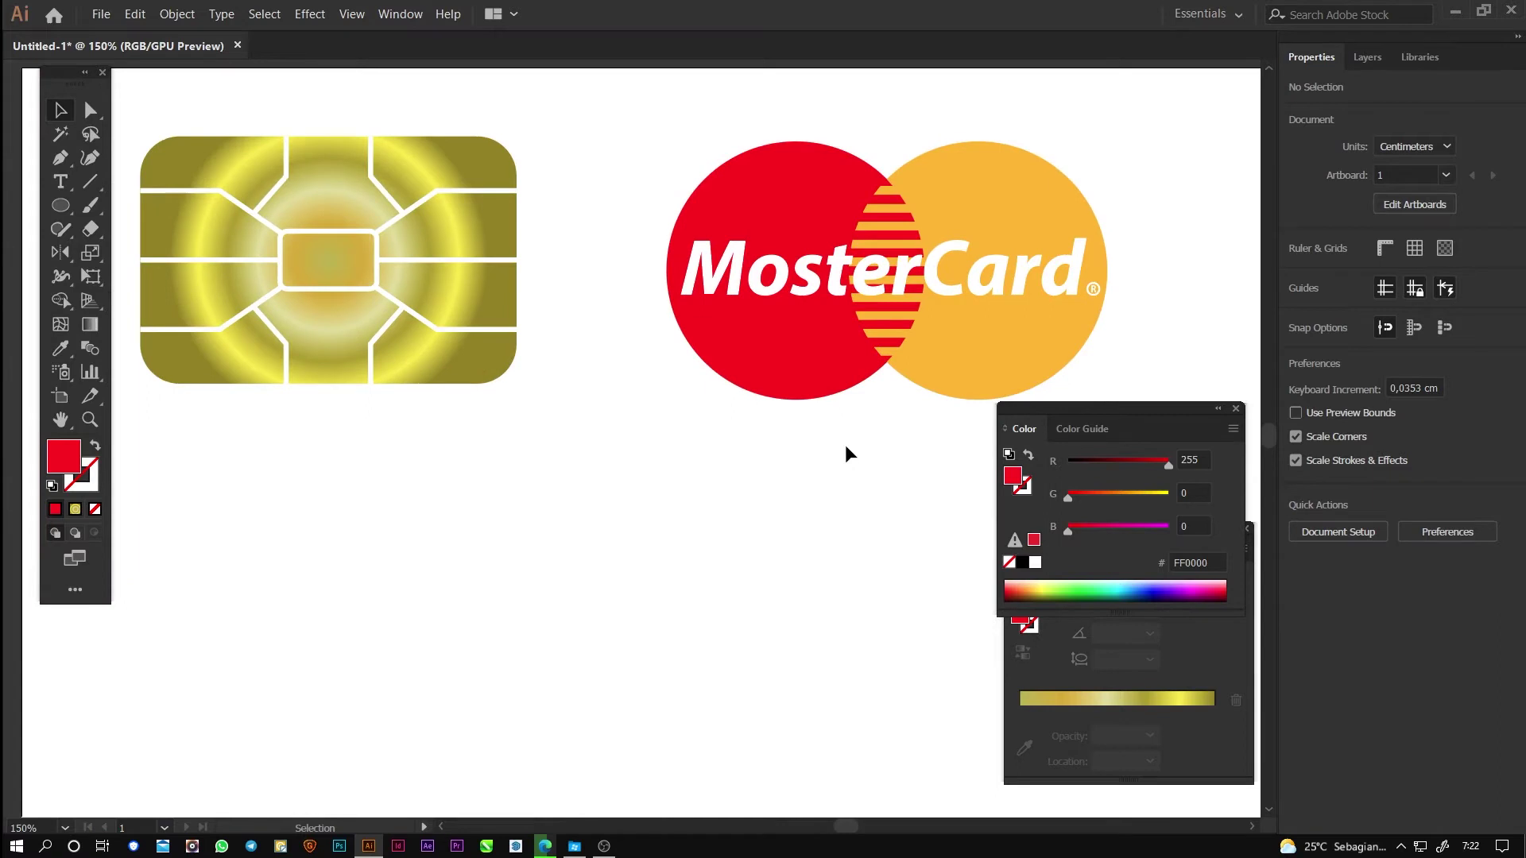
{"action": "scroll", "coordinate": [594, 511], "scroll_direction": "up", "scroll_amount": 5}
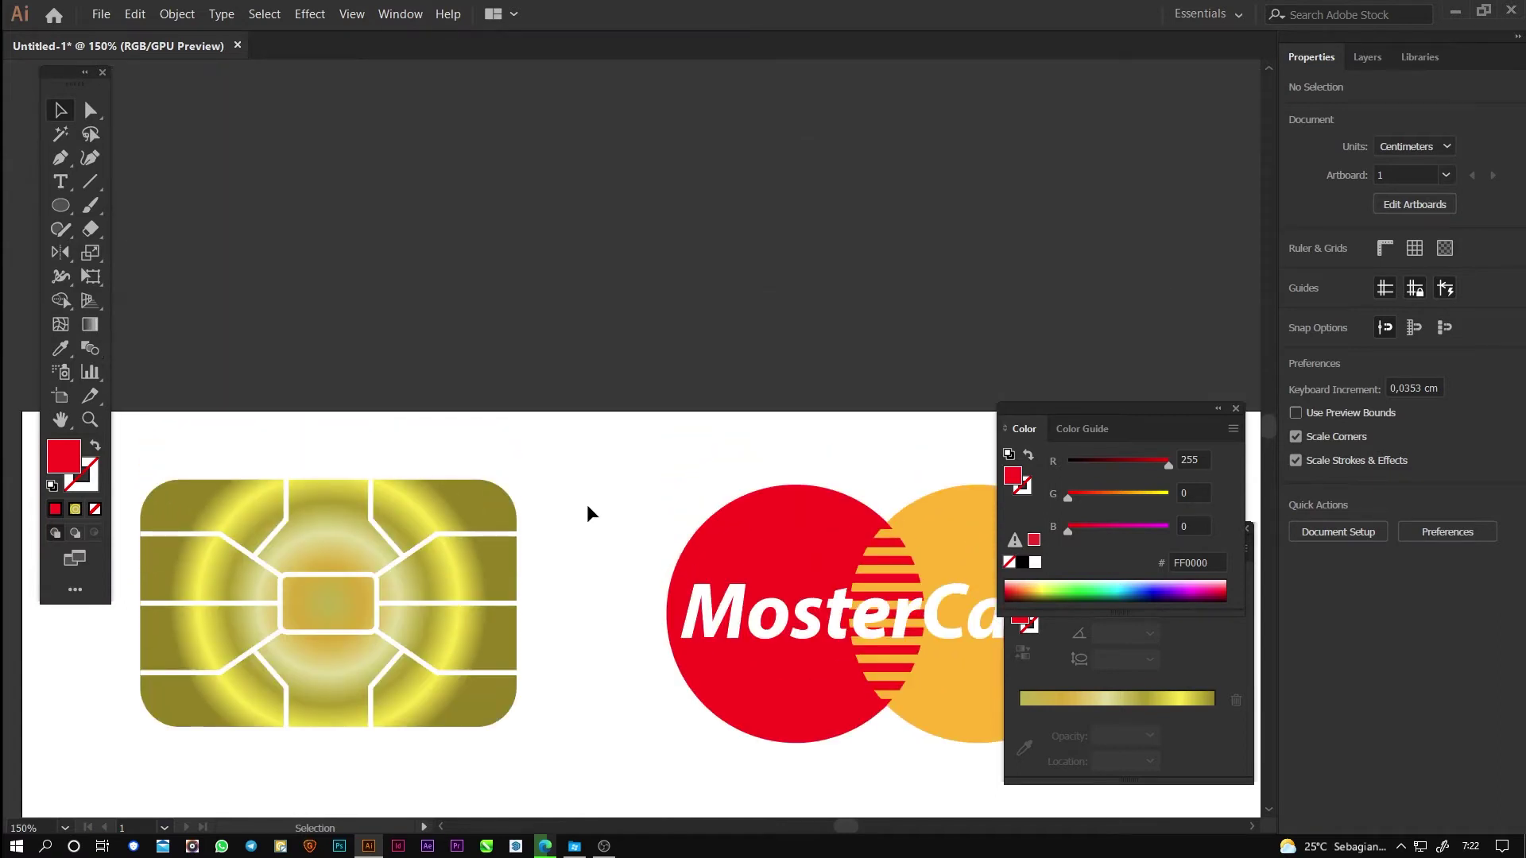
{"action": "left_click", "coordinate": [60, 181]}
{"action": "left_click", "coordinate": [460, 265]}
{"action": "type", "text": "VISA"}
{"action": "key", "text": "Escape"}
{"action": "left_click_drag", "start_coordinate": [495, 269], "coordinate": [816, 391]}
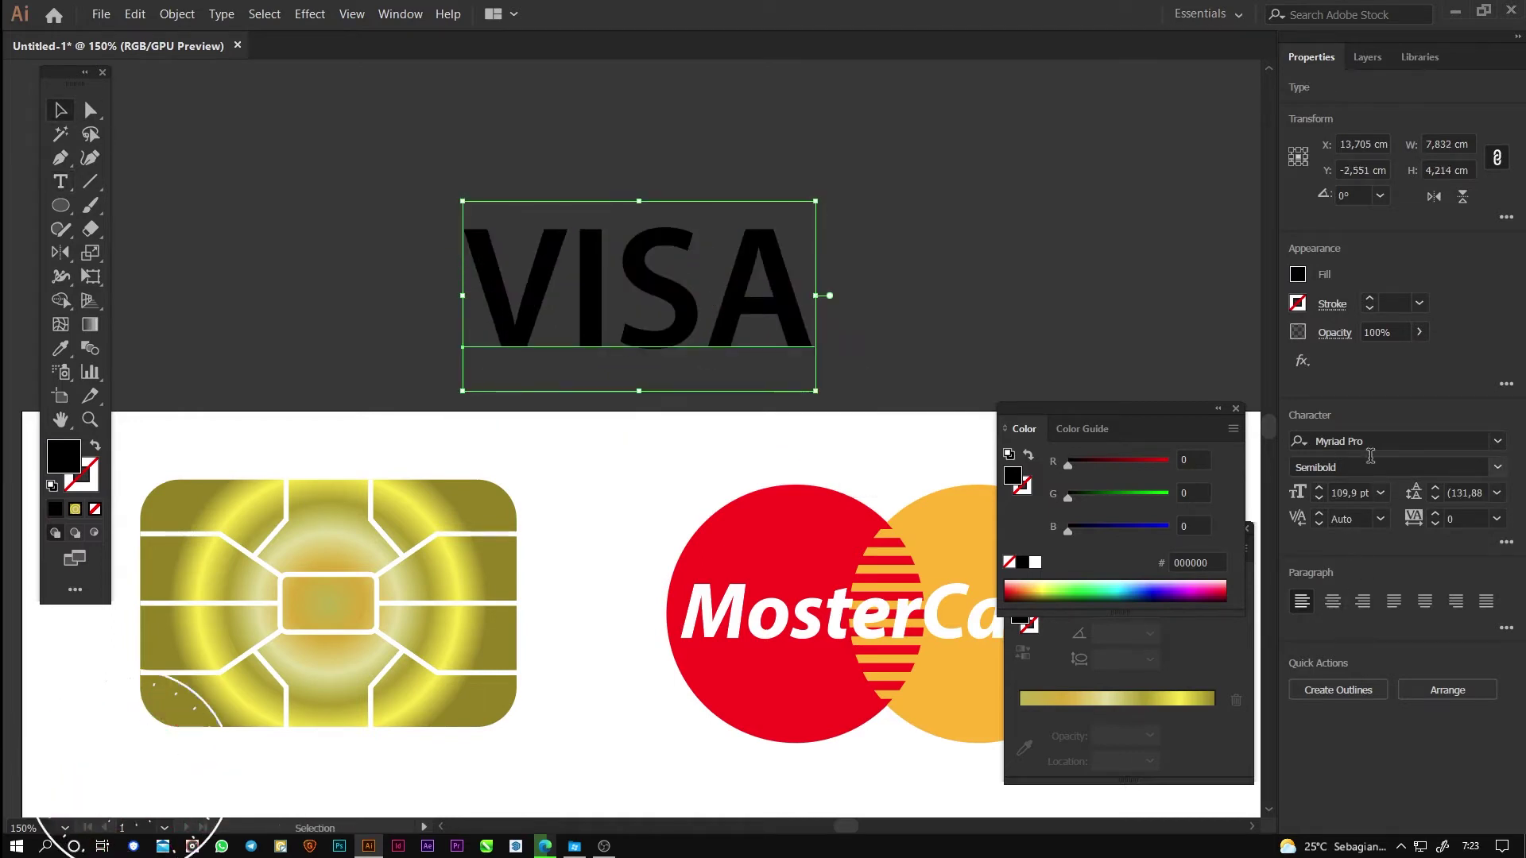
Step: Set the VISA text to Bold Italic and replace its S with Z so it reads VIZA
{"action": "left_click", "coordinate": [1492, 468]}
{"action": "left_click", "coordinate": [1344, 684]}
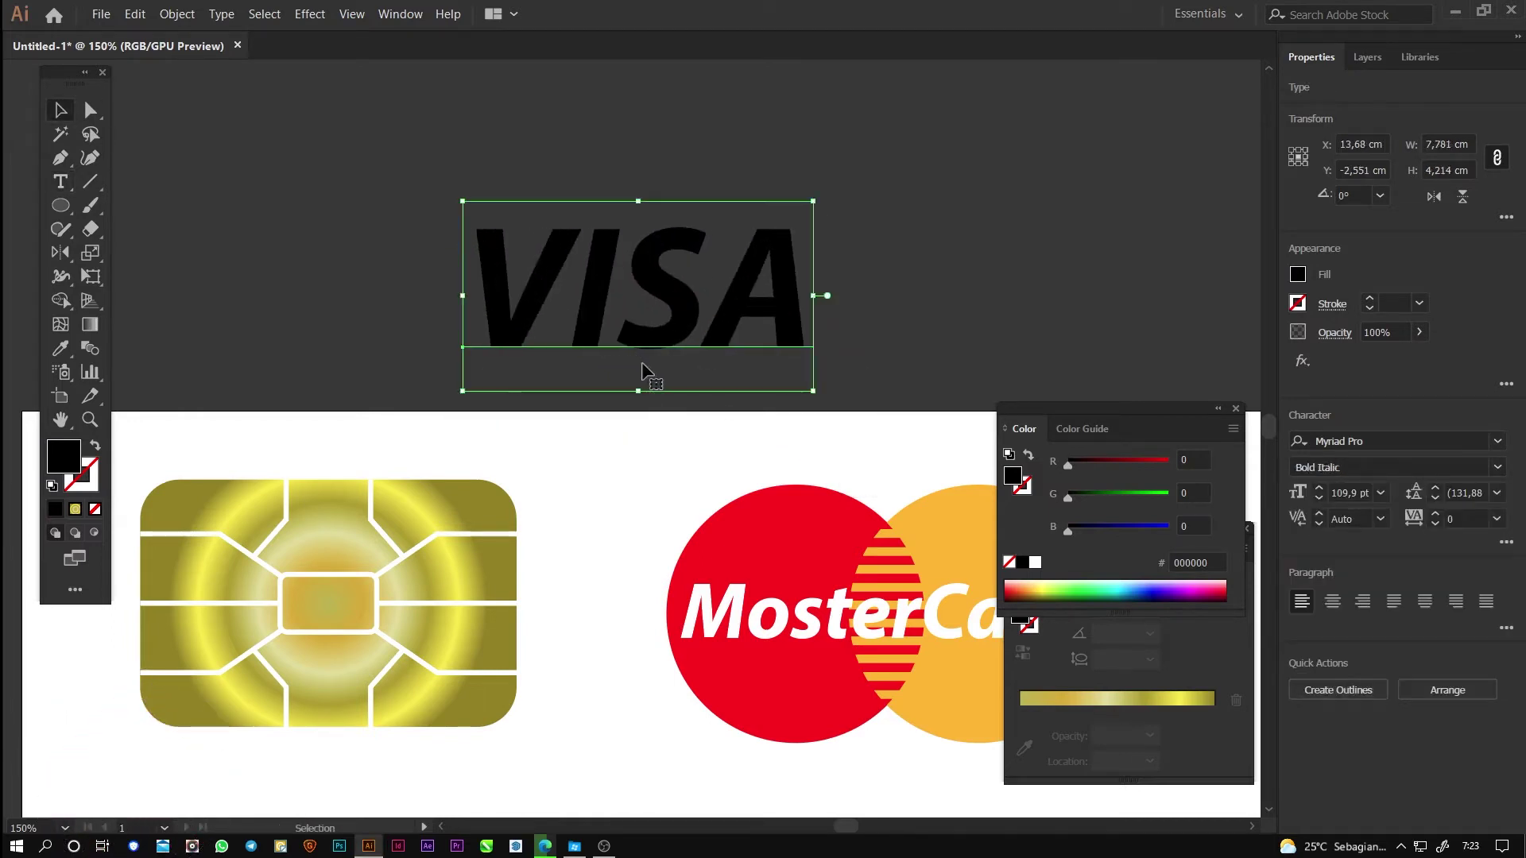
{"action": "left_click", "coordinate": [60, 181]}
{"action": "left_click_drag", "start_coordinate": [633, 300], "coordinate": [681, 299]}
{"action": "type", "text": "Z"}
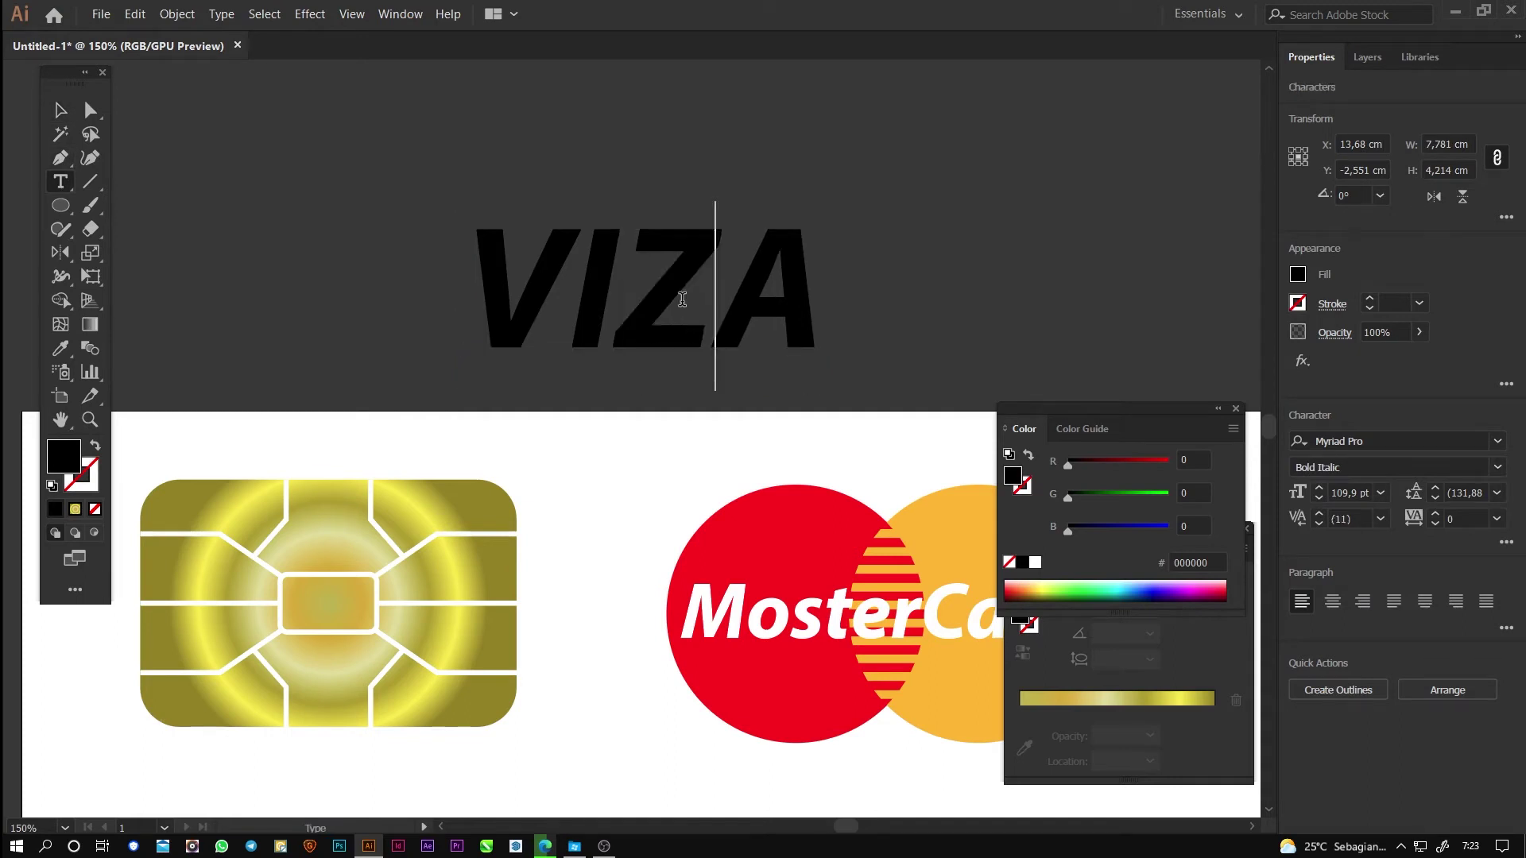
Step: Fill the VIZA text with white (FFFFFF) and convert it to outlines
{"action": "left_click", "coordinate": [61, 111]}
{"action": "left_click_drag", "start_coordinate": [391, 174], "coordinate": [781, 329]}
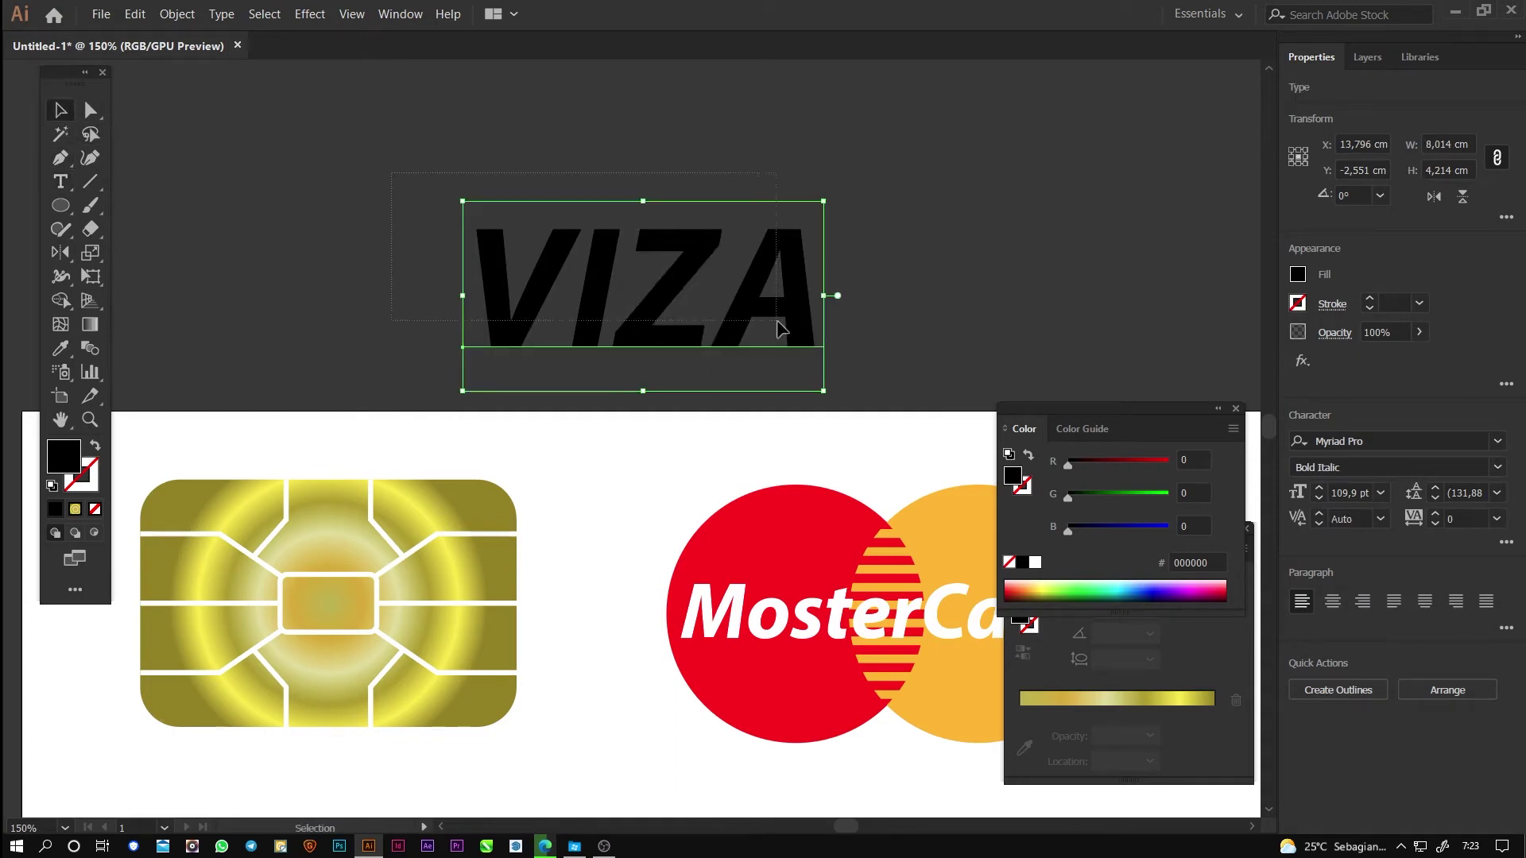
{"action": "double_click", "coordinate": [64, 457]}
{"action": "left_click", "coordinate": [1077, 332]}
{"action": "left_click", "coordinate": [511, 199]}
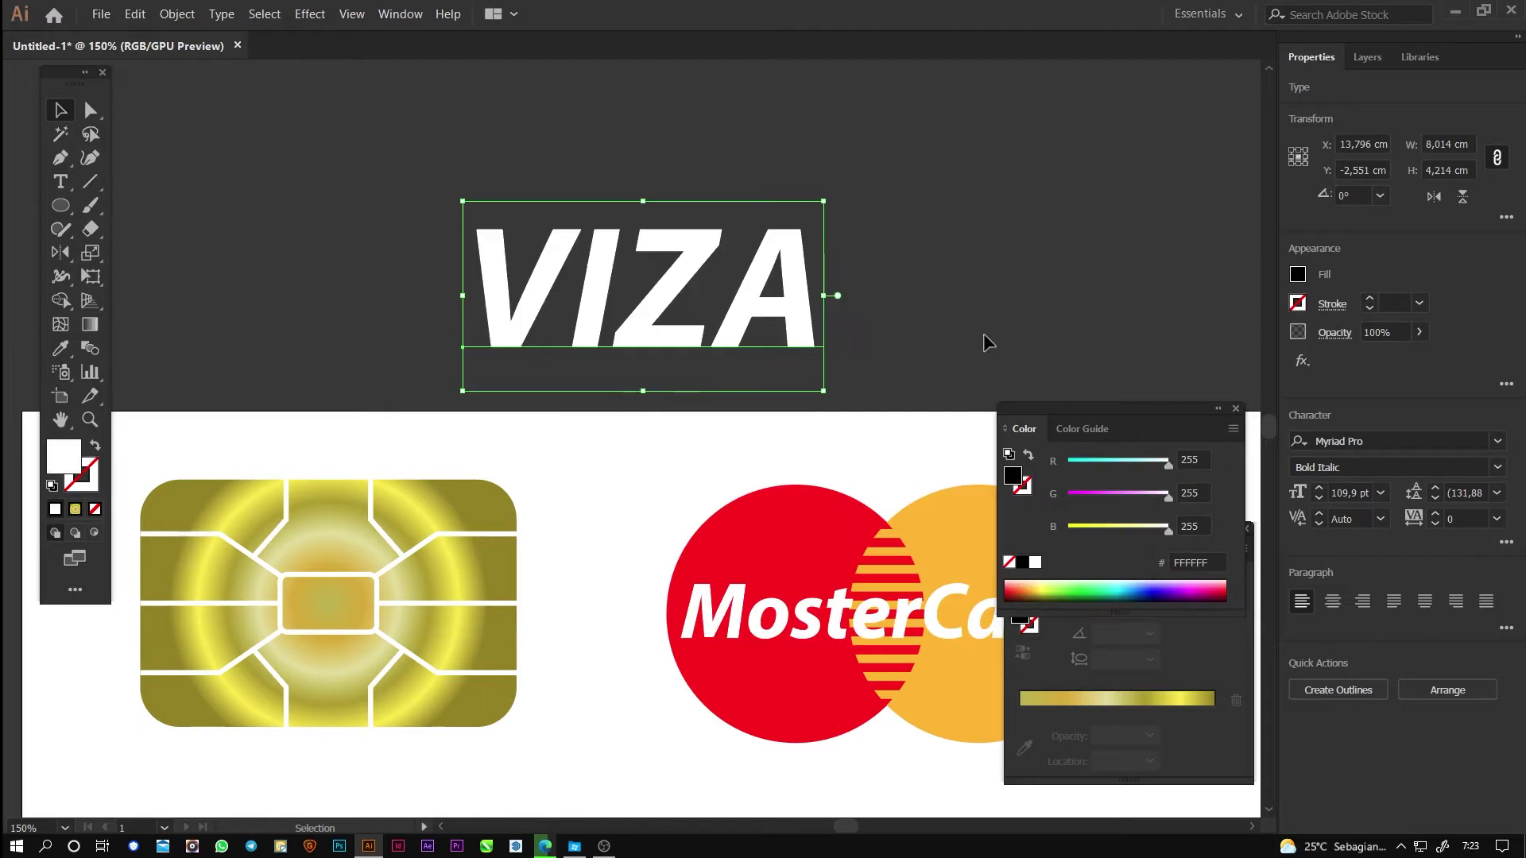
{"action": "scroll", "coordinate": [513, 230], "scroll_direction": "up", "scroll_amount": 3}
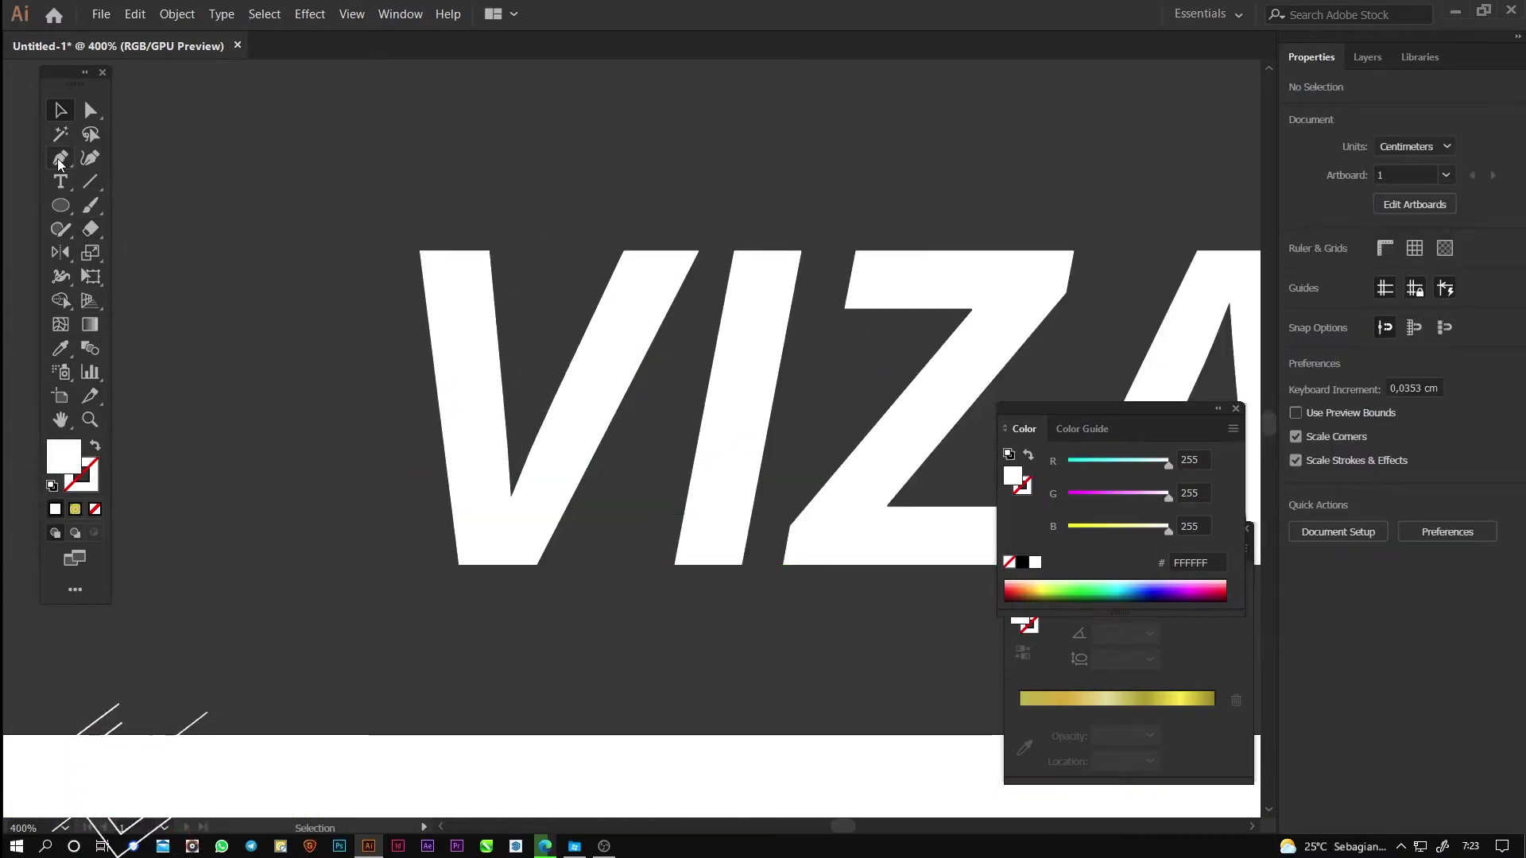
Step: Draw a white pointed triangle with the Pen tool, extending about 1.1 cm left from the V's upper-left corner
{"action": "left_click", "coordinate": [466, 350]}
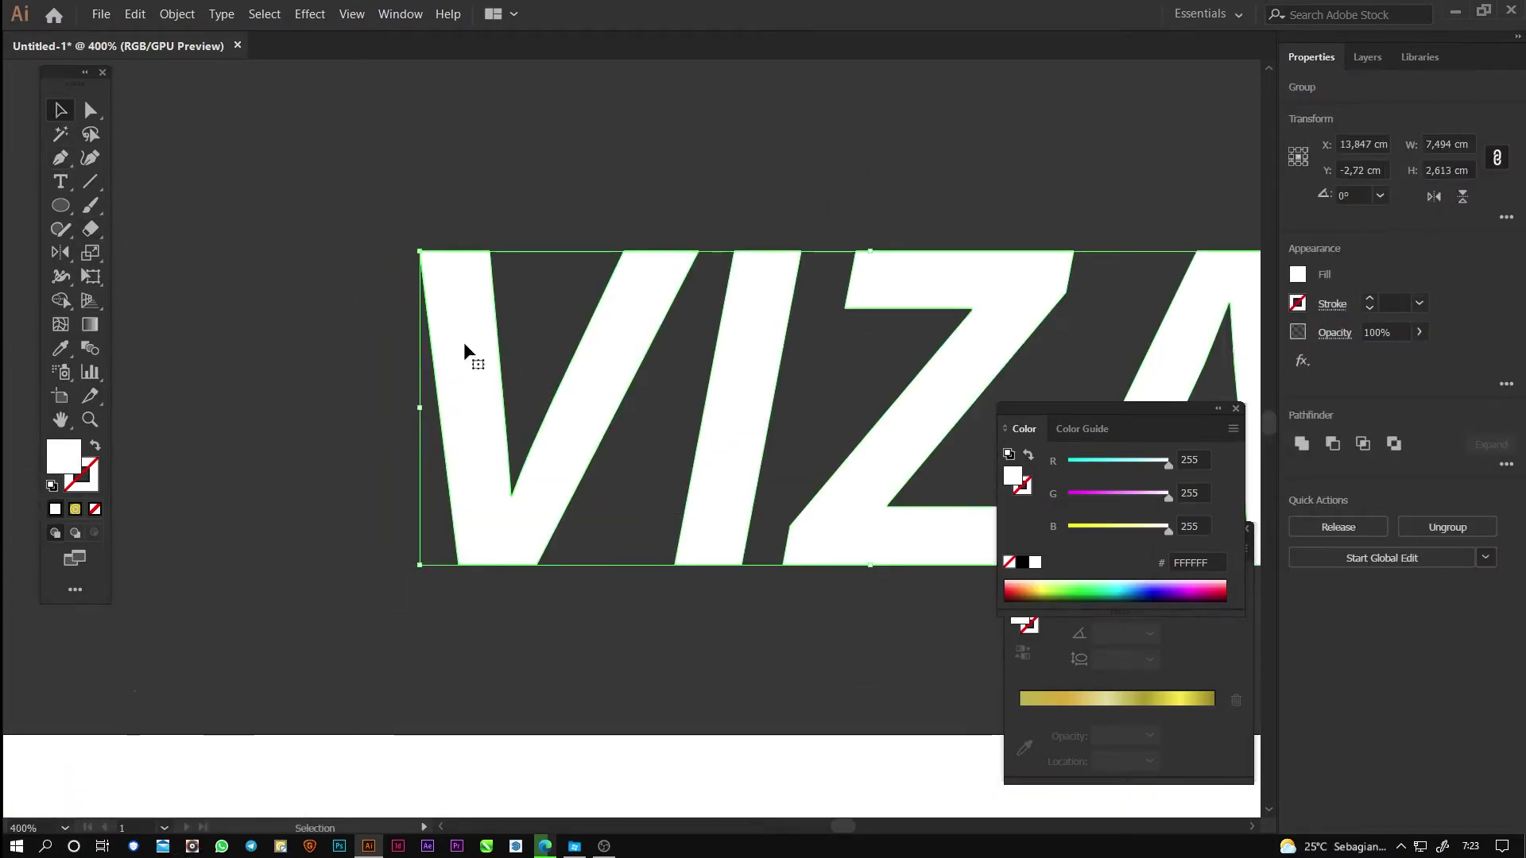
{"action": "left_click", "coordinate": [61, 159]}
{"action": "left_click", "coordinate": [419, 251]}
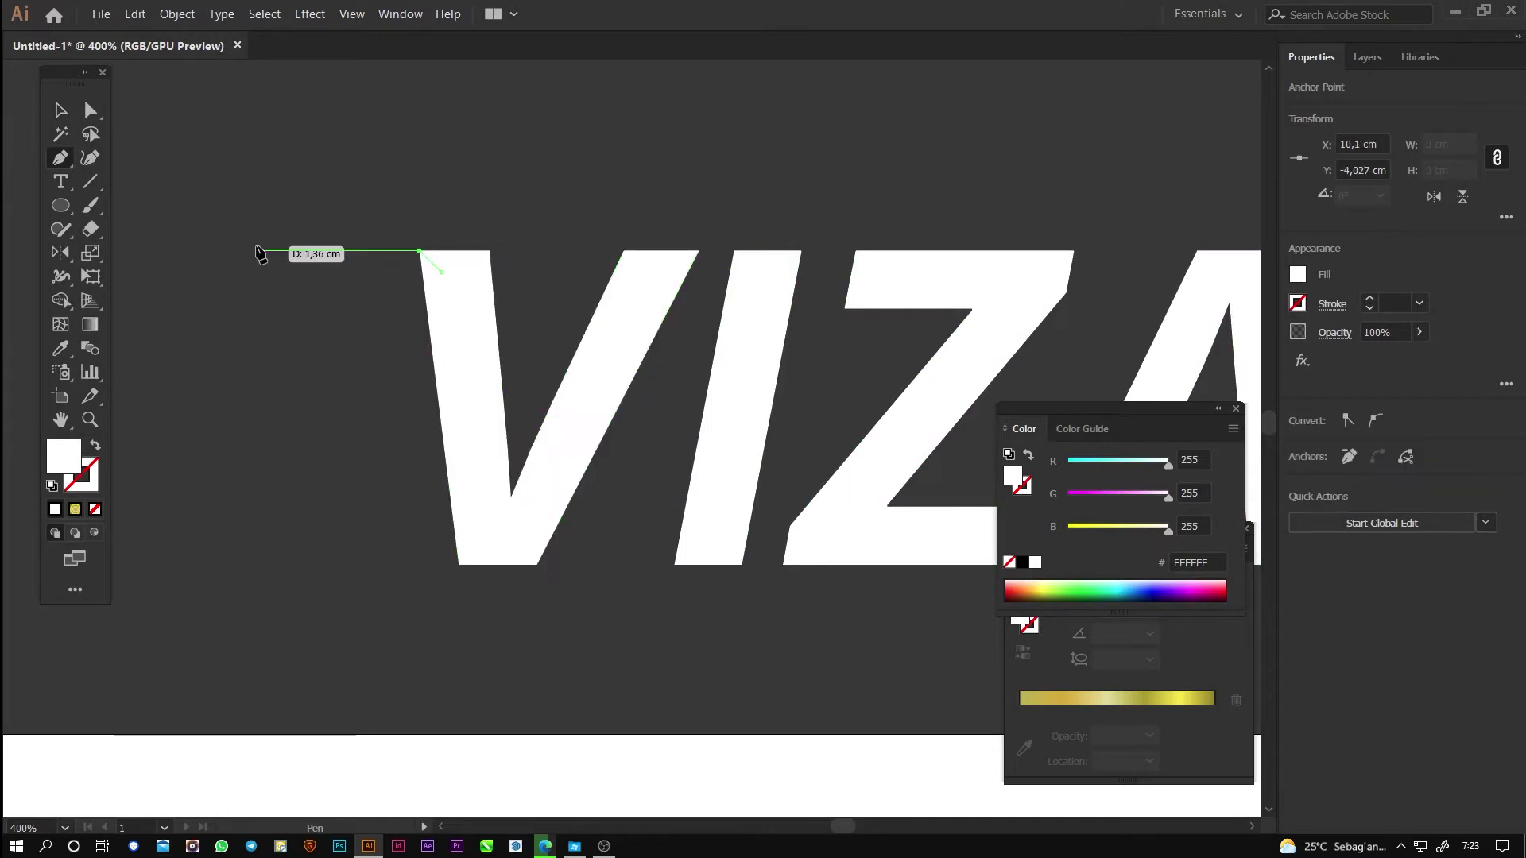
{"action": "left_click", "coordinate": [287, 253]}
{"action": "left_click", "coordinate": [441, 302]}
{"action": "left_click", "coordinate": [61, 110]}
{"action": "left_click", "coordinate": [418, 609]}
Step: Select the VIZA letters together with the pointed triangle and unite them with Pathfinder
{"action": "scroll", "coordinate": [407, 587], "scroll_direction": "down", "scroll_amount": 2, "text": "alt"}
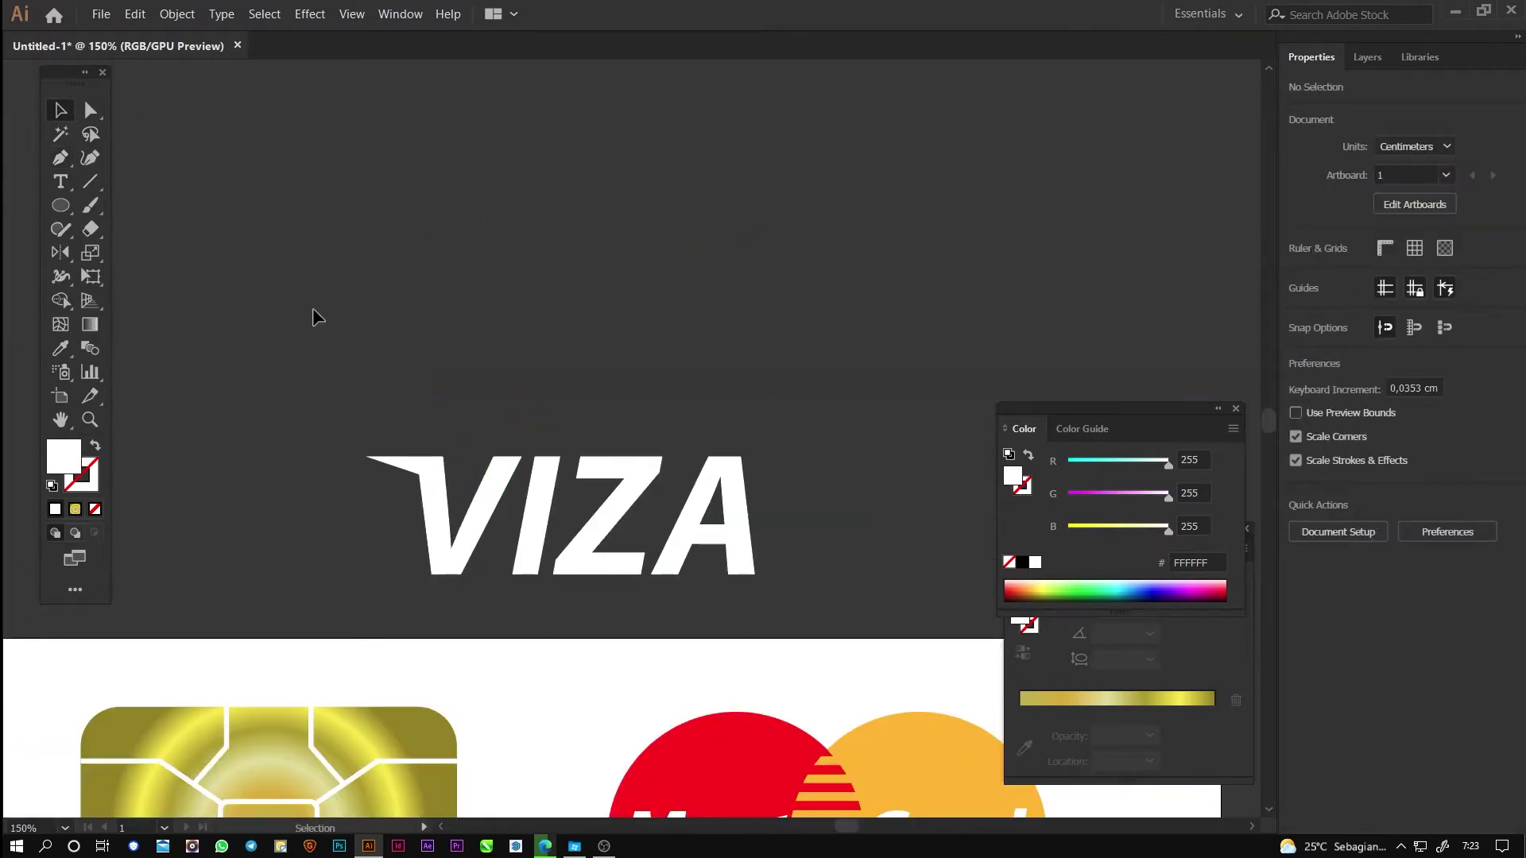
{"action": "key", "text": "ctrl+a"}
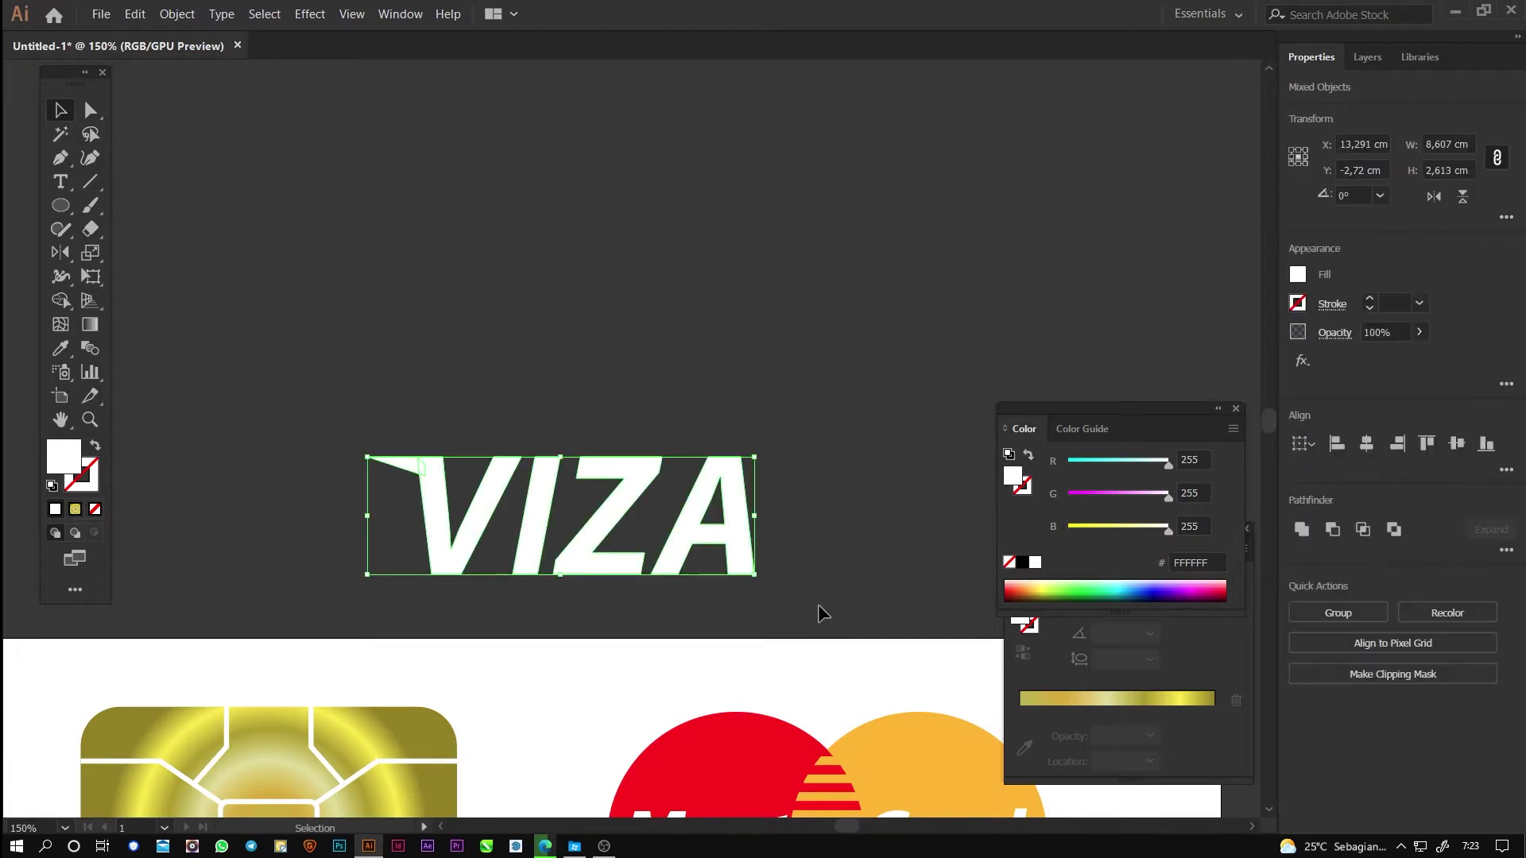
{"action": "left_click", "coordinate": [1309, 534]}
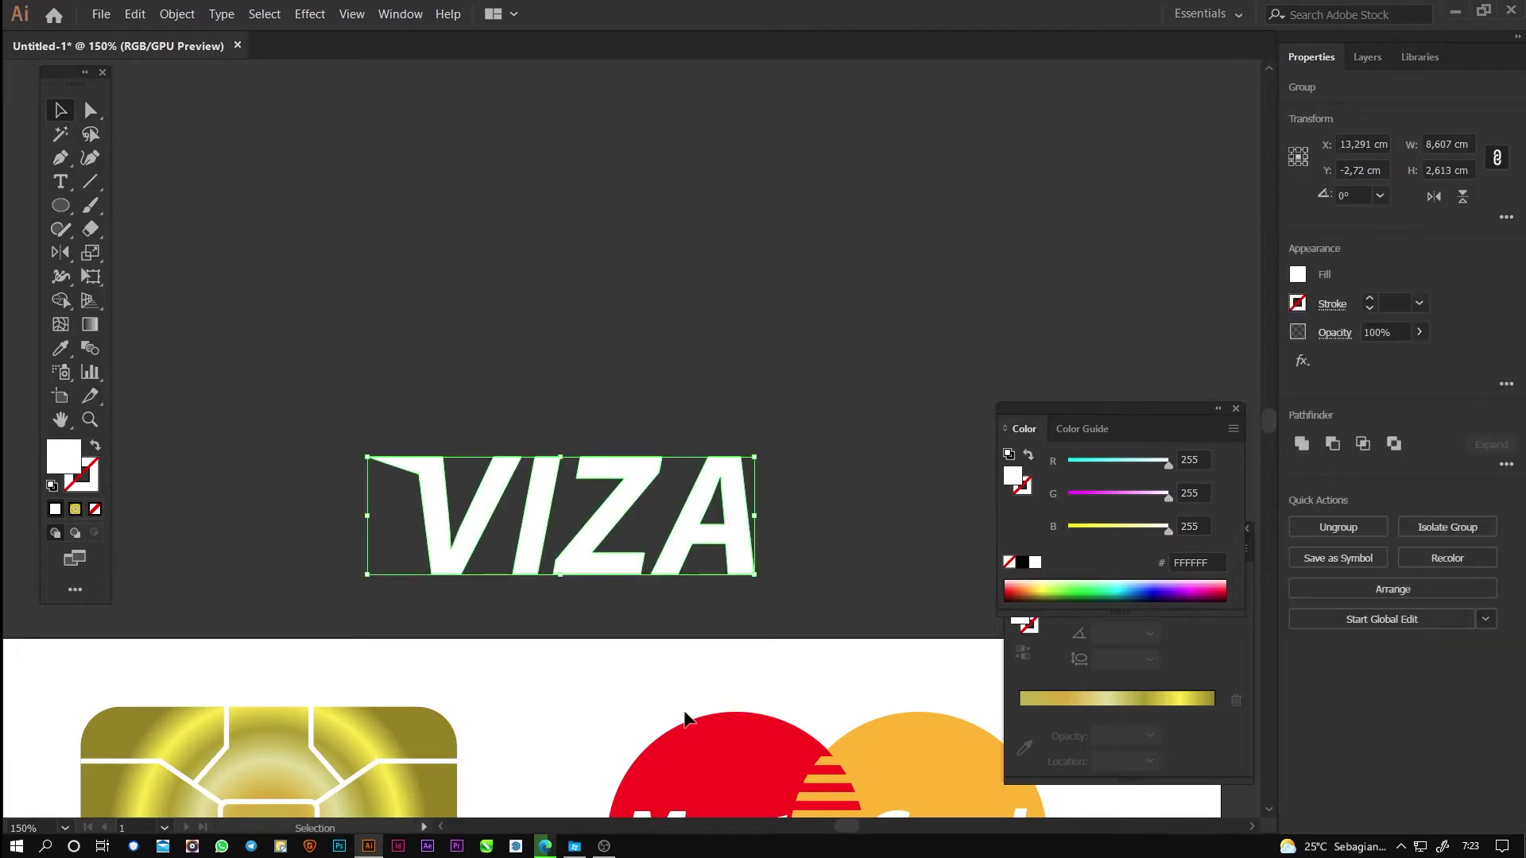
{"action": "scroll", "coordinate": [848, 464], "scroll_direction": "down", "scroll_amount": 5}
{"action": "scroll", "coordinate": [787, 613], "scroll_direction": "down", "scroll_amount": 2, "text": "alt"}
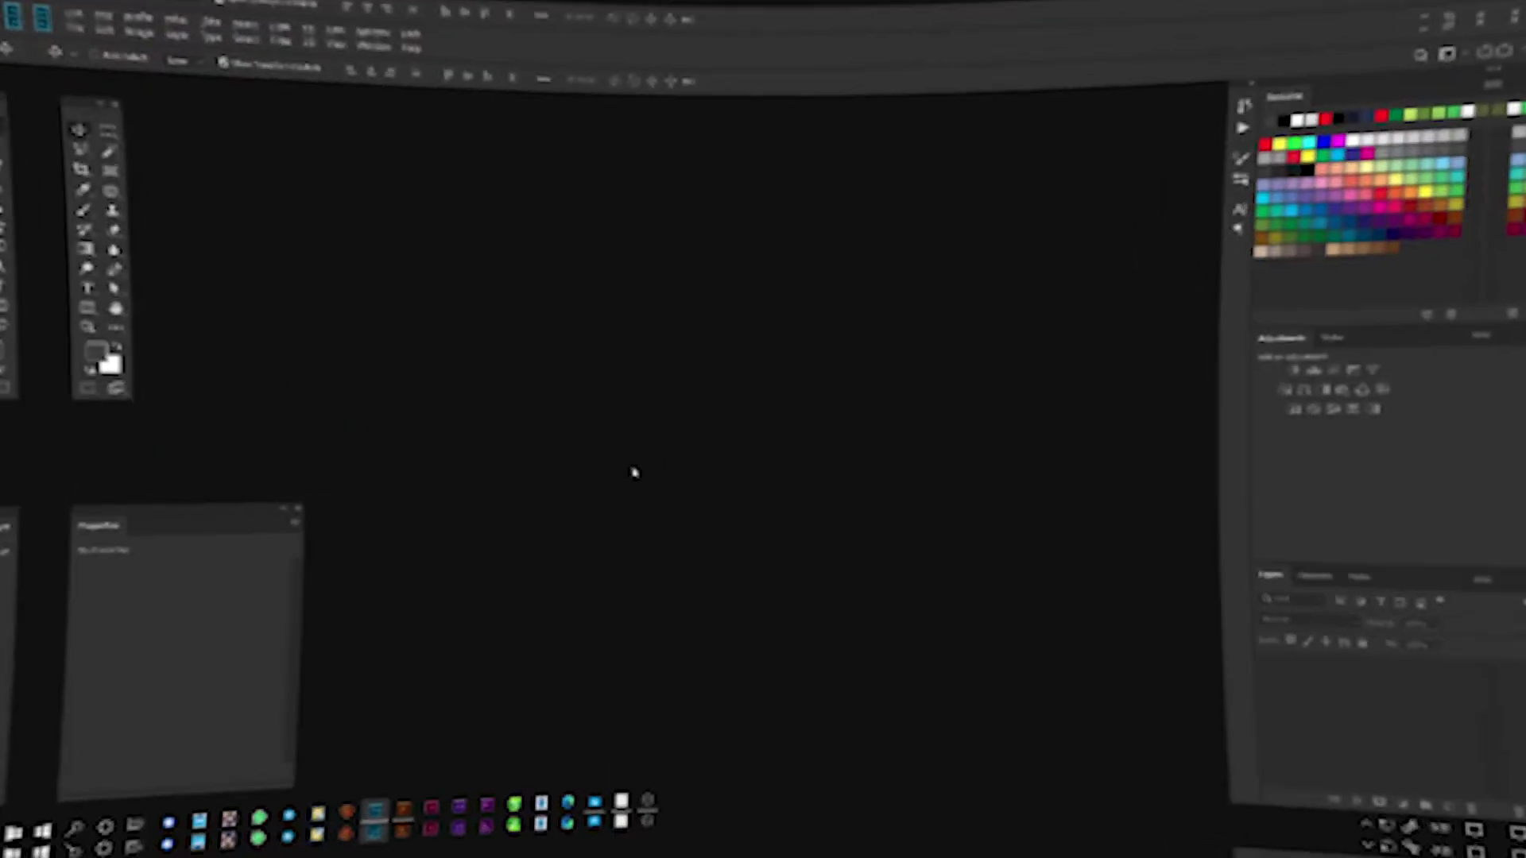
Step: In Photoshop, create a white RGB document 10.91 cm wide and 7.05 cm high at 300 pixels/inch
{"action": "key", "text": "ctrl+n"}
{"action": "left_click", "coordinate": [1059, 257]}
{"action": "left_click", "coordinate": [1035, 300]}
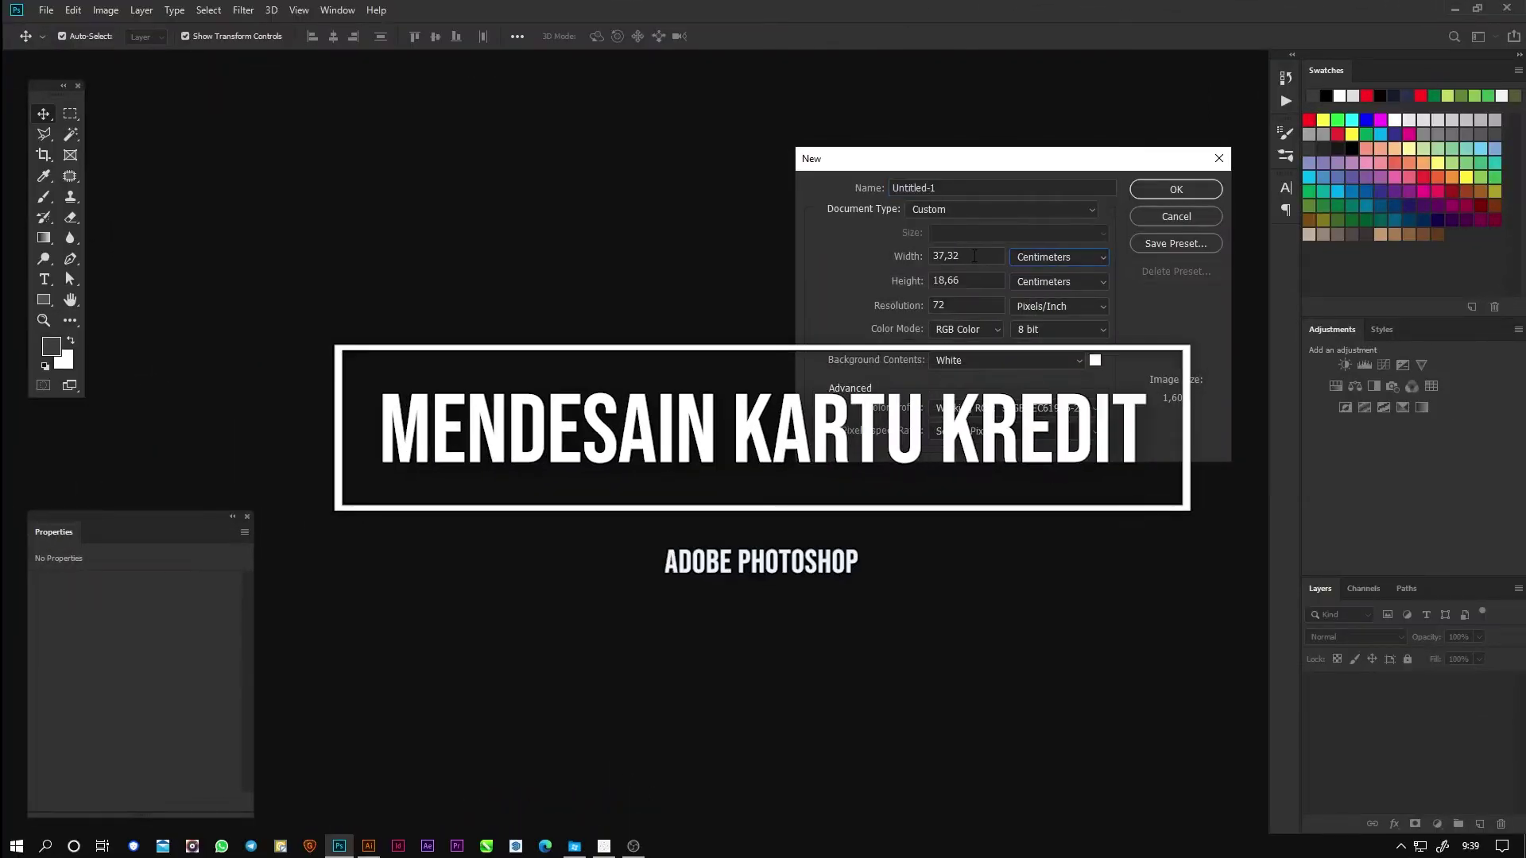
{"action": "left_click_drag", "start_coordinate": [966, 256], "coordinate": [885, 255]}
{"action": "type", "text": "10,91"}
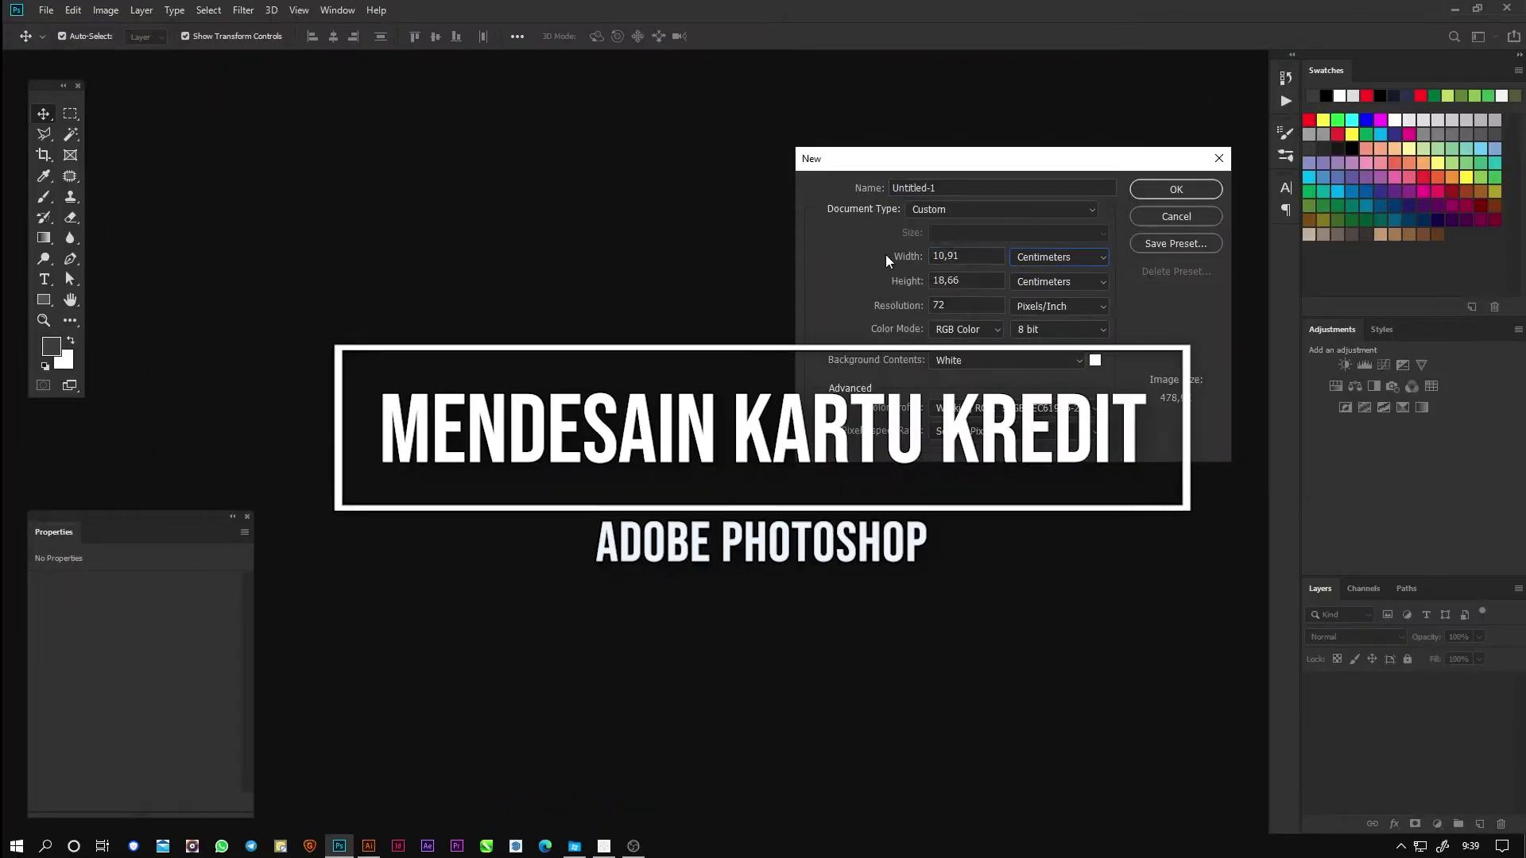
{"action": "type", "text": "7,05"}
{"action": "key", "text": "Tab"}
{"action": "type", "text": "3"}
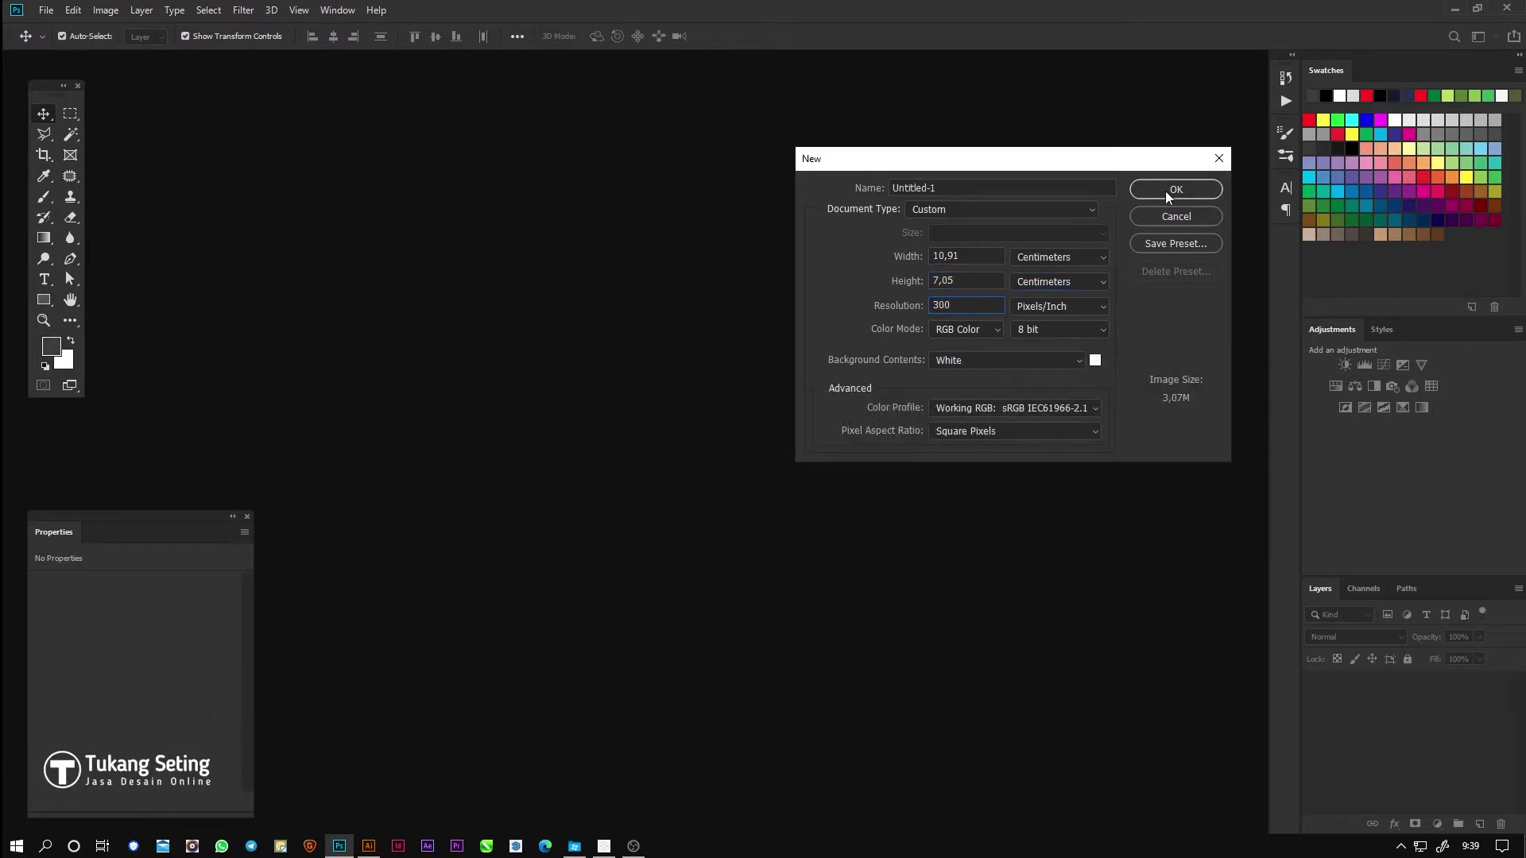
{"action": "left_click", "coordinate": [1170, 191]}
Step: Set up the Gradient tool with a solid gradient from black at 0% to dark grey at 100%
{"action": "left_click", "coordinate": [44, 239]}
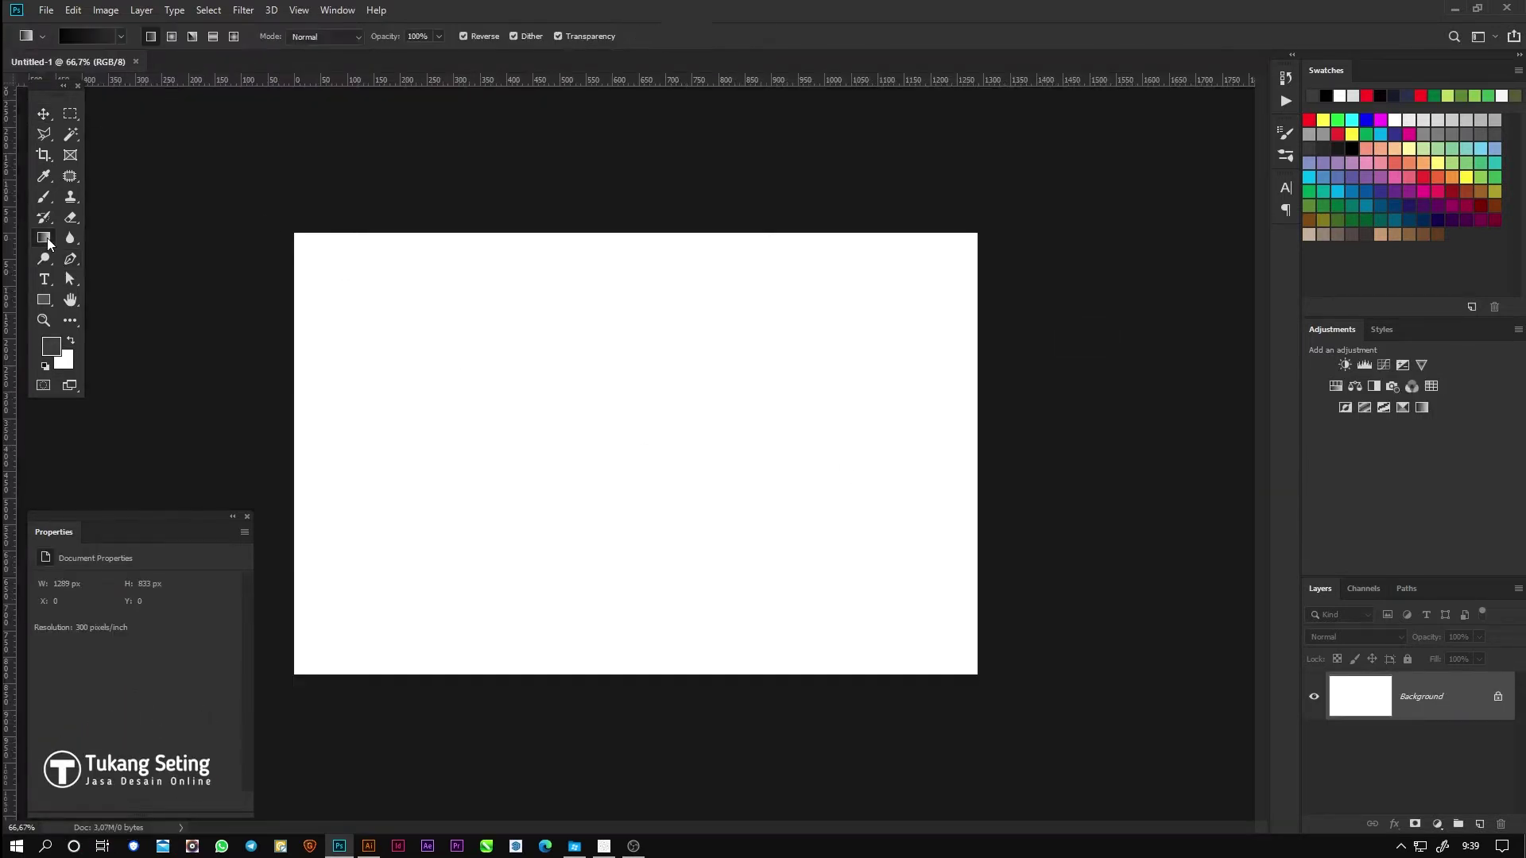
{"action": "left_click", "coordinate": [87, 39]}
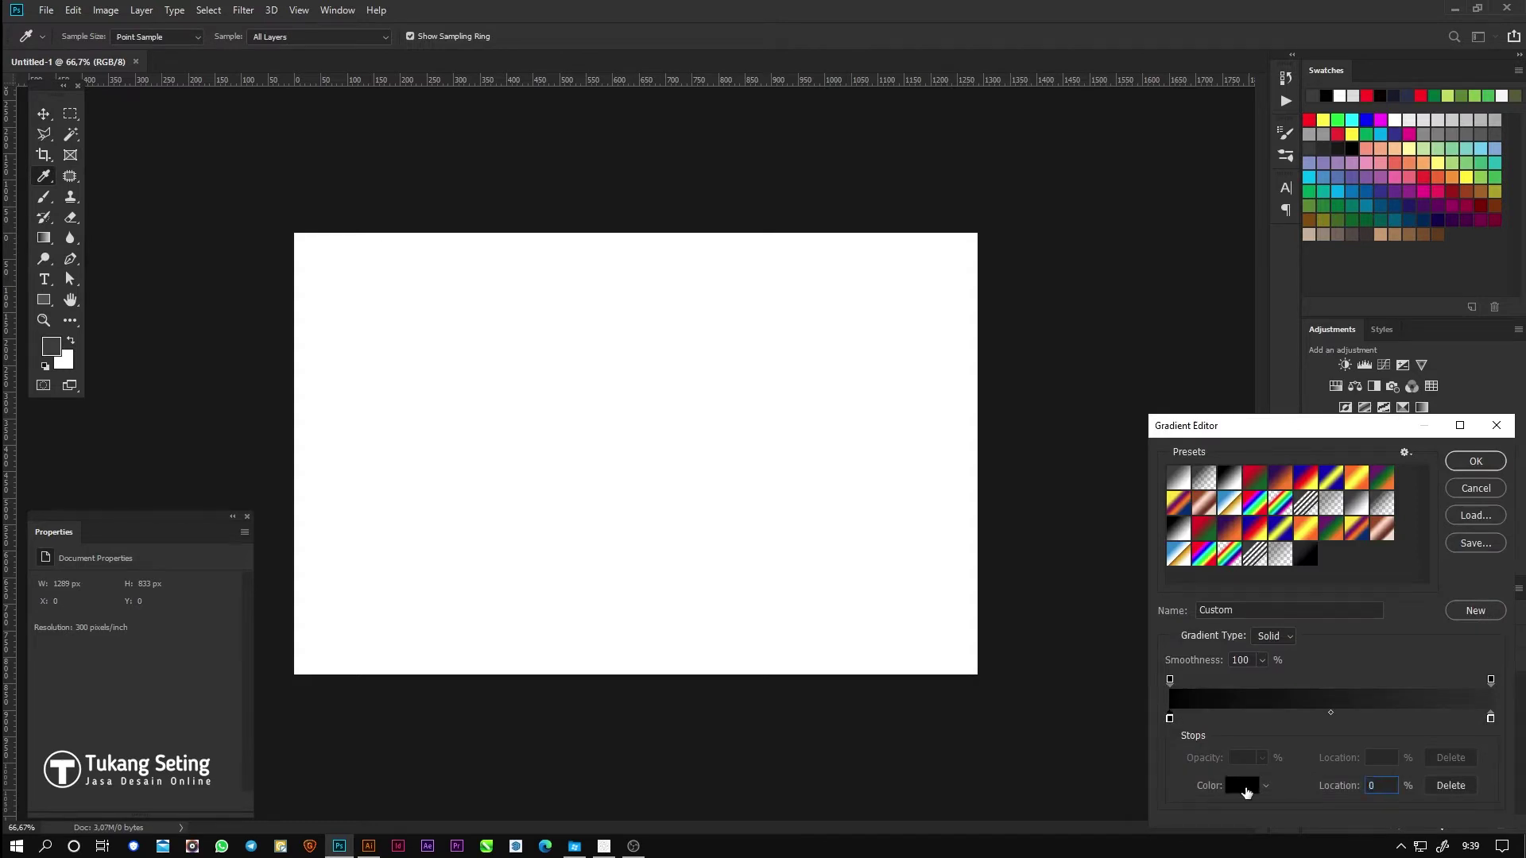
{"action": "left_click", "coordinate": [1247, 793]}
{"action": "left_click", "coordinate": [1464, 194]}
{"action": "left_click", "coordinate": [1491, 718]}
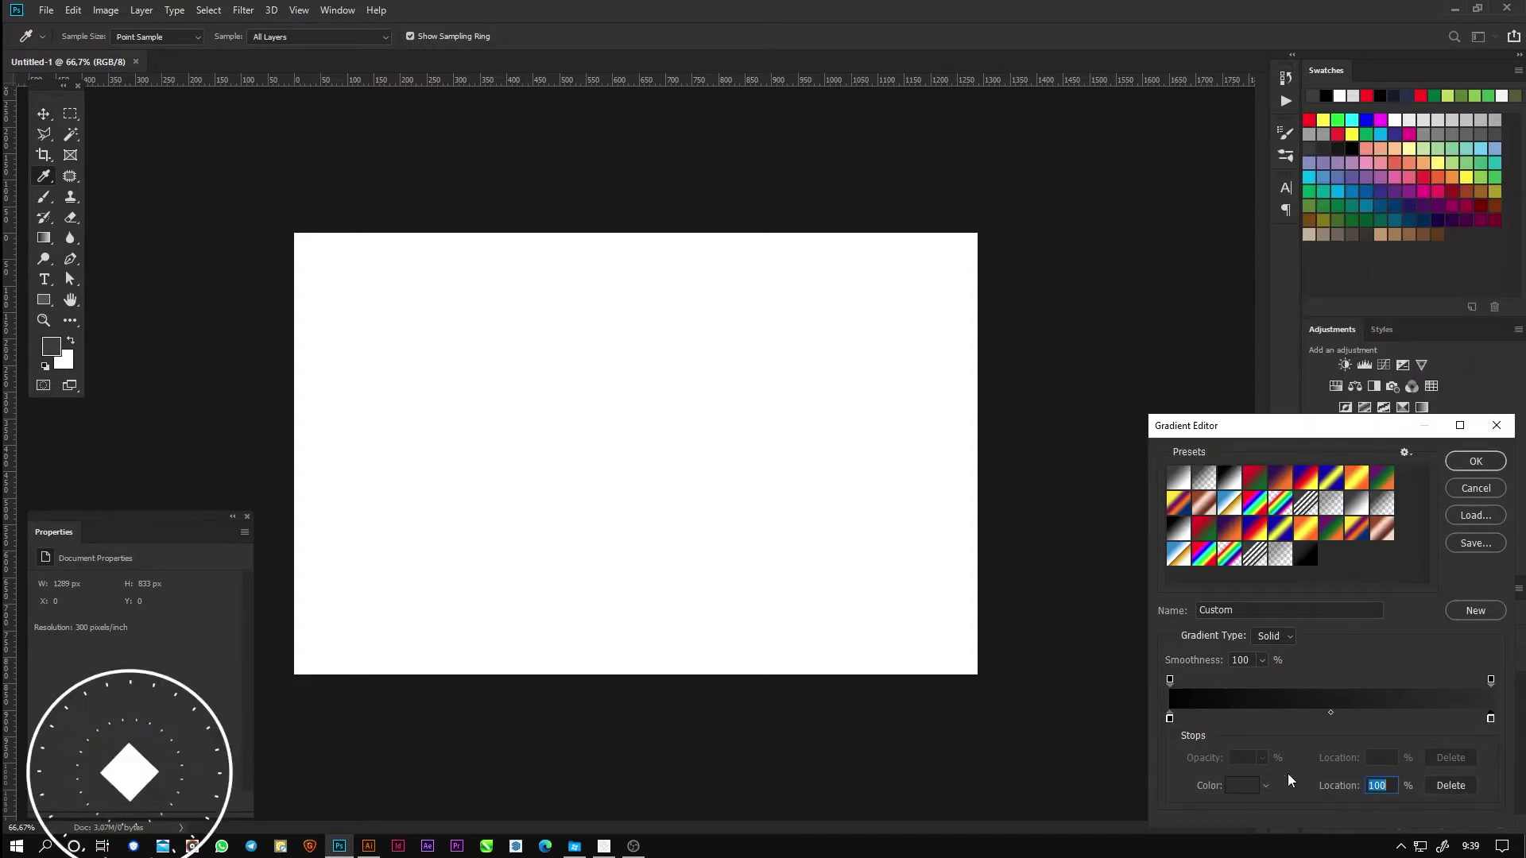
{"action": "left_click", "coordinate": [1244, 785]}
{"action": "left_click", "coordinate": [1474, 194]}
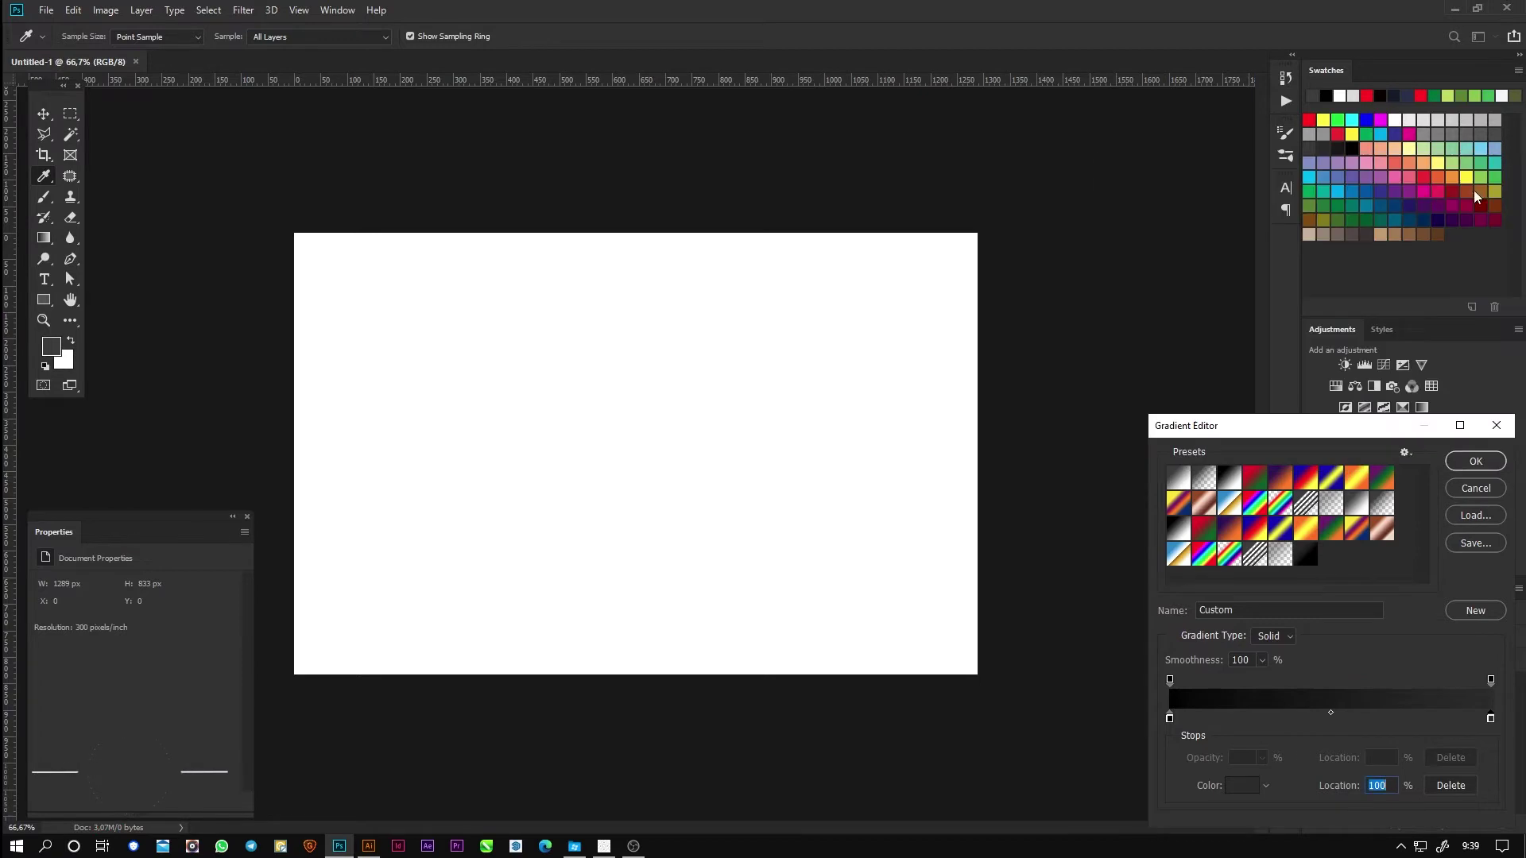
{"action": "left_click", "coordinate": [1481, 464]}
Step: Fill the background with the gradient diagonally from the canvas's lower-left corner to its upper-right corner, redrawing it until satisfied
{"action": "scroll", "coordinate": [654, 535], "scroll_direction": "down", "scroll_amount": 4}
{"action": "left_click_drag", "start_coordinate": [268, 666], "coordinate": [988, 249]}
{"action": "scroll", "coordinate": [482, 494], "scroll_direction": "up", "scroll_amount": 1}
{"action": "left_click_drag", "start_coordinate": [344, 654], "coordinate": [1034, 186]}
{"action": "left_click_drag", "start_coordinate": [283, 704], "coordinate": [1030, 228]}
{"action": "left_click", "coordinate": [43, 113]}
{"action": "scroll", "coordinate": [493, 446], "scroll_direction": "up", "scroll_amount": 3}
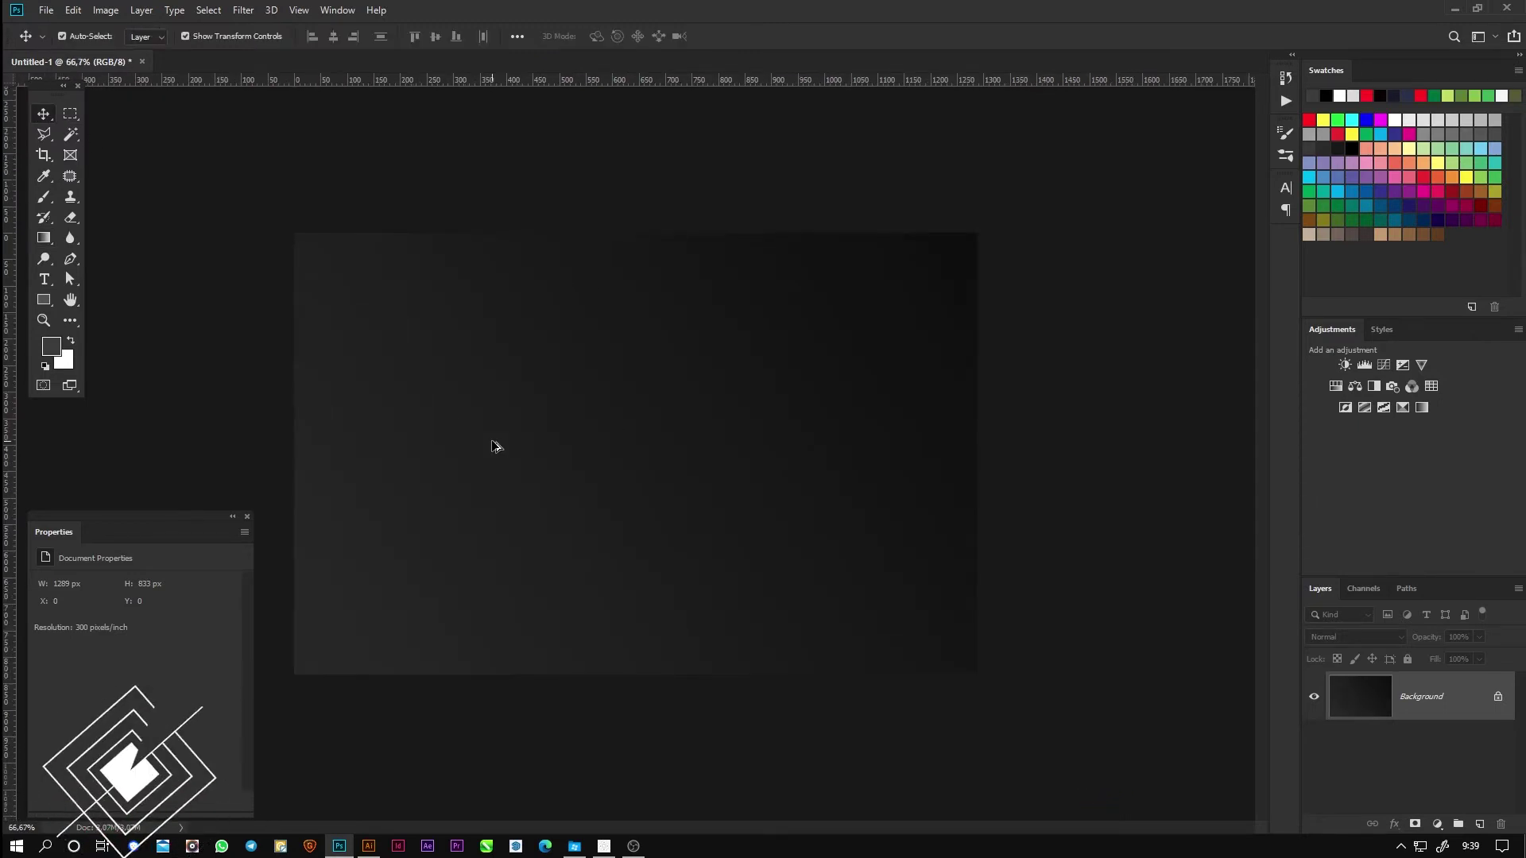
Step: Place the panoramic New York City Manhattan dusk JPG as an embedded image and flip it horizontally
{"action": "left_click", "coordinate": [46, 10]}
{"action": "left_click", "coordinate": [99, 307]}
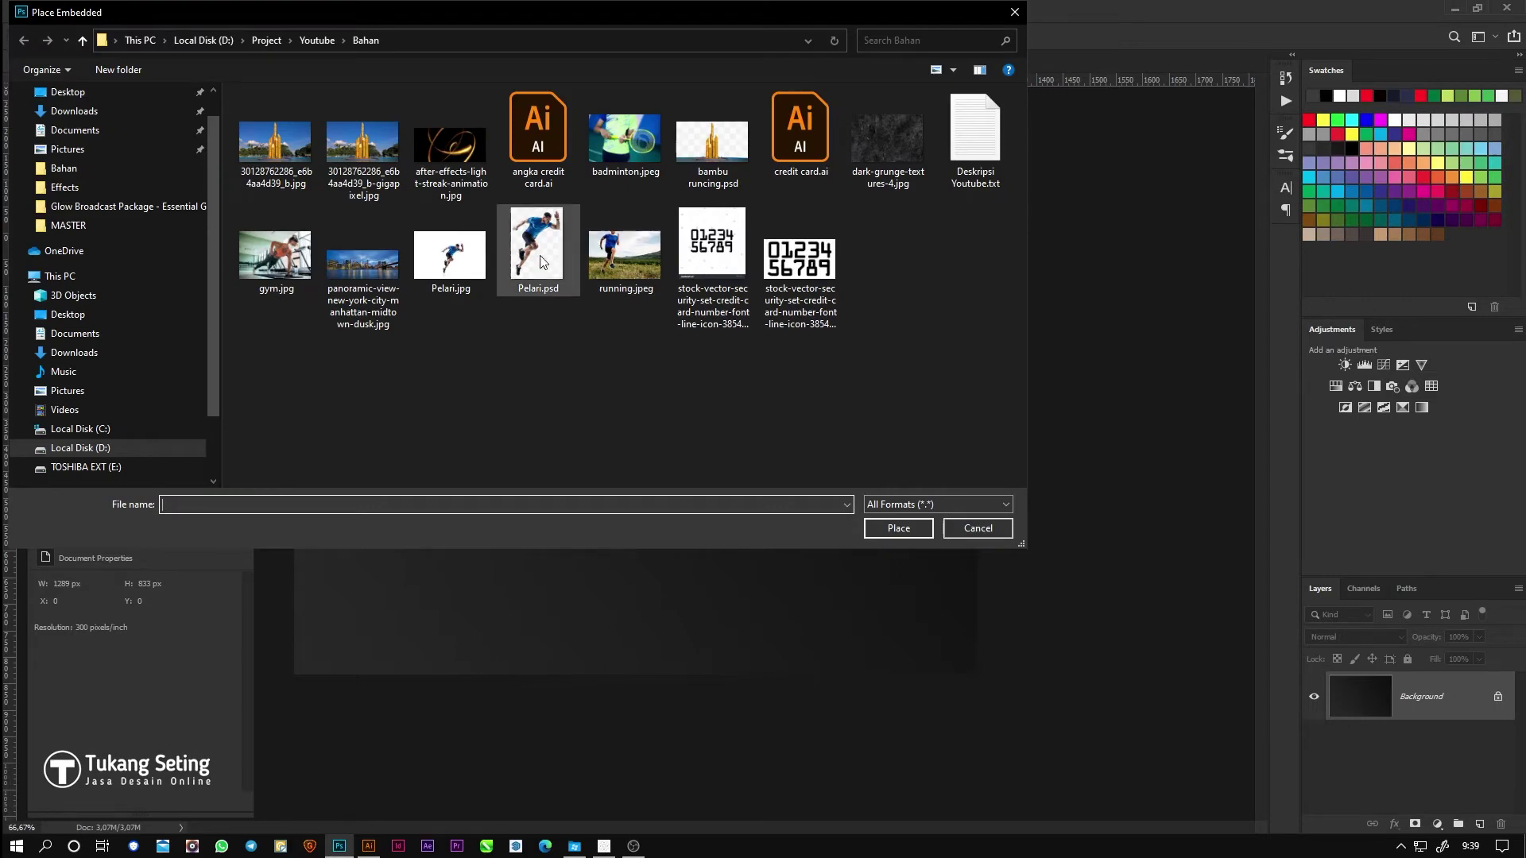
{"action": "double_click", "coordinate": [362, 262]}
{"action": "left_click", "coordinate": [74, 9]}
{"action": "mouse_move", "coordinate": [137, 355]}
{"action": "left_click", "coordinate": [318, 547]}
Step: Scale the placed panorama to about 3399 × 1329 px, position its skyline across the whole canvas and commit the transform
{"action": "scroll", "coordinate": [825, 379], "scroll_direction": "down", "scroll_amount": 3}
{"action": "left_click_drag", "start_coordinate": [826, 380], "coordinate": [1161, 245]}
{"action": "left_click_drag", "start_coordinate": [746, 498], "coordinate": [664, 498]}
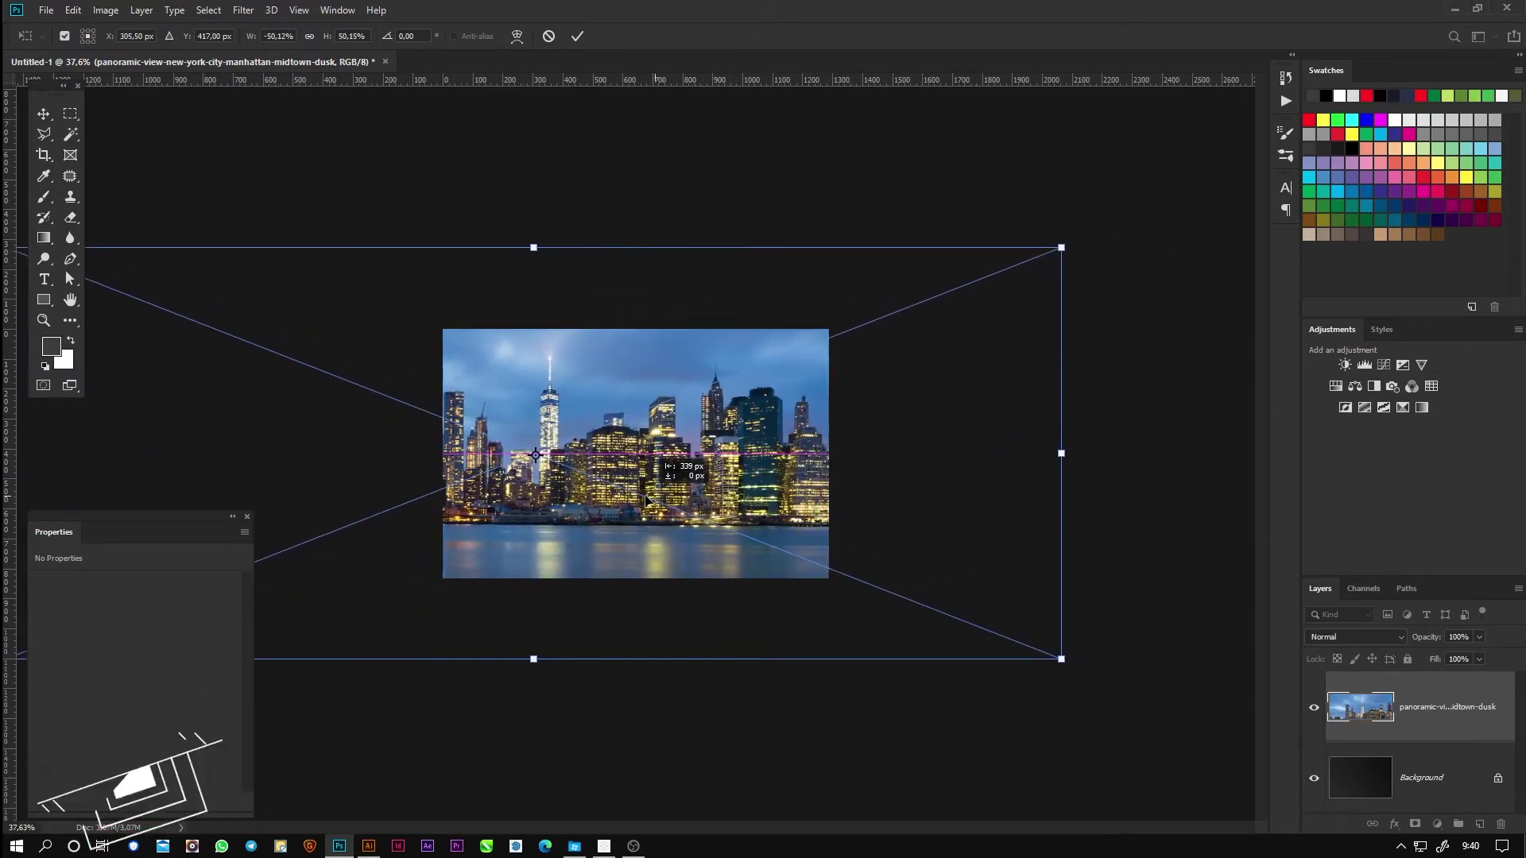
{"action": "left_click_drag", "start_coordinate": [1079, 247], "coordinate": [1042, 254]}
{"action": "left_click_drag", "start_coordinate": [887, 383], "coordinate": [884, 398]}
{"action": "key", "text": "Return"}
{"action": "key", "text": "ctrl+0"}
{"action": "scroll", "coordinate": [731, 559], "scroll_direction": "down", "scroll_amount": 3}
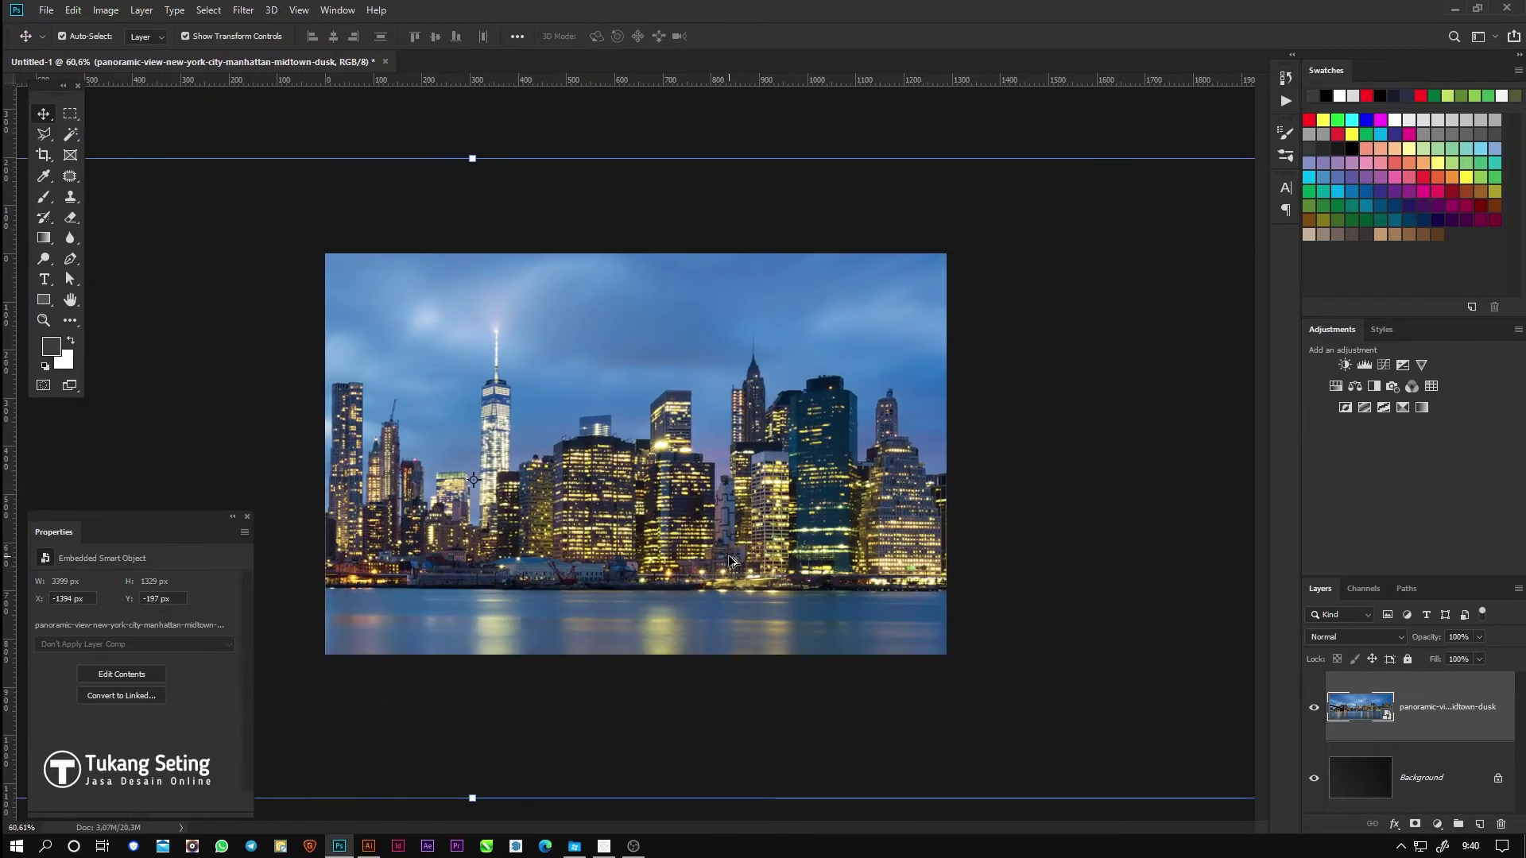
Step: Try the Color Dodge blend mode on the panorama layer, and close the panorama's separate document
{"action": "left_click", "coordinate": [1382, 640]}
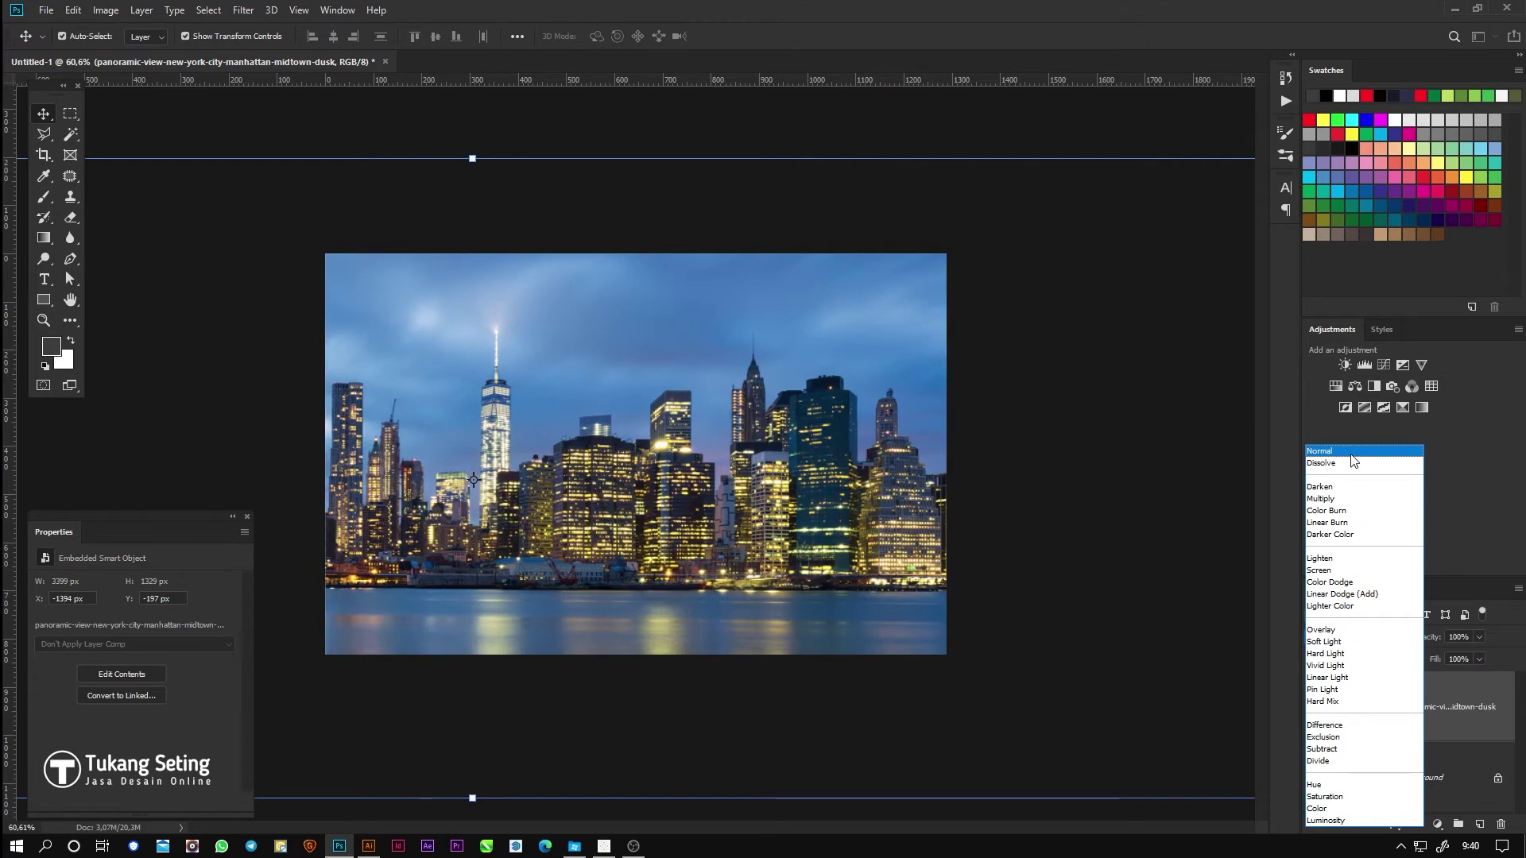
{"action": "left_click", "coordinate": [1348, 584]}
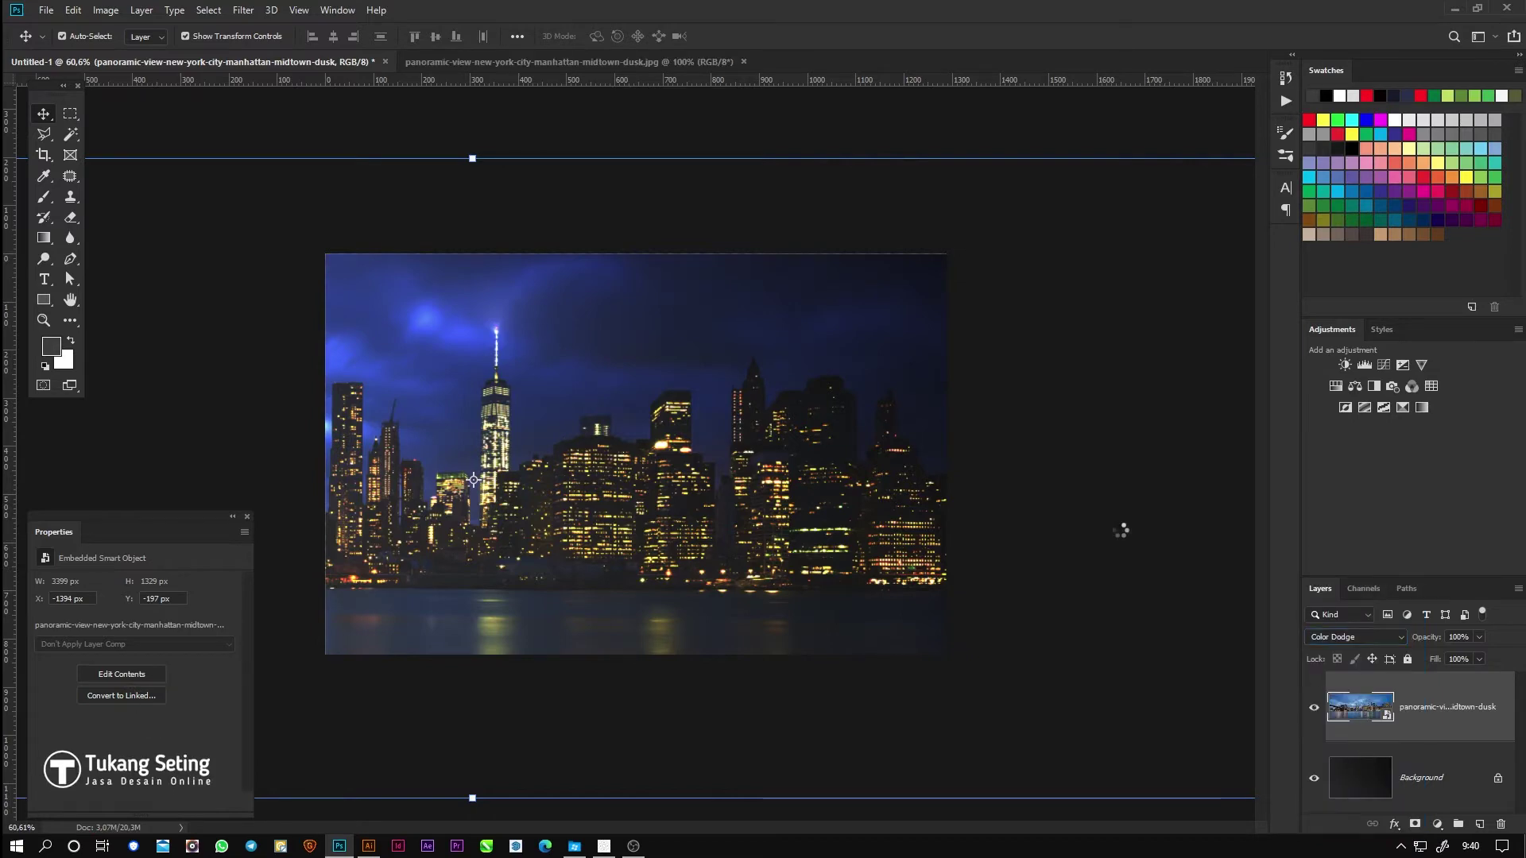
{"action": "key", "text": "ctrl+Tab"}
{"action": "left_click", "coordinate": [747, 62]}
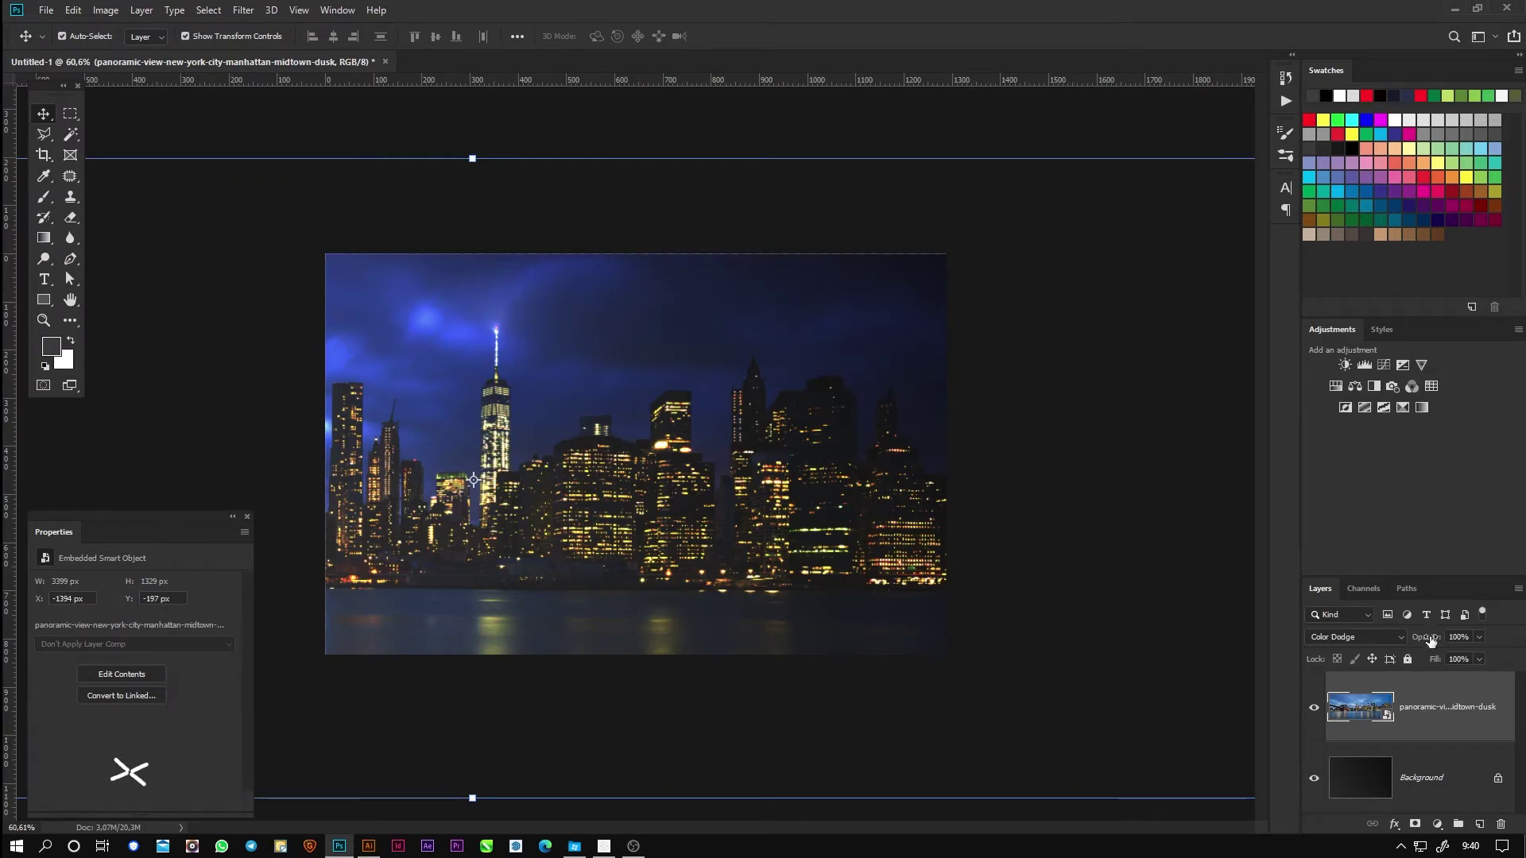
Step: Try several blend modes on the panorama layer and set it to Difference
{"action": "left_click", "coordinate": [1367, 636]}
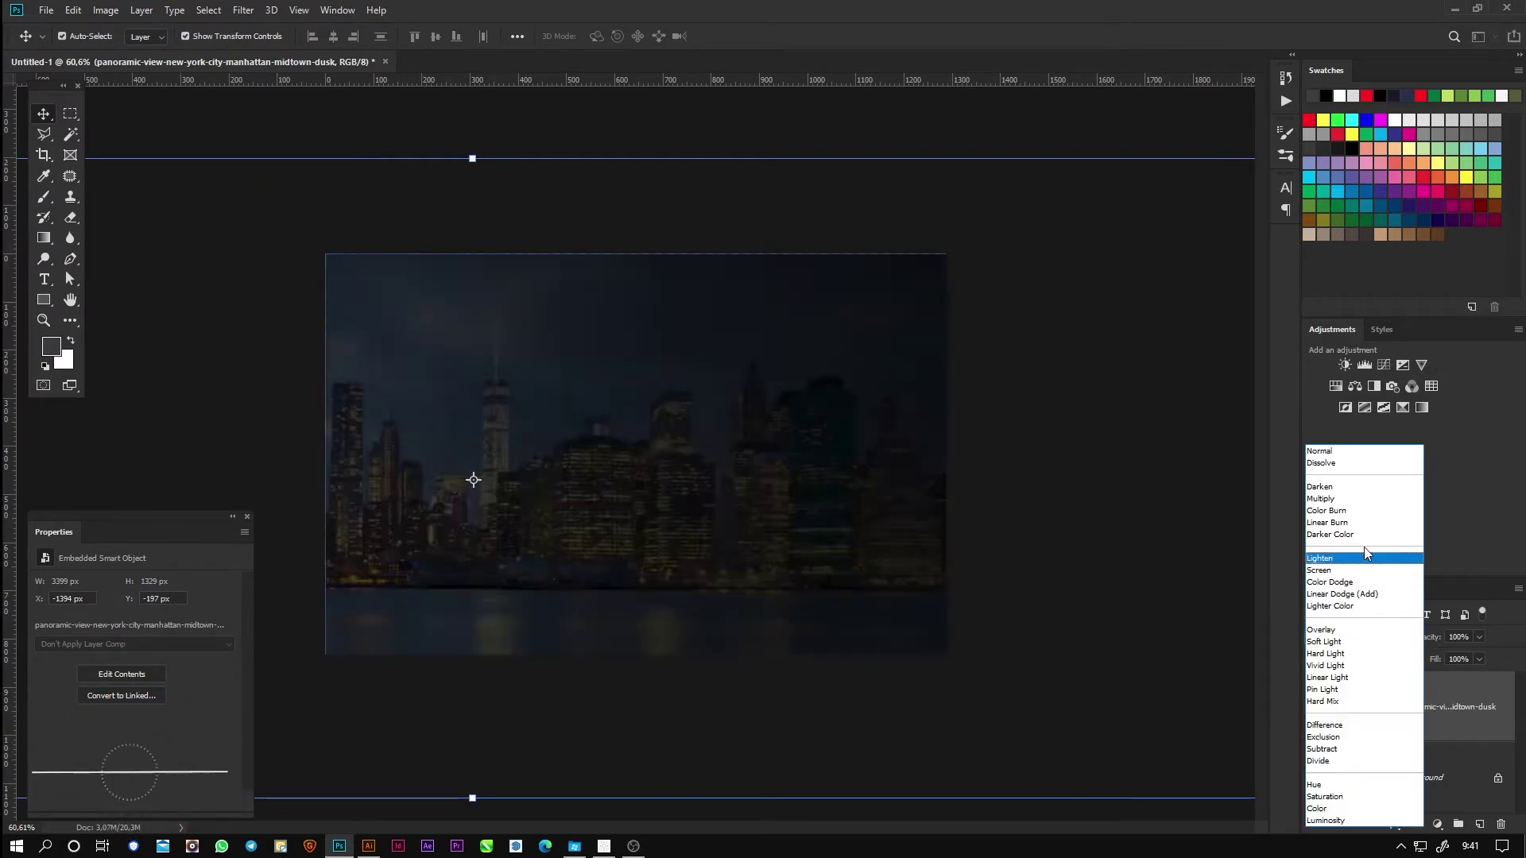
{"action": "left_click", "coordinate": [1361, 456]}
{"action": "scroll", "coordinate": [1361, 641], "scroll_direction": "down", "scroll_amount": 12}
{"action": "scroll", "coordinate": [1361, 640], "scroll_direction": "down", "scroll_amount": 4}
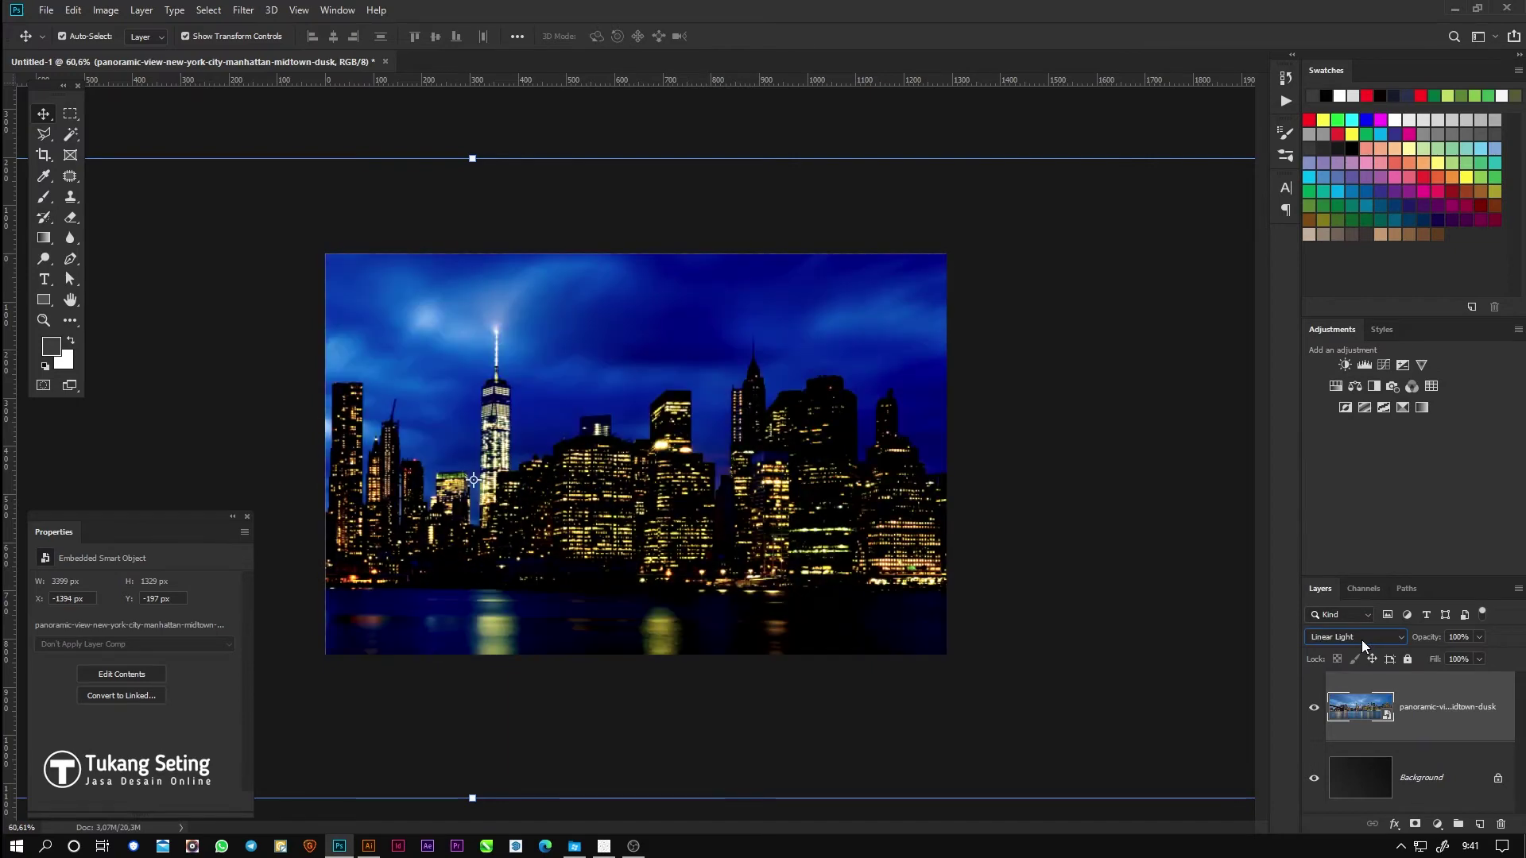
{"action": "scroll", "coordinate": [1362, 640], "scroll_direction": "down", "scroll_amount": 3}
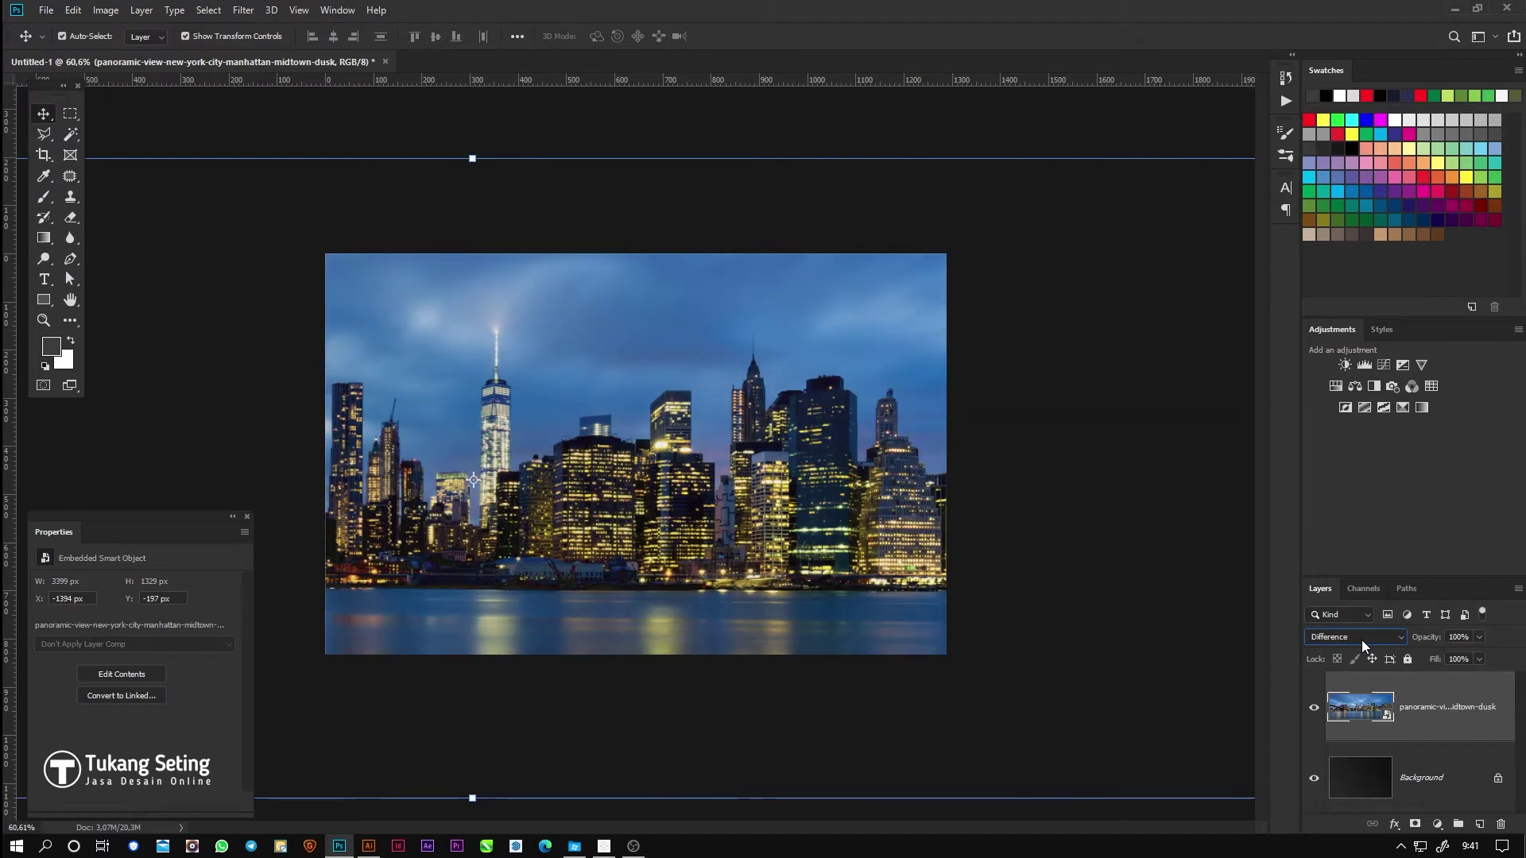
{"action": "left_click", "coordinate": [1362, 640]}
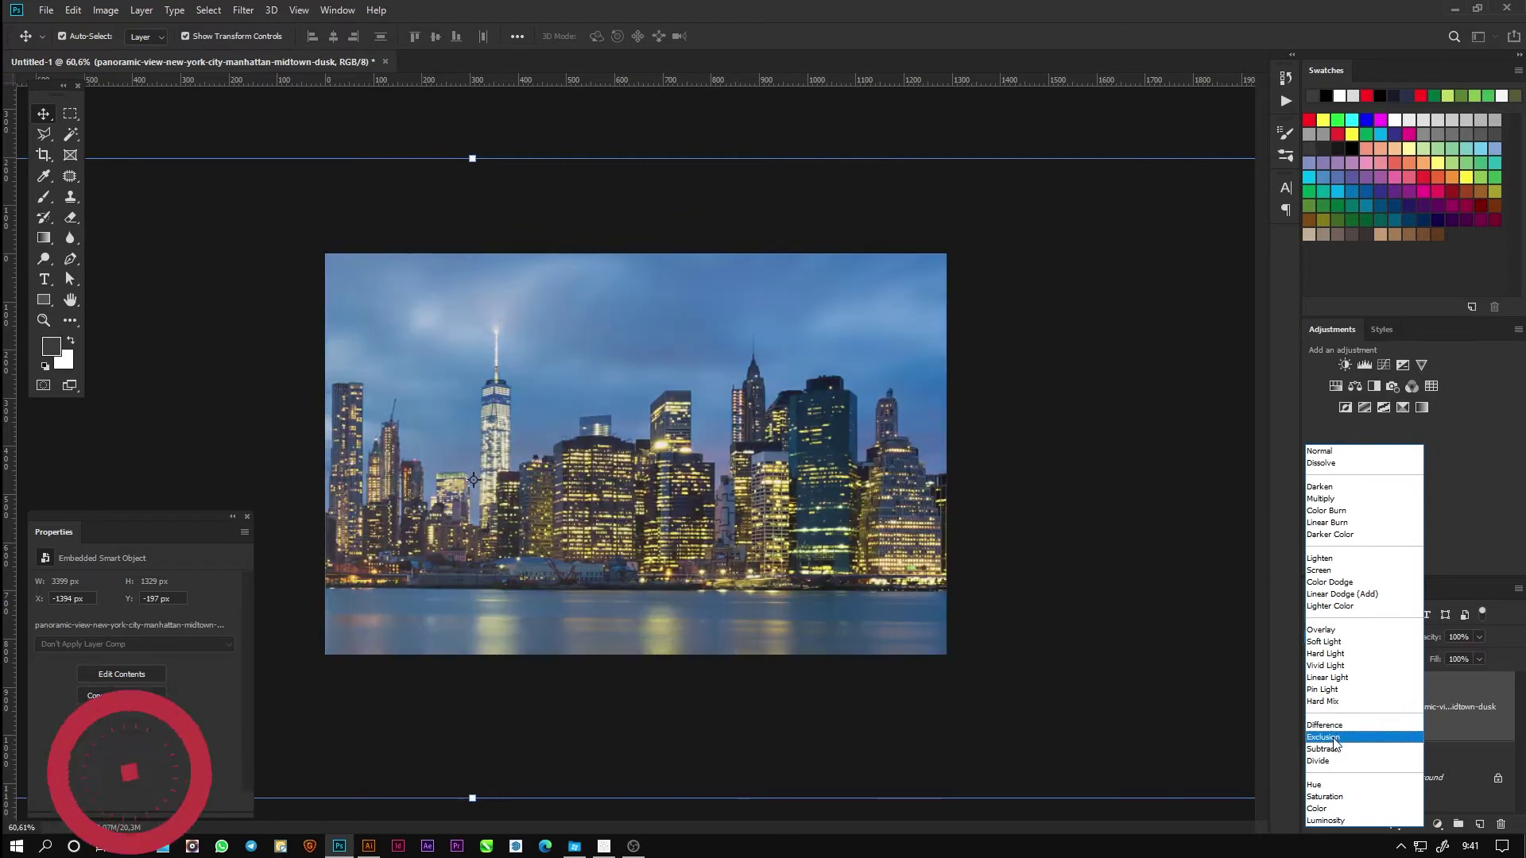
{"action": "left_click", "coordinate": [1324, 725]}
Step: Add a Levels adjustment above the panorama with input levels 26, 0.76 and 236 and a white output level of 194
{"action": "left_click", "coordinate": [1438, 825]}
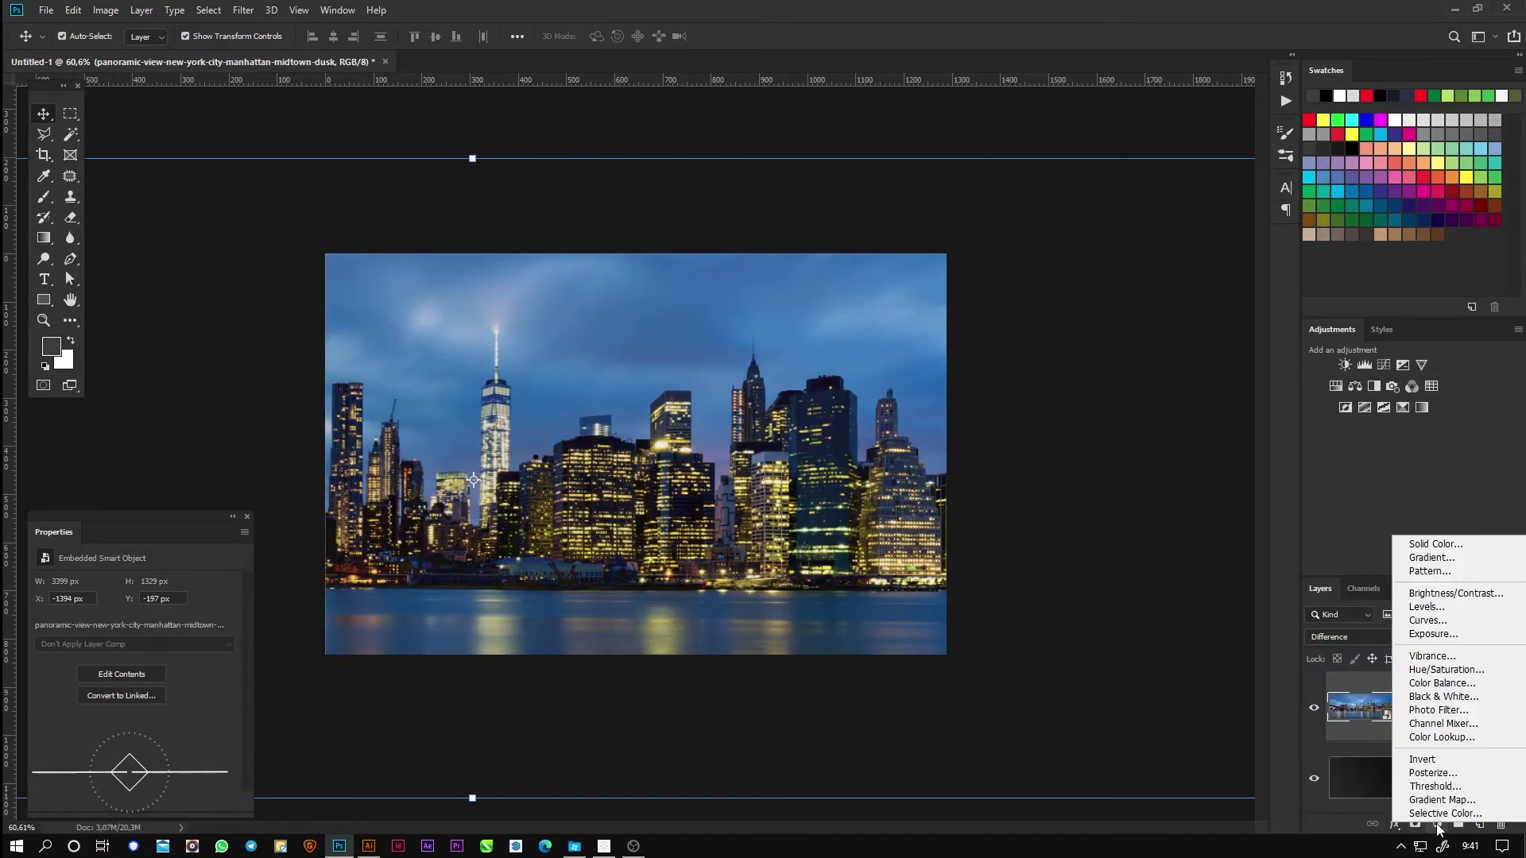
{"action": "left_click", "coordinate": [1426, 607]}
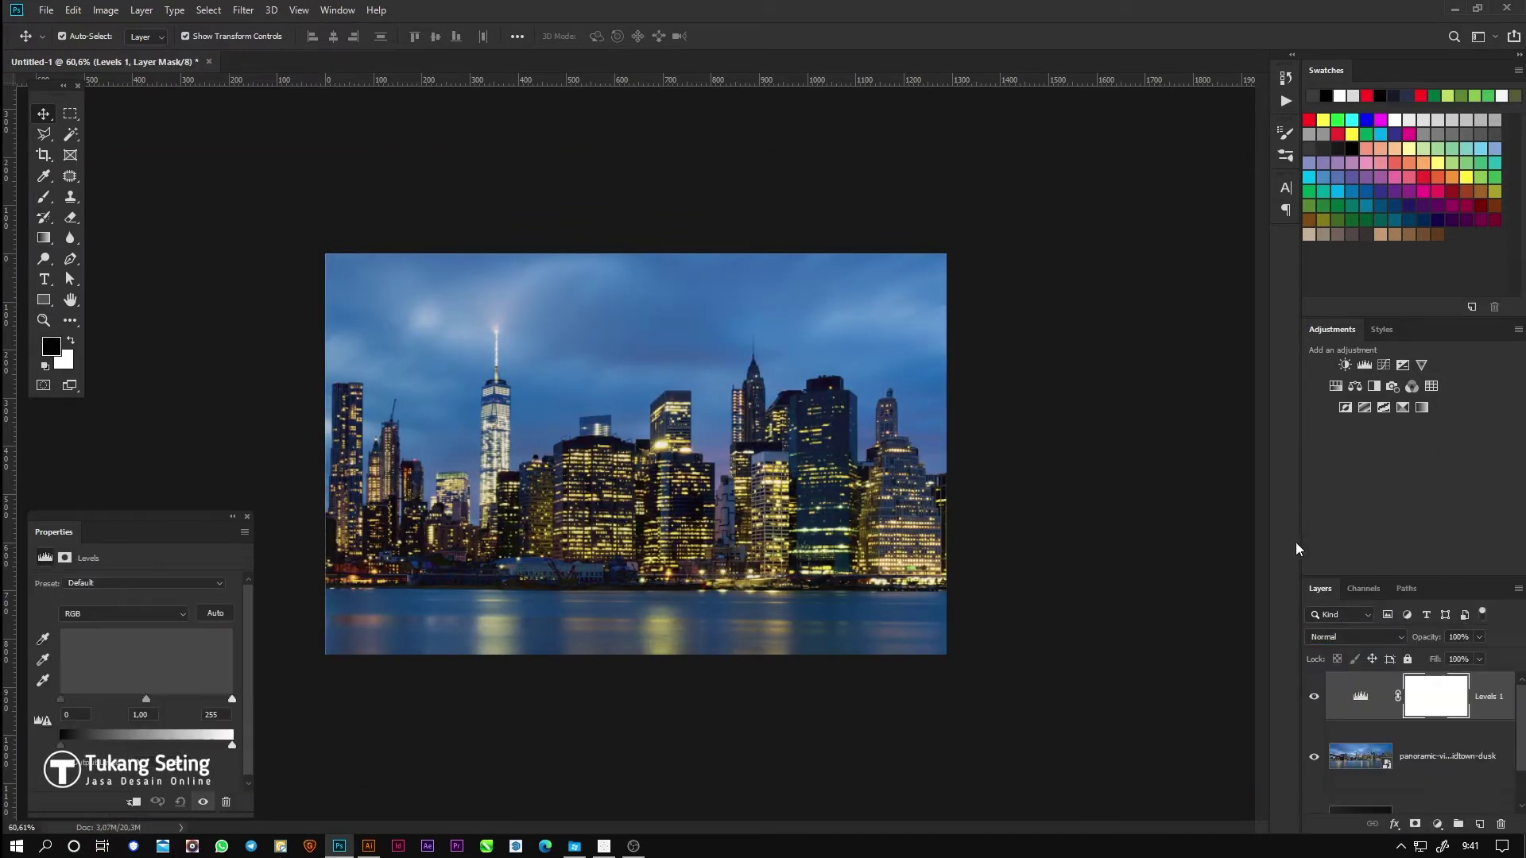
{"action": "left_click_drag", "start_coordinate": [230, 748], "coordinate": [170, 702]}
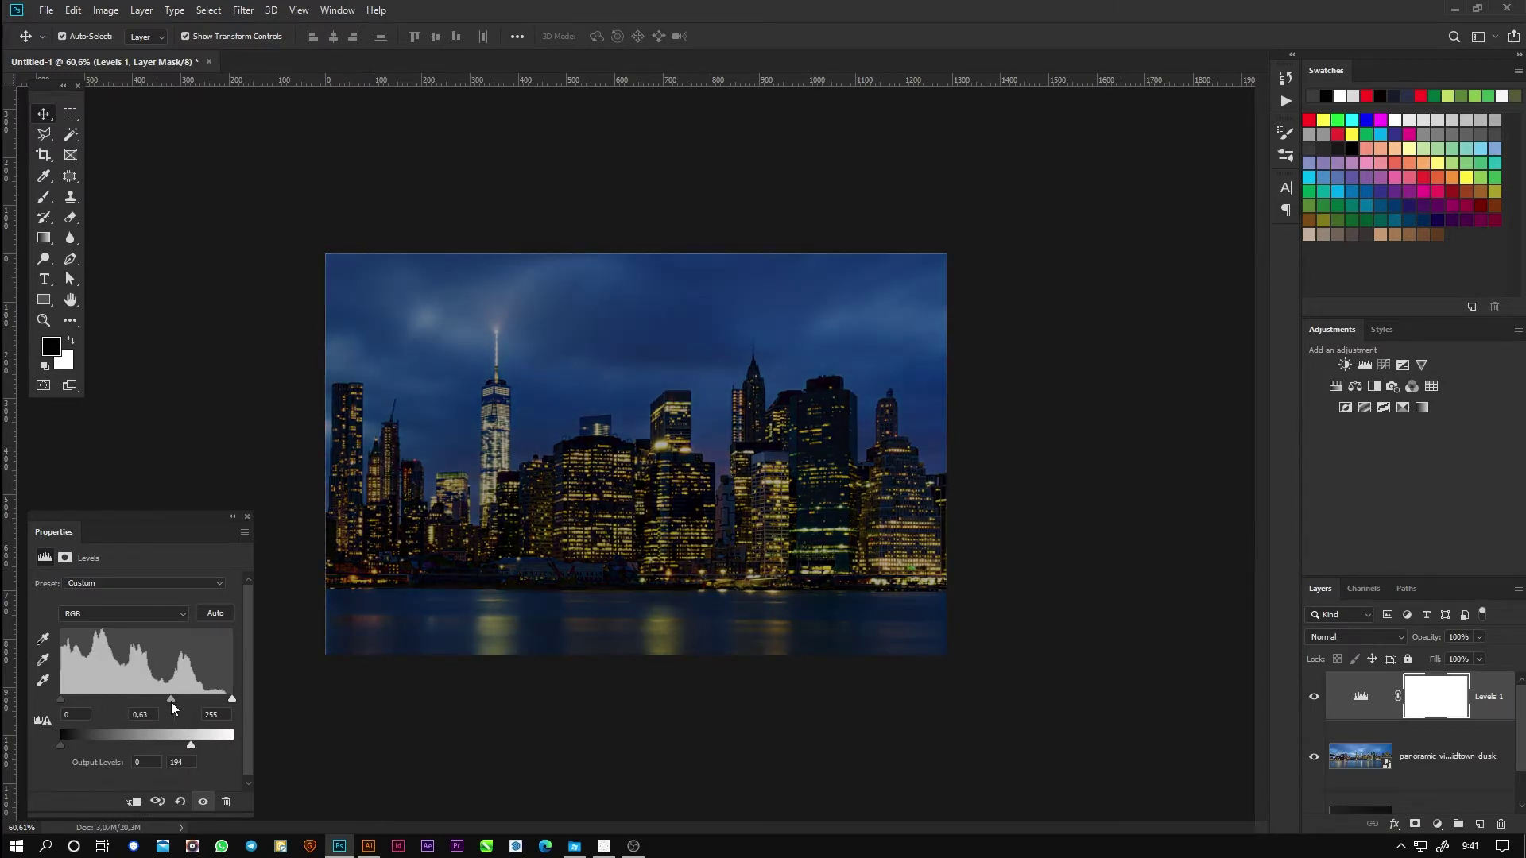
{"action": "left_click_drag", "start_coordinate": [61, 703], "coordinate": [78, 702]}
{"action": "left_click_drag", "start_coordinate": [231, 702], "coordinate": [161, 700]}
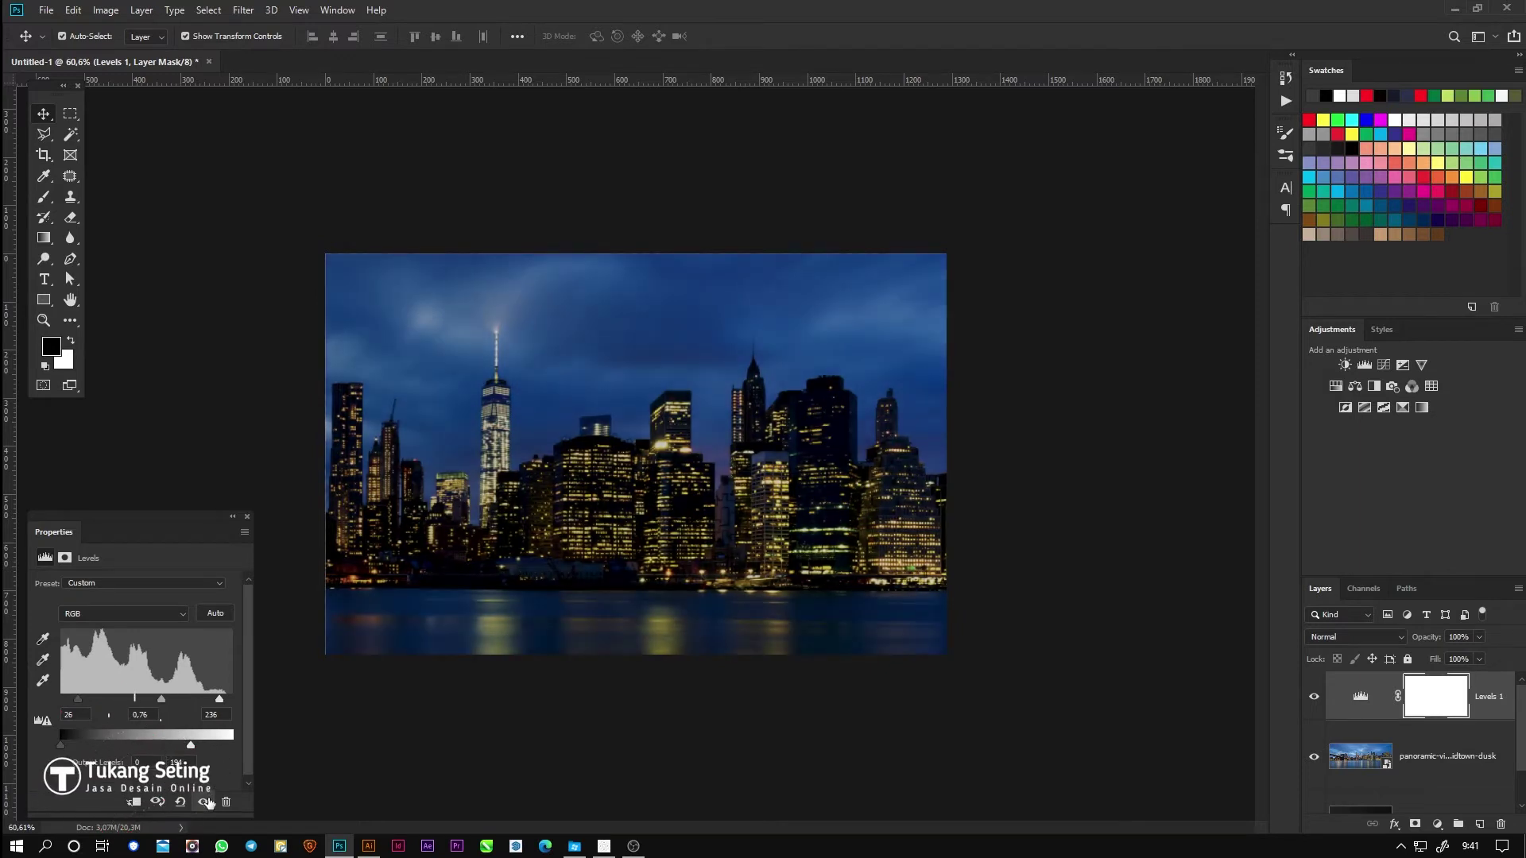
Step: Add a Black & White adjustment above the Levels layer with Reds at 67, lower its opacity and deselect it
{"action": "left_click", "coordinate": [1436, 824]}
{"action": "left_click", "coordinate": [1427, 701]}
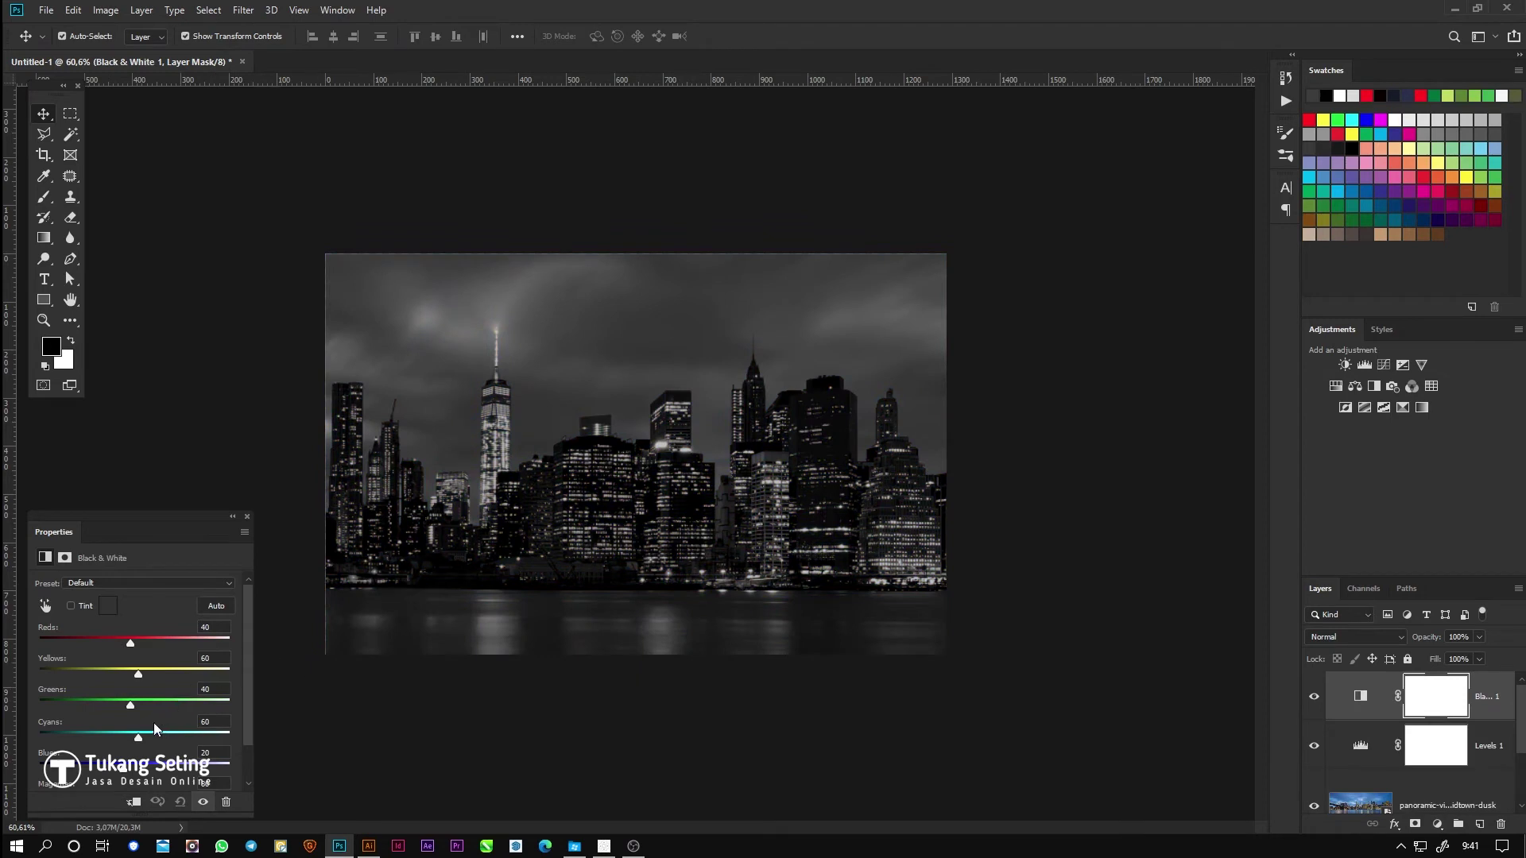
{"action": "left_click_drag", "start_coordinate": [146, 642], "coordinate": [141, 642]}
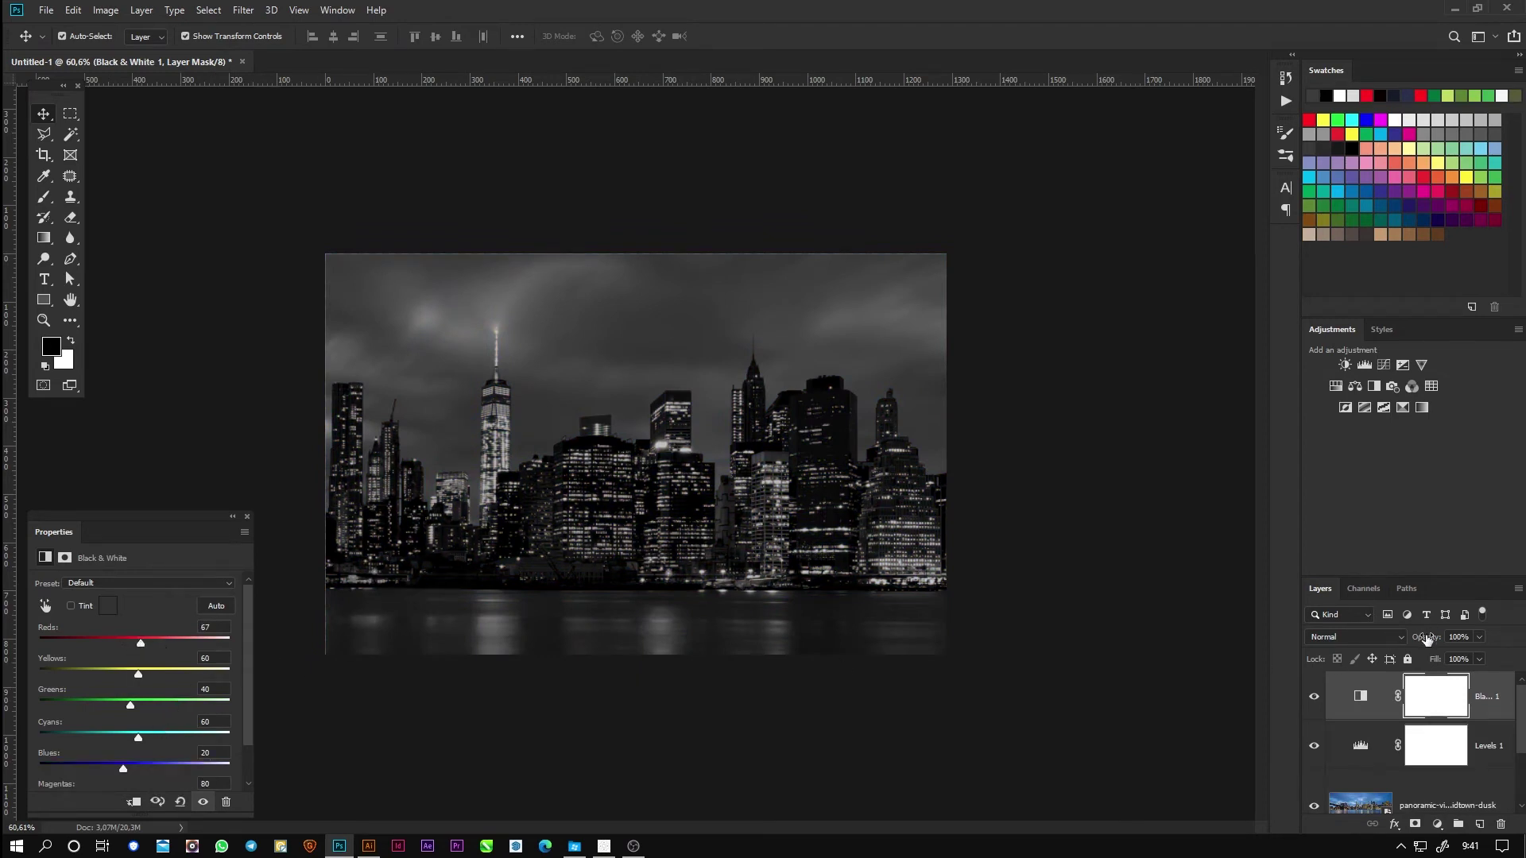
{"action": "left_click_drag", "start_coordinate": [1393, 642], "coordinate": [1399, 642]}
{"action": "left_click", "coordinate": [1082, 698]}
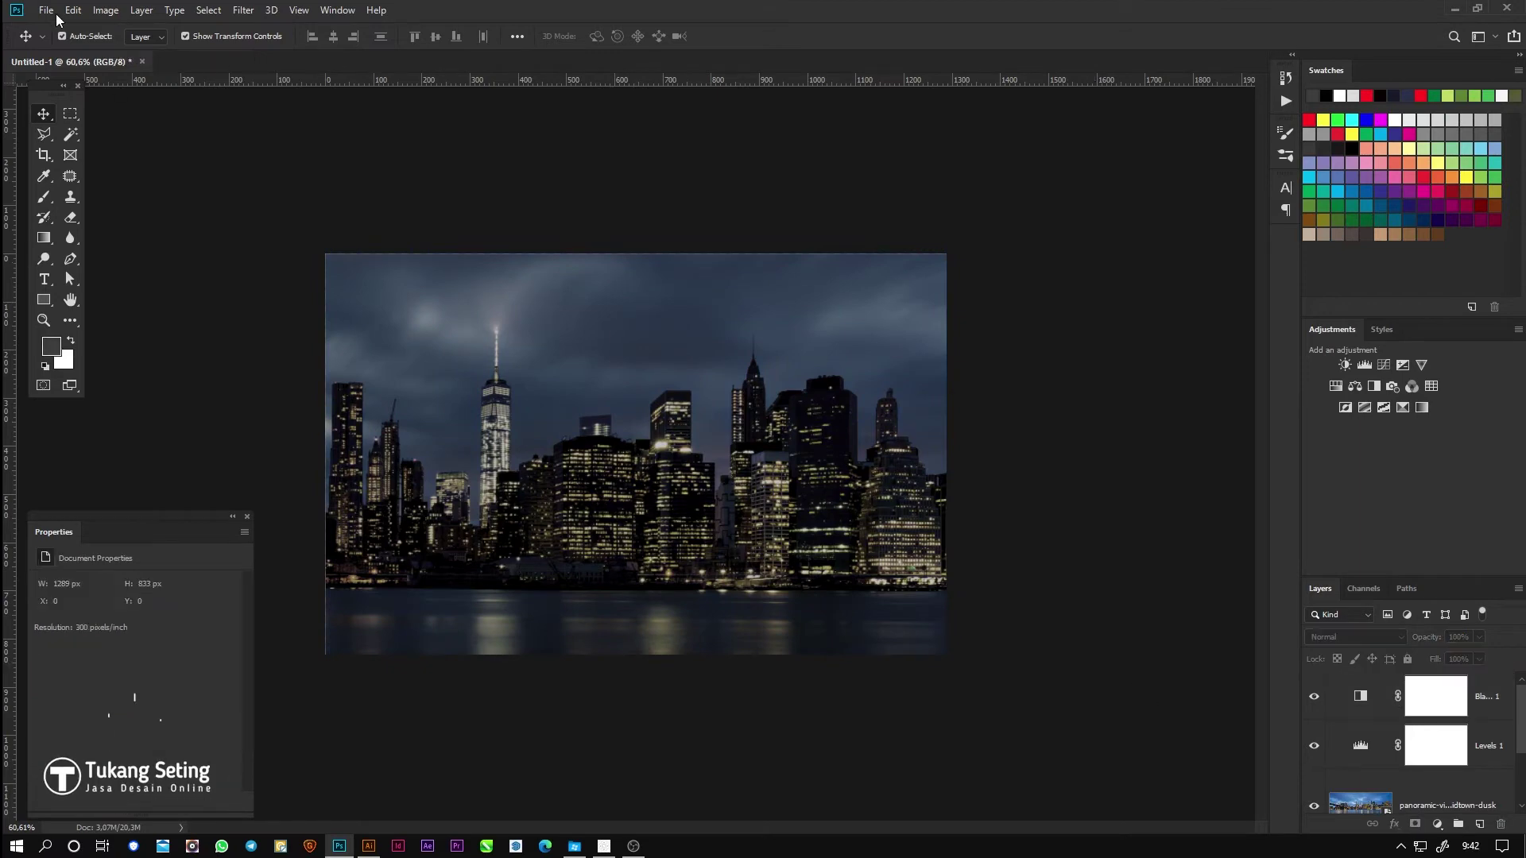
Step: Switch to the credit card.ai document in Illustrator, at the clear area above the slanted stripe pattern
{"action": "left_click", "coordinate": [367, 845]}
{"action": "left_click_drag", "start_coordinate": [243, 174], "coordinate": [986, 342]}
{"action": "left_click_drag", "start_coordinate": [746, 402], "coordinate": [780, 508]}
{"action": "left_click_drag", "start_coordinate": [729, 409], "coordinate": [706, 539]}
Step: Draw a thin, tall vertical white rectangle above the existing slanted stripe pattern
{"action": "left_click", "coordinate": [56, 230]}
{"action": "left_click_drag", "start_coordinate": [267, 594], "coordinate": [272, 198]}
{"action": "key", "text": "ctrl+z"}
{"action": "left_click_drag", "start_coordinate": [181, 125], "coordinate": [181, 549]}
Step: Duplicate the thin white bar slightly to its right and repeat the copy to build a wide row of even vertical stripes
{"action": "key", "text": "v"}
{"action": "left_click_drag", "start_coordinate": [183, 225], "coordinate": [193, 228]}
{"action": "key", "text": "ctrl+d"}
{"action": "key", "text": "ctrl+d"}
{"action": "key", "text": "ctrl+d"}
{"action": "key", "text": "ctrl+d"}
{"action": "key", "text": "ctrl+d"}
{"action": "key", "text": "ctrl+d"}
{"action": "key", "text": "ctrl+d"}
{"action": "key", "text": "ctrl+d"}
{"action": "key", "text": "ctrl+d"}
{"action": "key", "text": "ctrl+d"}
{"action": "key", "text": "ctrl+d"}
{"action": "key", "text": "ctrl+d"}
{"action": "key", "text": "ctrl+d"}
{"action": "key", "text": "ctrl+d"}
{"action": "key", "text": "ctrl+d"}
{"action": "key", "text": "ctrl+d"}
{"action": "key", "text": "ctrl+d"}
{"action": "key", "text": "ctrl+d"}
{"action": "key", "text": "ctrl+d"}
{"action": "key", "text": "ctrl+d"}
{"action": "key", "text": "ctrl+d"}
{"action": "key", "text": "ctrl+d"}
{"action": "key", "text": "ctrl+d"}
{"action": "key", "text": "ctrl+d"}
{"action": "key", "text": "ctrl+d"}
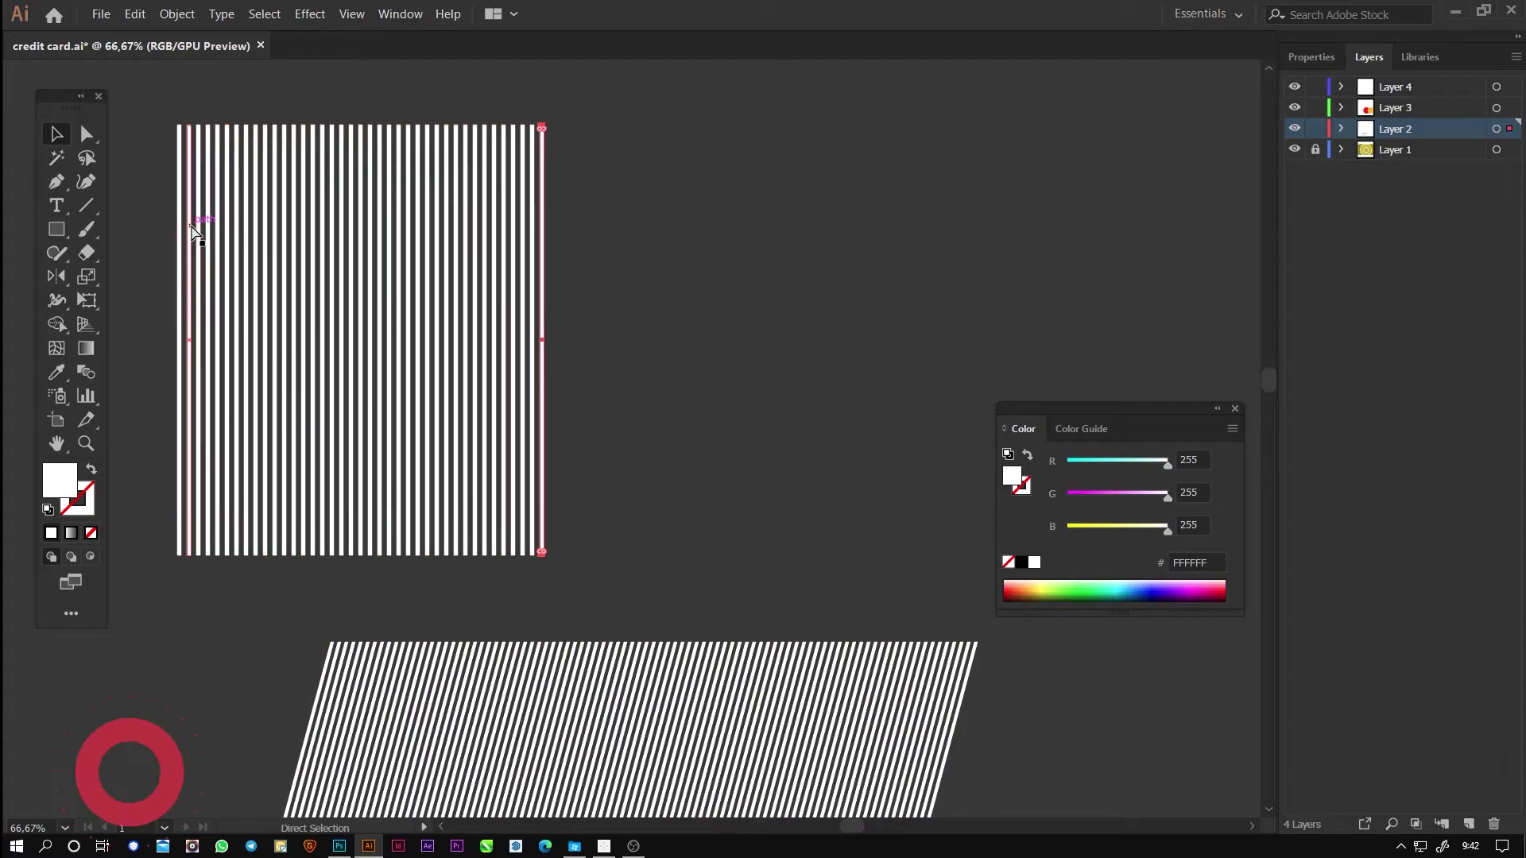
{"action": "key", "text": "ctrl+d"}
Step: Slant the new stripes by shifting all their upper anchor points to the right, and delete this stripe set
{"action": "left_click", "coordinate": [85, 133]}
{"action": "left_click_drag", "start_coordinate": [151, 106], "coordinate": [960, 127]}
{"action": "left_click", "coordinate": [58, 134]}
{"action": "left_click", "coordinate": [138, 132]}
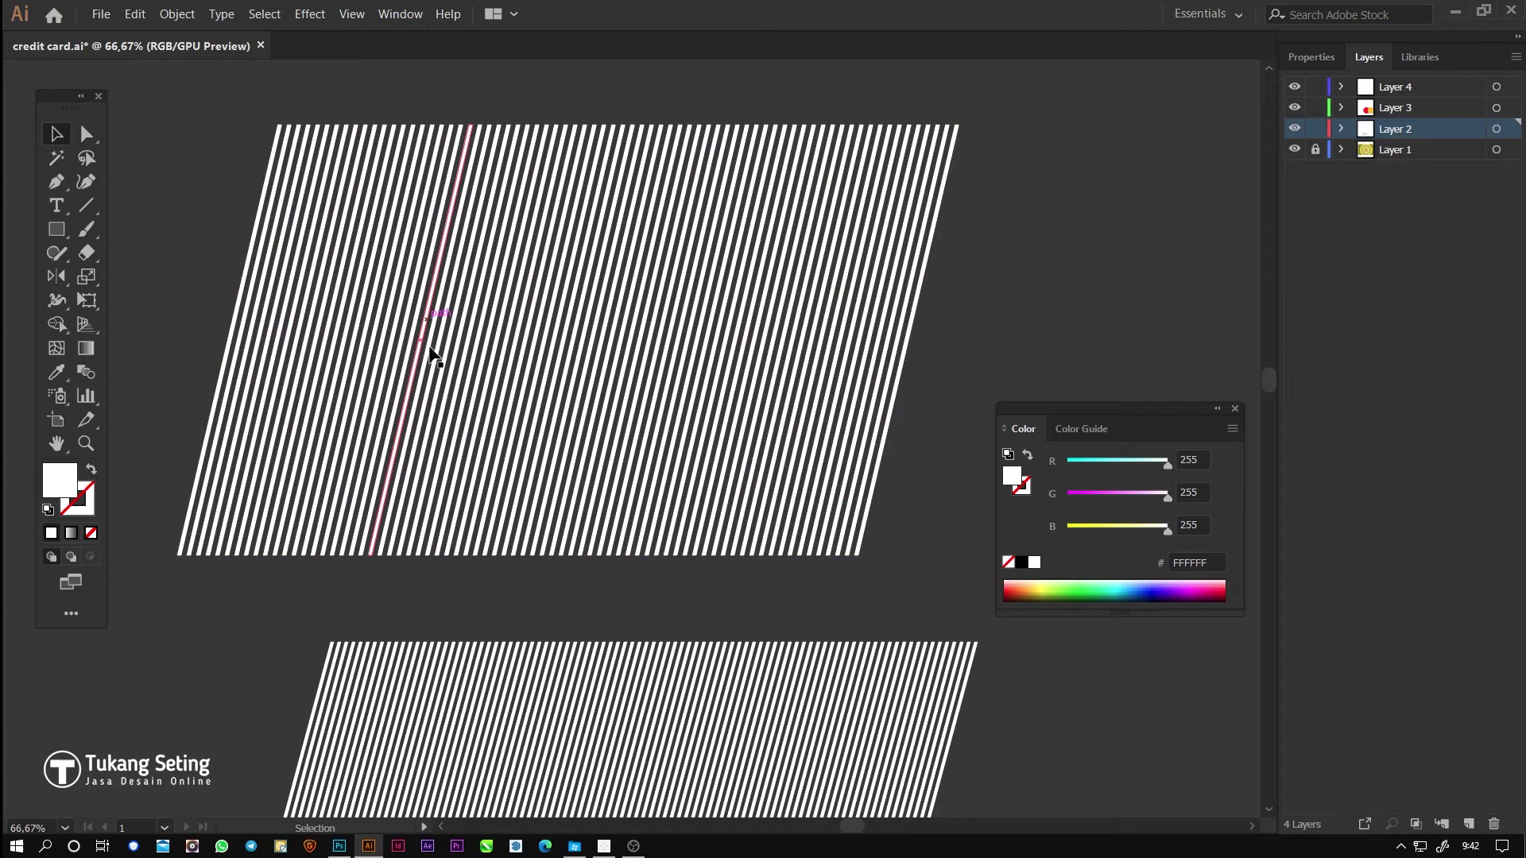
{"action": "left_click_drag", "start_coordinate": [219, 152], "coordinate": [960, 298]}
{"action": "key", "text": "Delete"}
Step: Copy the existing slanted stripe pattern and paste it into the Photoshop card document as a smart object
{"action": "left_click_drag", "start_coordinate": [777, 472], "coordinate": [803, 136]}
{"action": "left_click_drag", "start_coordinate": [195, 212], "coordinate": [1085, 687]}
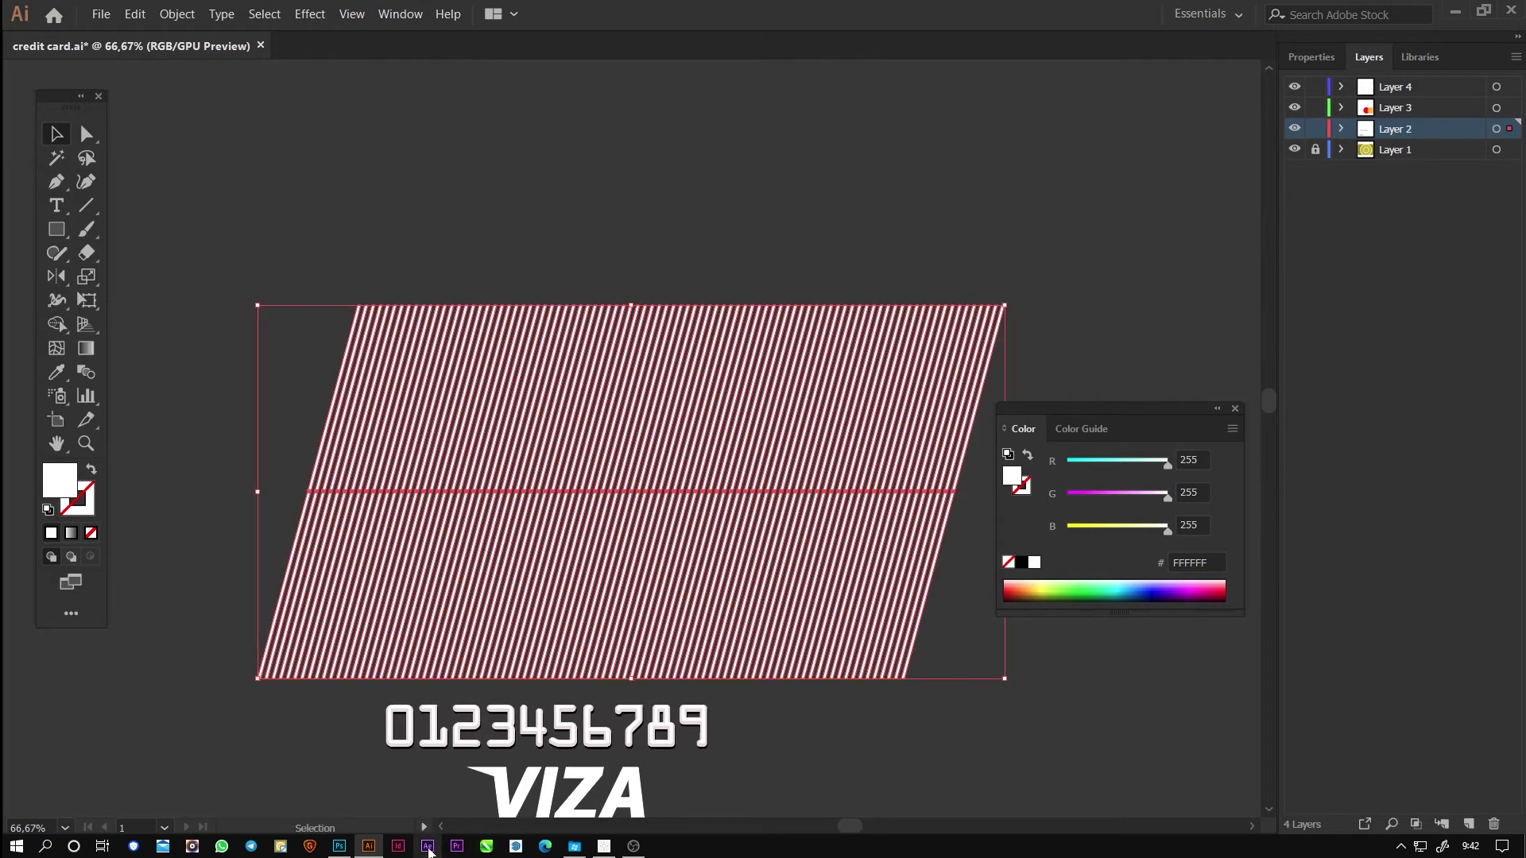
{"action": "left_click", "coordinate": [340, 847]}
{"action": "key", "text": "ctrl+v"}
{"action": "key", "text": "Return"}
Step: Scale the stripe pattern to about 1748 × 875 px so it covers the canvas, and set its opacity to 7%
{"action": "left_click_drag", "start_coordinate": [946, 300], "coordinate": [1056, 243]}
{"action": "key", "text": "Return"}
{"action": "left_click_drag", "start_coordinate": [1429, 637], "coordinate": [1350, 641]}
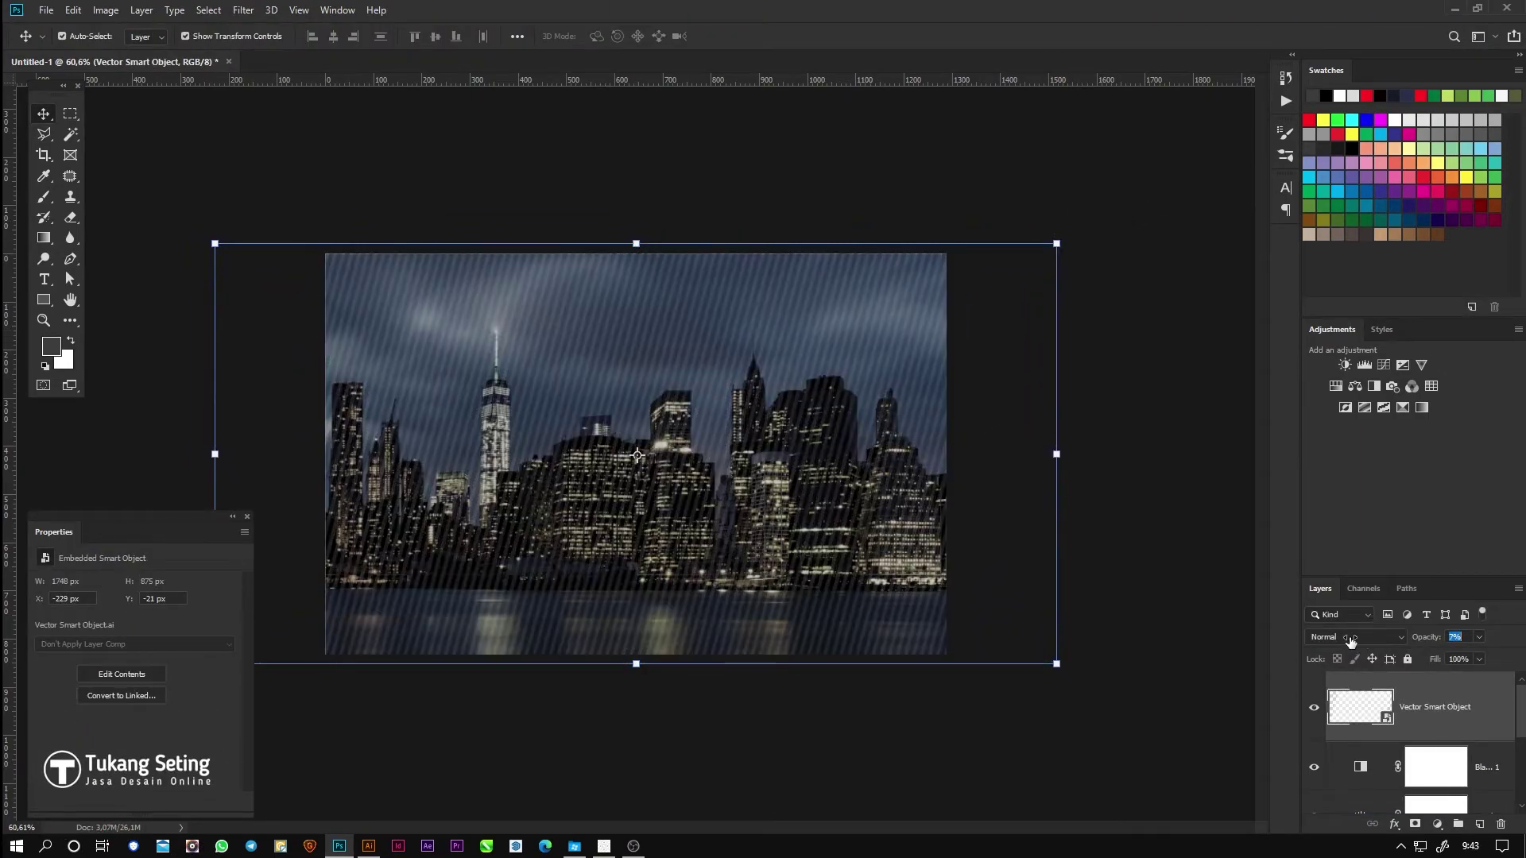
{"action": "left_click", "coordinate": [1169, 540]}
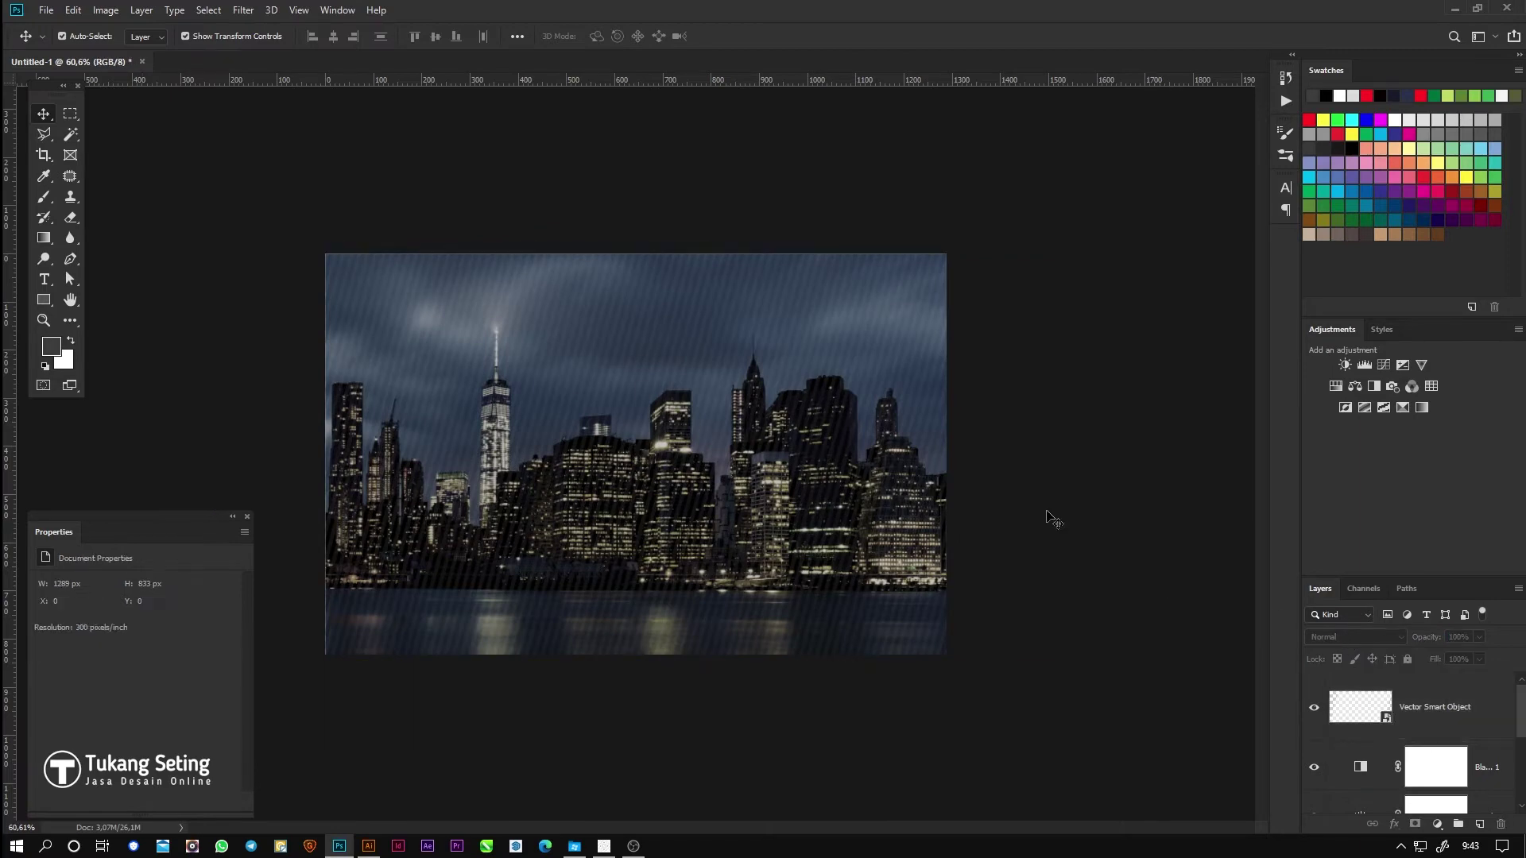
Step: Place bambu runcing.psd as an embedded image, scale it to about 1500 × 823 px along the canvas bottom and commit it
{"action": "left_click", "coordinate": [46, 9]}
{"action": "left_click", "coordinate": [88, 300]}
{"action": "double_click", "coordinate": [709, 153]}
{"action": "left_click_drag", "start_coordinate": [946, 628], "coordinate": [1010, 664]}
{"action": "left_click_drag", "start_coordinate": [1004, 277], "coordinate": [1044, 259]}
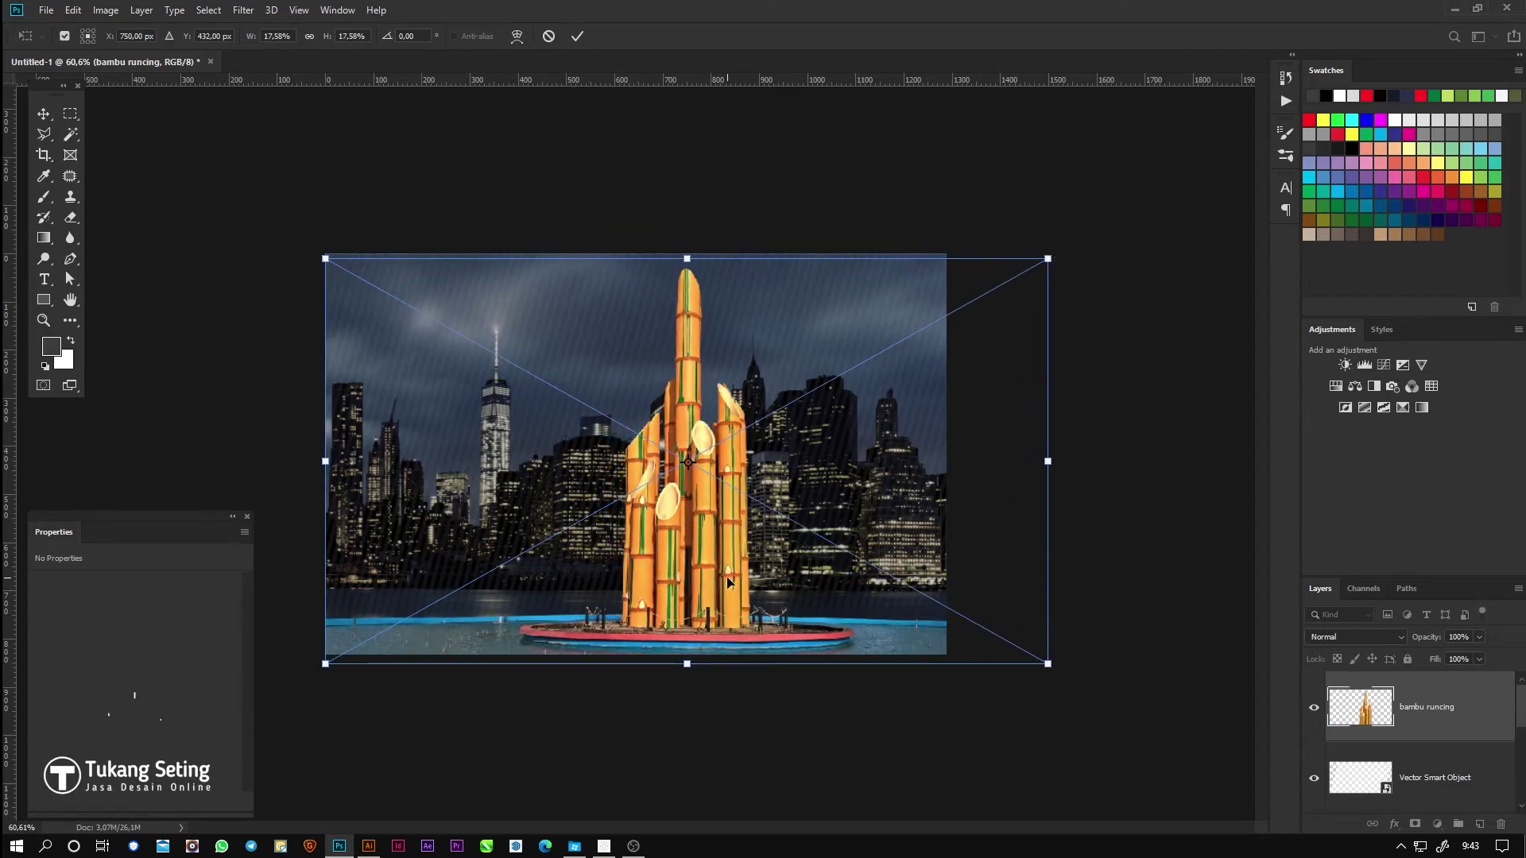
{"action": "key", "text": "Return"}
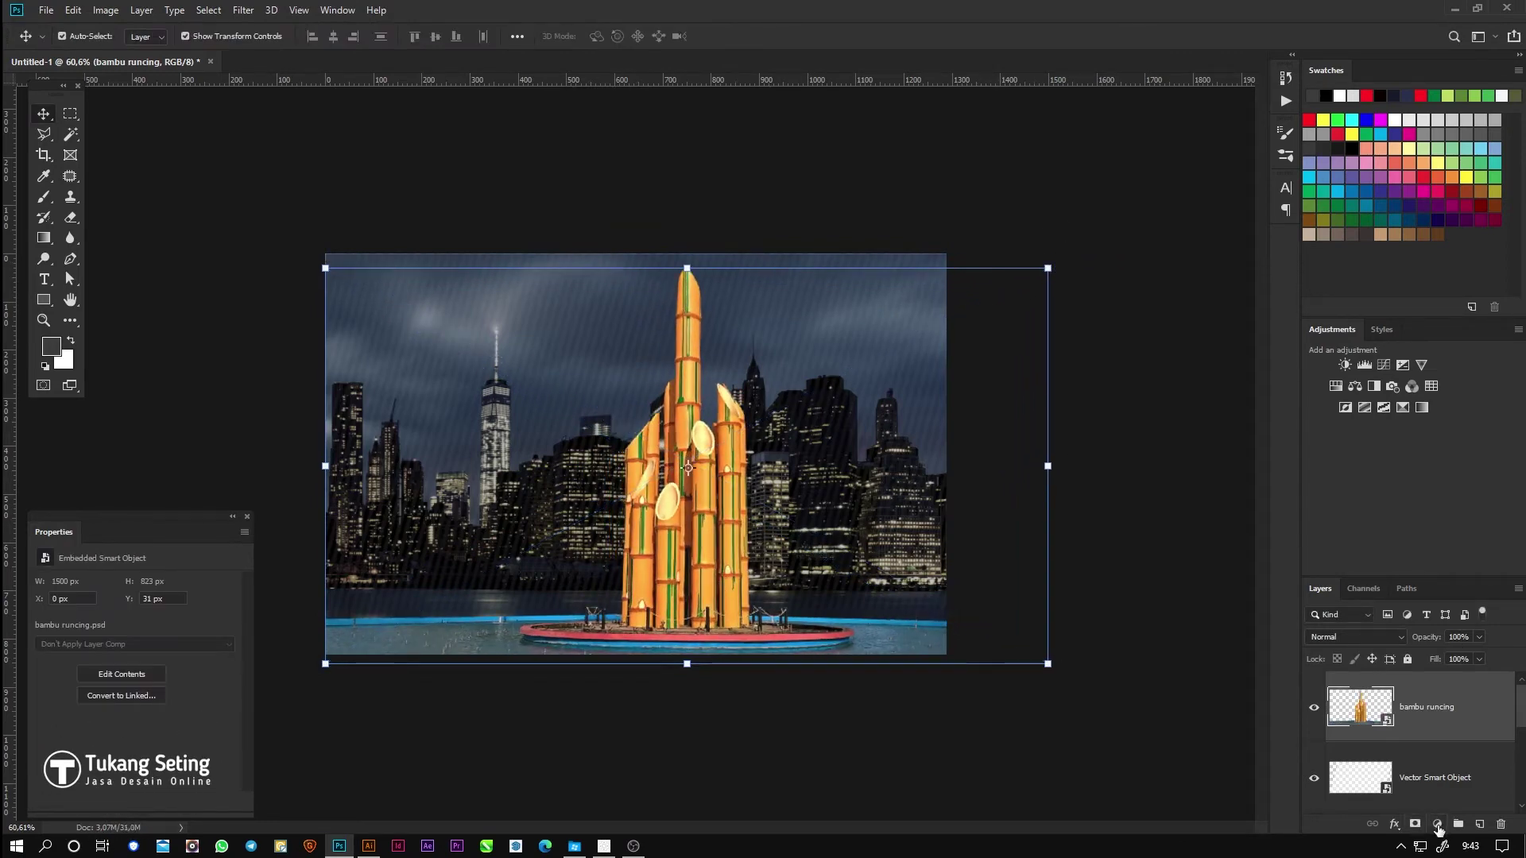
Step: Clip a Black & White adjustment to the bamboo monument with Reds 27, Yellows 35, Greens -15 and 86% opacity
{"action": "left_click", "coordinate": [1438, 829]}
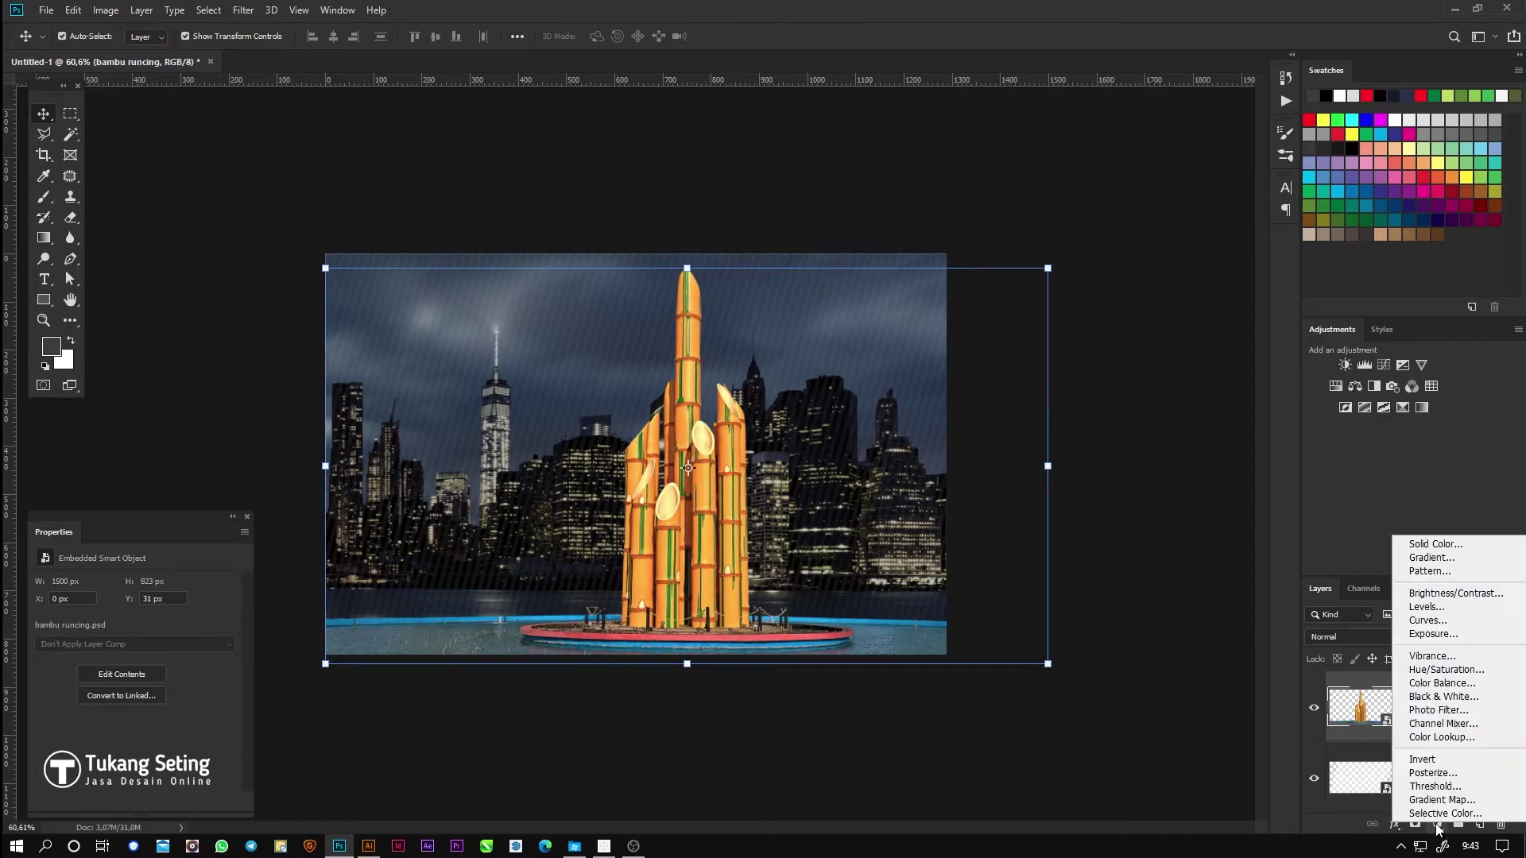
{"action": "left_click", "coordinate": [1423, 698]}
{"action": "left_click", "coordinate": [1385, 723], "text": "alt"}
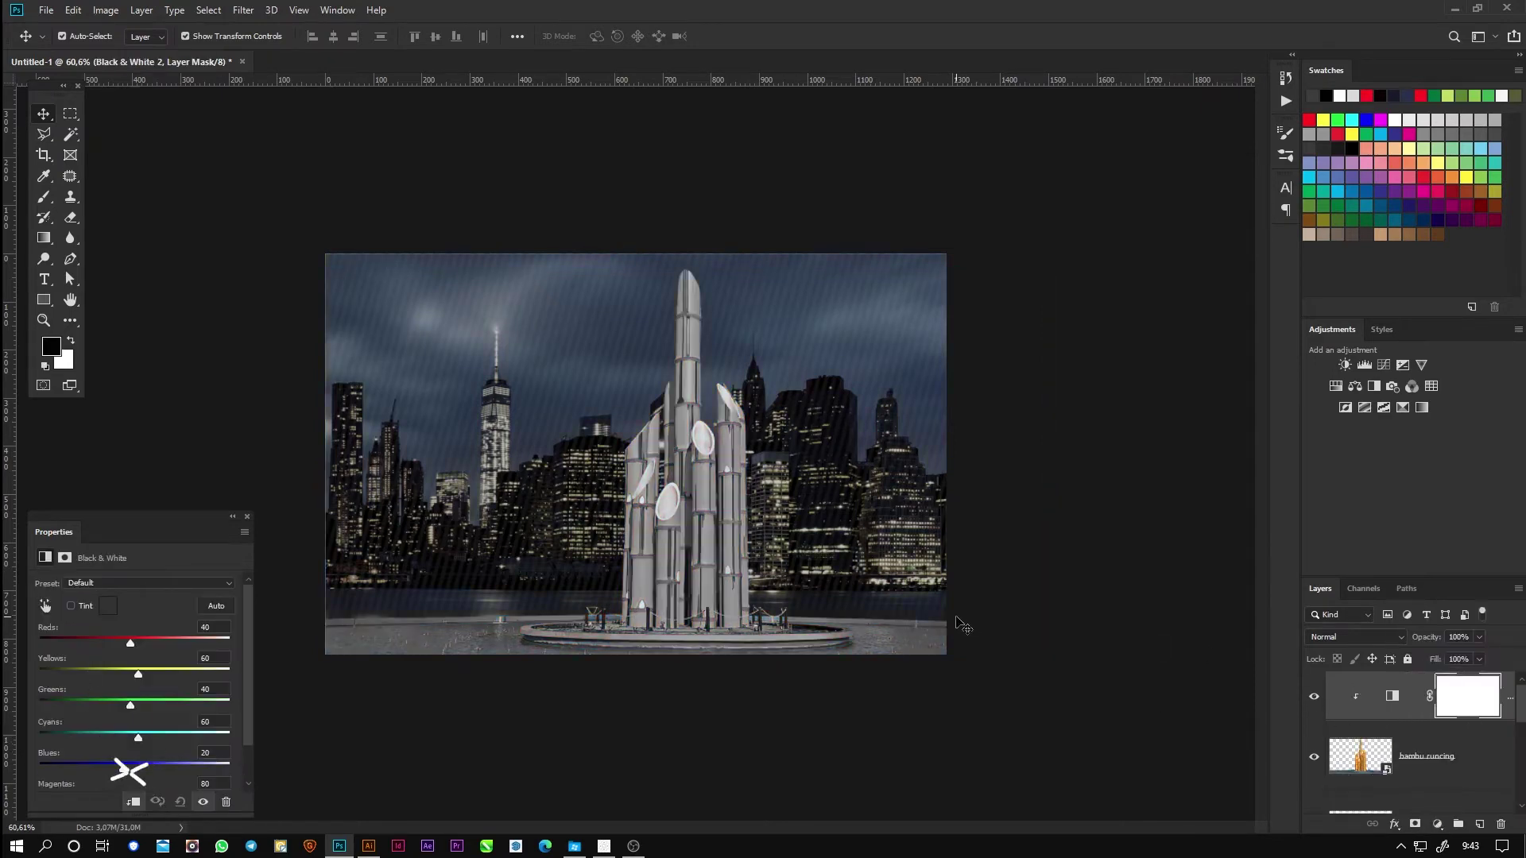
{"action": "left_click_drag", "start_coordinate": [138, 674], "coordinate": [125, 643]}
{"action": "left_click_drag", "start_coordinate": [130, 704], "coordinate": [116, 704]}
{"action": "left_click_drag", "start_coordinate": [1427, 637], "coordinate": [1409, 641]}
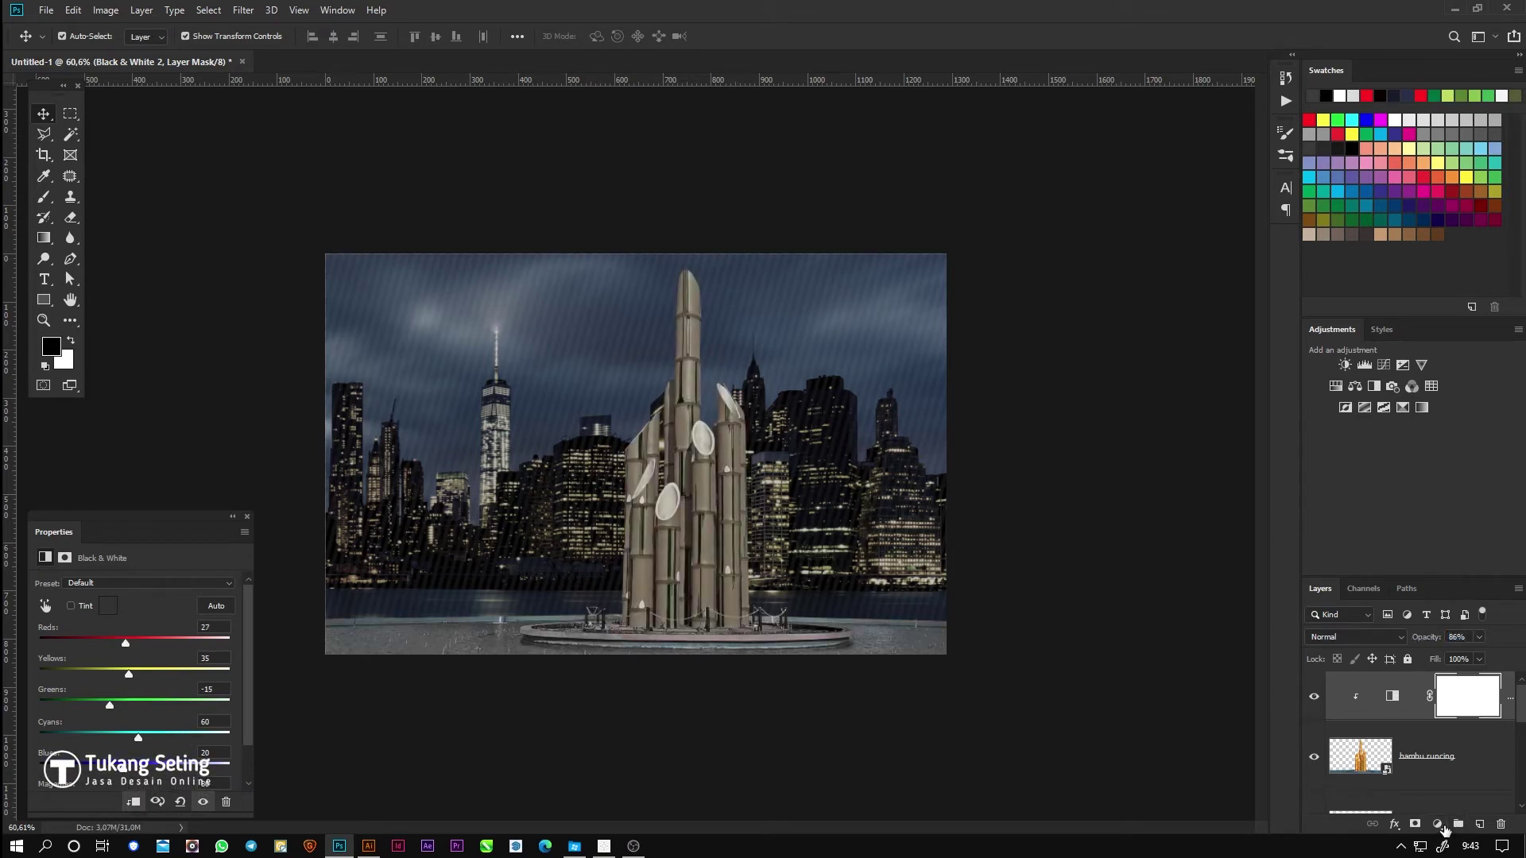
Step: Clip a Levels adjustment to the bamboo monument with input levels 26, 0.80 and 247
{"action": "left_click", "coordinate": [1440, 829]}
{"action": "left_click", "coordinate": [1431, 618]}
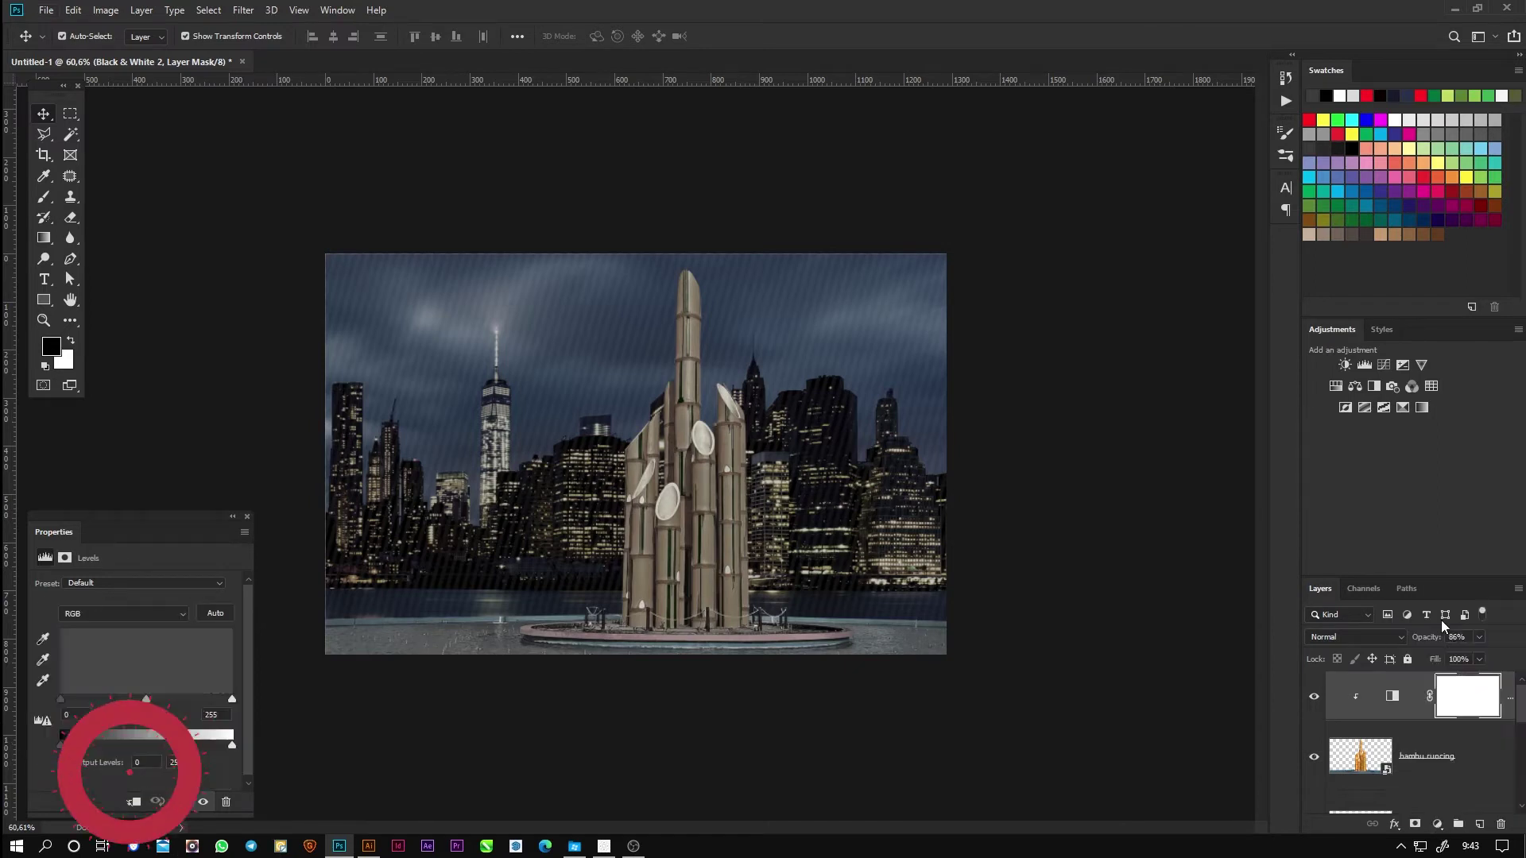
{"action": "left_click", "coordinate": [133, 801]}
{"action": "mouse_move", "coordinate": [60, 699]}
{"action": "left_mouse_down"}
{"action": "mouse_move", "coordinate": [97, 699]}
{"action": "mouse_move", "coordinate": [77, 700]}
{"action": "left_mouse_up"}
{"action": "left_click_drag", "start_coordinate": [232, 700], "coordinate": [165, 702]}
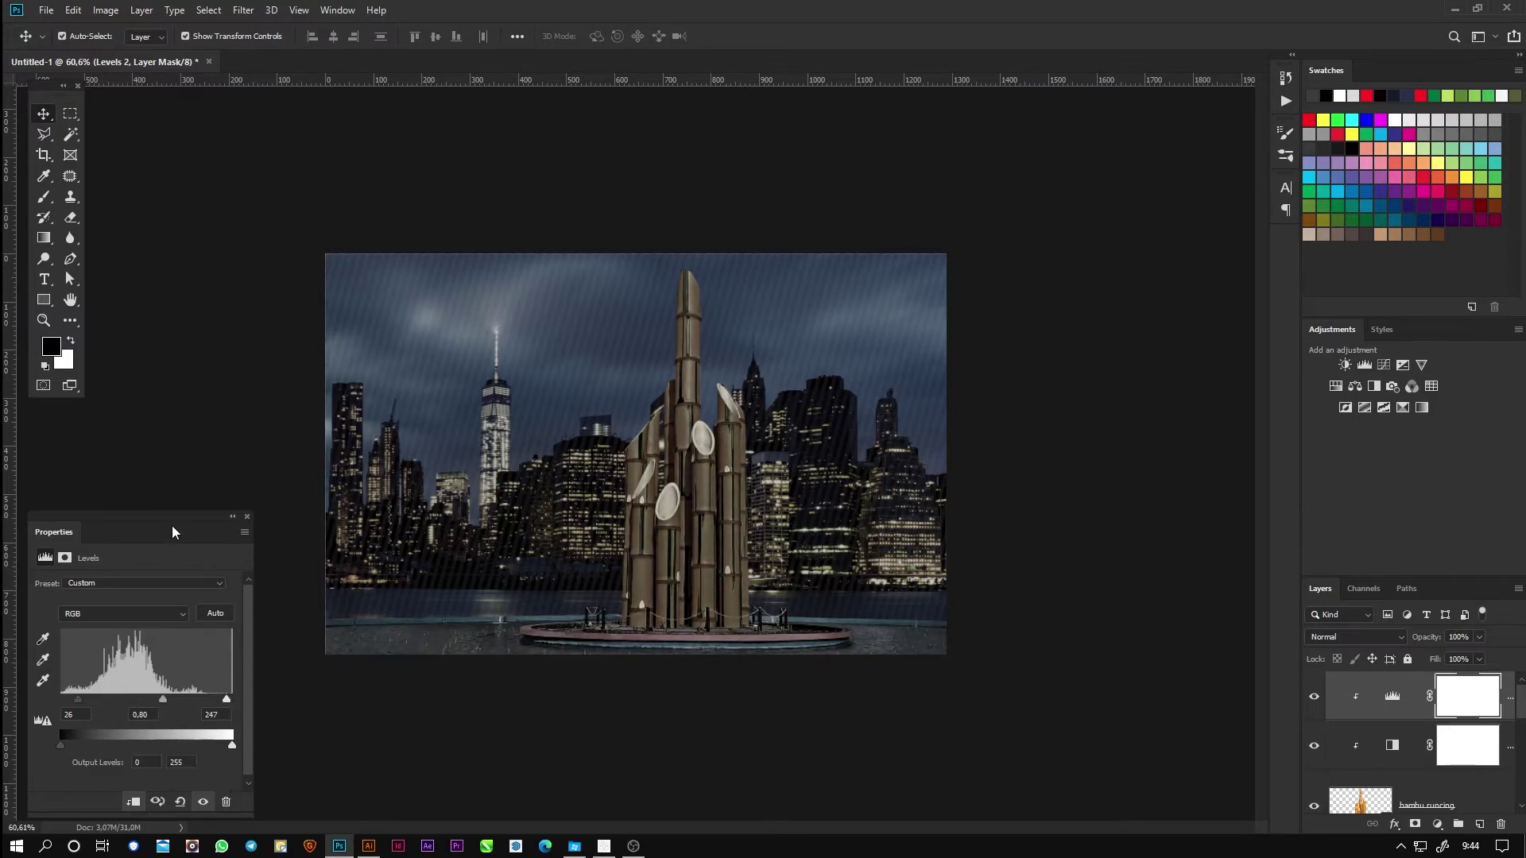
{"action": "left_click_drag", "start_coordinate": [175, 524], "coordinate": [183, 461]}
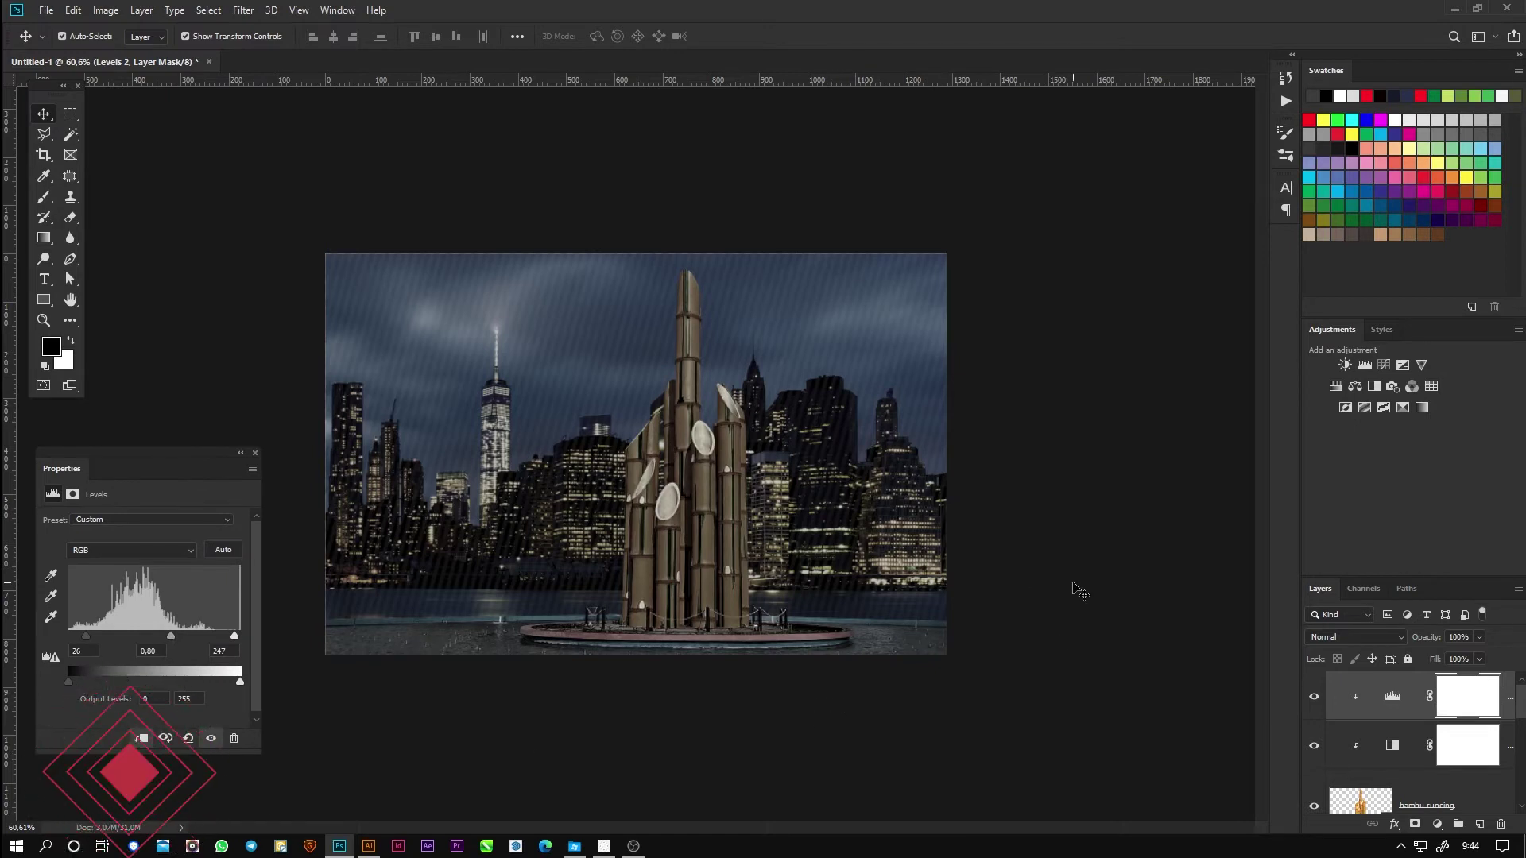
Step: Blend the panorama into the background with split Blend If underlying-layer ranges of 0/47 and 221/255
{"action": "scroll", "coordinate": [1438, 800], "scroll_direction": "down", "scroll_amount": 2}
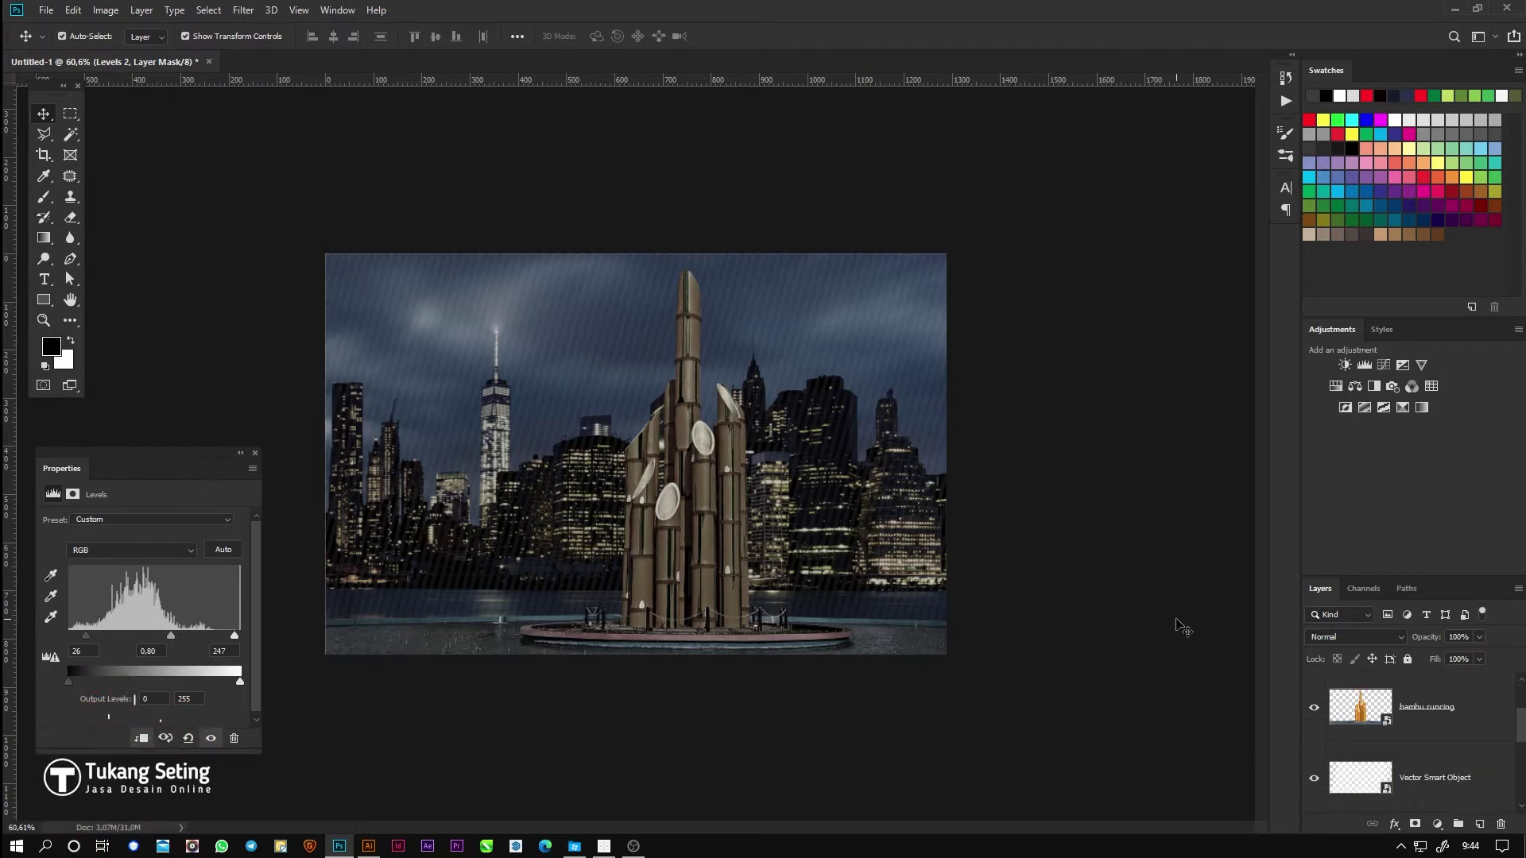
{"action": "scroll", "coordinate": [1422, 763], "scroll_direction": "down", "scroll_amount": 3}
{"action": "right_click", "coordinate": [1429, 753]}
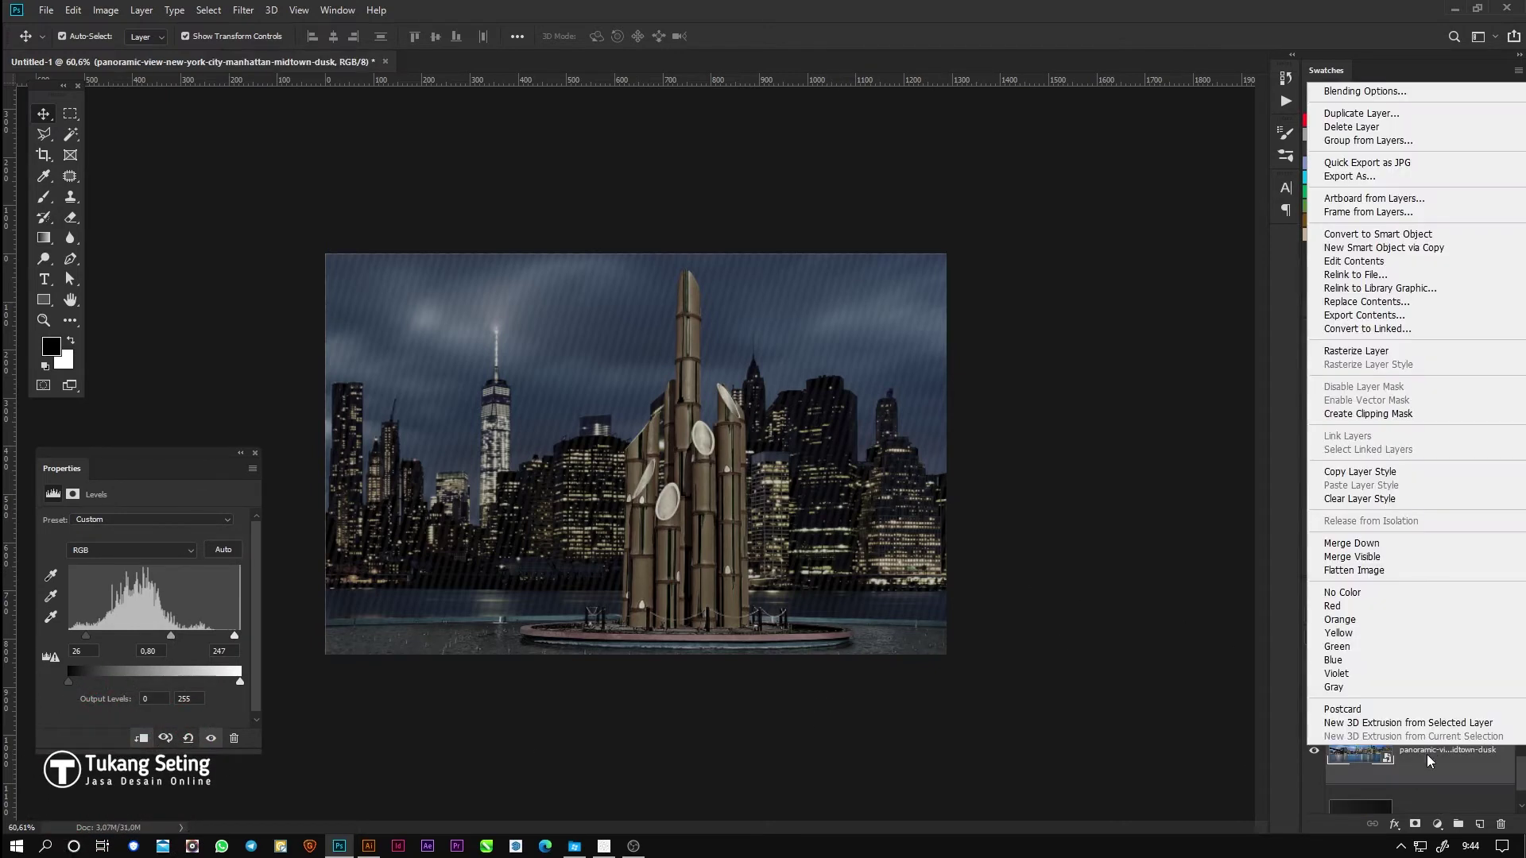
{"action": "left_click", "coordinate": [1364, 90]}
{"action": "left_click_drag", "start_coordinate": [1108, 564], "coordinate": [1142, 565]}
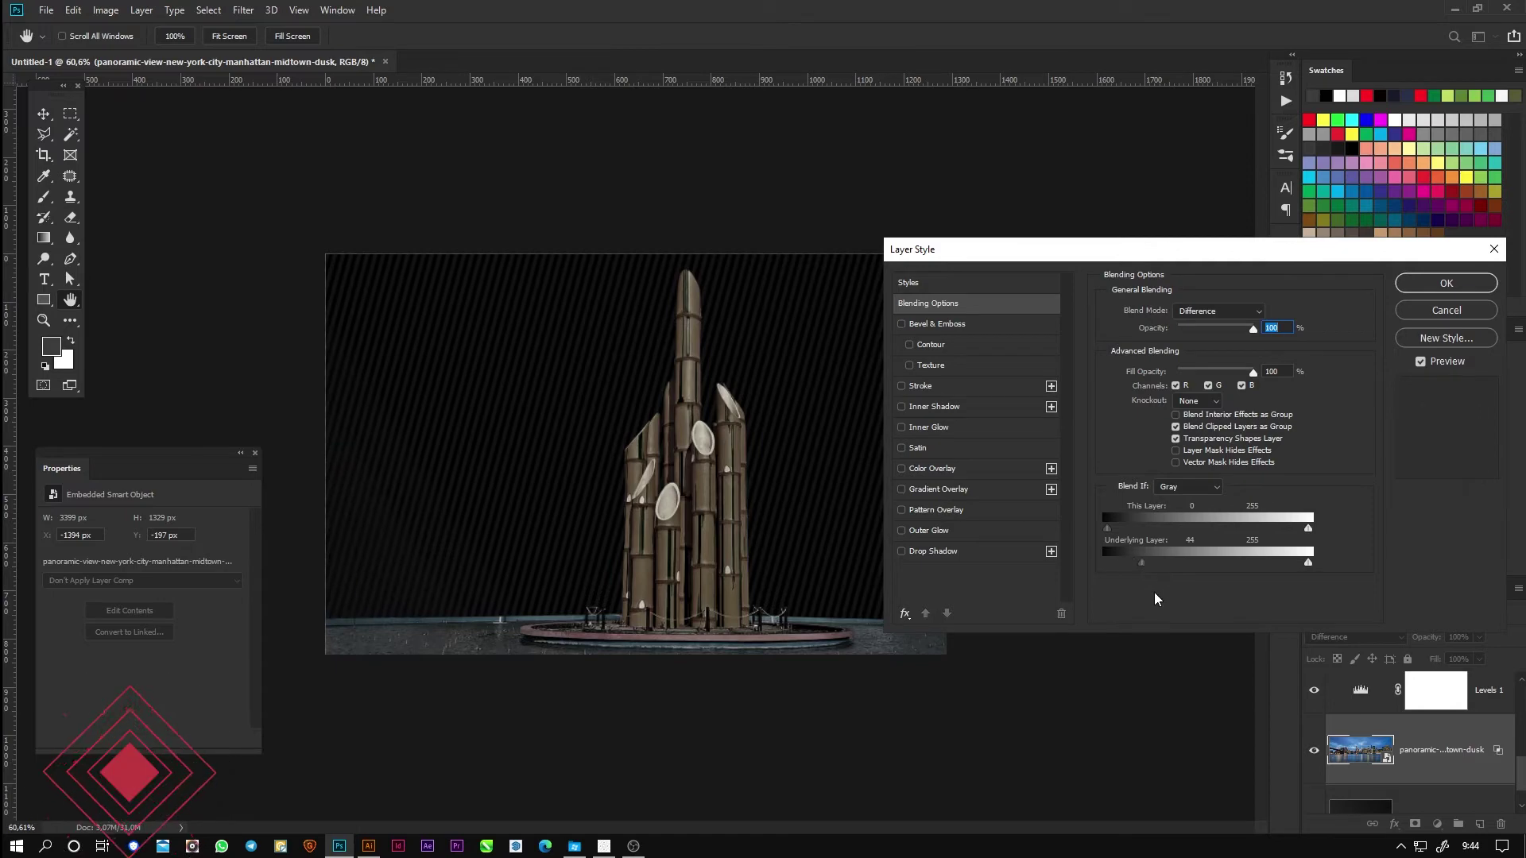
{"action": "left_click_drag", "start_coordinate": [1141, 563], "coordinate": [1105, 559]}
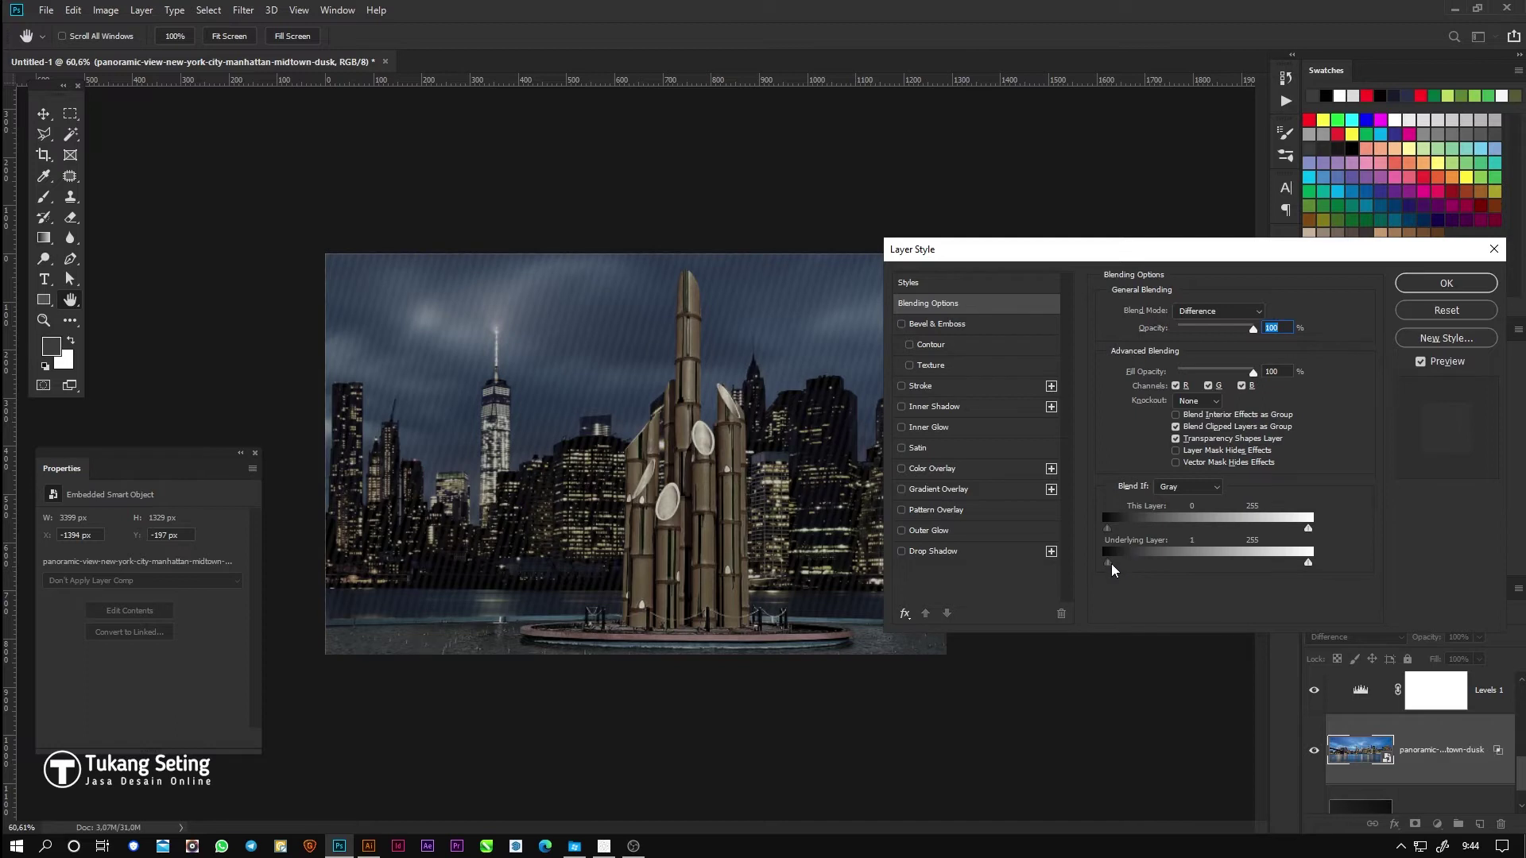
{"action": "left_click_drag", "start_coordinate": [1112, 564], "coordinate": [1144, 565]}
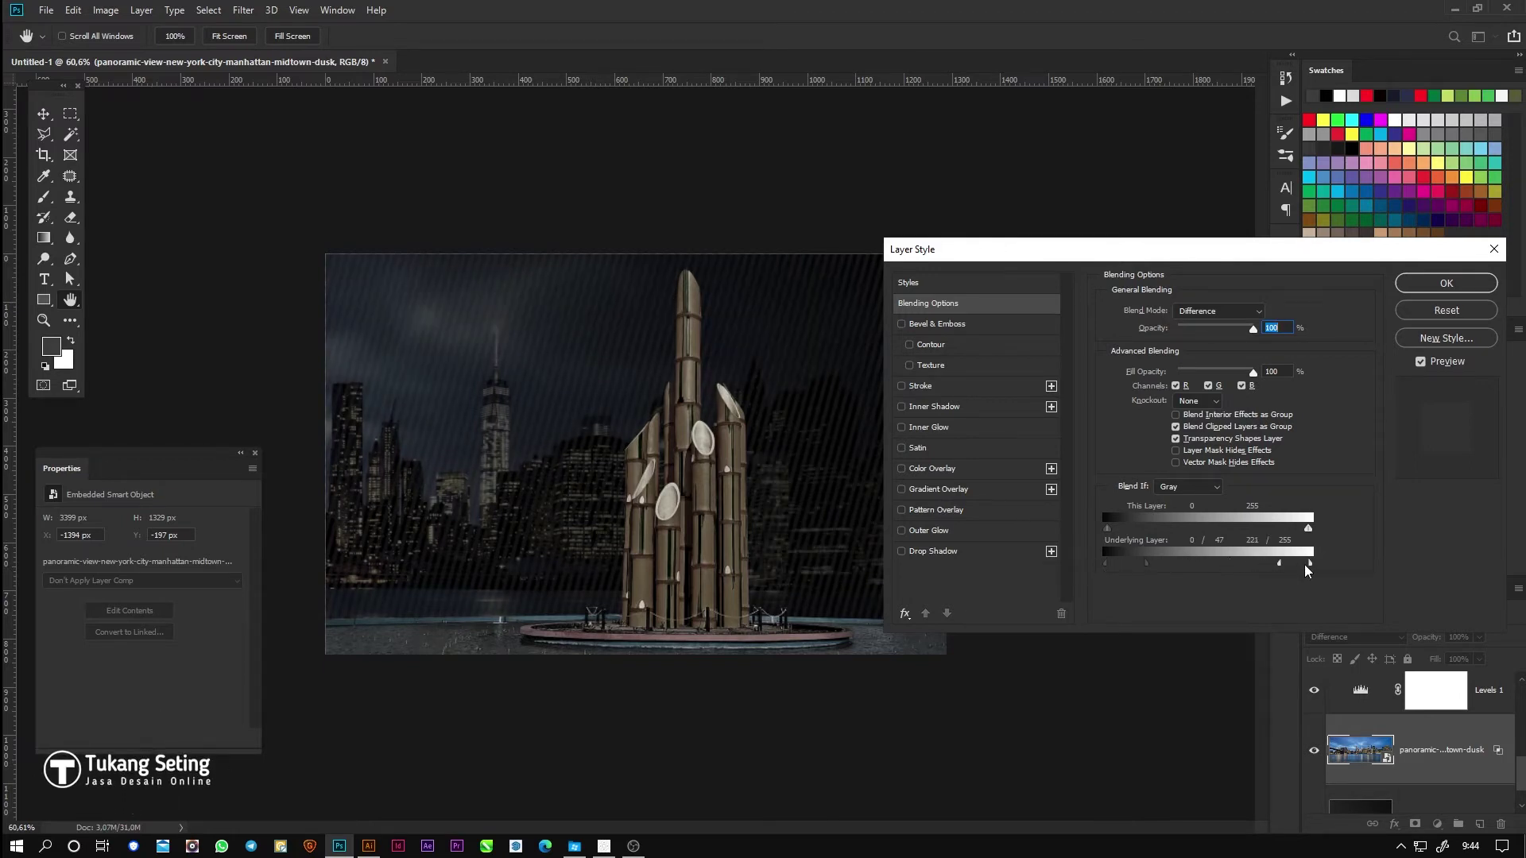
{"action": "left_click", "coordinate": [1445, 283]}
Step: Try adjusting the white Blend If limit for the underlying layer on the bambu runcing layer
{"action": "left_click", "coordinate": [723, 610]}
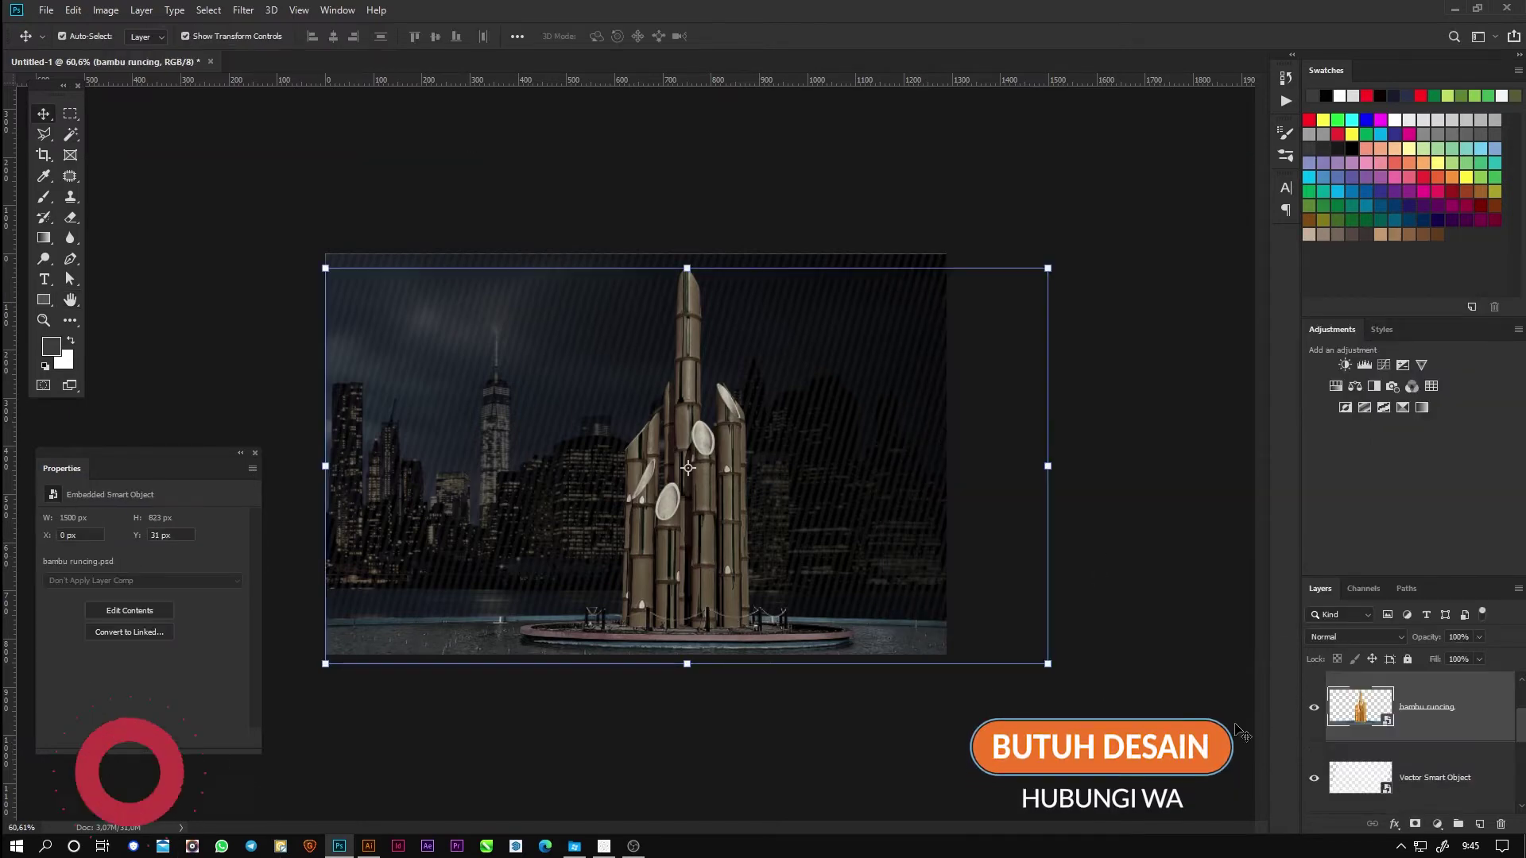
{"action": "right_click", "coordinate": [1434, 709]}
{"action": "left_click", "coordinate": [1366, 50]}
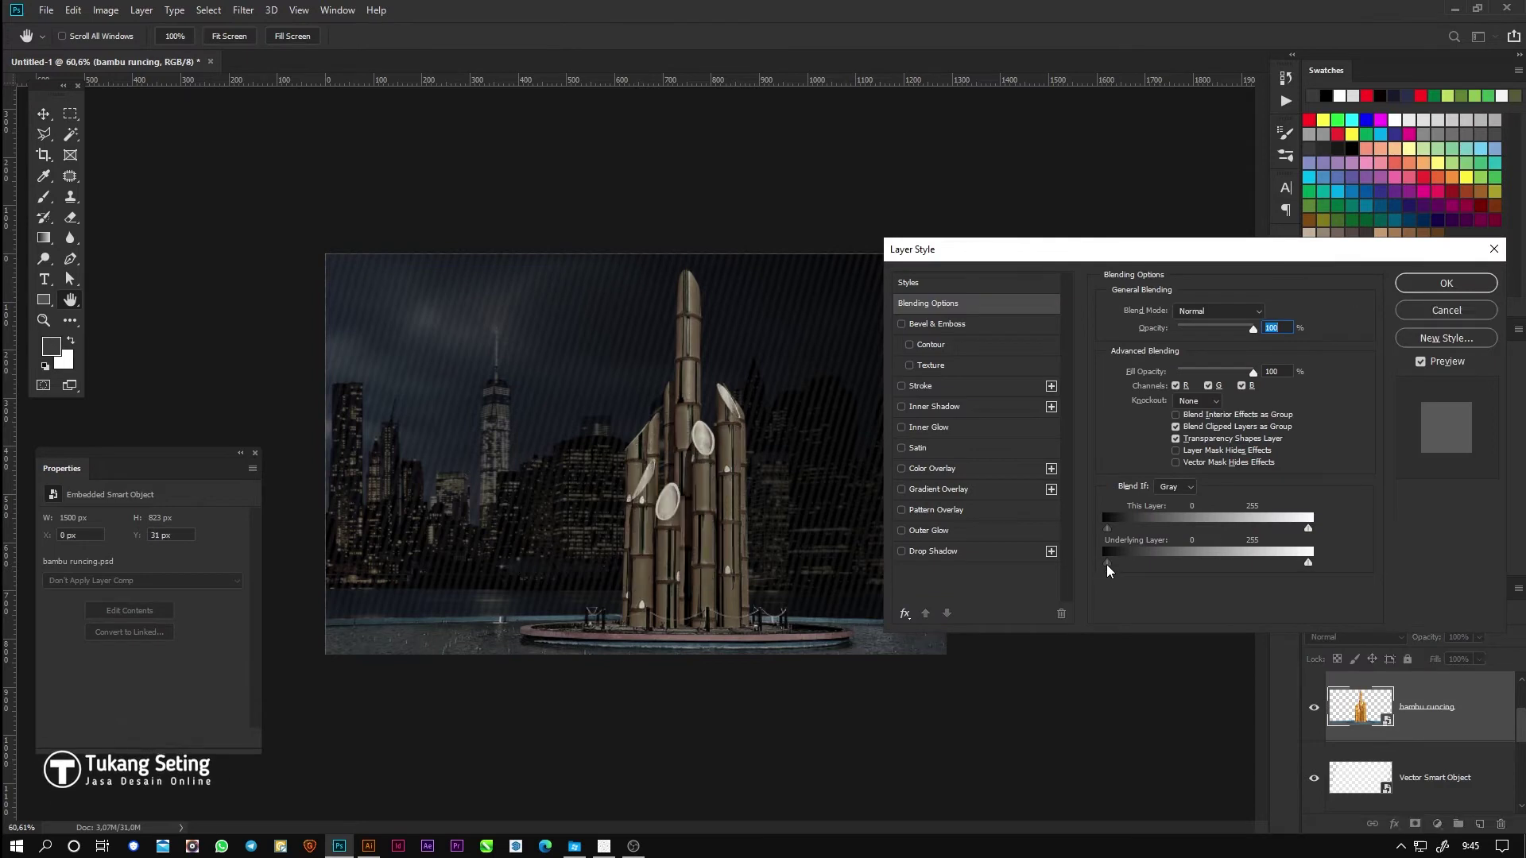
{"action": "left_click_drag", "start_coordinate": [1308, 563], "coordinate": [1295, 566]}
{"action": "left_click", "coordinate": [1467, 290]}
Step: Set Blues to -52 in the Black & White adjustment clipped to the bamboo monument
{"action": "scroll", "coordinate": [1419, 714], "scroll_direction": "up", "scroll_amount": 1}
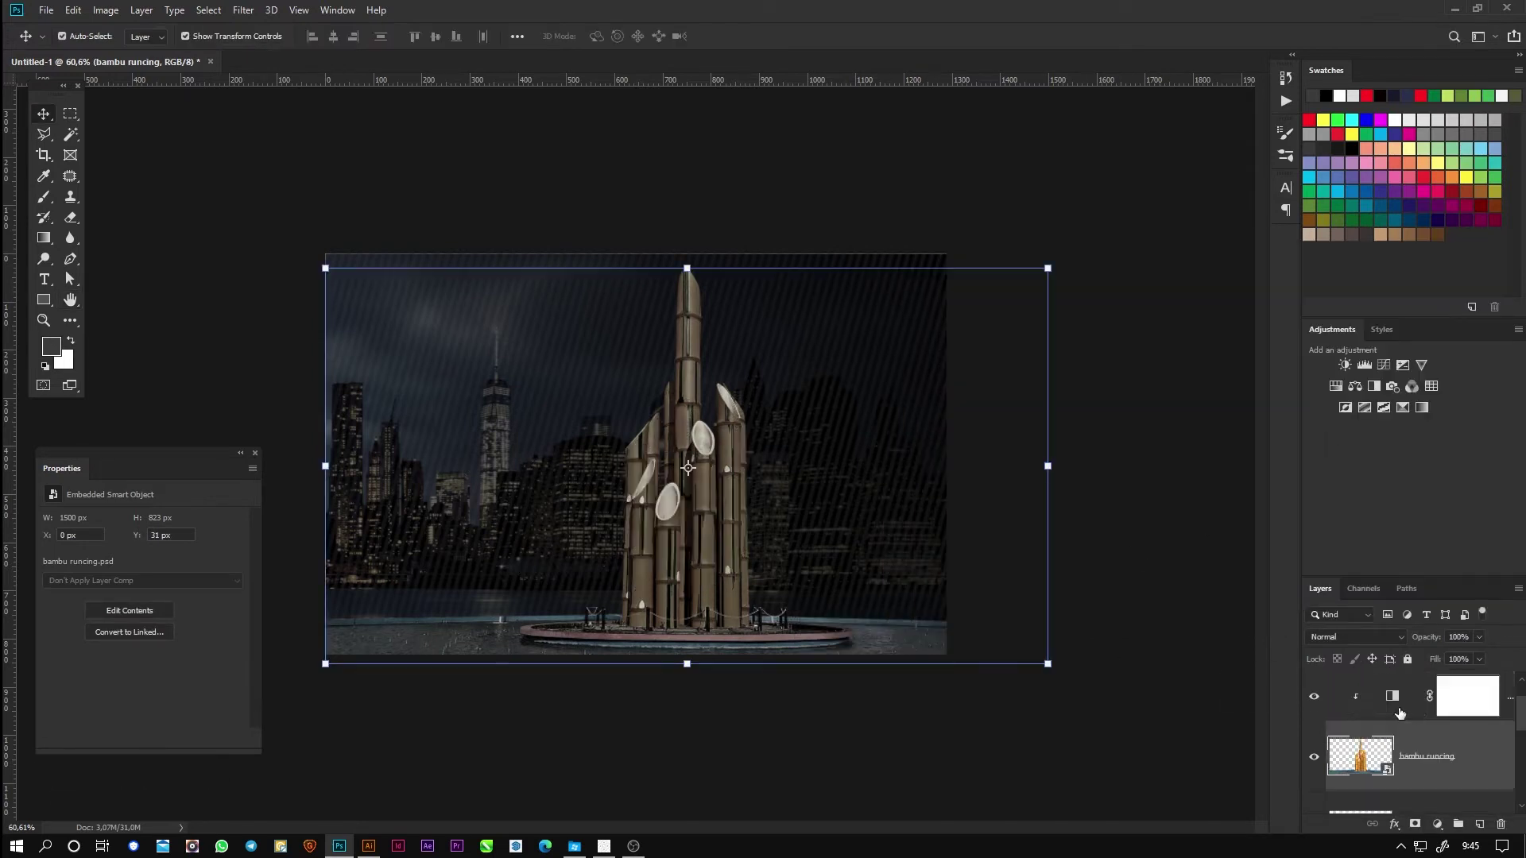
{"action": "left_click", "coordinate": [1389, 698]}
{"action": "left_click_drag", "start_coordinate": [132, 706], "coordinate": [103, 704]}
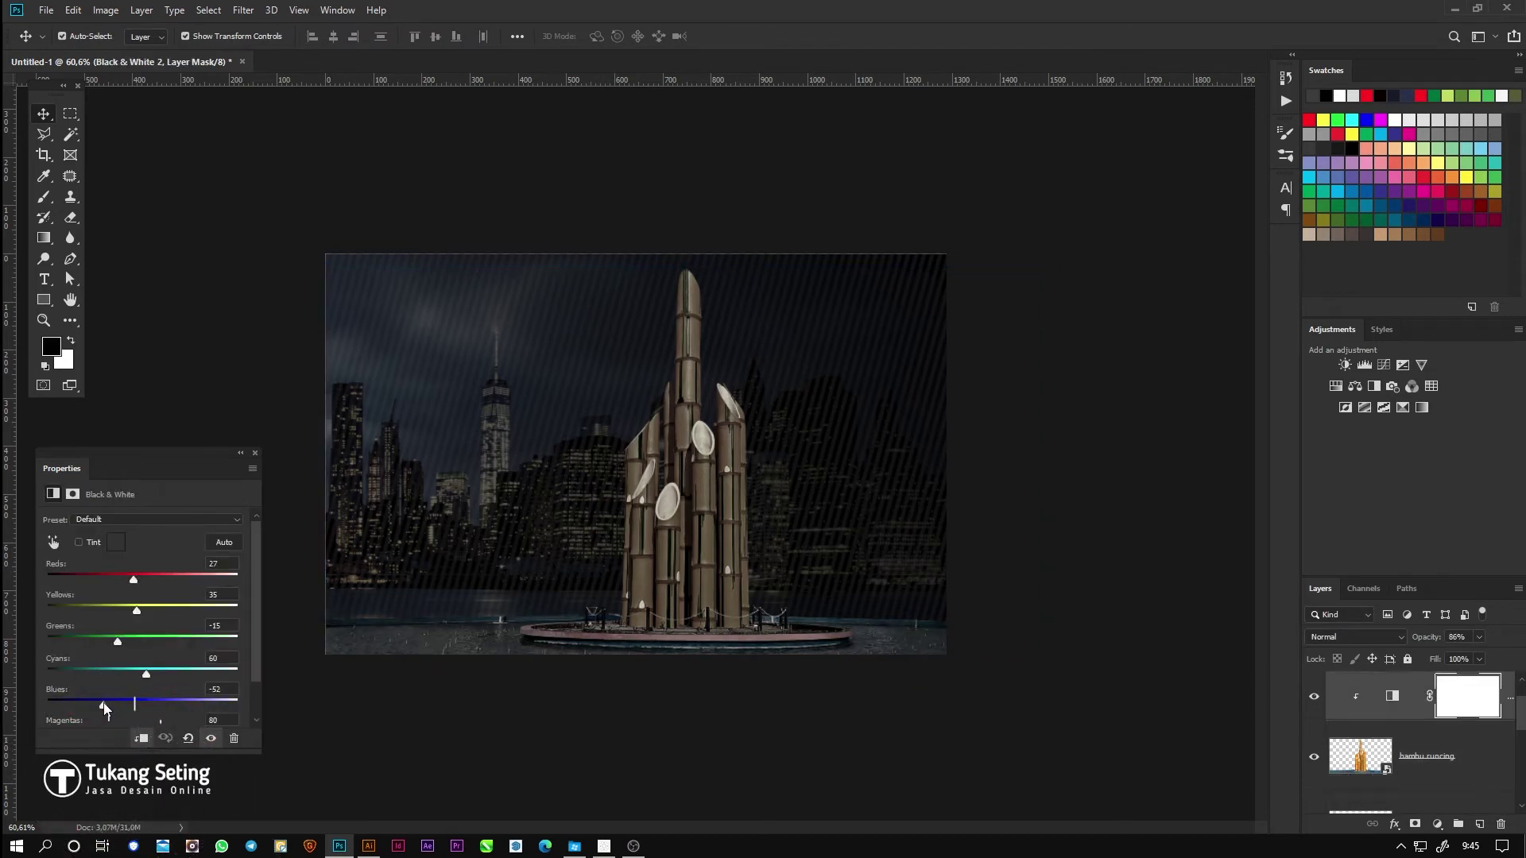
{"action": "left_click", "coordinate": [1437, 825]}
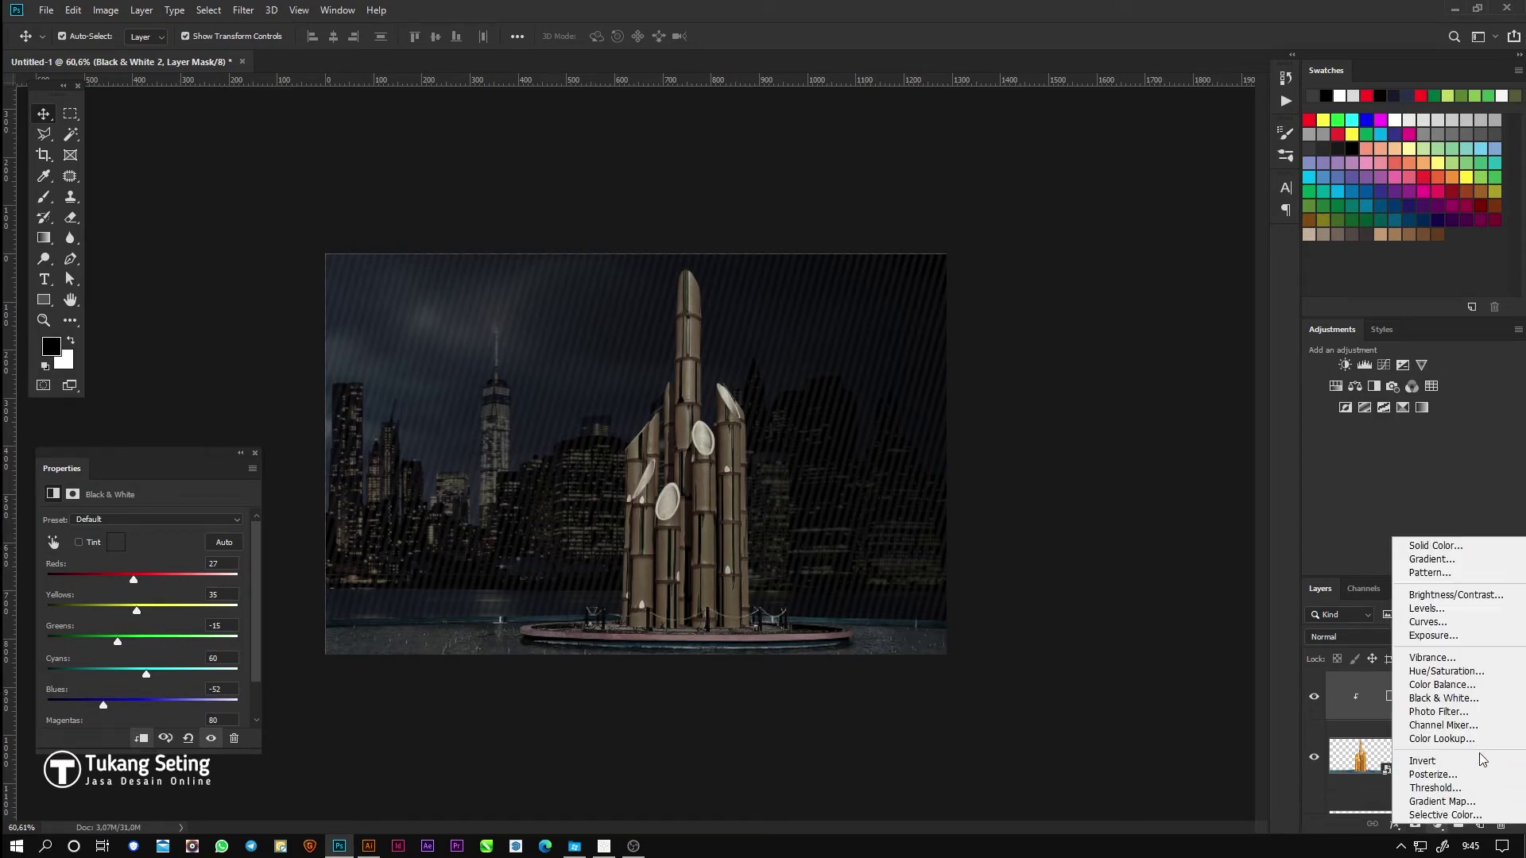
{"action": "left_click", "coordinate": [1157, 492]}
Step: Place the after-effects-light-streak-animation image over the card as an embedded smart object and set its blend mode to Screen
{"action": "left_click", "coordinate": [45, 11]}
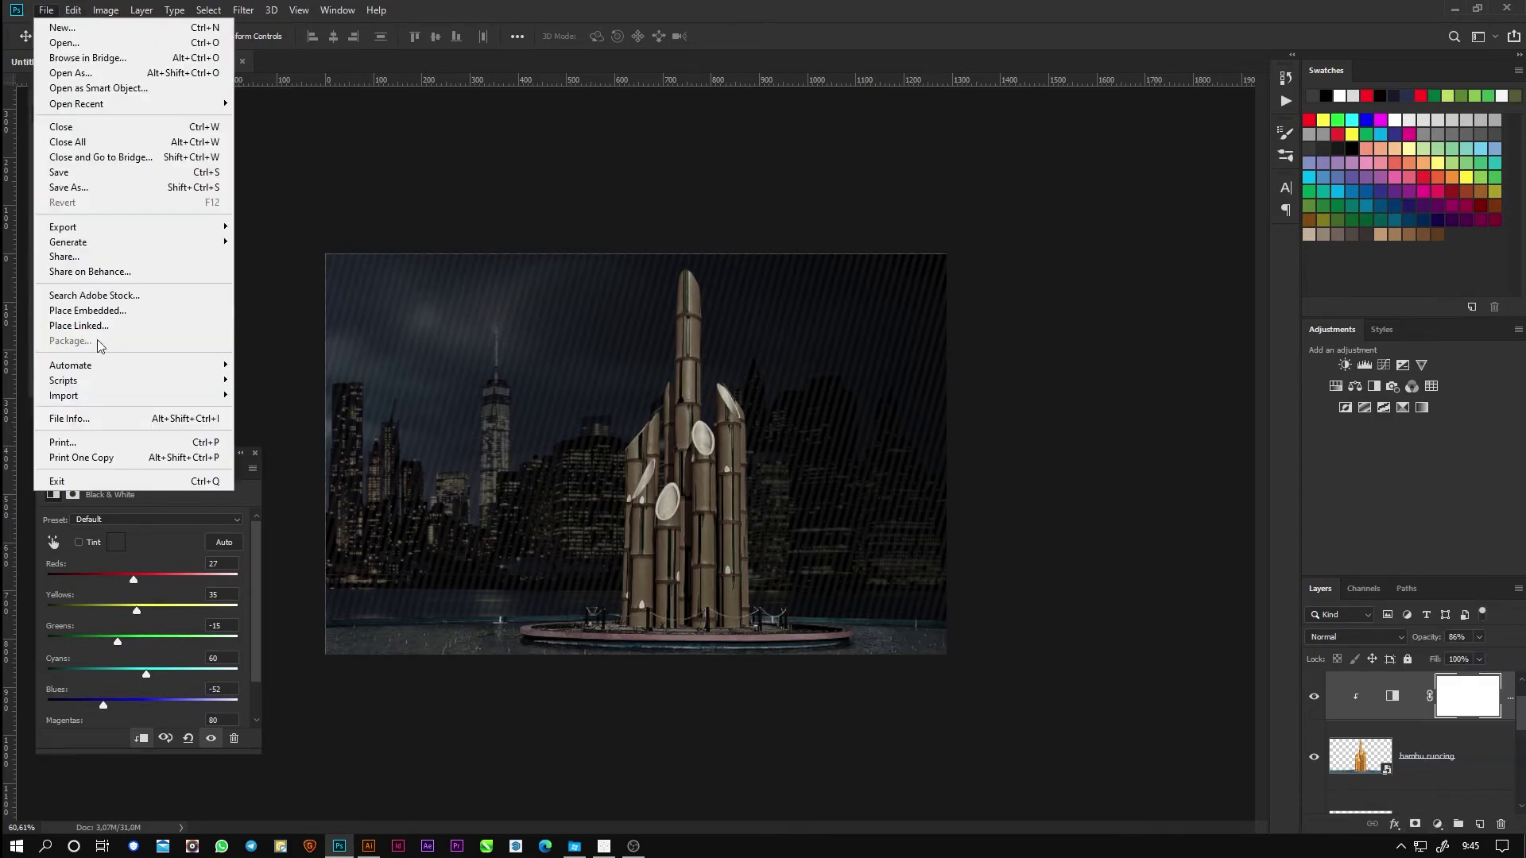
{"action": "left_click", "coordinate": [72, 298]}
{"action": "double_click", "coordinate": [450, 146]}
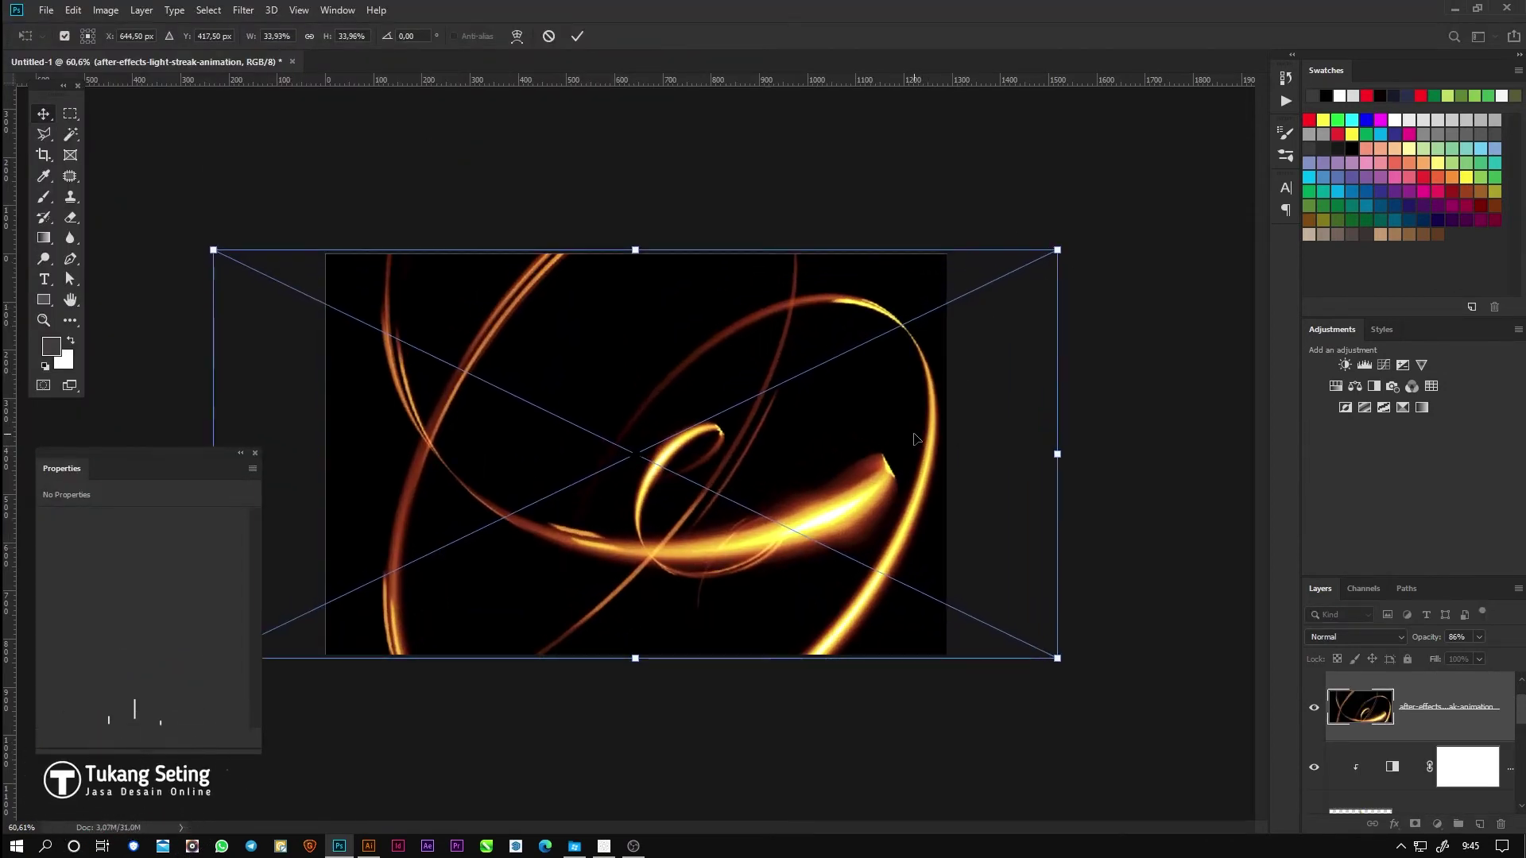
{"action": "key", "text": "Return"}
{"action": "left_click", "coordinate": [1355, 637]}
{"action": "left_click", "coordinate": [1327, 574]}
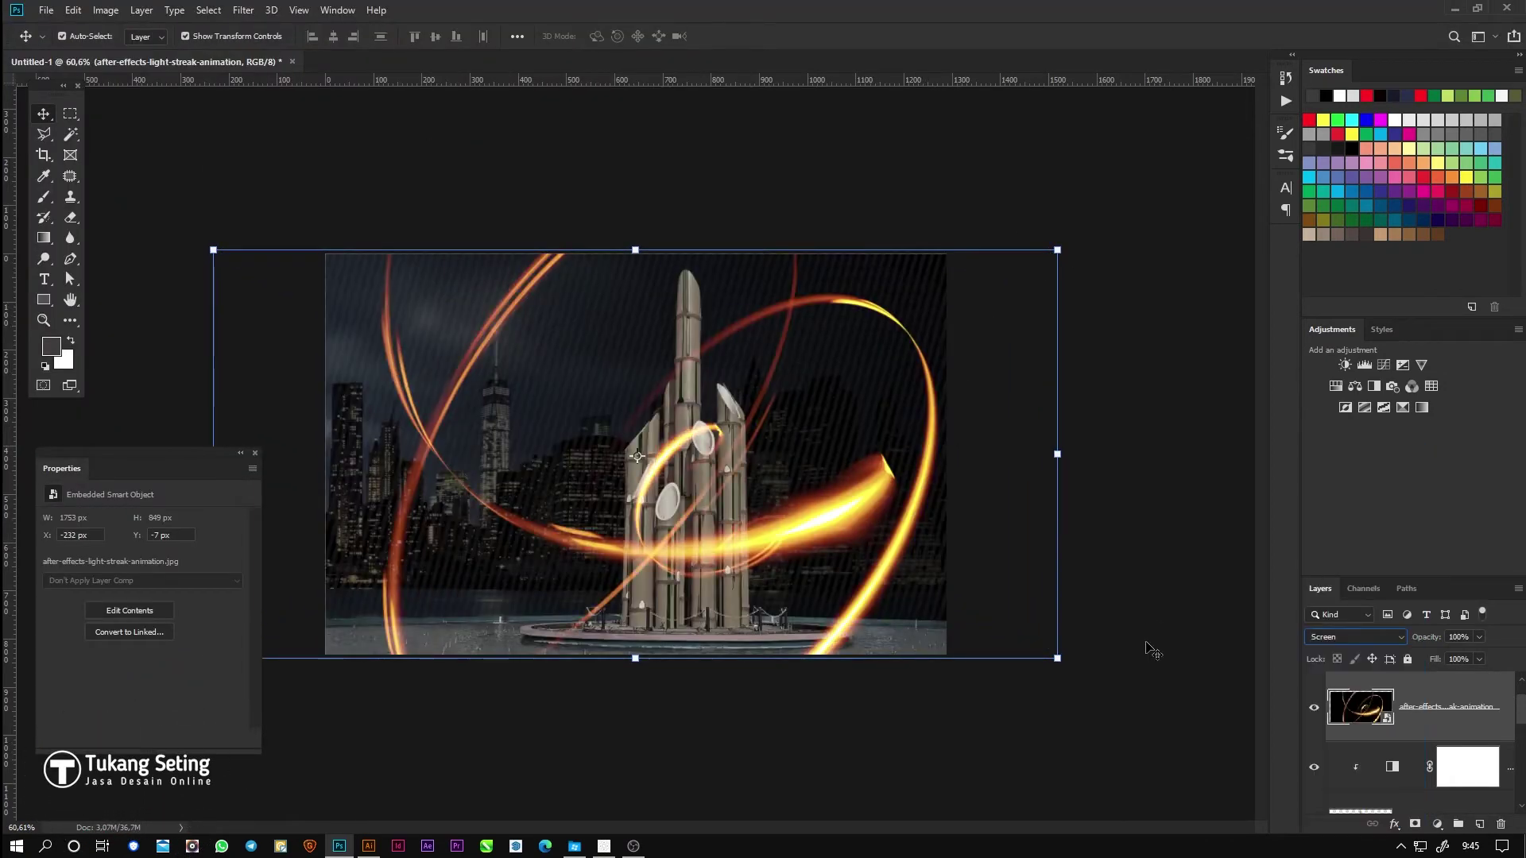
Step: Clip another Levels adjustment to the bambu runcing layer with input levels 44, 0.82 and 255 and output levels 0 and 171
{"action": "left_click", "coordinate": [1391, 767]}
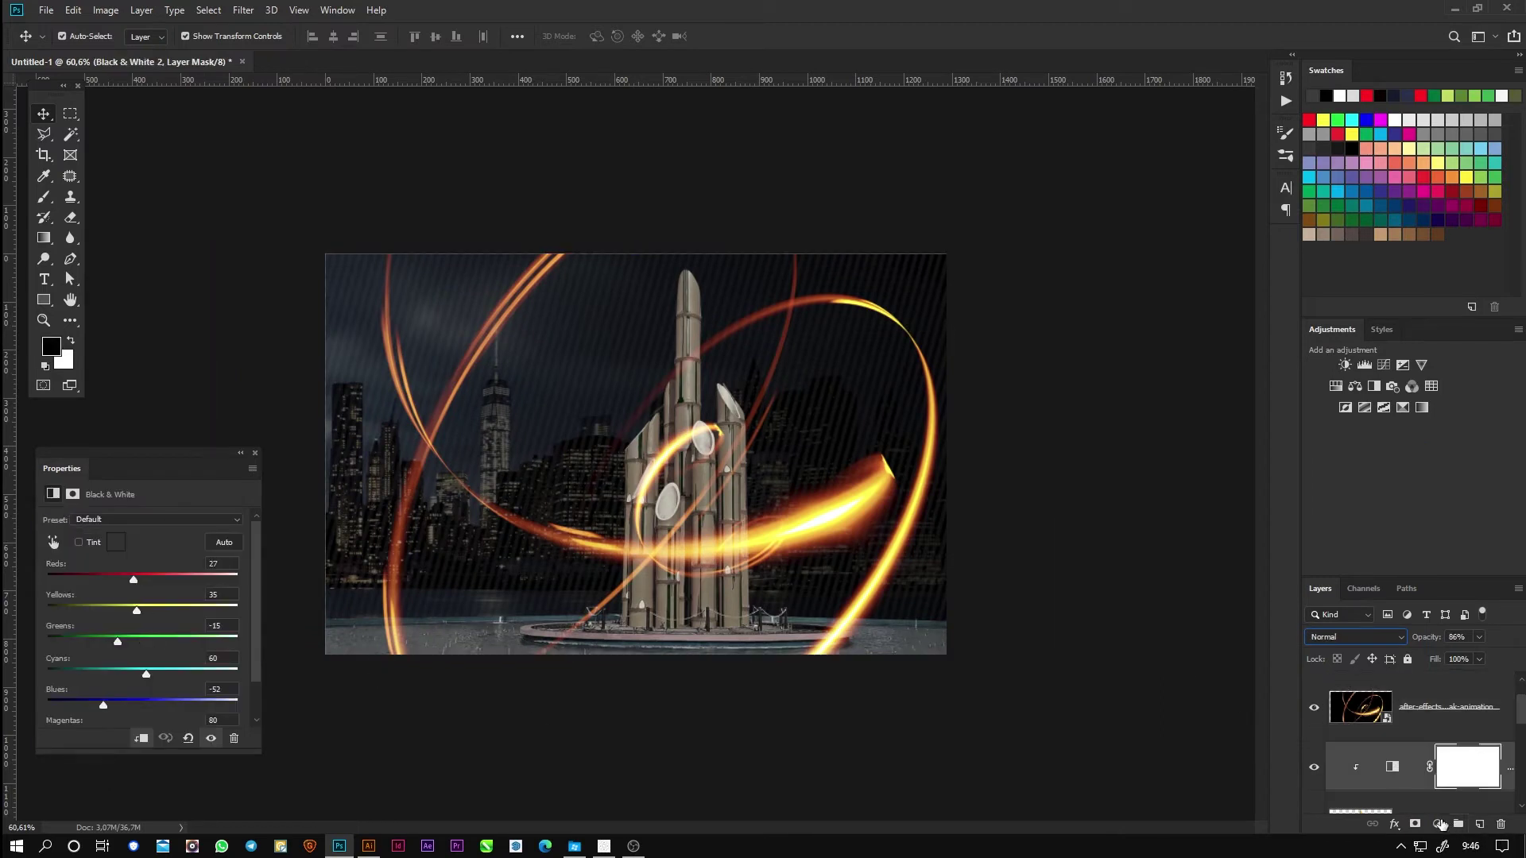
{"action": "left_click", "coordinate": [1373, 812]}
{"action": "left_click", "coordinate": [1440, 829]}
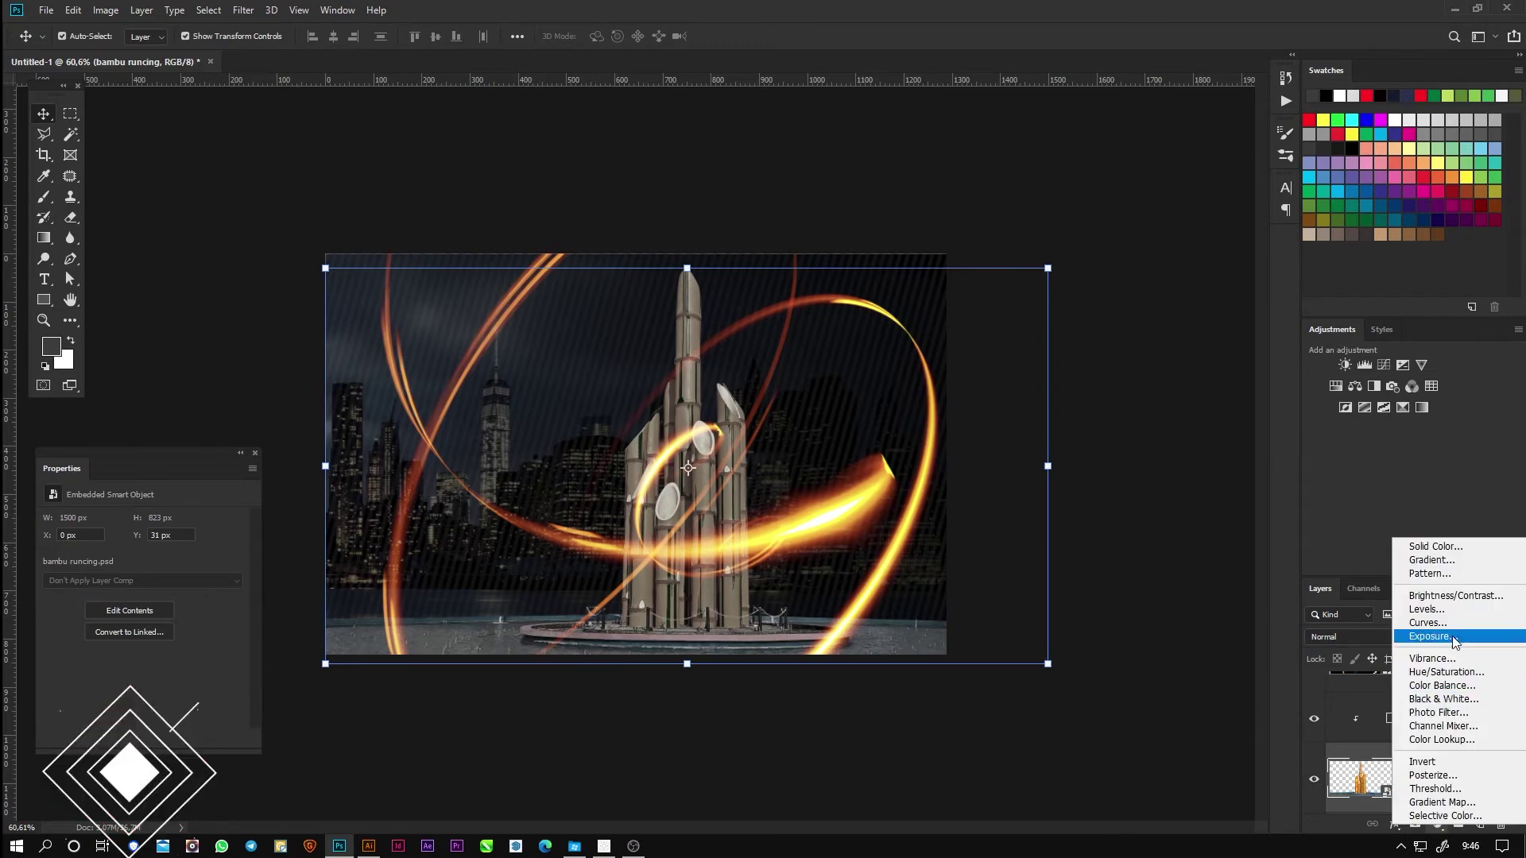
{"action": "left_click", "coordinate": [1371, 624]}
{"action": "left_click_drag", "start_coordinate": [70, 634], "coordinate": [183, 680]}
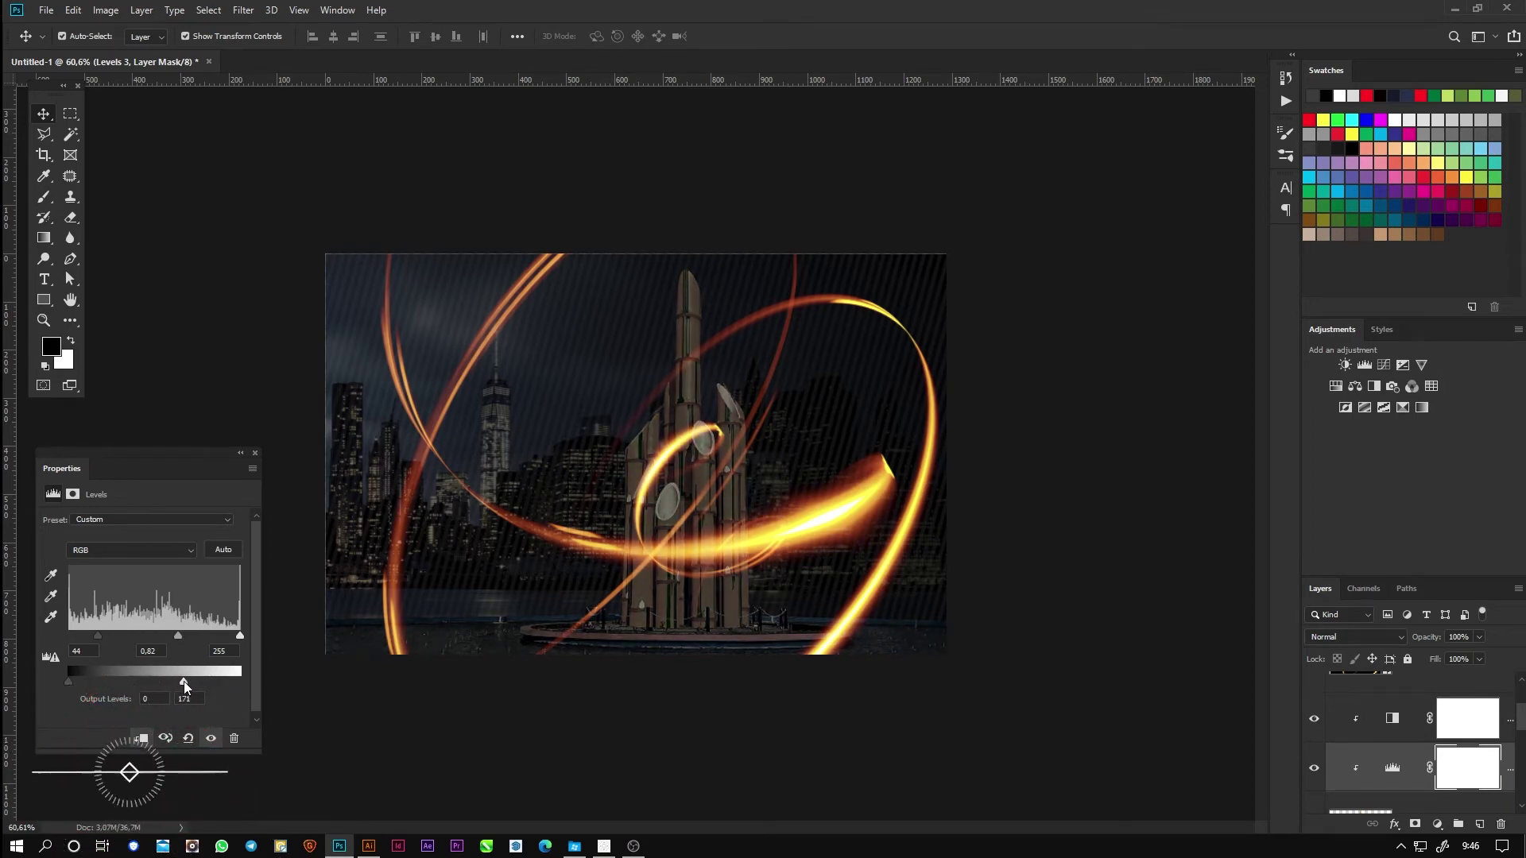
{"action": "left_click", "coordinate": [998, 670]}
{"action": "scroll", "coordinate": [827, 608], "scroll_direction": "down", "scroll_amount": 4}
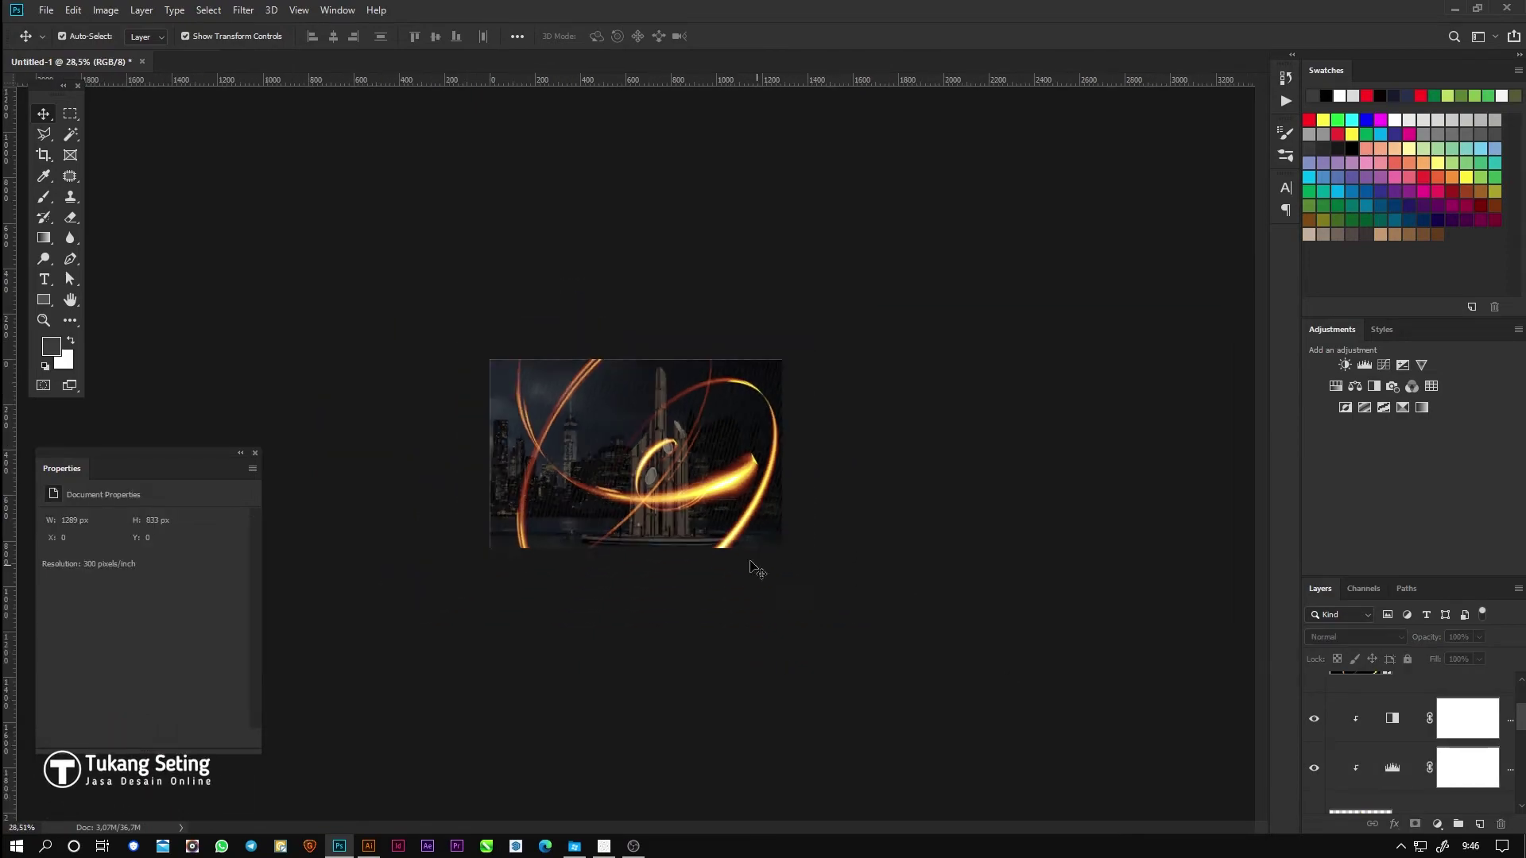
{"action": "scroll", "coordinate": [827, 608], "scroll_direction": "up", "scroll_amount": 5}
{"action": "scroll", "coordinate": [650, 613], "scroll_direction": "down", "scroll_amount": 3}
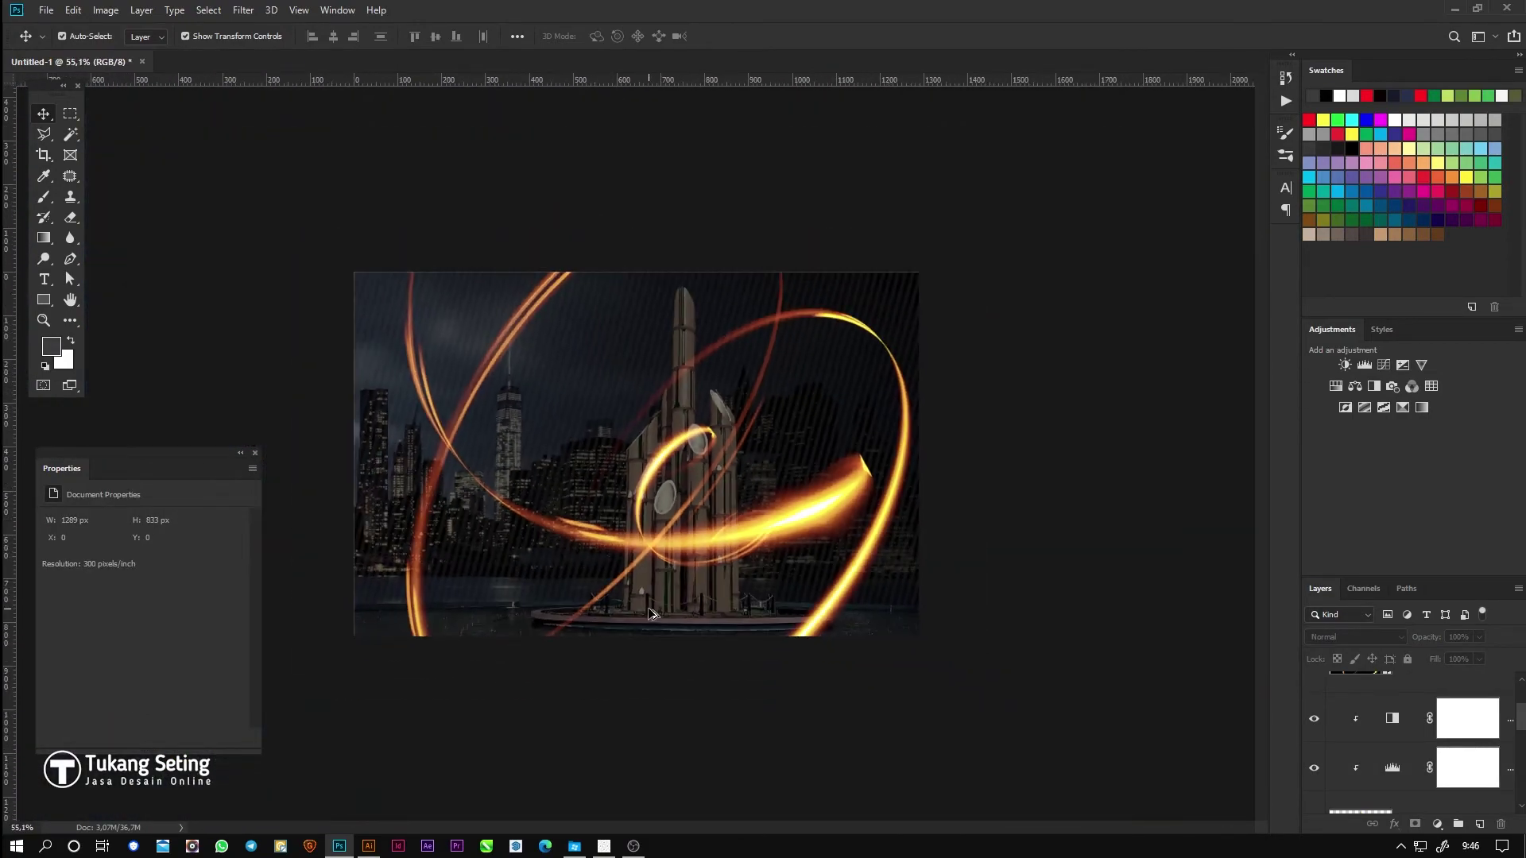
{"action": "scroll", "coordinate": [602, 633], "scroll_direction": "up", "scroll_amount": 2}
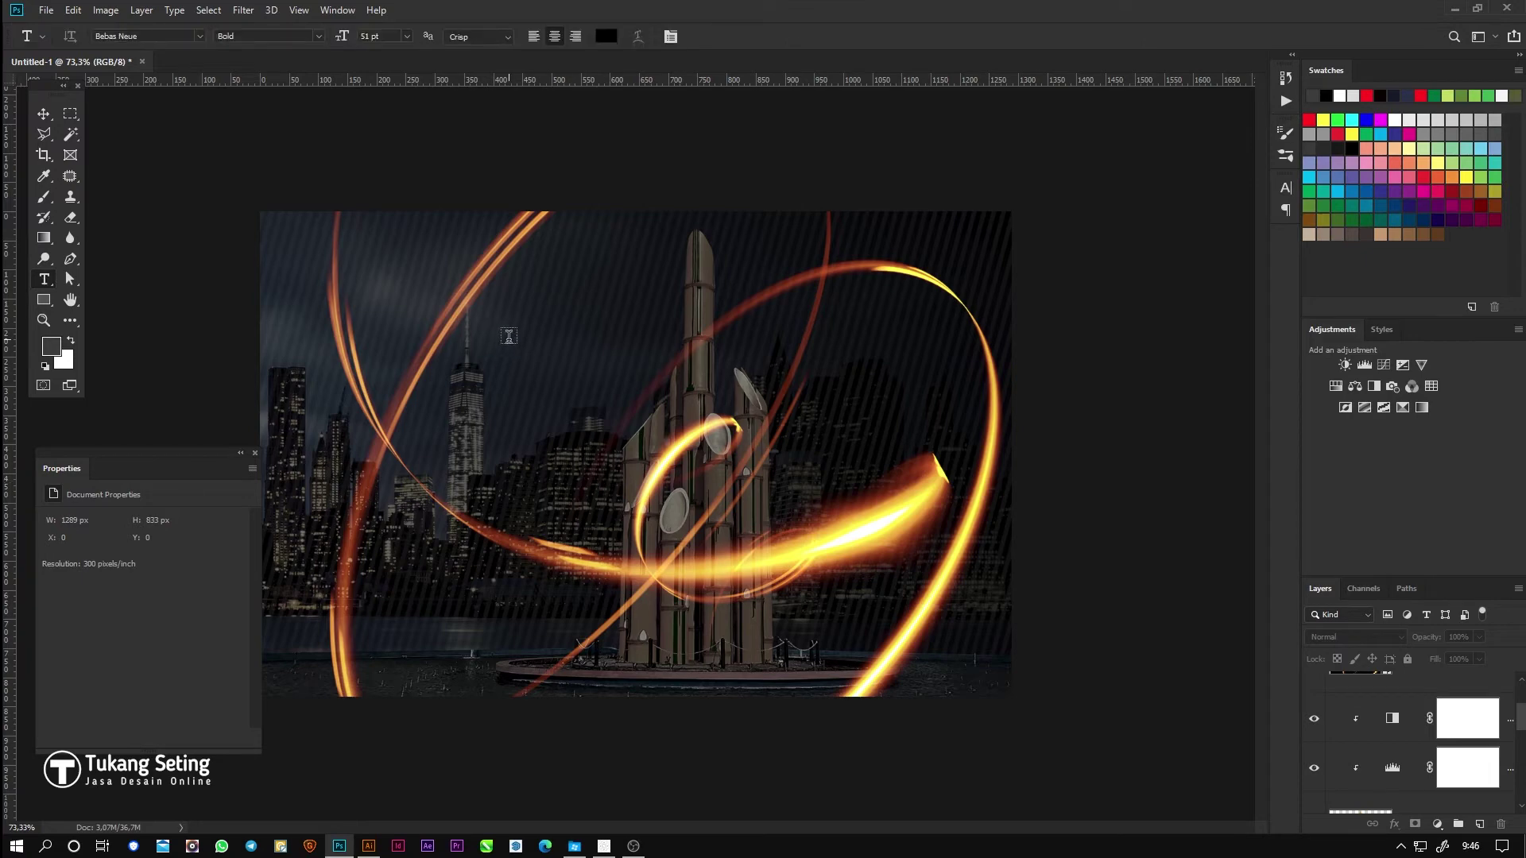
Step: Try a PONTIANAK title in Bebas Neue Bold, scaled down and placed to the right of the monument
{"action": "left_click", "coordinate": [508, 335]}
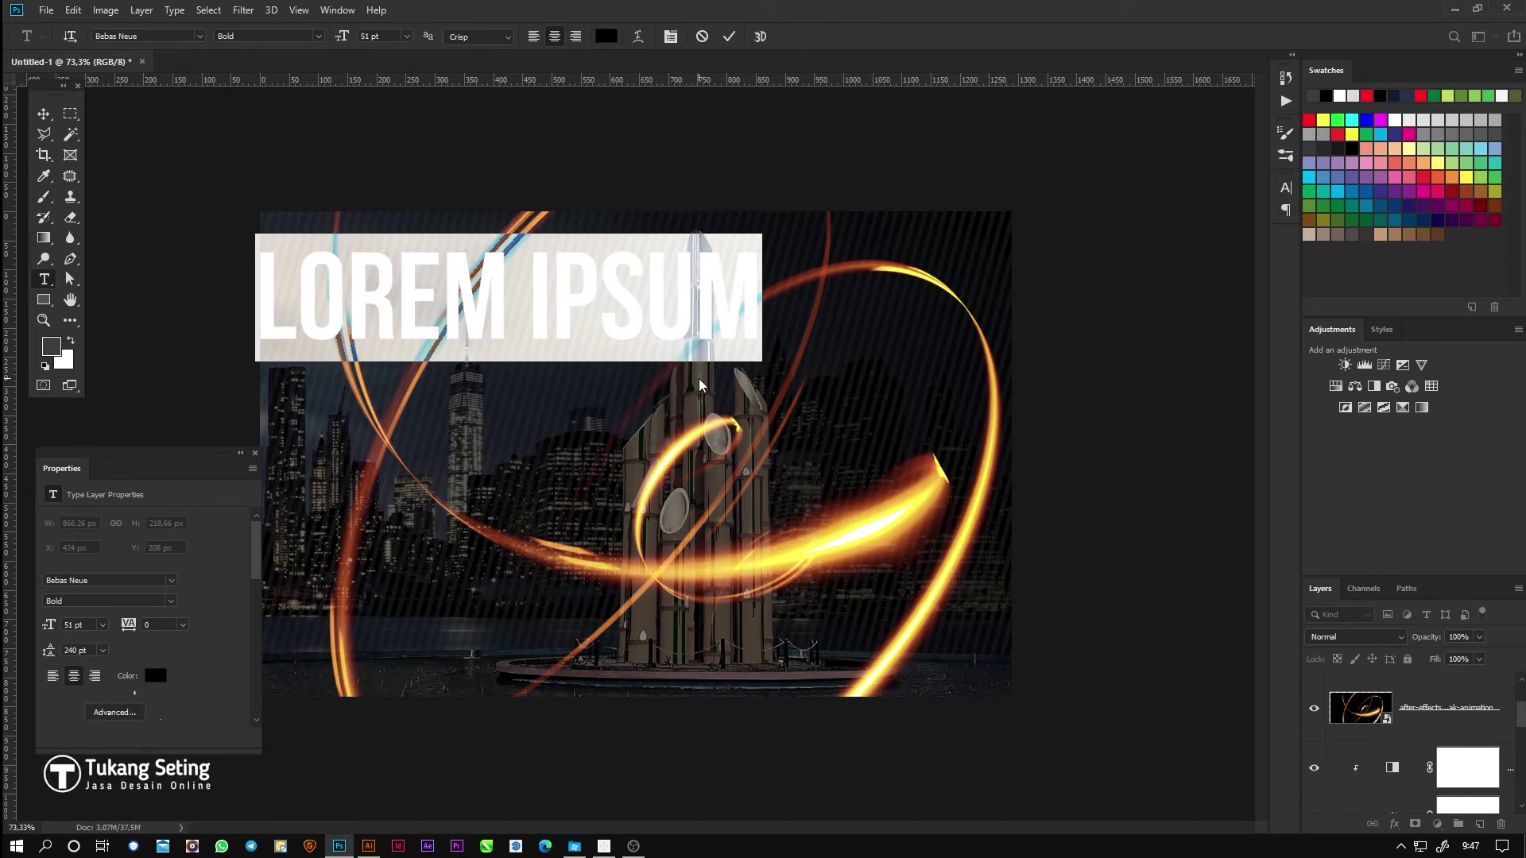
{"action": "type", "text": "CYBER CITY"}
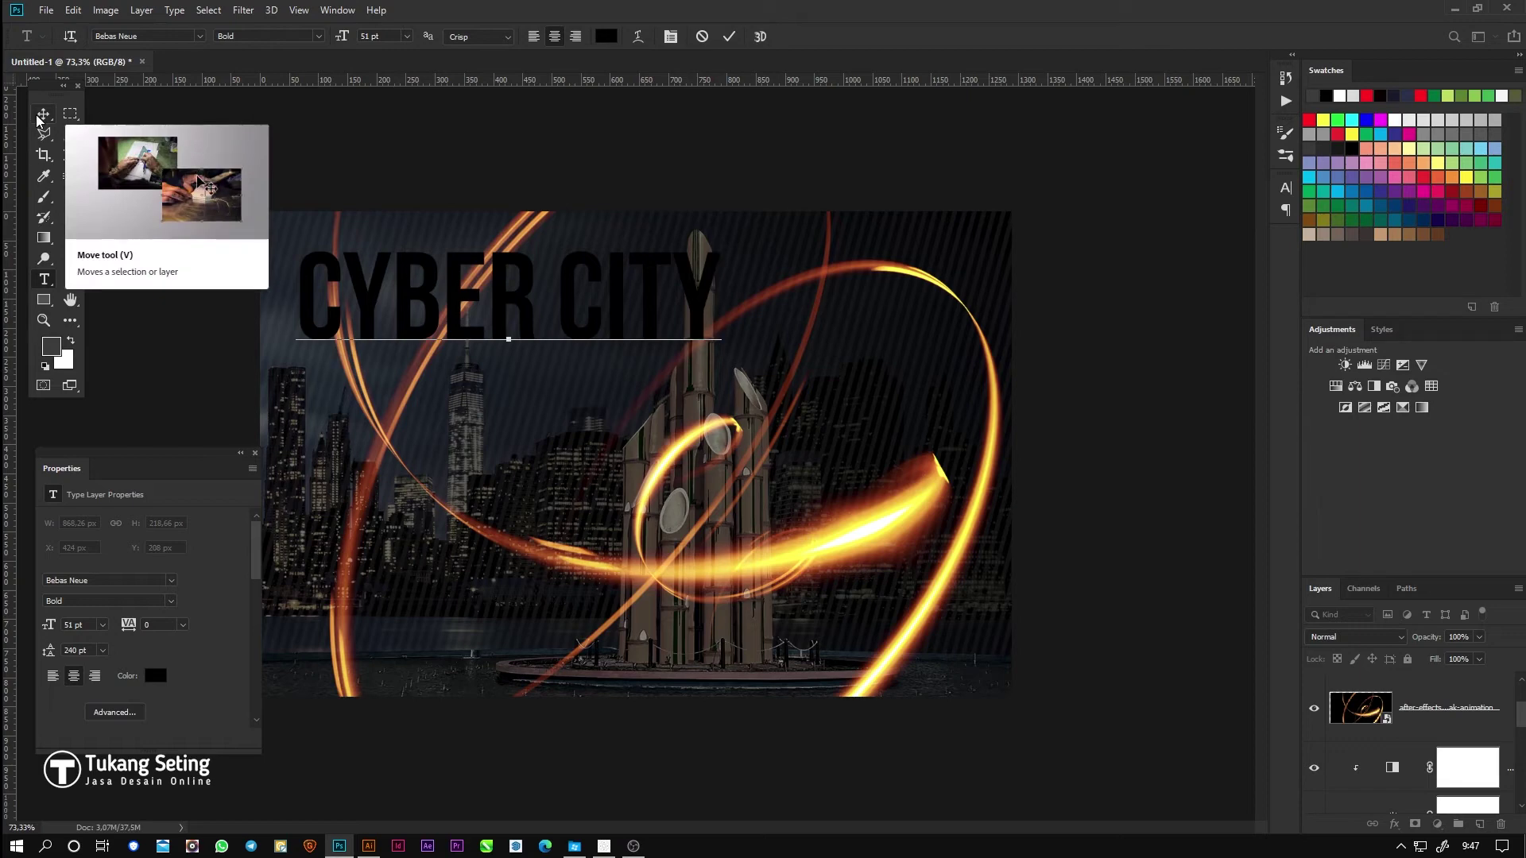
{"action": "key", "text": "ctrl+a"}
{"action": "type", "text": "PONTI"}
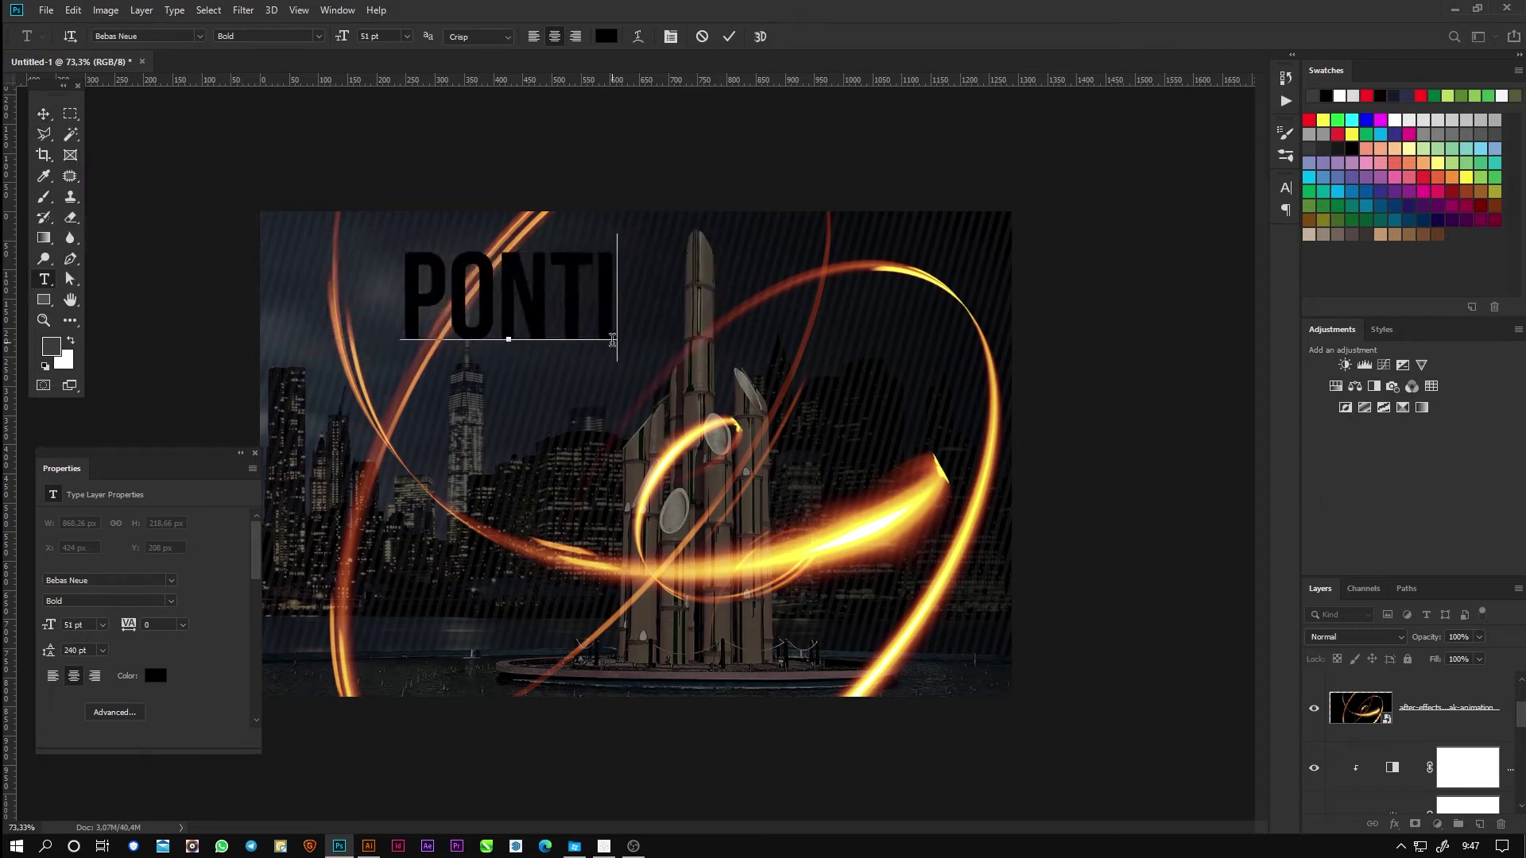
{"action": "type", "text": "ANAK"}
{"action": "key", "text": "ctrl+Return"}
{"action": "key", "text": "ctrl+t"}
{"action": "left_click_drag", "start_coordinate": [297, 236], "coordinate": [556, 306]}
{"action": "key", "text": "Return"}
{"action": "key", "text": "v"}
{"action": "left_click_drag", "start_coordinate": [675, 342], "coordinate": [882, 352]}
Step: Switch to Illustrator, search the Logo folder for "pontianak" and open the tulisan pontianak.ai file
{"action": "left_click", "coordinate": [369, 847]}
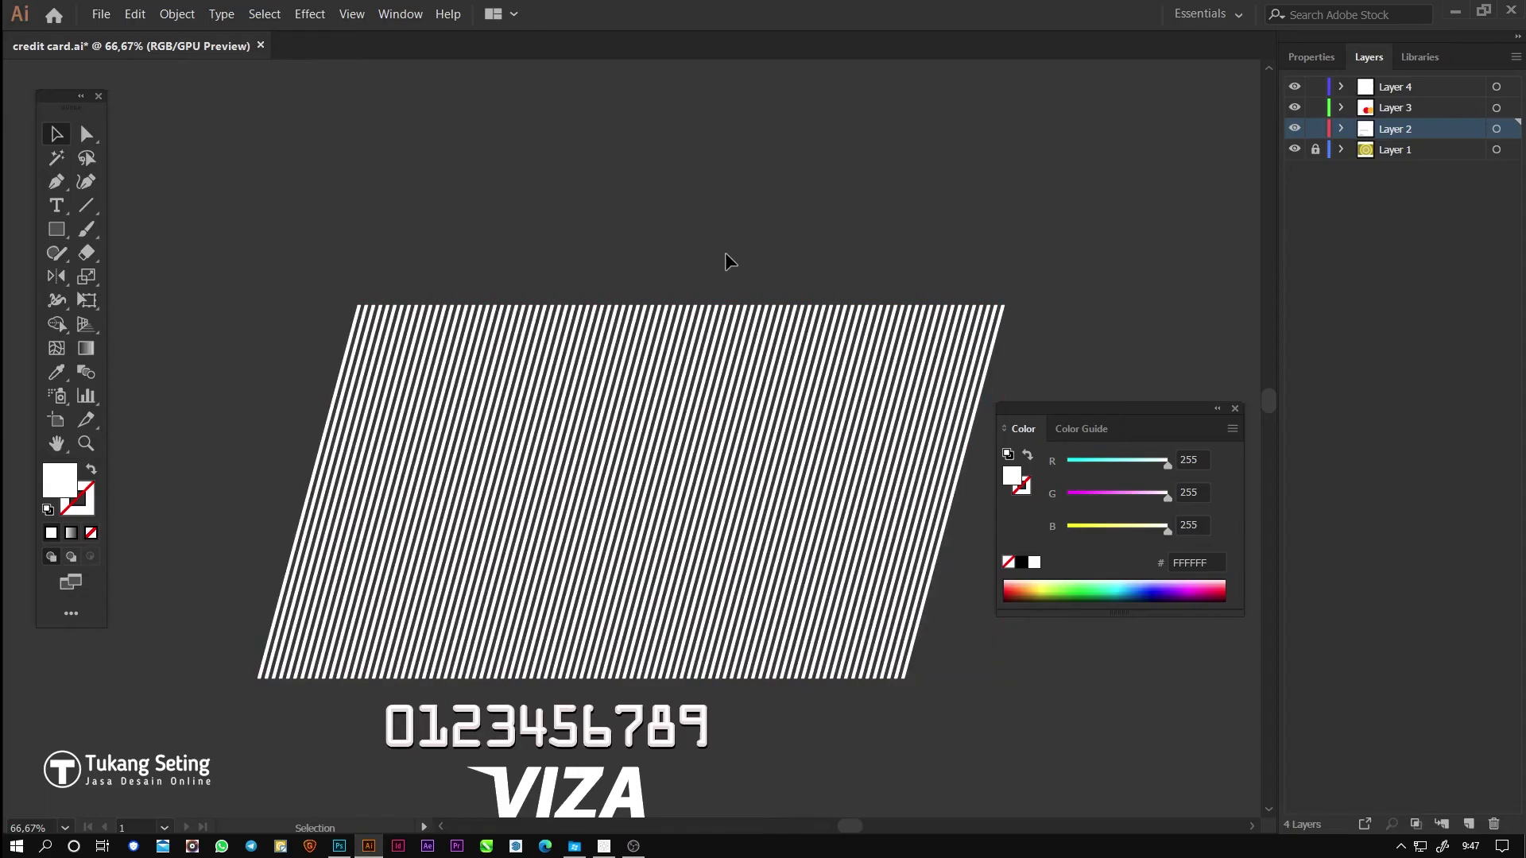
{"action": "key", "text": "ctrl+o"}
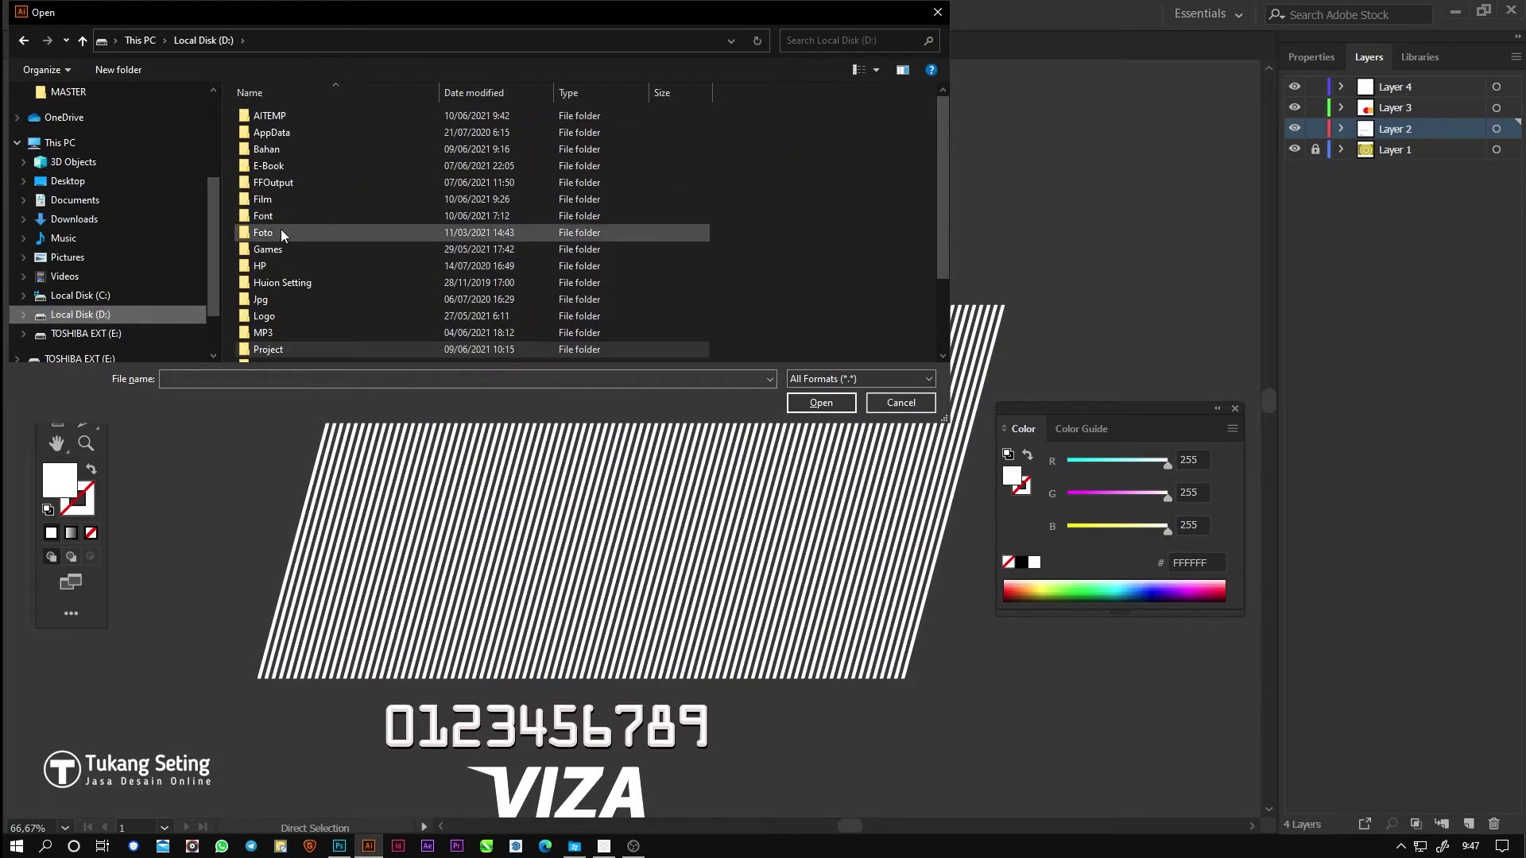
{"action": "double_click", "coordinate": [265, 316]}
{"action": "left_click", "coordinate": [882, 41]}
{"action": "type", "text": "pontianak"}
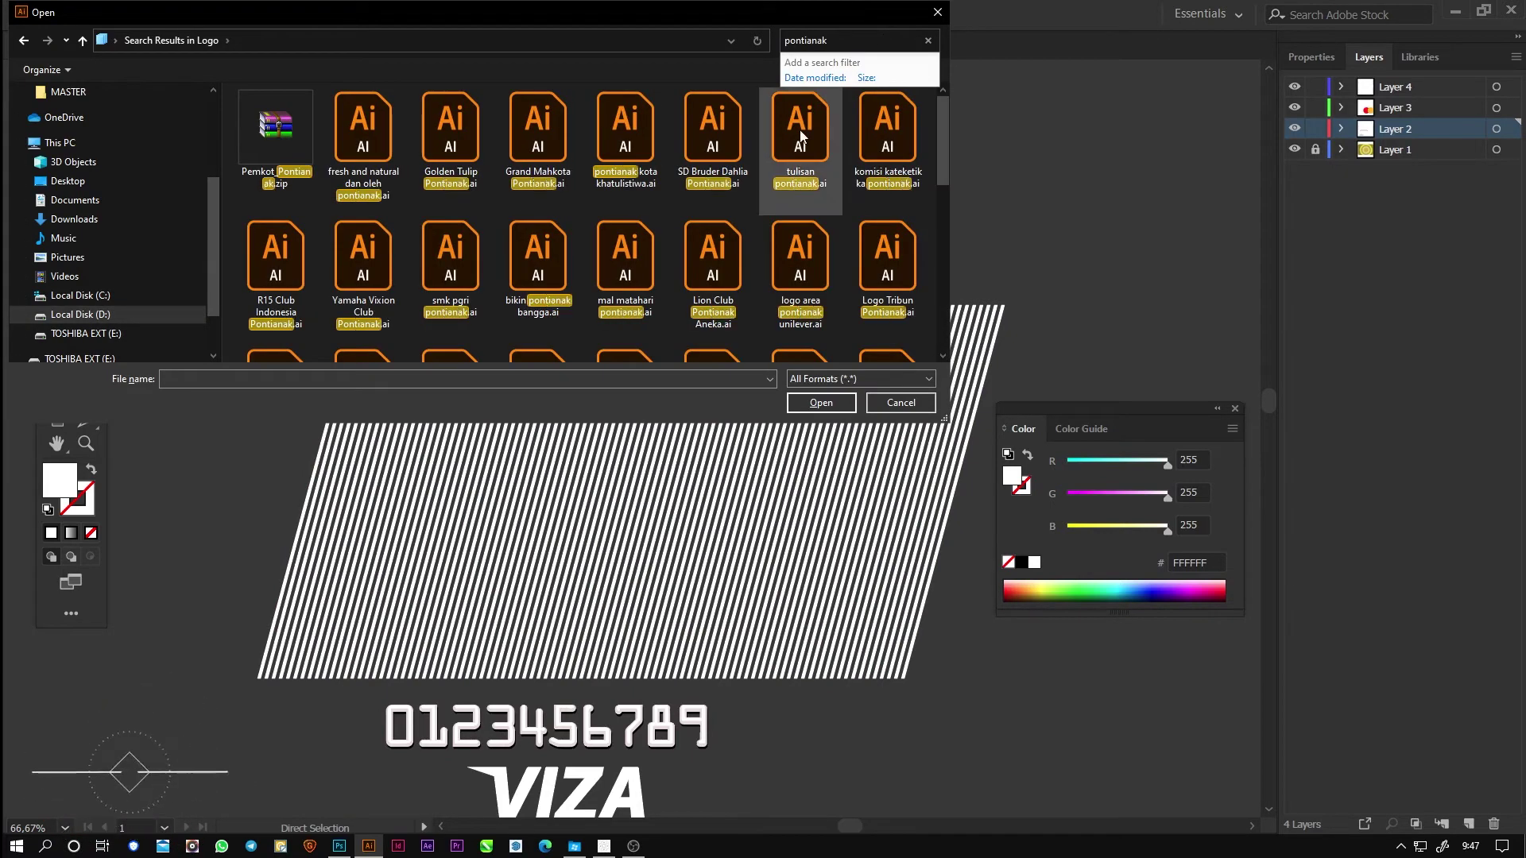
{"action": "double_click", "coordinate": [801, 146]}
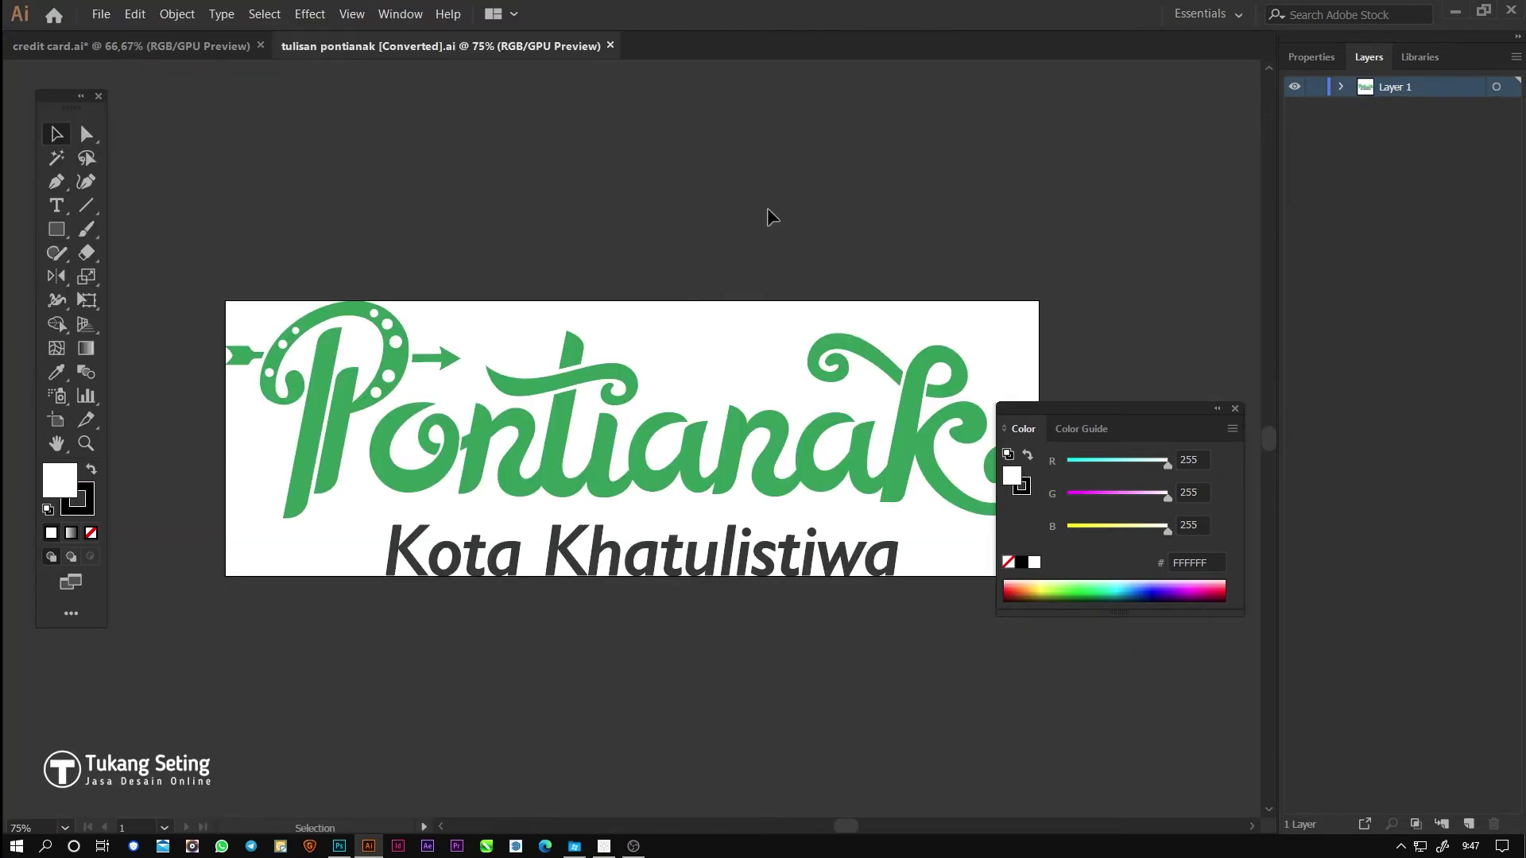
Step: Copy the whole Pontianak lettering into the Photoshop card as a smart object, about 405 px wide, right of the monument
{"action": "left_click_drag", "start_coordinate": [218, 262], "coordinate": [1150, 673]}
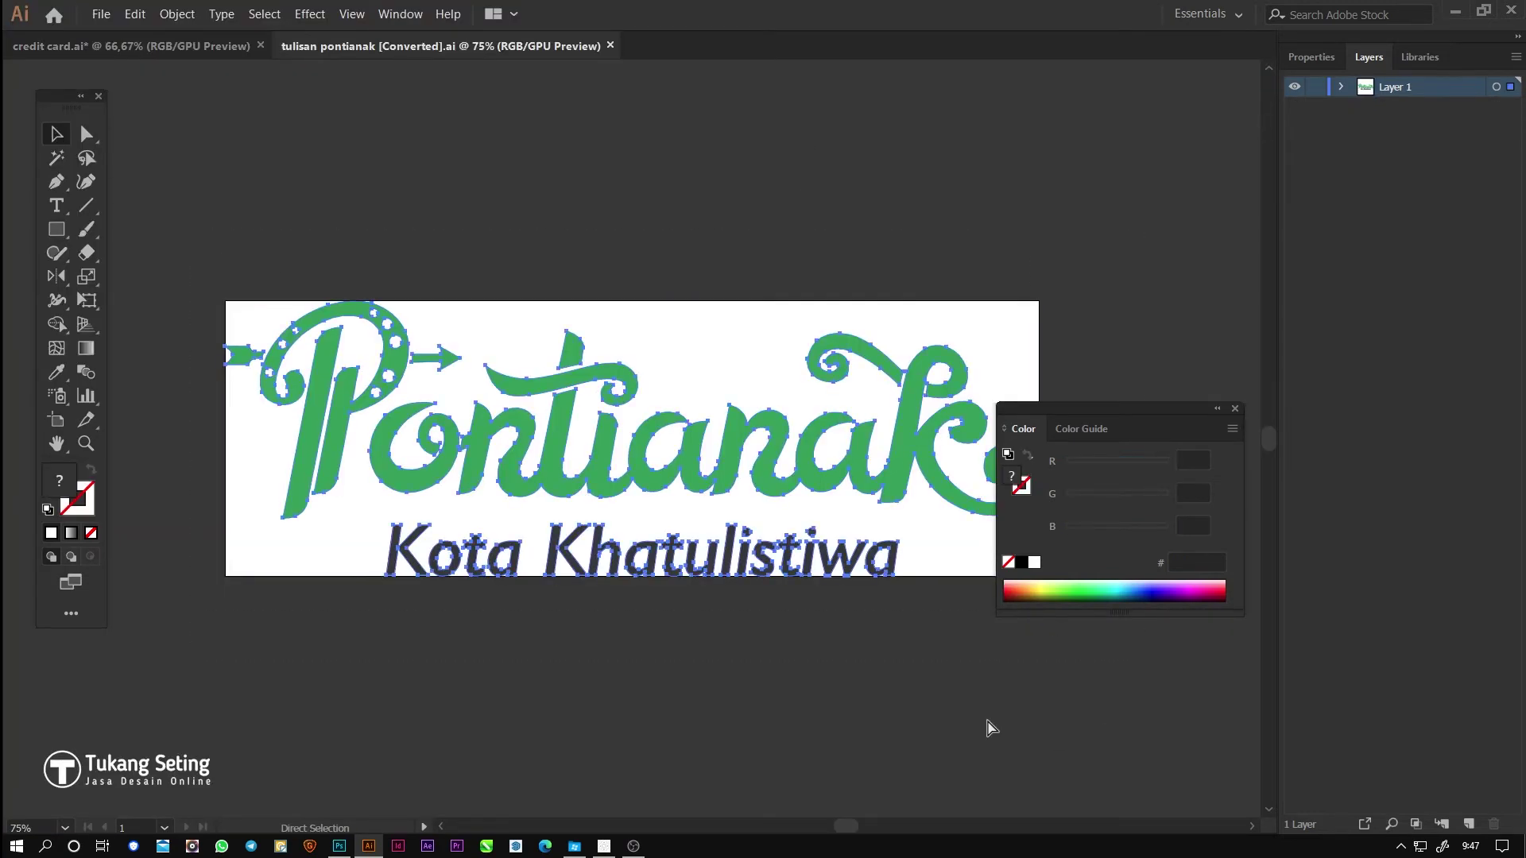
{"action": "left_click", "coordinate": [340, 846]}
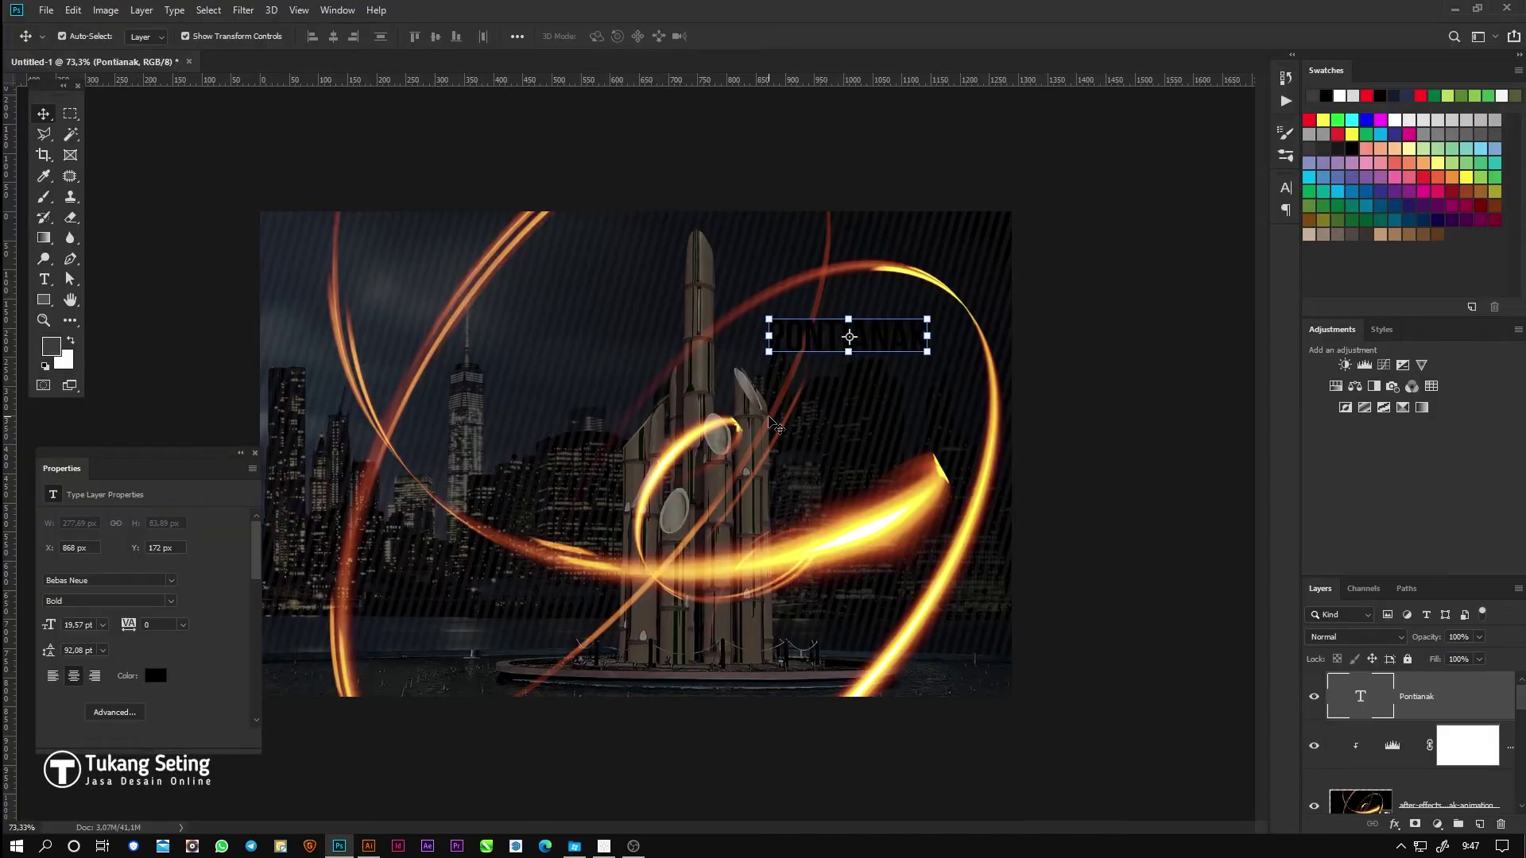
{"action": "key", "text": "ctrl+v"}
{"action": "left_click", "coordinate": [1079, 239]}
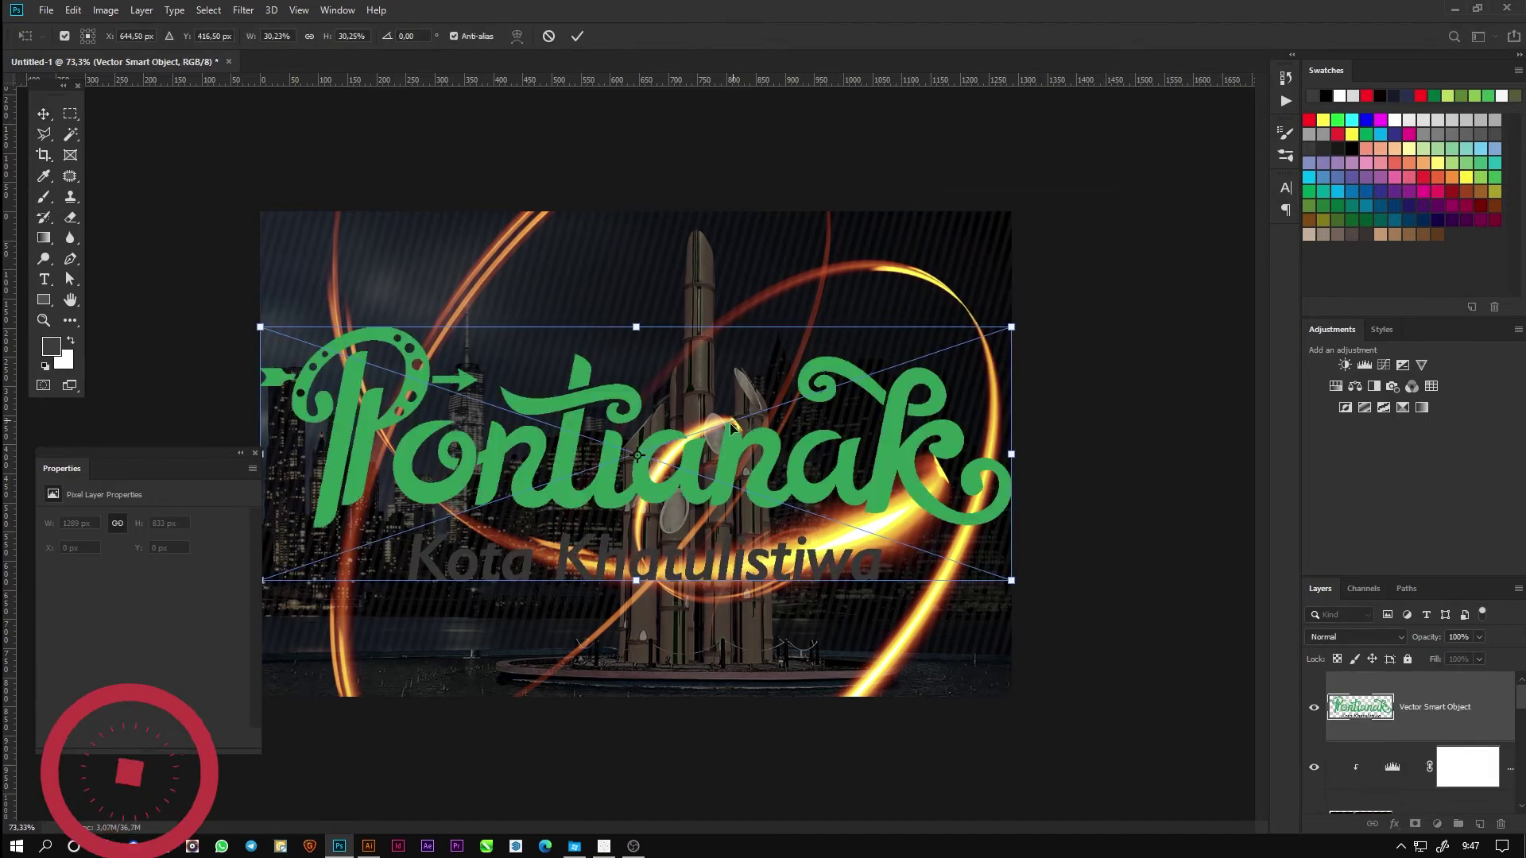
{"action": "left_click_drag", "start_coordinate": [264, 582], "coordinate": [774, 405]}
{"action": "left_click_drag", "start_coordinate": [846, 368], "coordinate": [810, 350]}
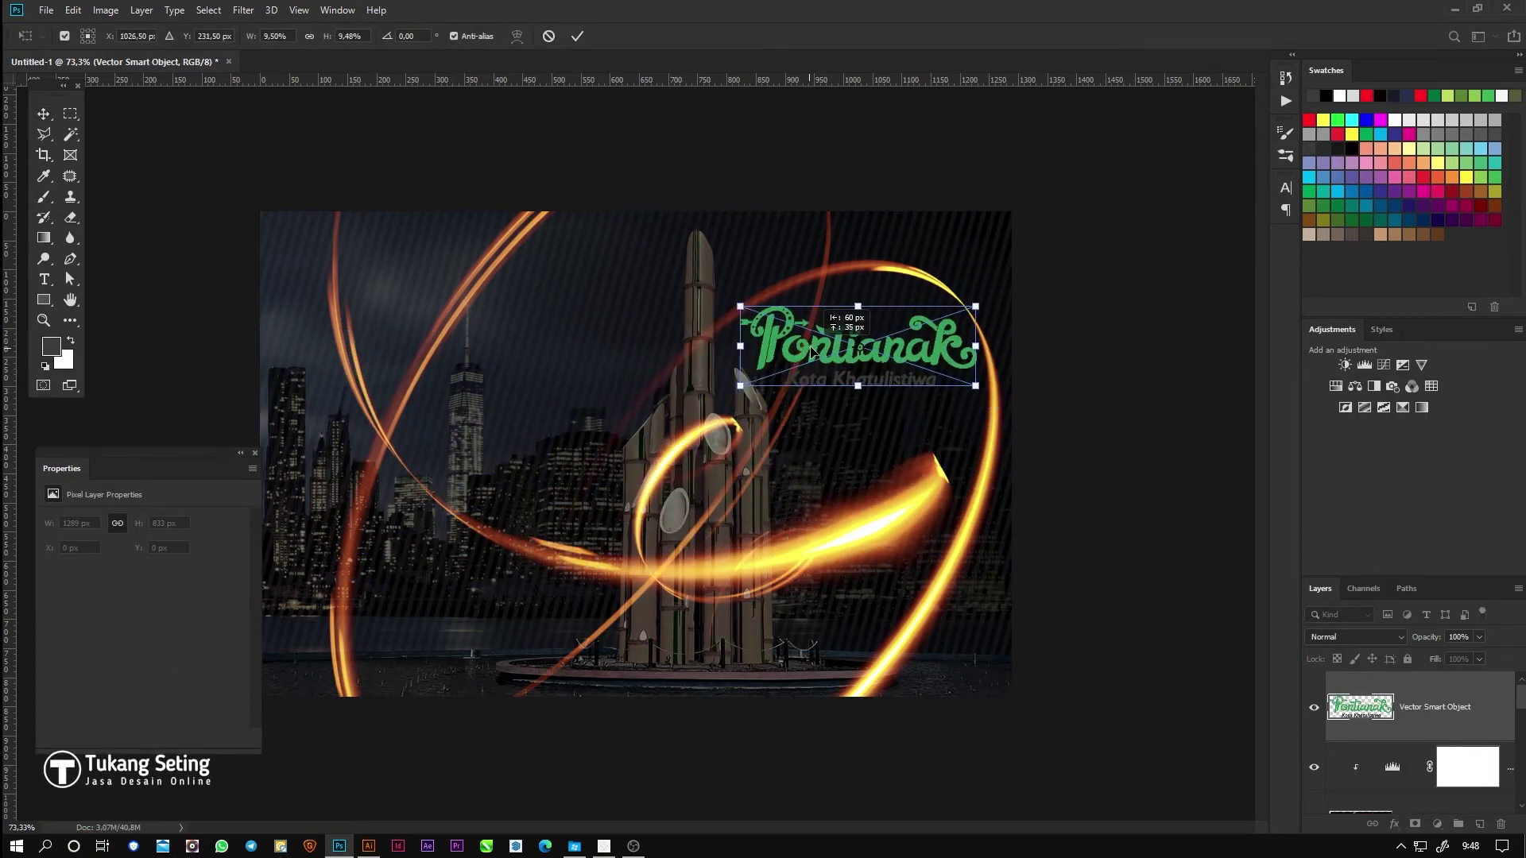
{"action": "key", "text": "Return"}
Step: Give the Pontianak logo a white Color Overlay at 100% opacity
{"action": "left_click", "coordinate": [1394, 824]}
{"action": "left_click", "coordinate": [1415, 761]}
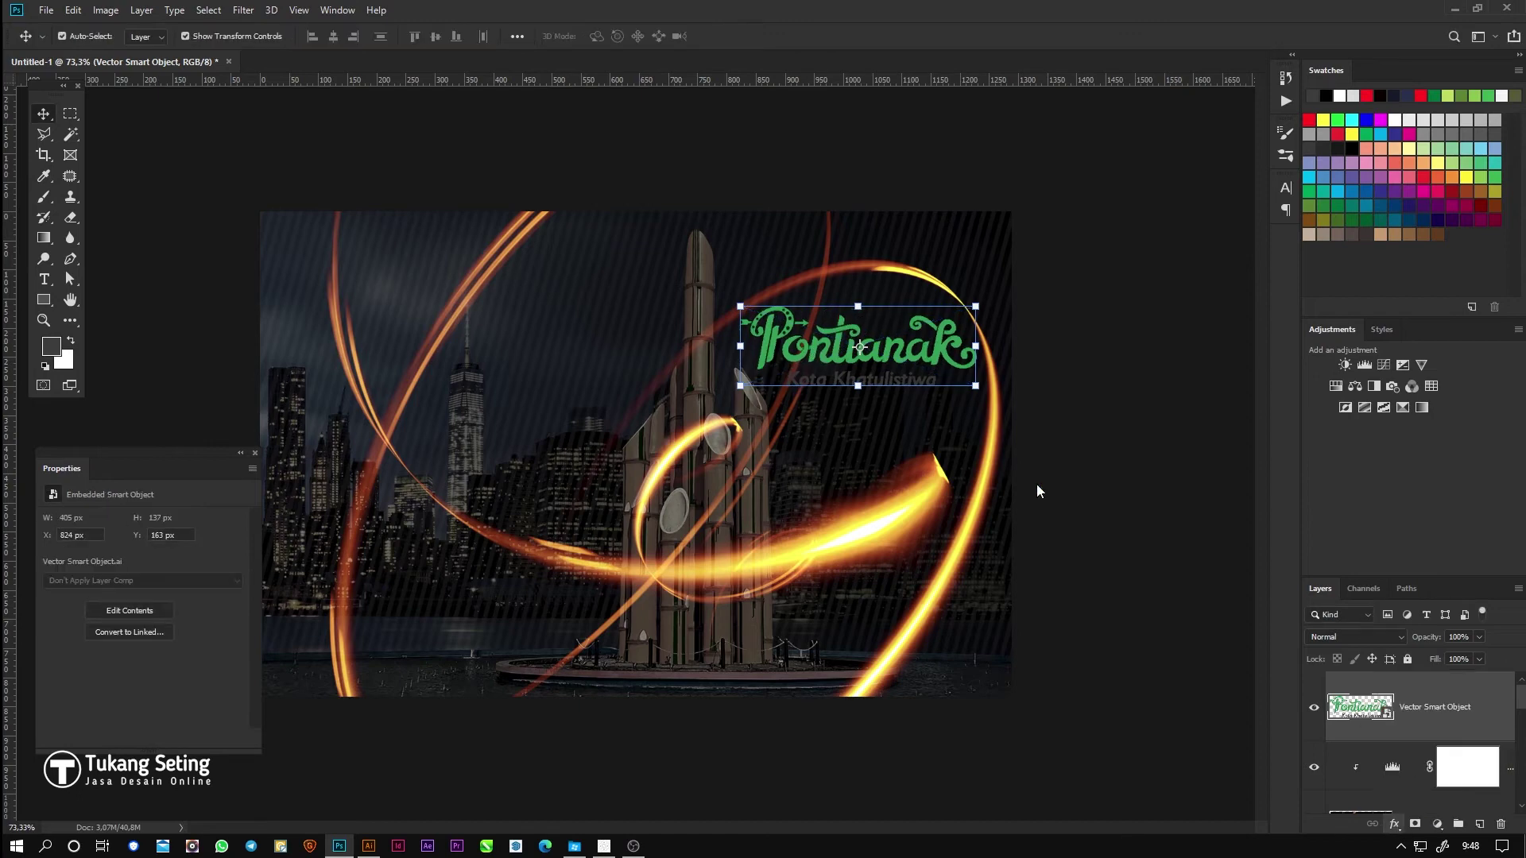
{"action": "left_click", "coordinate": [1268, 312]}
{"action": "left_click", "coordinate": [1109, 203]}
{"action": "key", "text": "Return"}
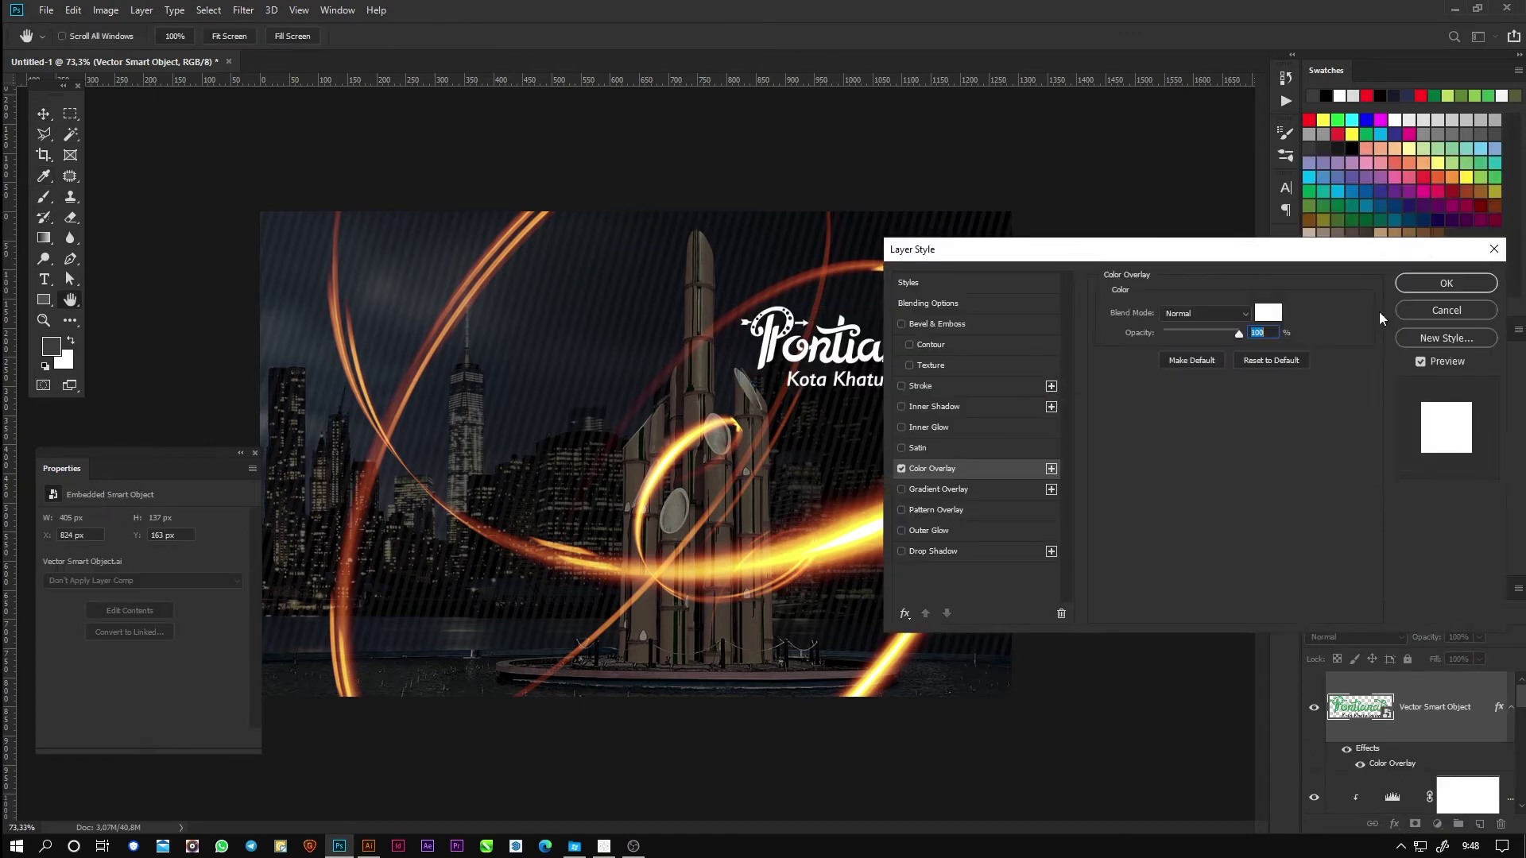
{"action": "key", "text": "Return"}
{"action": "left_click", "coordinate": [1094, 432]}
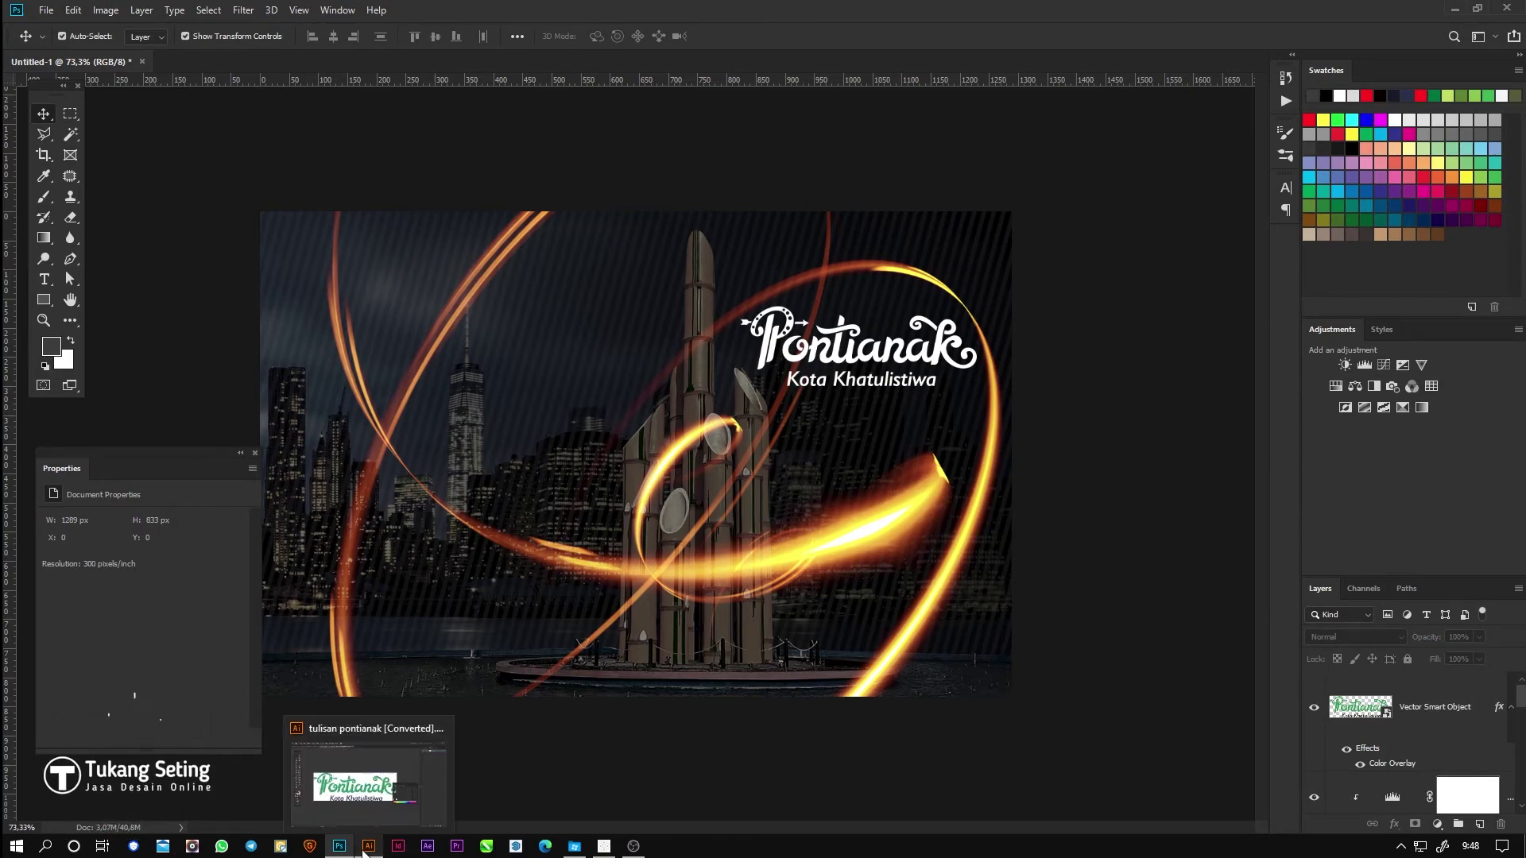
Step: Copy the gold chip from credit card.ai in Illustrator into the Photoshop card, about 206 px wide, near the left edge
{"action": "left_click", "coordinate": [367, 847]}
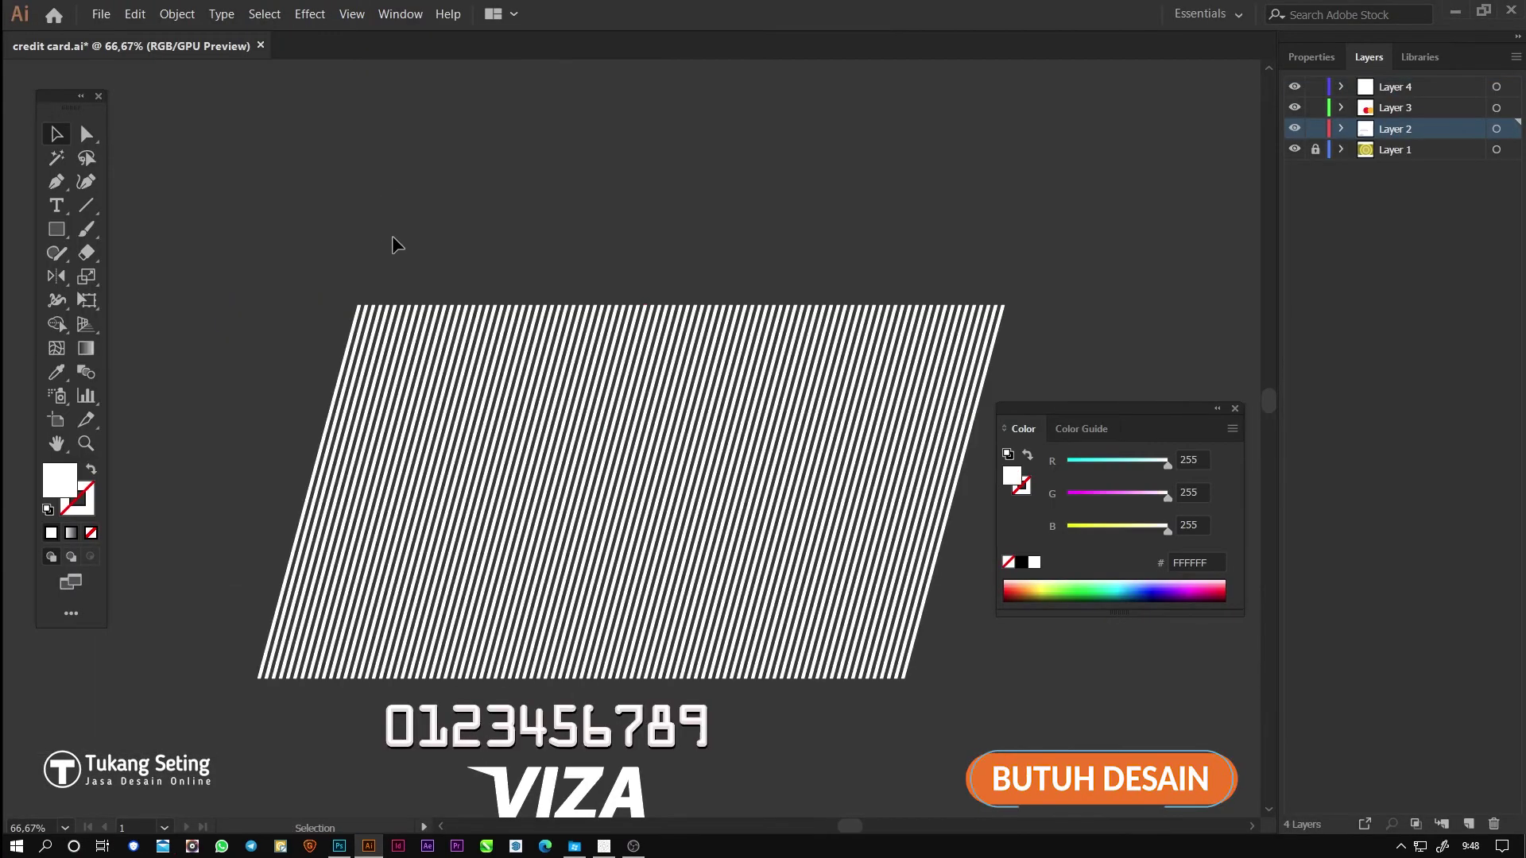
{"action": "left_click_drag", "start_coordinate": [798, 751], "coordinate": [821, 362]}
{"action": "left_click", "coordinate": [1316, 151]}
{"action": "left_click", "coordinate": [508, 596]}
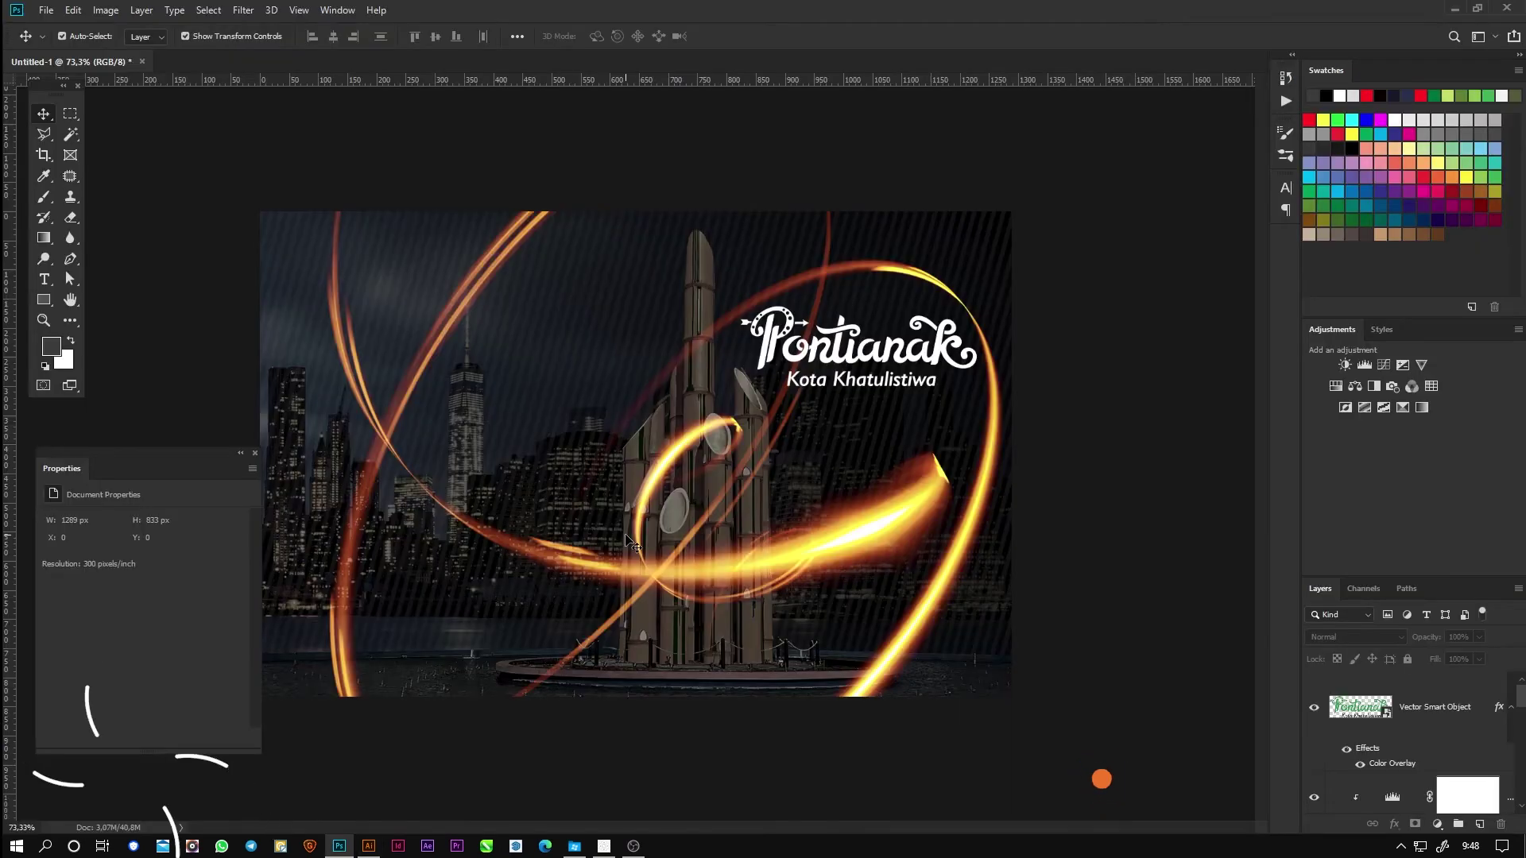
{"action": "key", "text": "ctrl+v"}
{"action": "left_click", "coordinate": [1083, 238]}
{"action": "left_click_drag", "start_coordinate": [924, 636], "coordinate": [415, 407]}
{"action": "key", "text": "Return"}
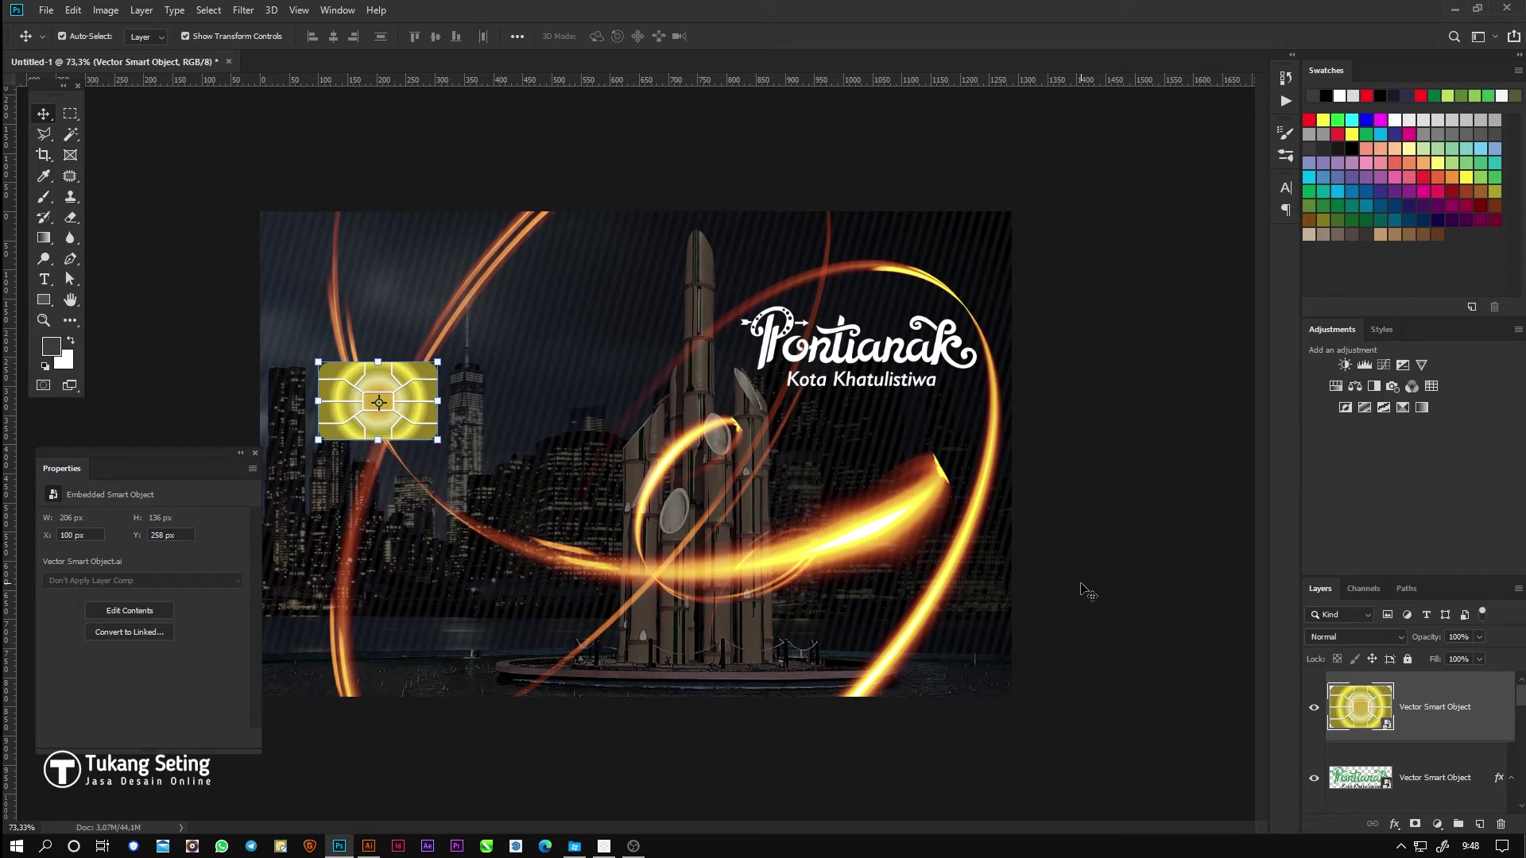
{"action": "left_click", "coordinate": [1113, 363]}
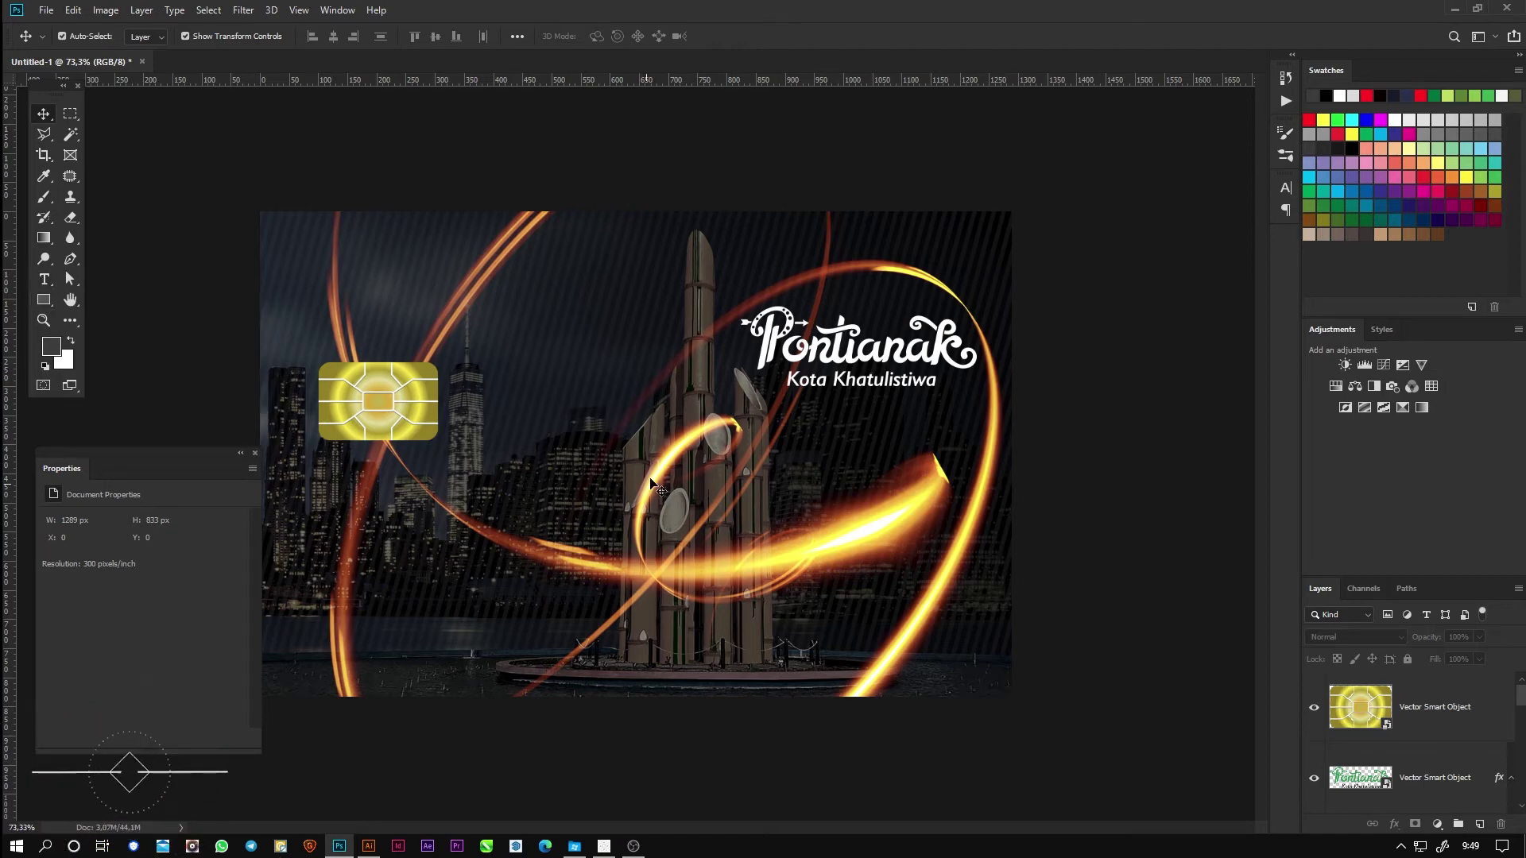
Step: Copy the VIZA logo from Illustrator into the Photoshop card as a smart object, about 206 px wide, in the lower-right corner
{"action": "left_click", "coordinate": [366, 847]}
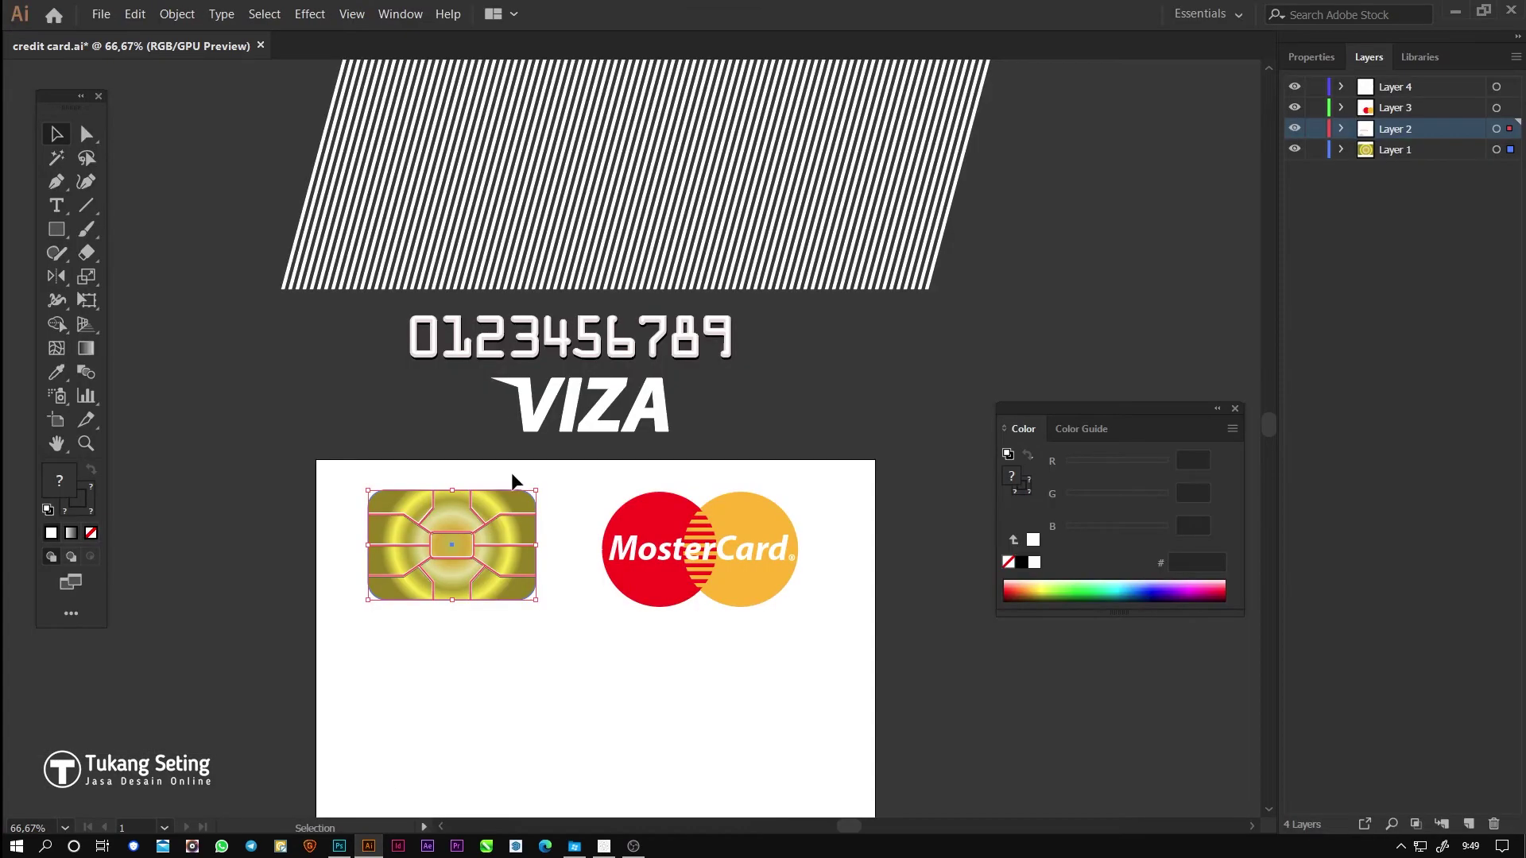
{"action": "left_click", "coordinate": [499, 383]}
{"action": "left_click", "coordinate": [700, 435]}
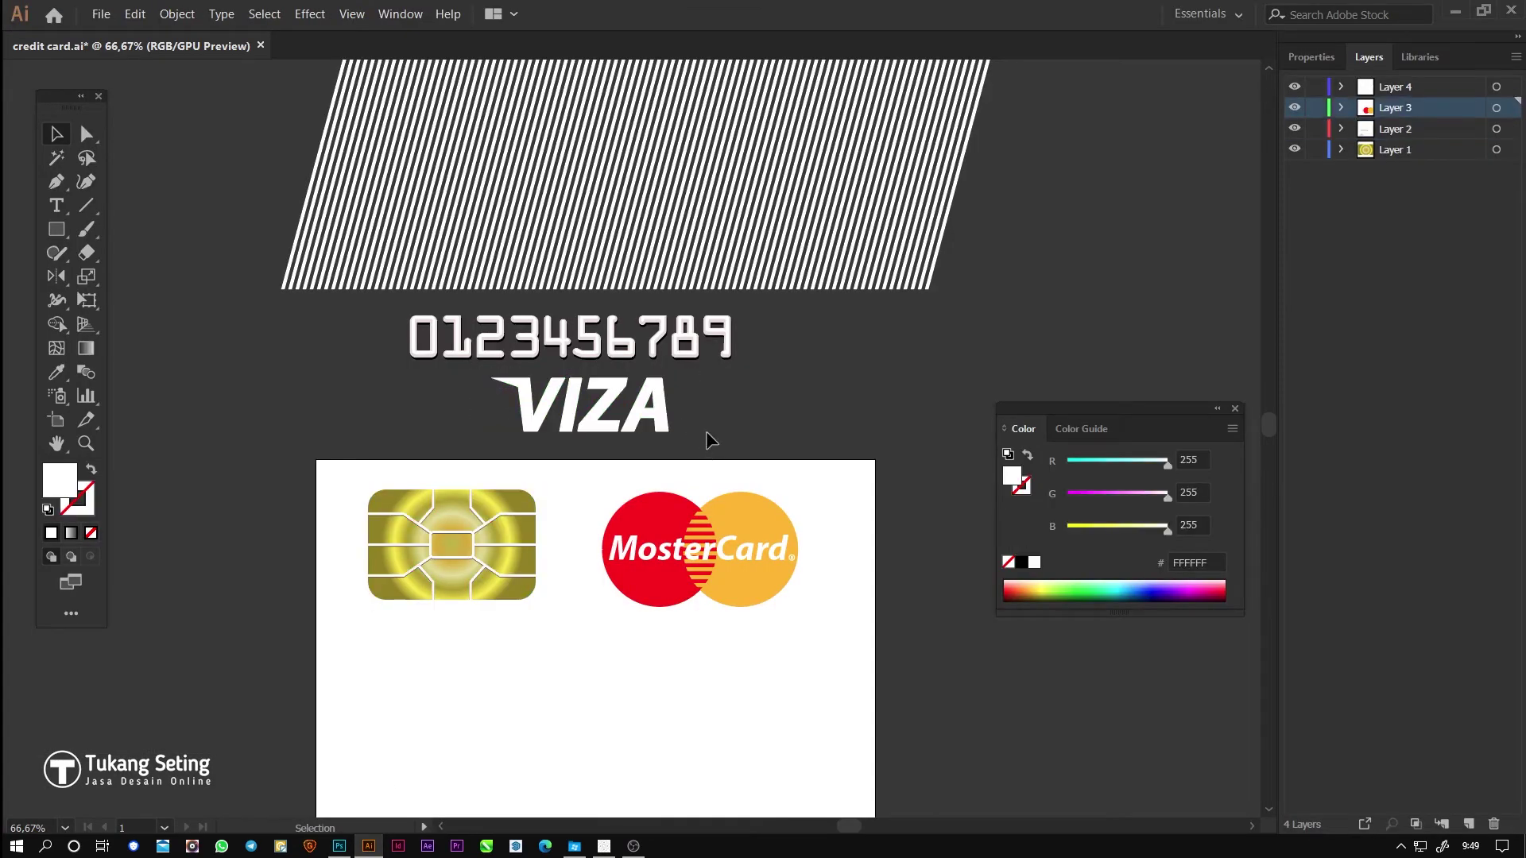
{"action": "left_click", "coordinate": [339, 846]}
{"action": "key", "text": "ctrl+v"}
{"action": "key", "text": "Return"}
{"action": "left_click_drag", "start_coordinate": [332, 364], "coordinate": [845, 439]}
{"action": "left_click_drag", "start_coordinate": [900, 543], "coordinate": [946, 671]}
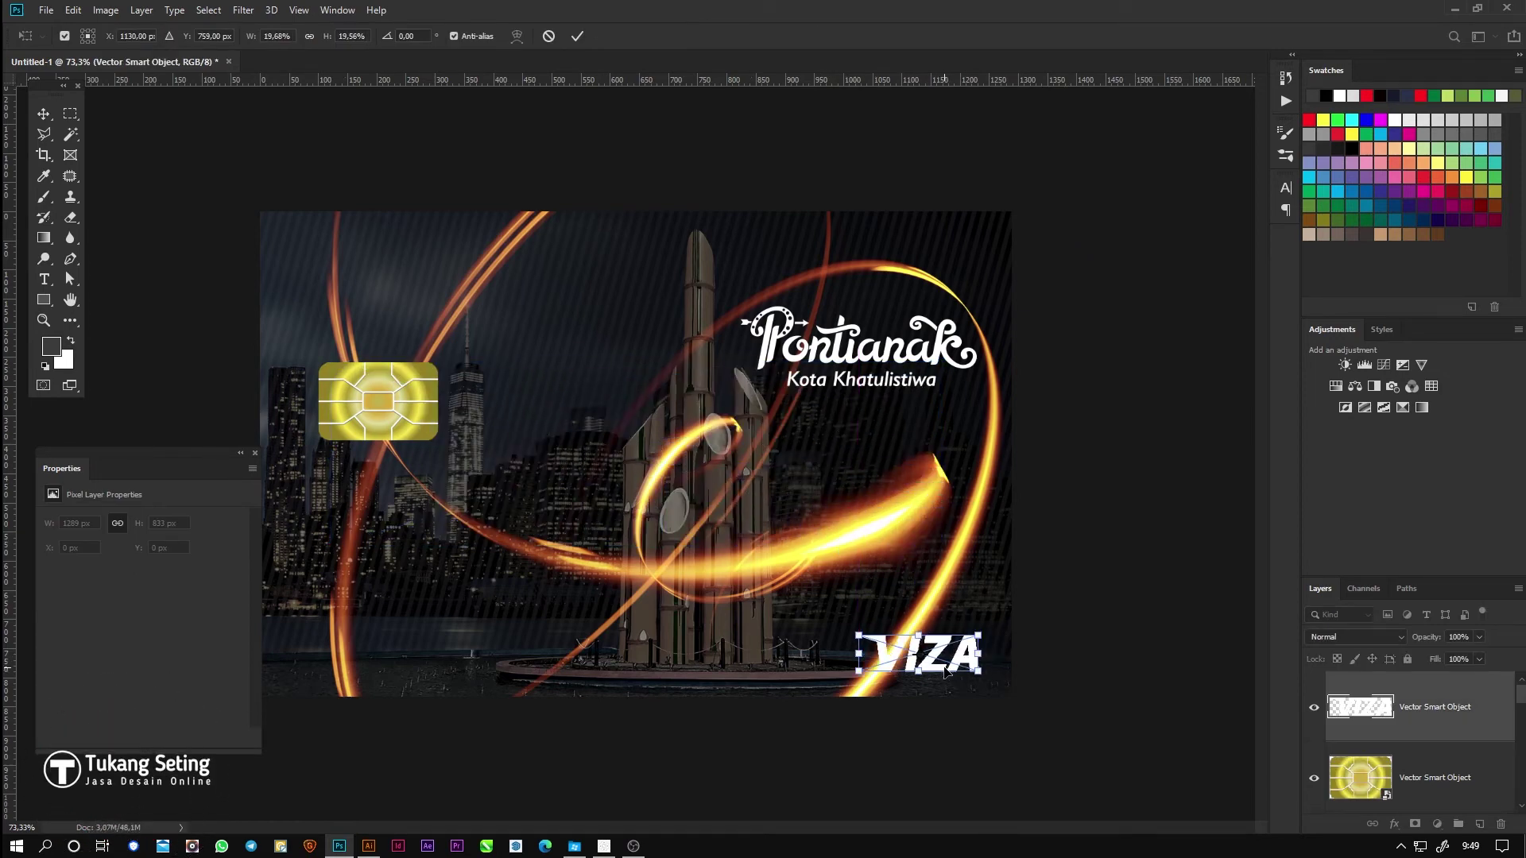
Step: Draw a white-filled rectangle of about 238 × 93 px over the VIZA logo
{"action": "left_click", "coordinate": [45, 301]}
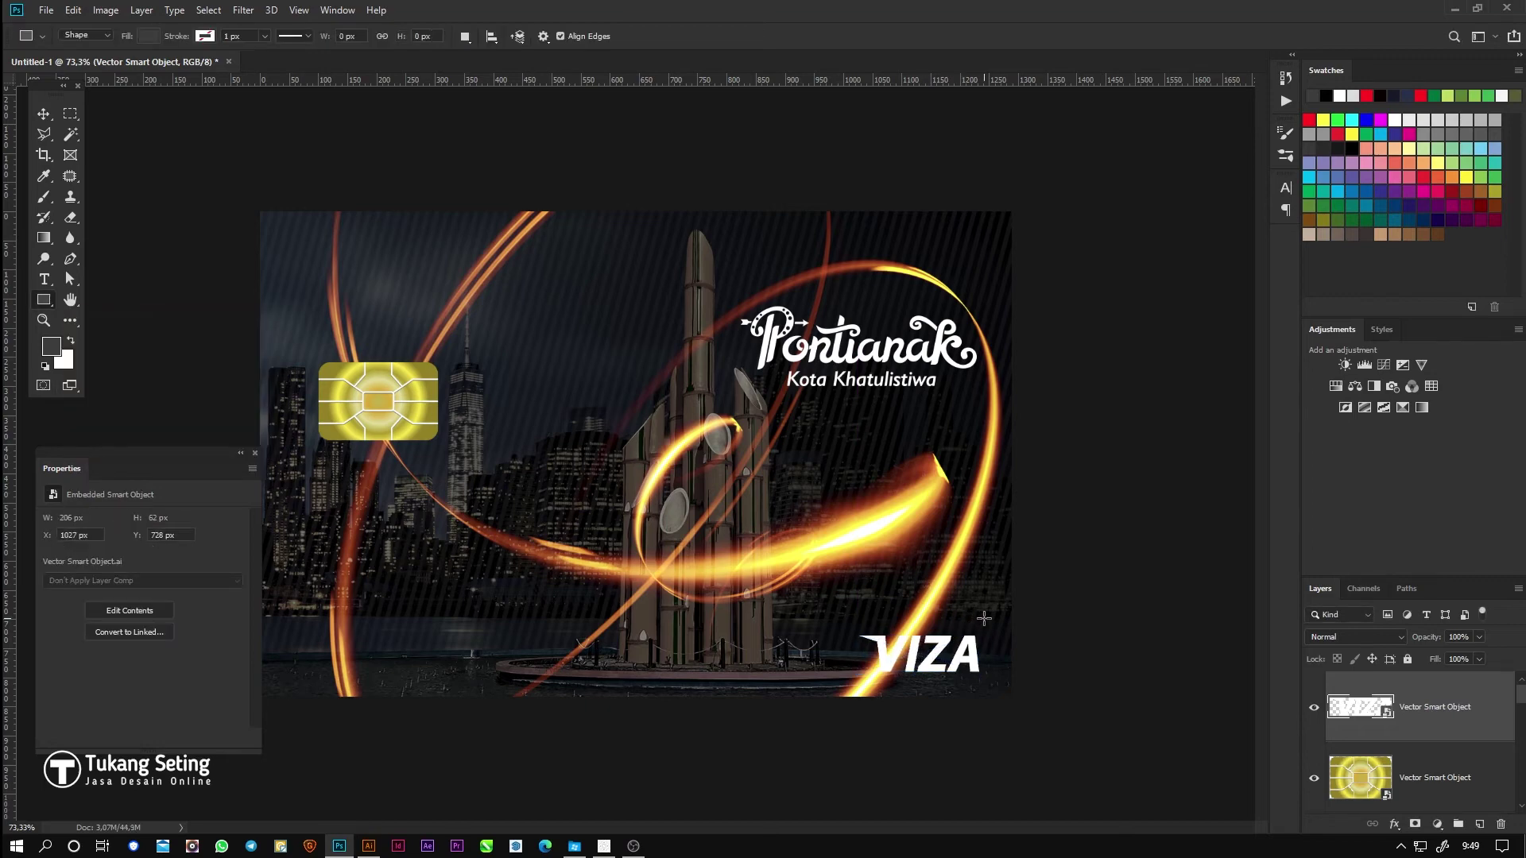
{"action": "left_click_drag", "start_coordinate": [840, 675], "coordinate": [847, 672]}
{"action": "left_click", "coordinate": [148, 35]}
{"action": "left_click", "coordinate": [111, 118]}
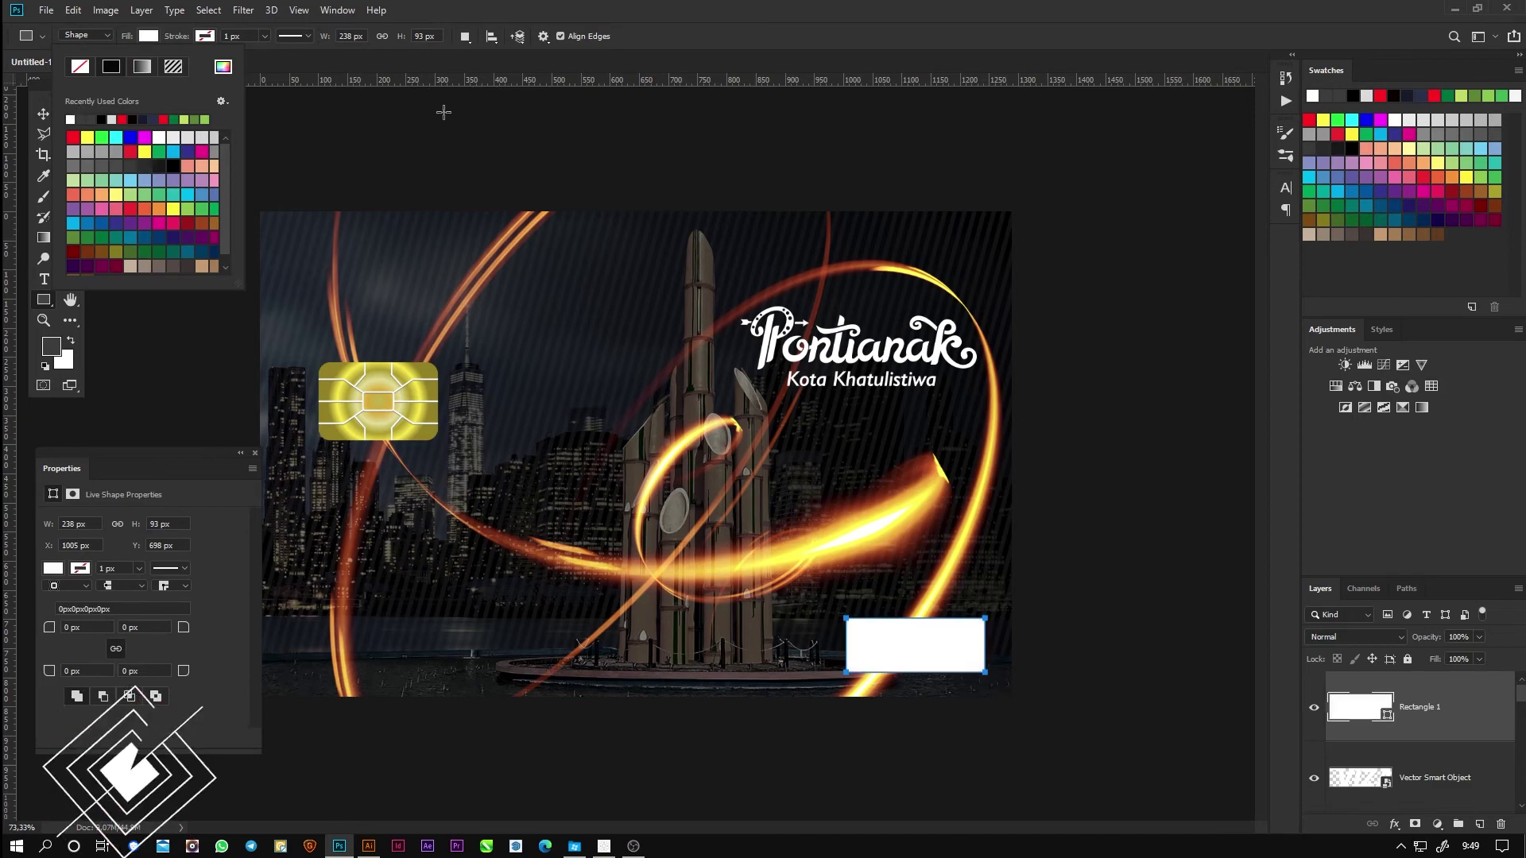
{"action": "key", "text": "Return"}
Step: Move the VIZA logo layer above the white rectangle layer and give it a Color Overlay of #03157d
{"action": "key", "text": "v"}
{"action": "left_click_drag", "start_coordinate": [1423, 775], "coordinate": [1416, 690]}
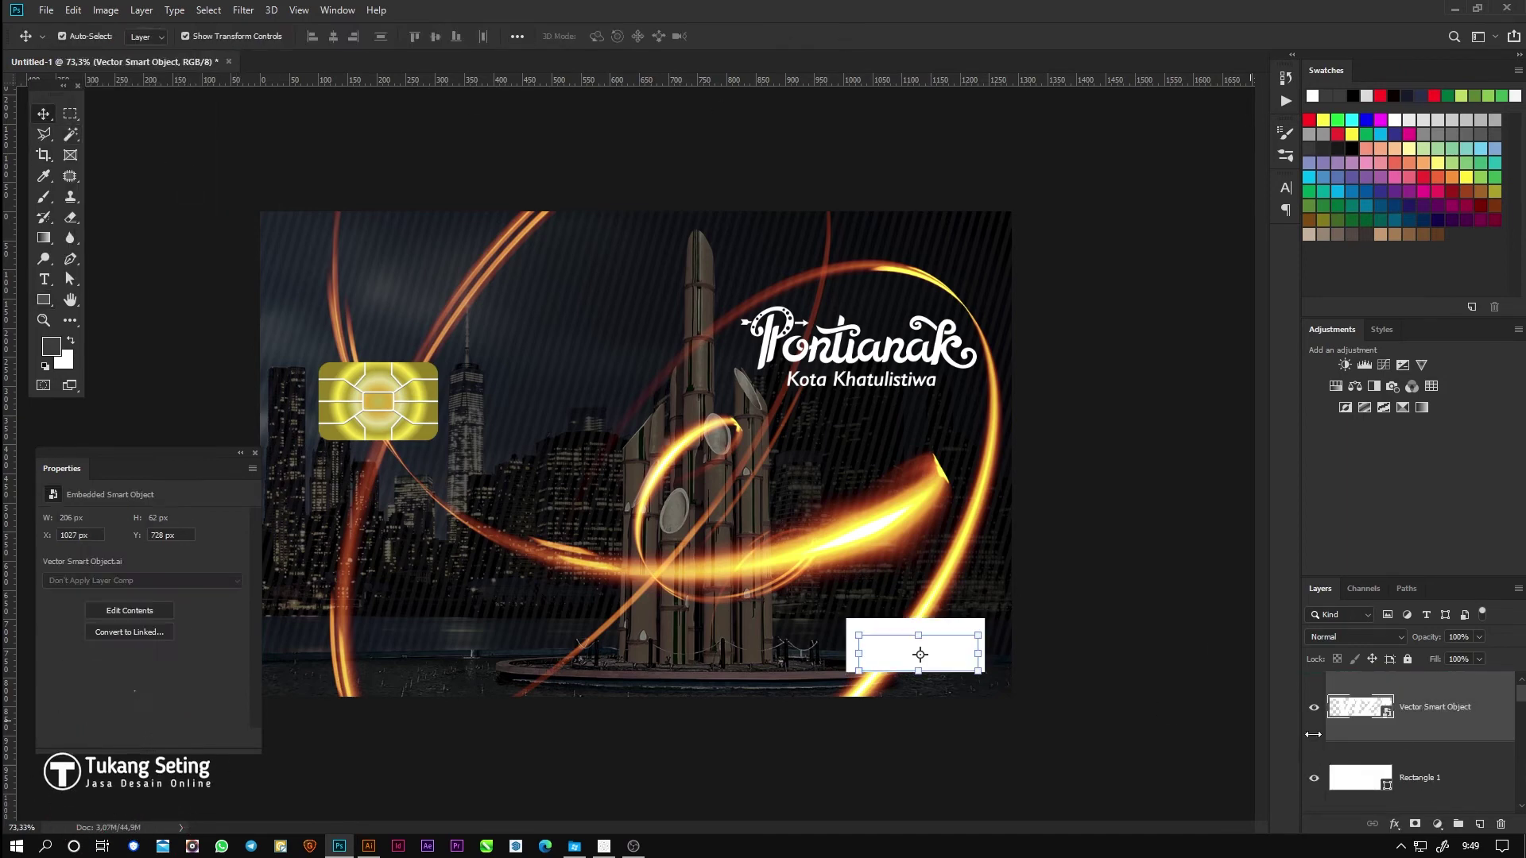
{"action": "left_click", "coordinate": [1401, 825]}
{"action": "left_click", "coordinate": [1422, 768]}
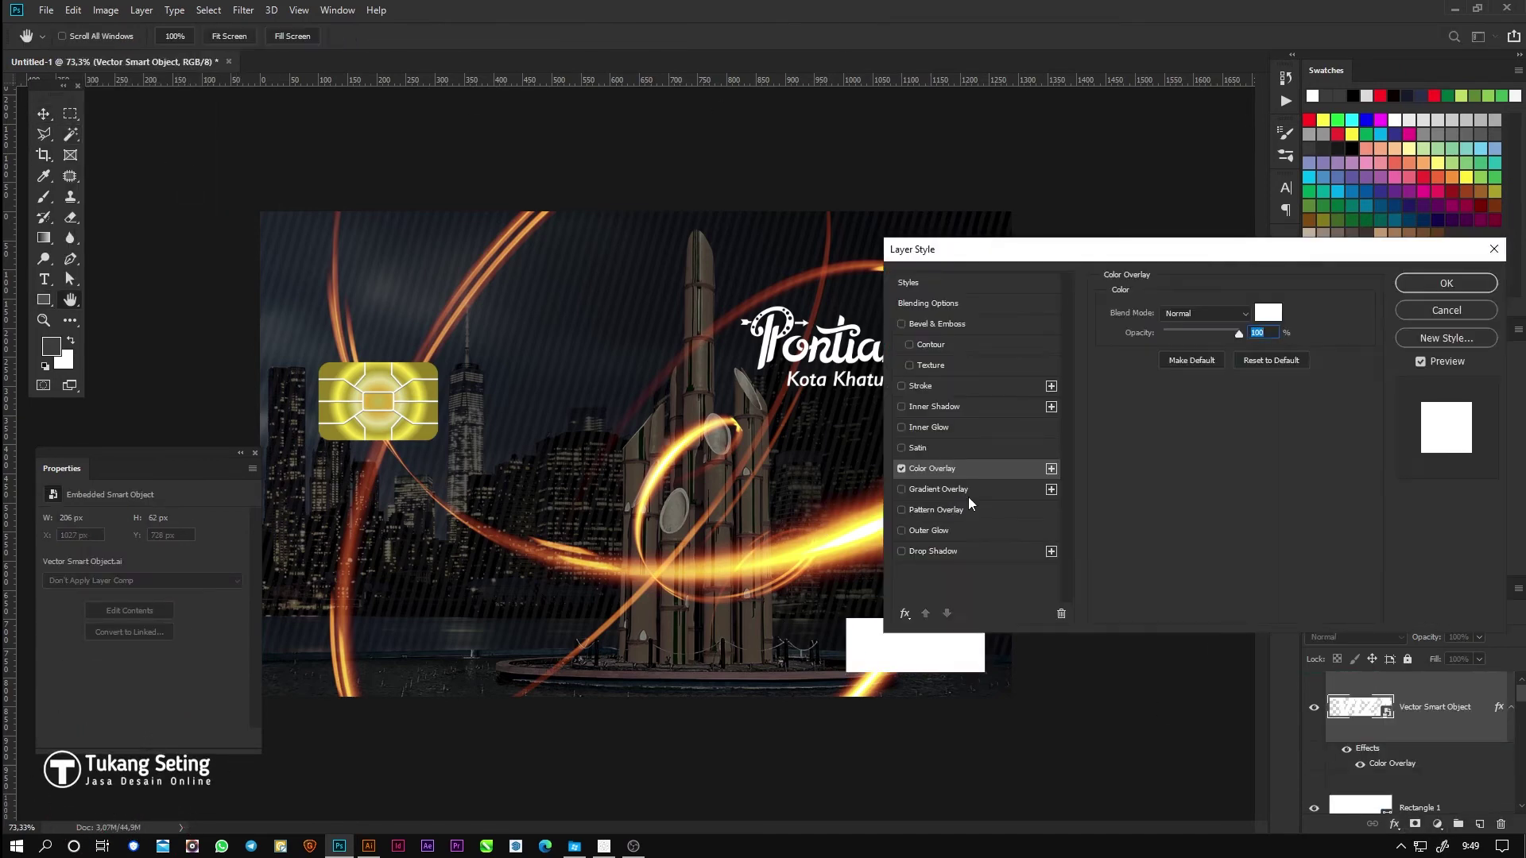
{"action": "left_click", "coordinate": [1267, 313]}
{"action": "type", "text": "041582"}
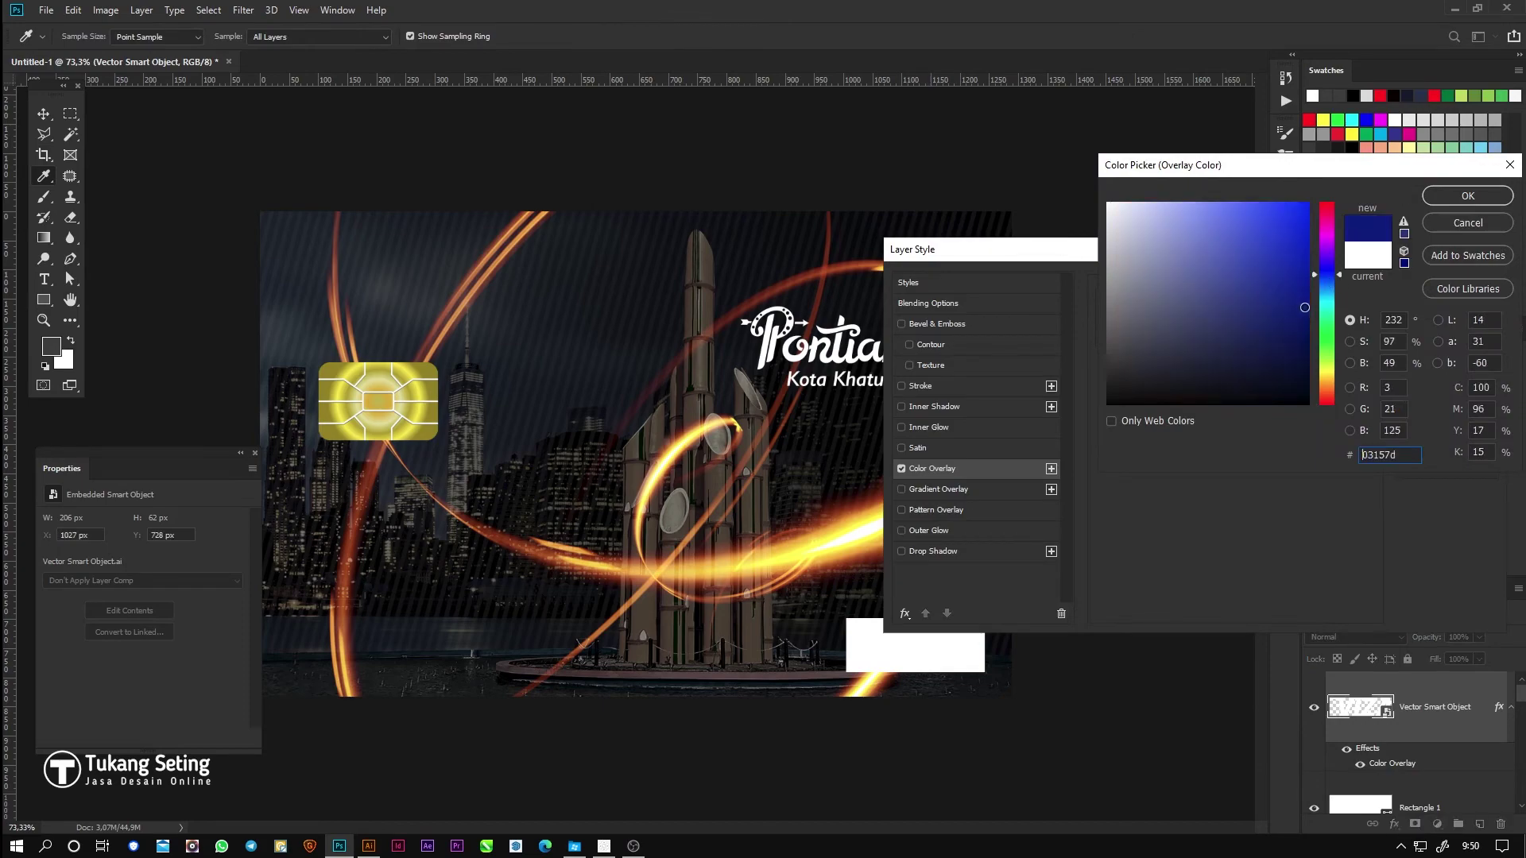
{"action": "left_click", "coordinate": [1444, 198]}
{"action": "key", "text": "Return"}
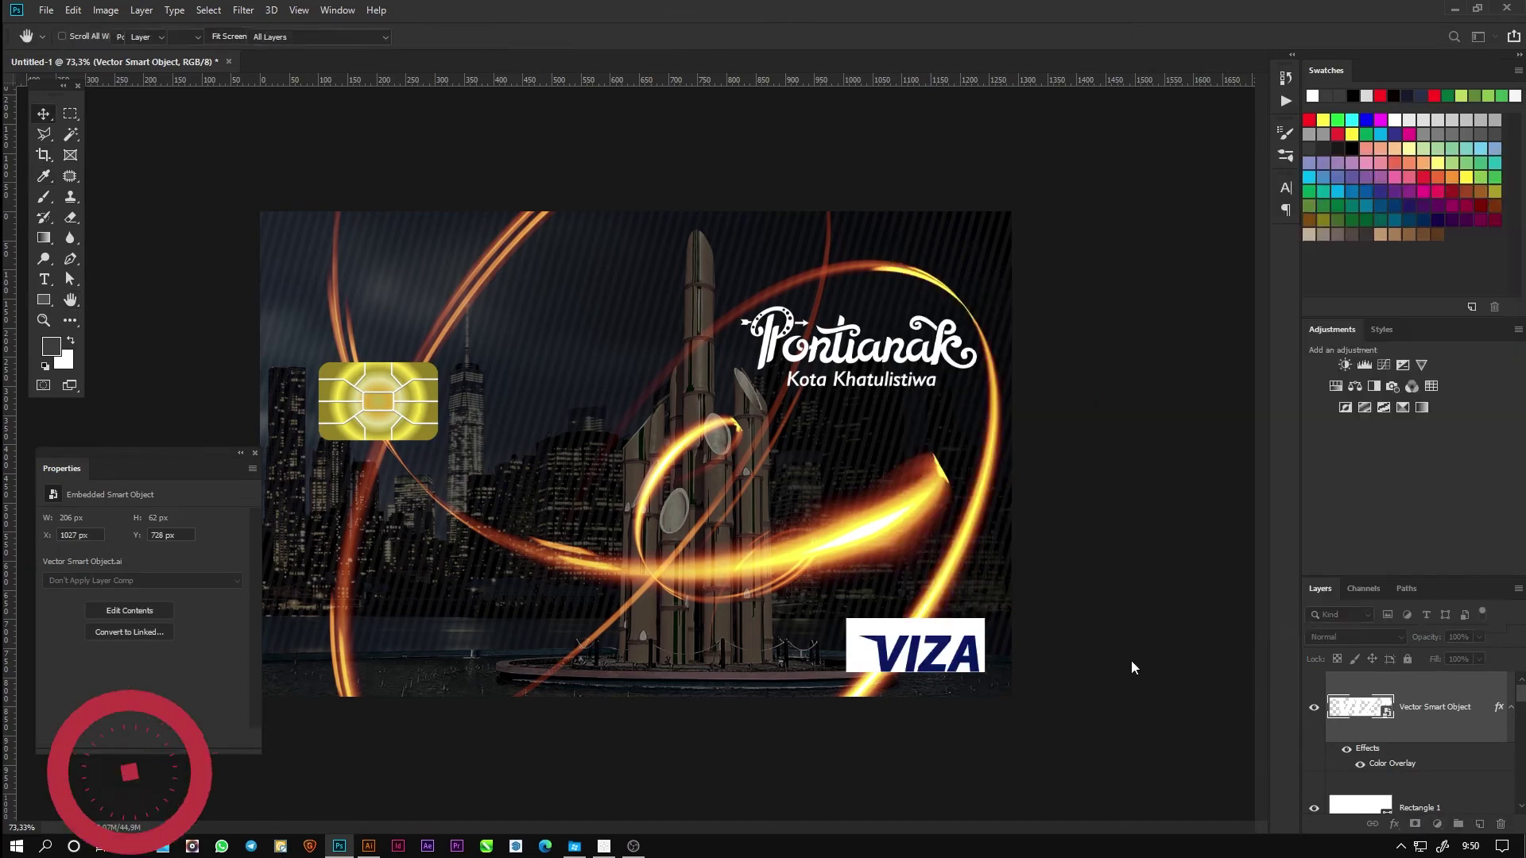
{"action": "left_click", "coordinate": [1131, 660]}
Step: Centre the VIZA logo inside the white rectangle, at about X 1015 px and Y 714 px
{"action": "scroll", "coordinate": [983, 693], "scroll_direction": "up", "scroll_amount": 1}
{"action": "scroll", "coordinate": [983, 693], "scroll_direction": "up", "scroll_amount": 11}
{"action": "left_click_drag", "start_coordinate": [1013, 692], "coordinate": [989, 673]}
{"action": "scroll", "coordinate": [789, 778], "scroll_direction": "down", "scroll_amount": 10}
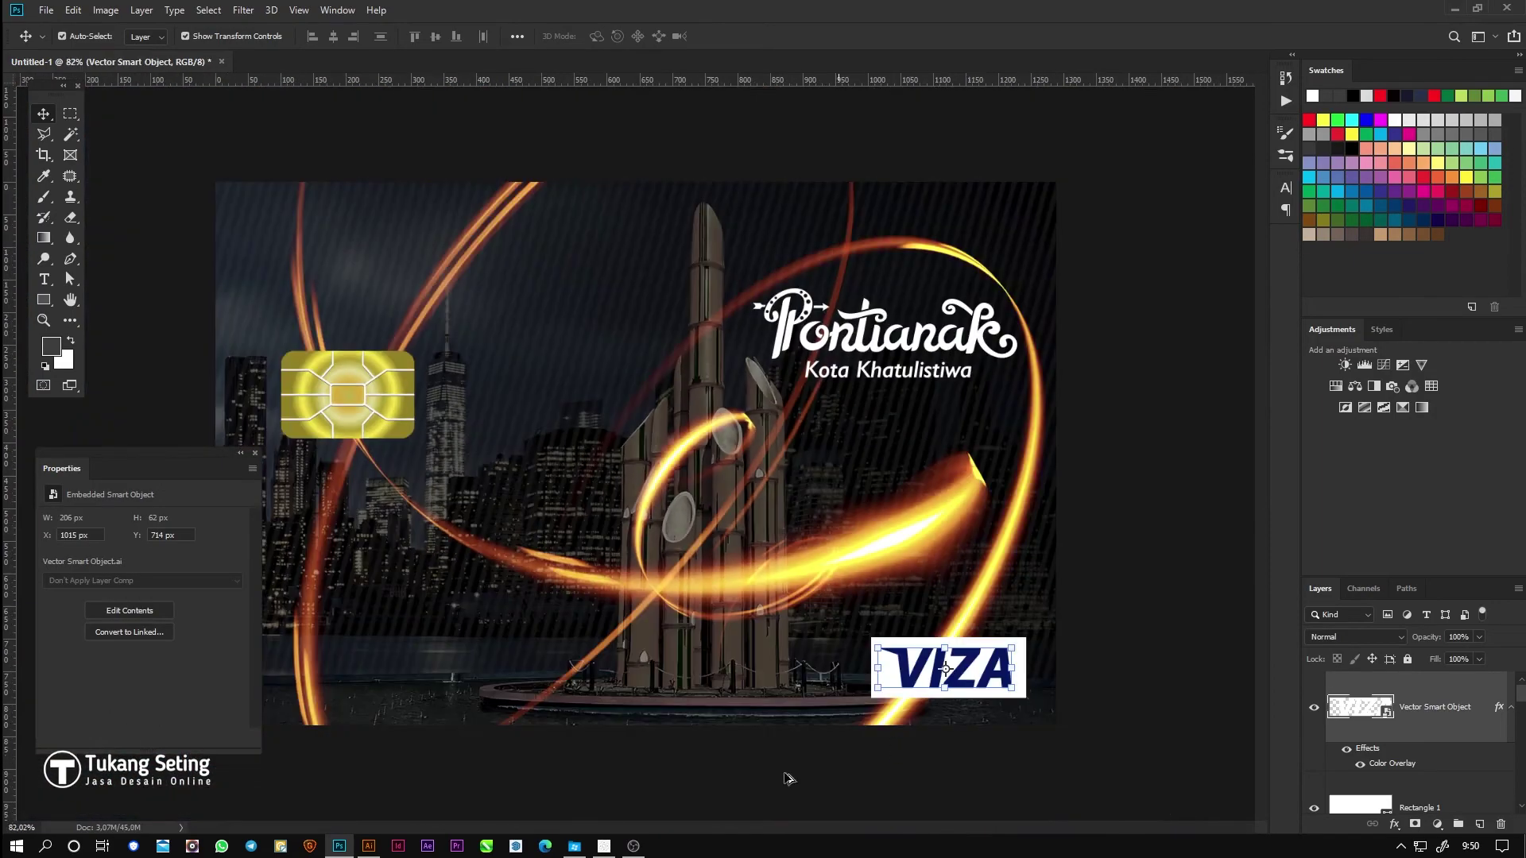
Step: Copy the MosterCard logo from credit card.ai in Illustrator into the Photoshop card as a smart object
{"action": "left_click", "coordinate": [368, 849]}
{"action": "left_click_drag", "start_coordinate": [589, 494], "coordinate": [835, 640]}
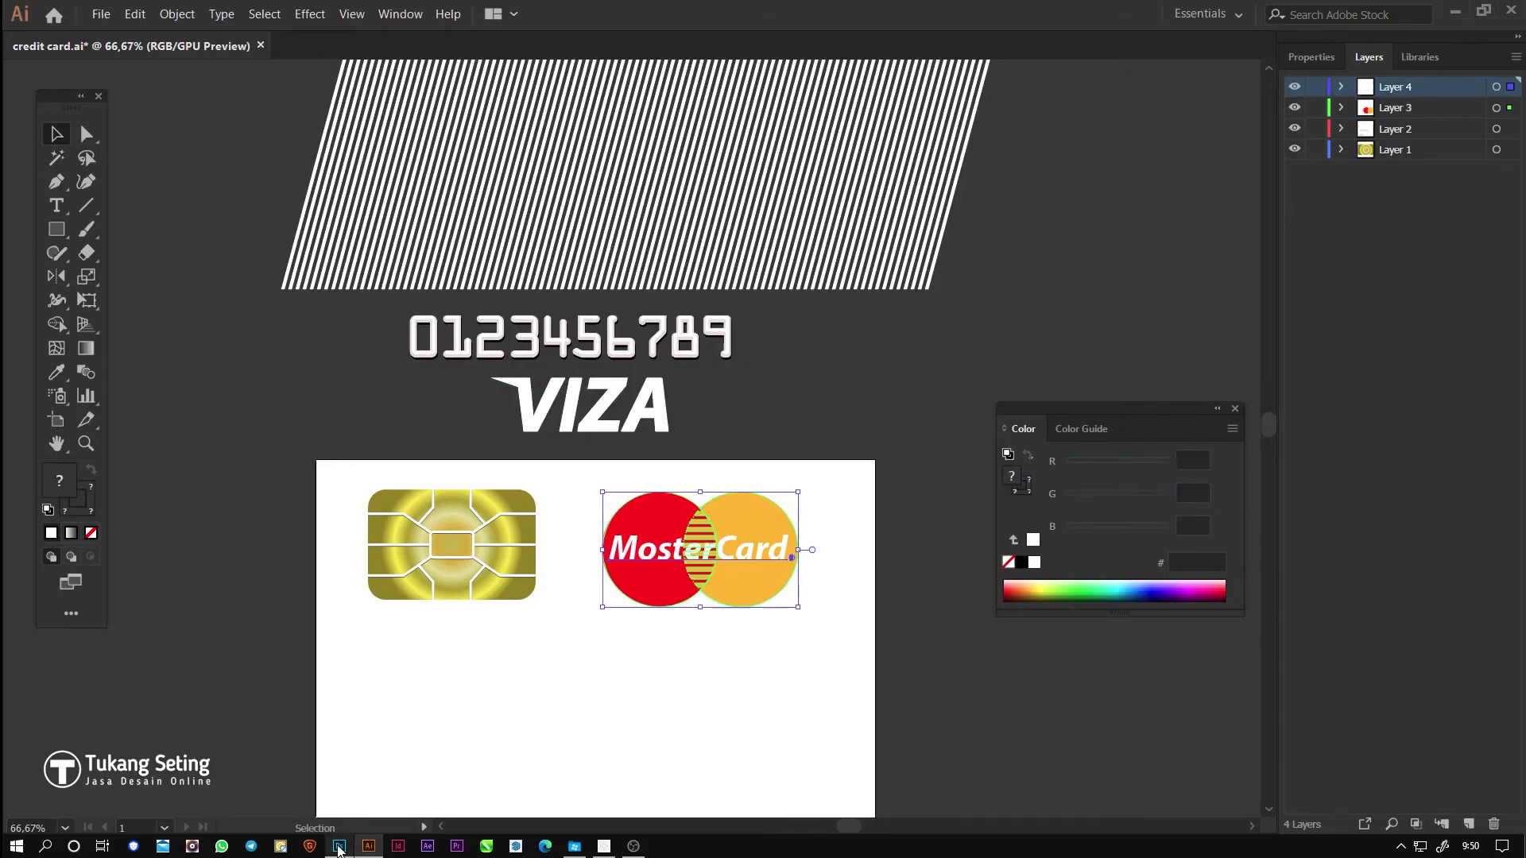
{"action": "left_click", "coordinate": [339, 848]}
{"action": "key", "text": "ctrl+v"}
{"action": "left_click", "coordinate": [1080, 240]}
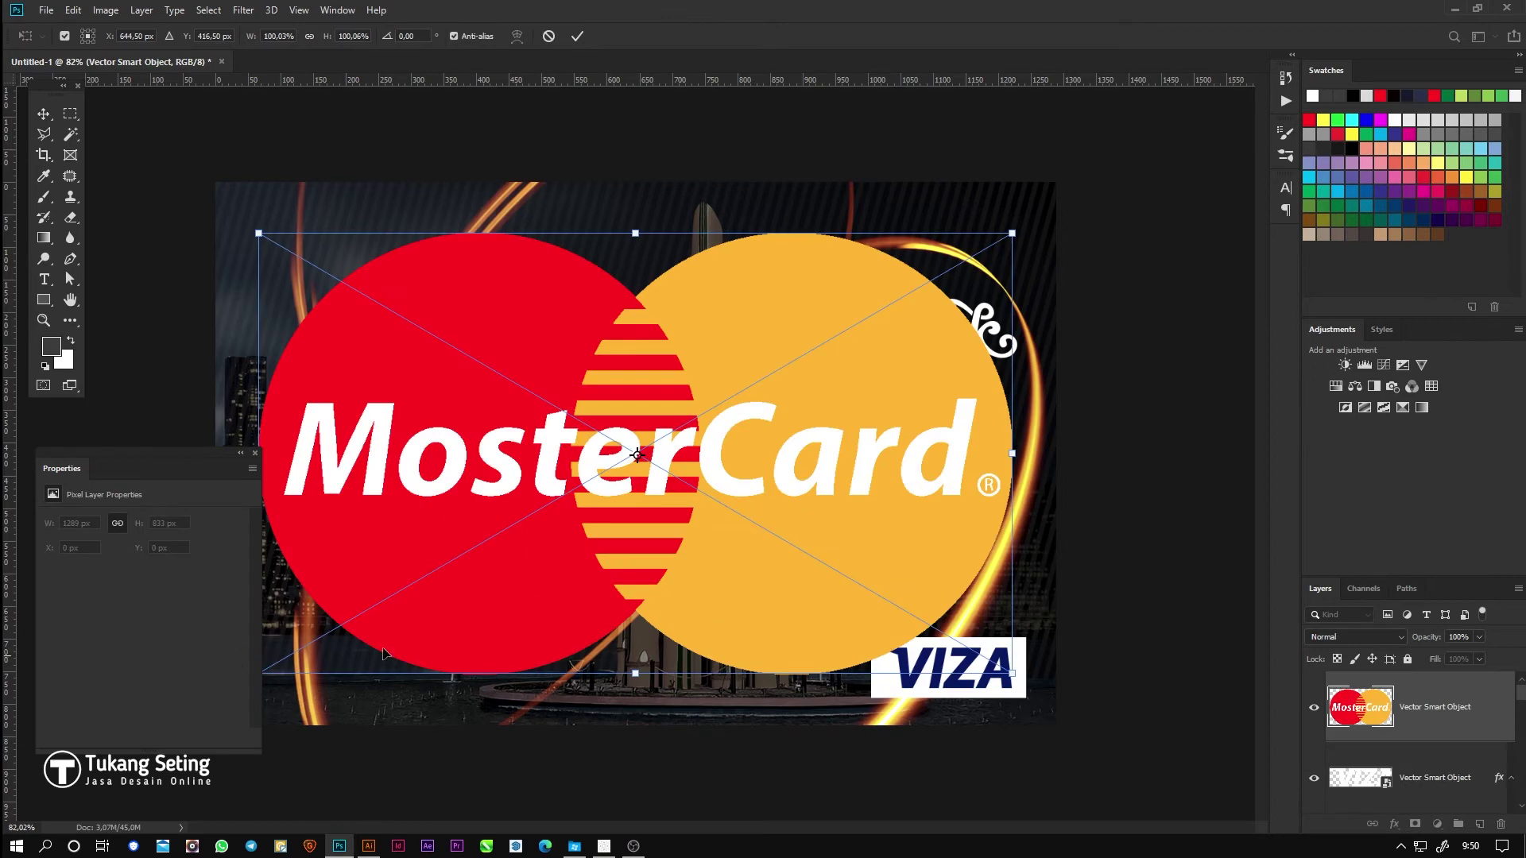
Step: Scale the MosterCard logo to about 183 × 107 px in the card's upper-right corner and shift the Pontianak logo straight down below it
{"action": "left_click_drag", "start_coordinate": [1012, 235], "coordinate": [705, 412]}
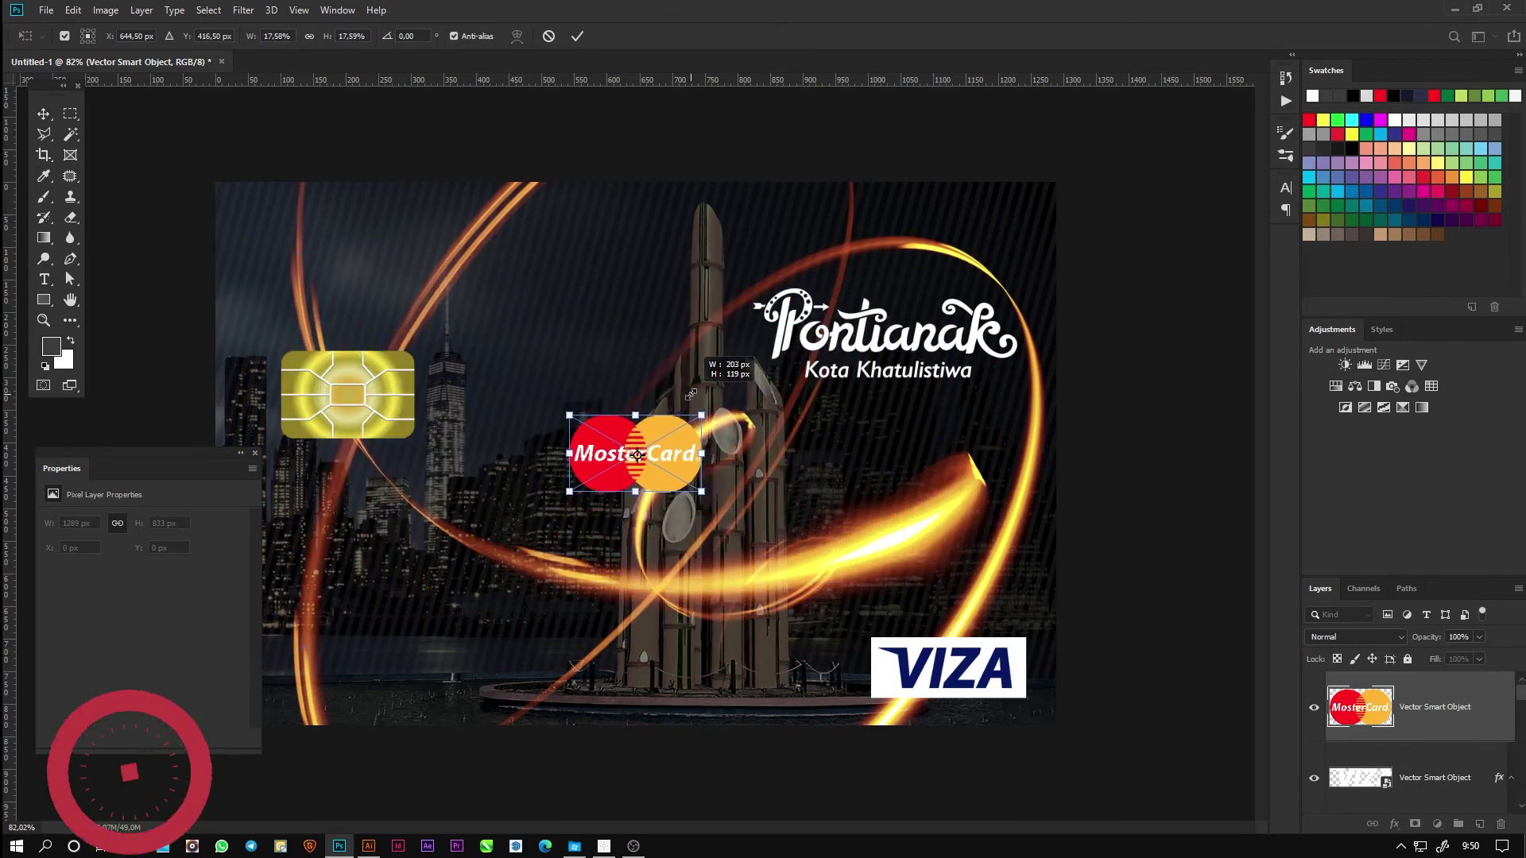
{"action": "left_click_drag", "start_coordinate": [671, 481], "coordinate": [1000, 282]}
{"action": "left_click_drag", "start_coordinate": [890, 300], "coordinate": [912, 291]}
{"action": "key", "text": "Return"}
{"action": "left_click_drag", "start_coordinate": [898, 356], "coordinate": [898, 409]}
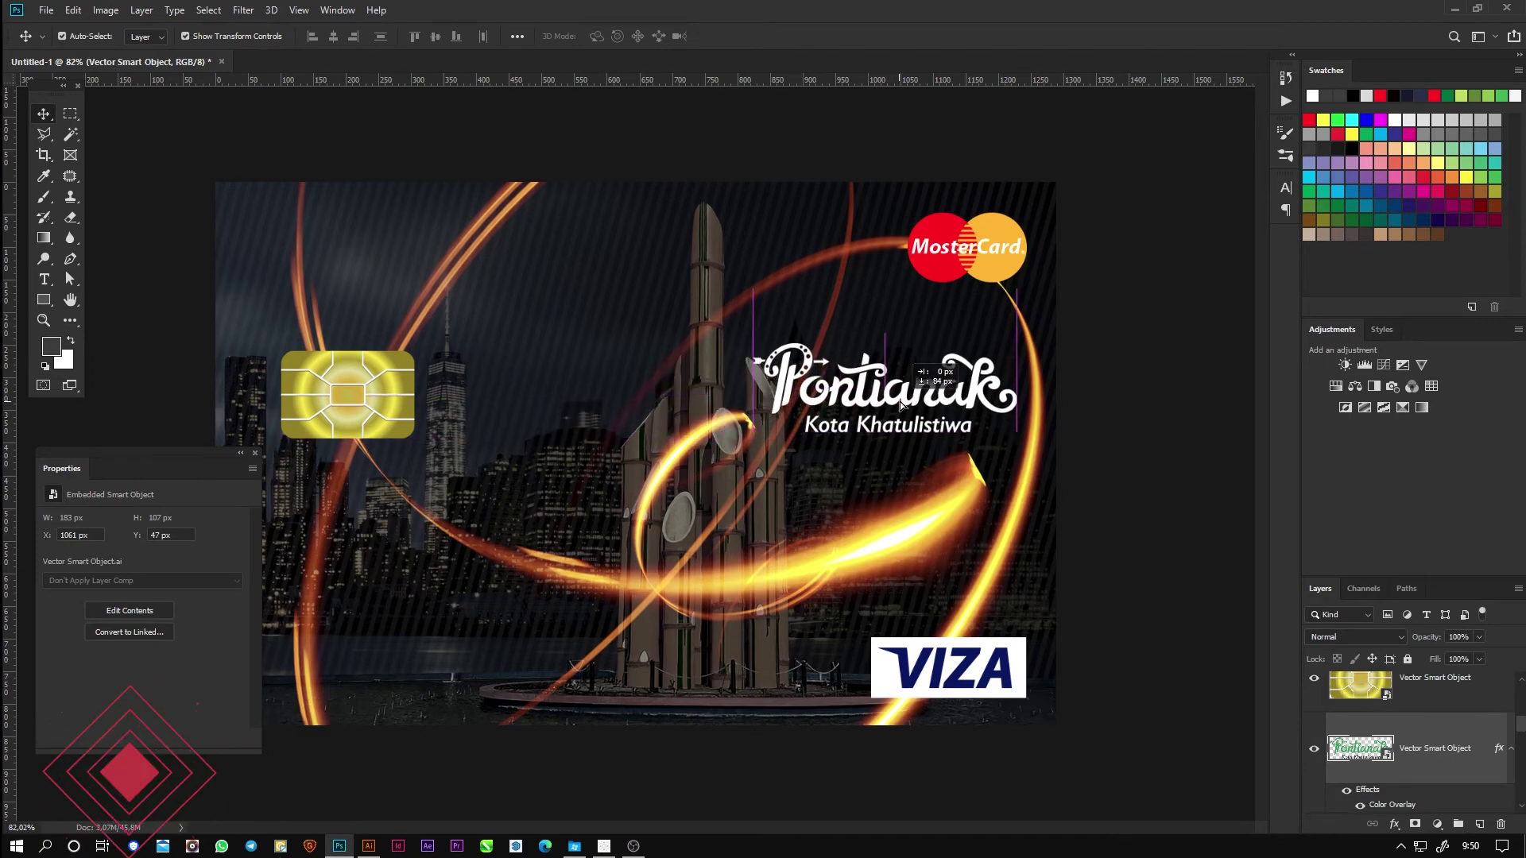
Step: Rotate the light-streak layer by about -7.4°, scale it to about 38% and reposition it across the card
{"action": "left_click", "coordinate": [930, 497]}
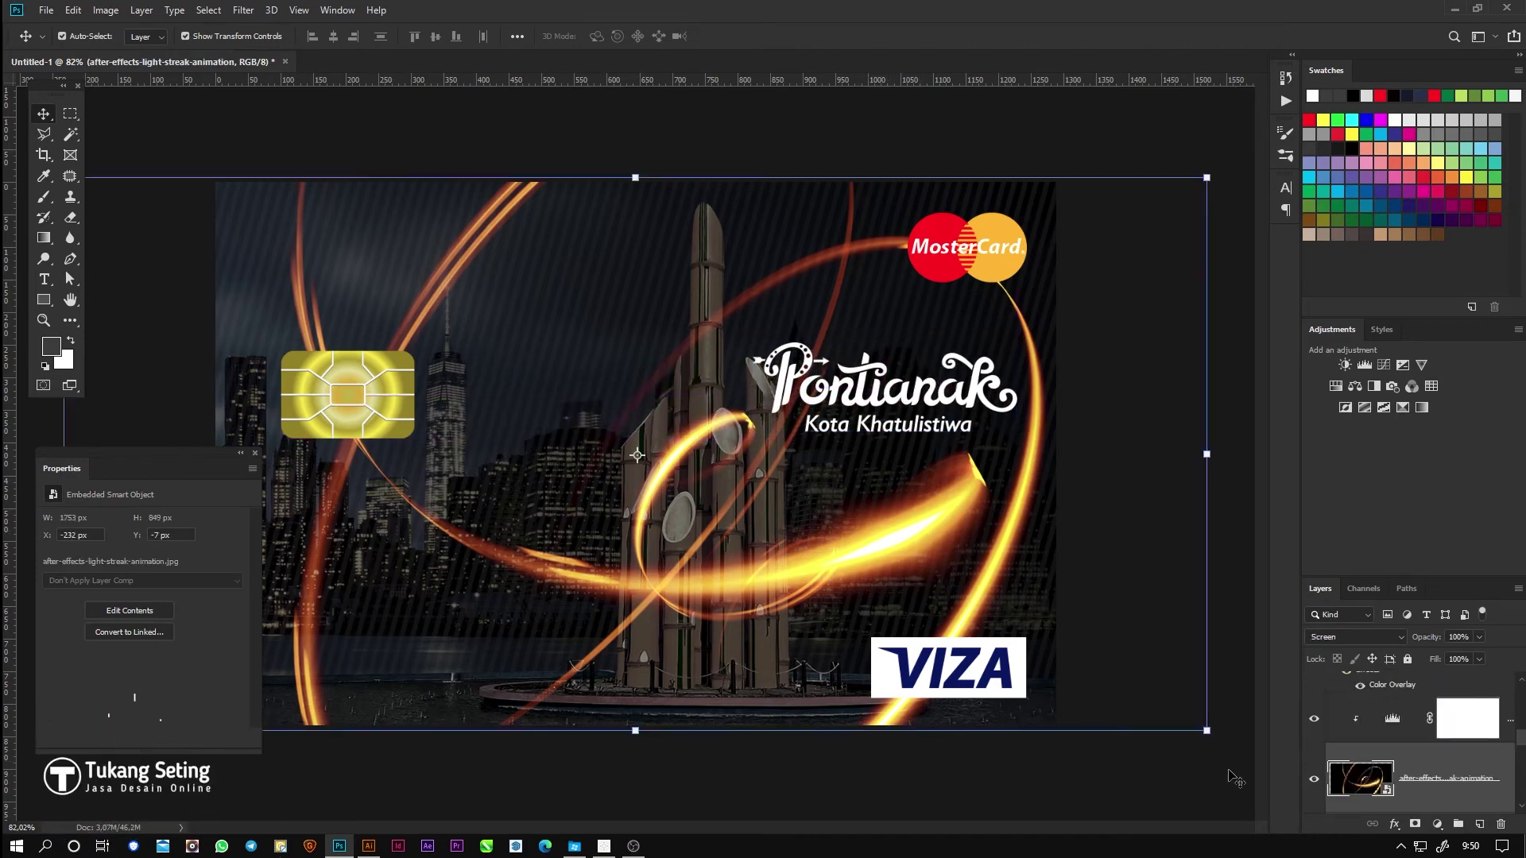
{"action": "left_click_drag", "start_coordinate": [1230, 752], "coordinate": [1264, 670]}
{"action": "scroll", "coordinate": [1239, 620], "scroll_direction": "down", "scroll_amount": 3}
{"action": "left_click_drag", "start_coordinate": [1034, 194], "coordinate": [1132, 129]}
{"action": "mouse_move", "coordinate": [898, 470]}
{"action": "left_mouse_down"}
{"action": "mouse_move", "coordinate": [868, 465]}
{"action": "mouse_move", "coordinate": [884, 467]}
{"action": "left_mouse_up"}
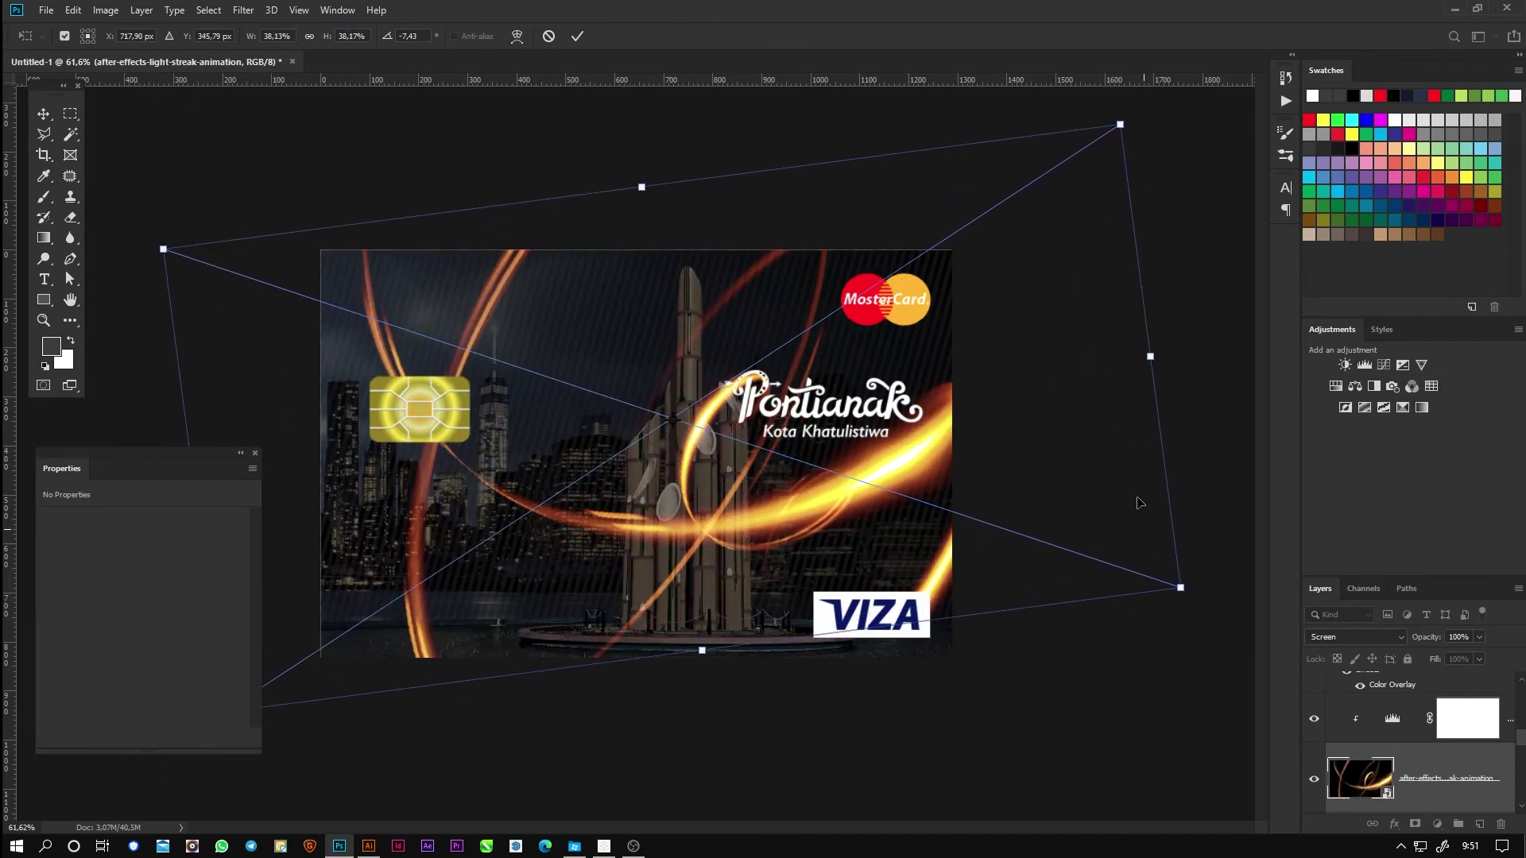
{"action": "left_click_drag", "start_coordinate": [906, 474], "coordinate": [904, 475]}
{"action": "key", "text": "Return"}
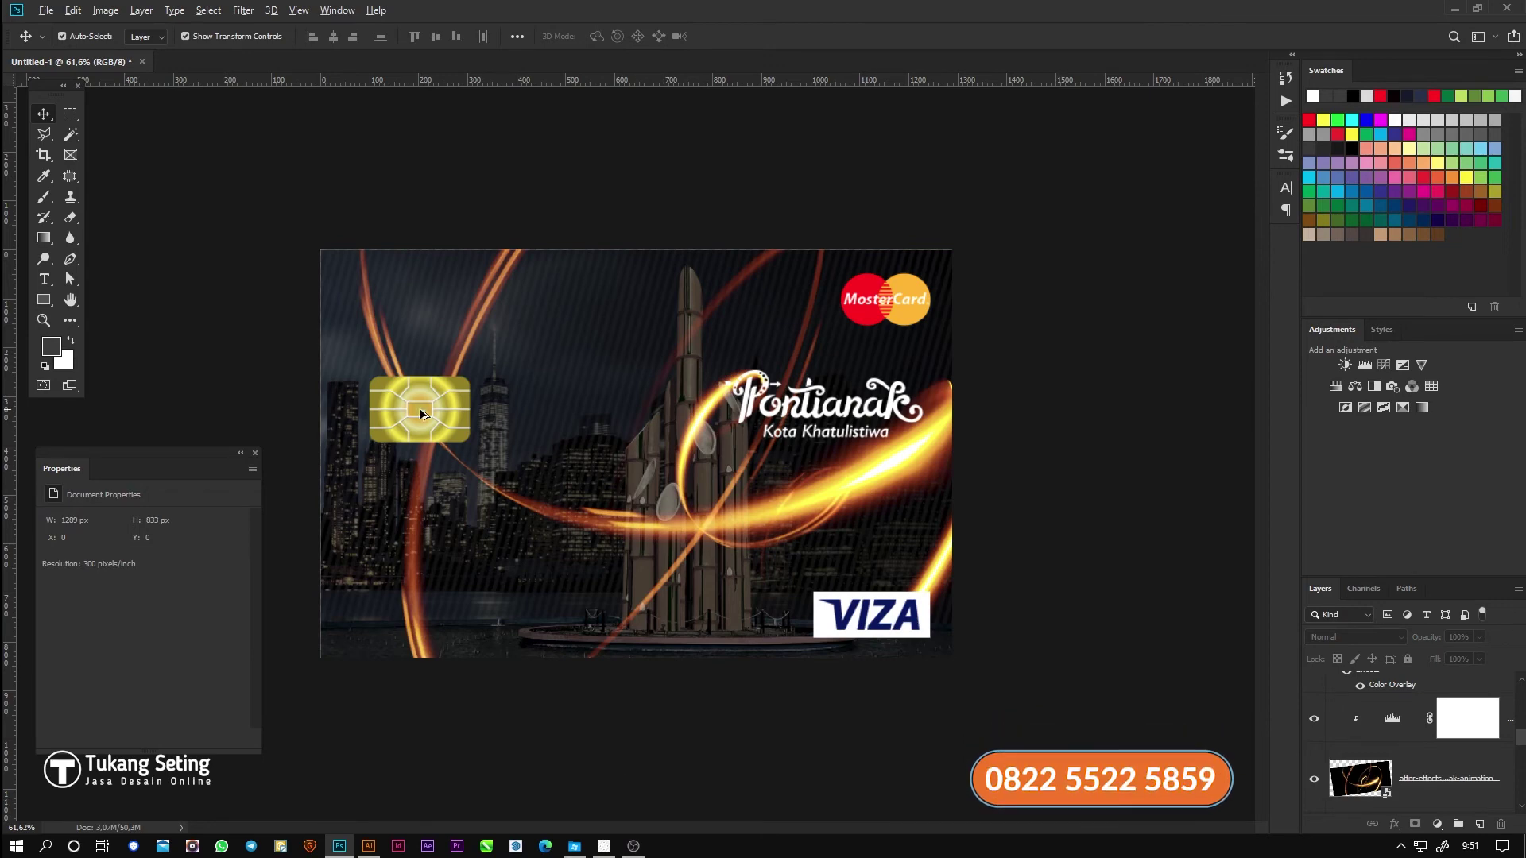
Step: Try to open T Logo.ai from the Project folder on drive D in Illustrator
{"action": "scroll", "coordinate": [420, 406], "scroll_direction": "up", "scroll_amount": 2}
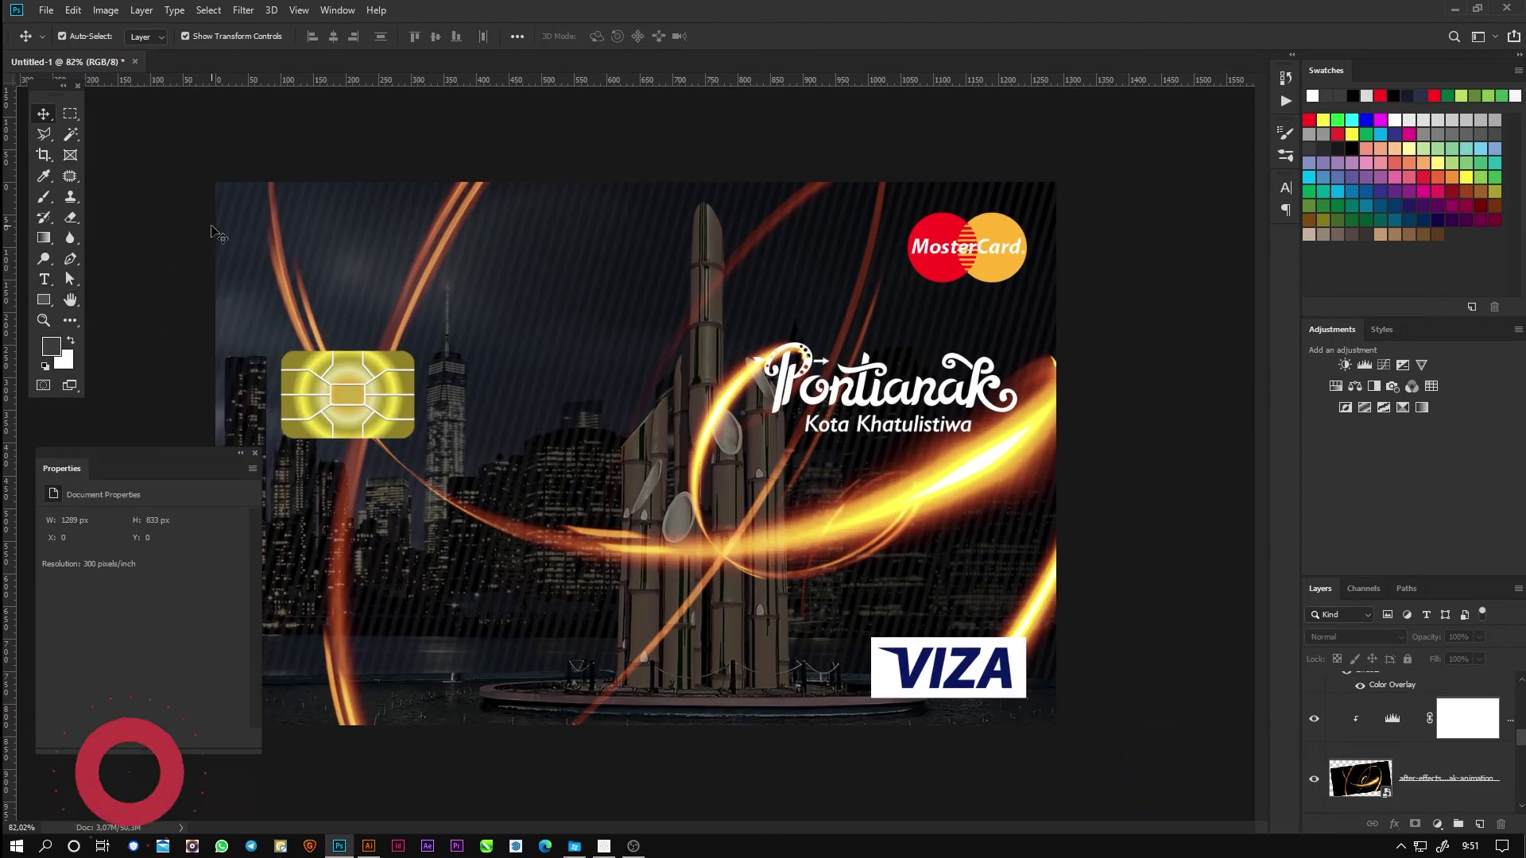
{"action": "left_click", "coordinate": [369, 847]}
{"action": "left_click", "coordinate": [868, 389]}
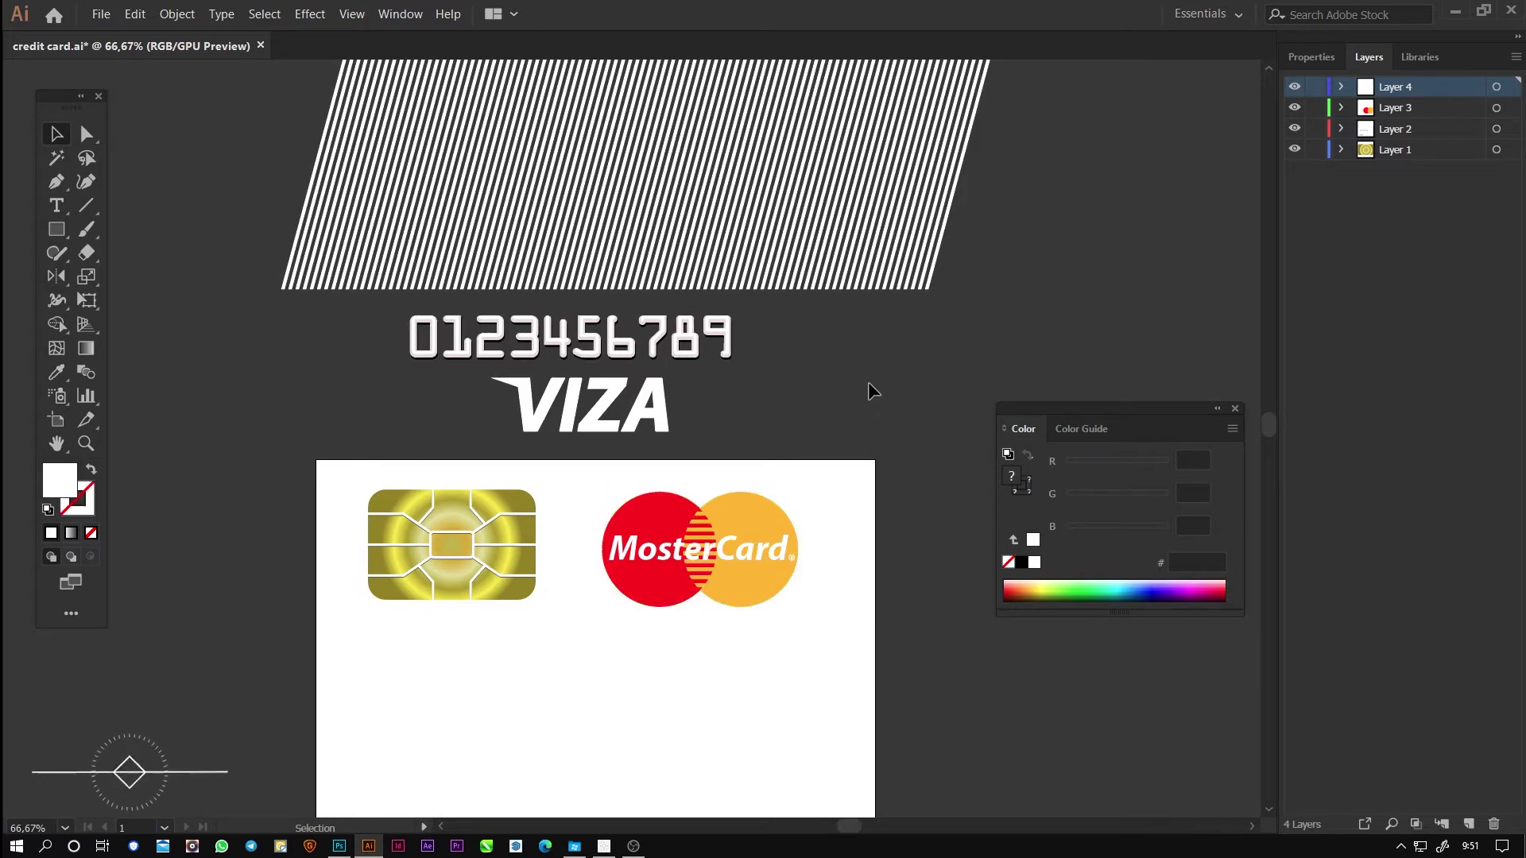
{"action": "key", "text": "ctrl+o"}
{"action": "left_click", "coordinate": [49, 314]}
{"action": "scroll", "coordinate": [296, 308], "scroll_direction": "down", "scroll_amount": 3}
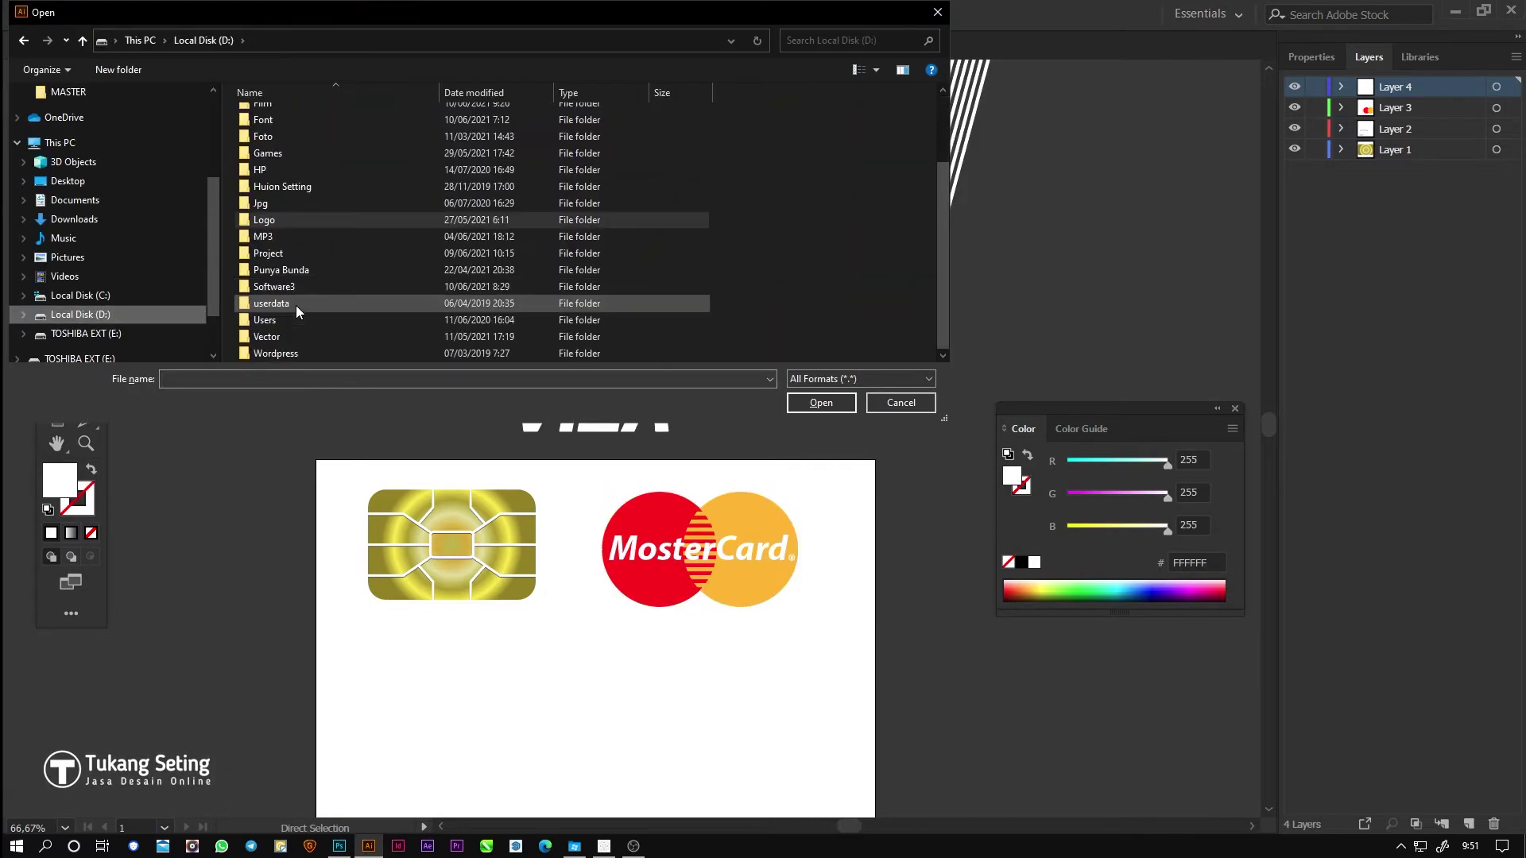
{"action": "double_click", "coordinate": [286, 256]}
{"action": "scroll", "coordinate": [581, 302], "scroll_direction": "down", "scroll_amount": 5}
{"action": "scroll", "coordinate": [581, 299], "scroll_direction": "down", "scroll_amount": 3}
{"action": "double_click", "coordinate": [613, 324]}
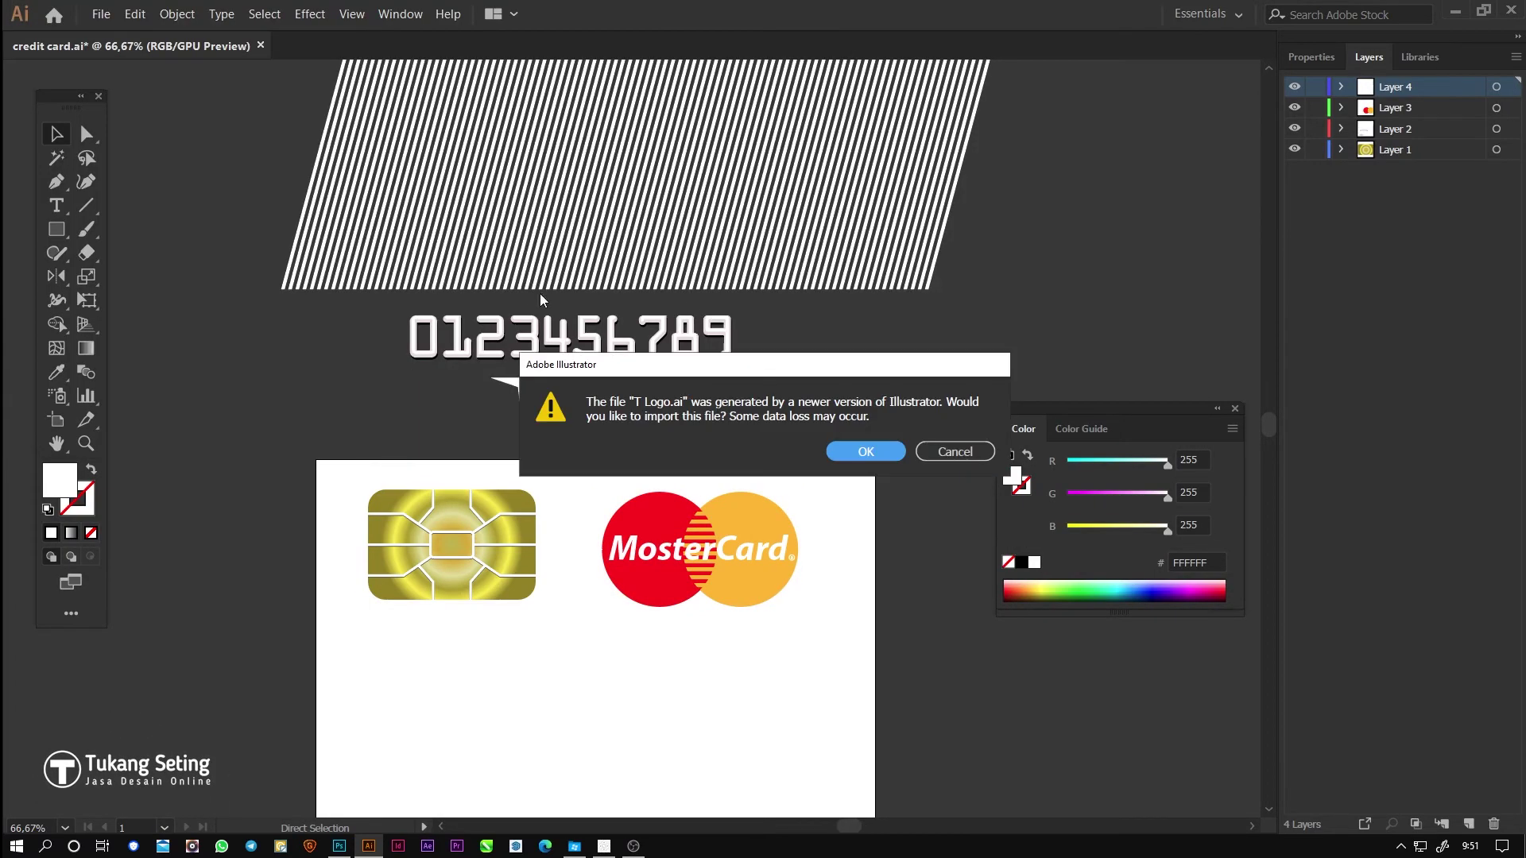
{"action": "left_click", "coordinate": [879, 453]}
{"action": "left_click", "coordinate": [1144, 669]}
Step: Open T Logo2.ai from the Project folder in Illustrator
{"action": "left_click", "coordinate": [101, 14]}
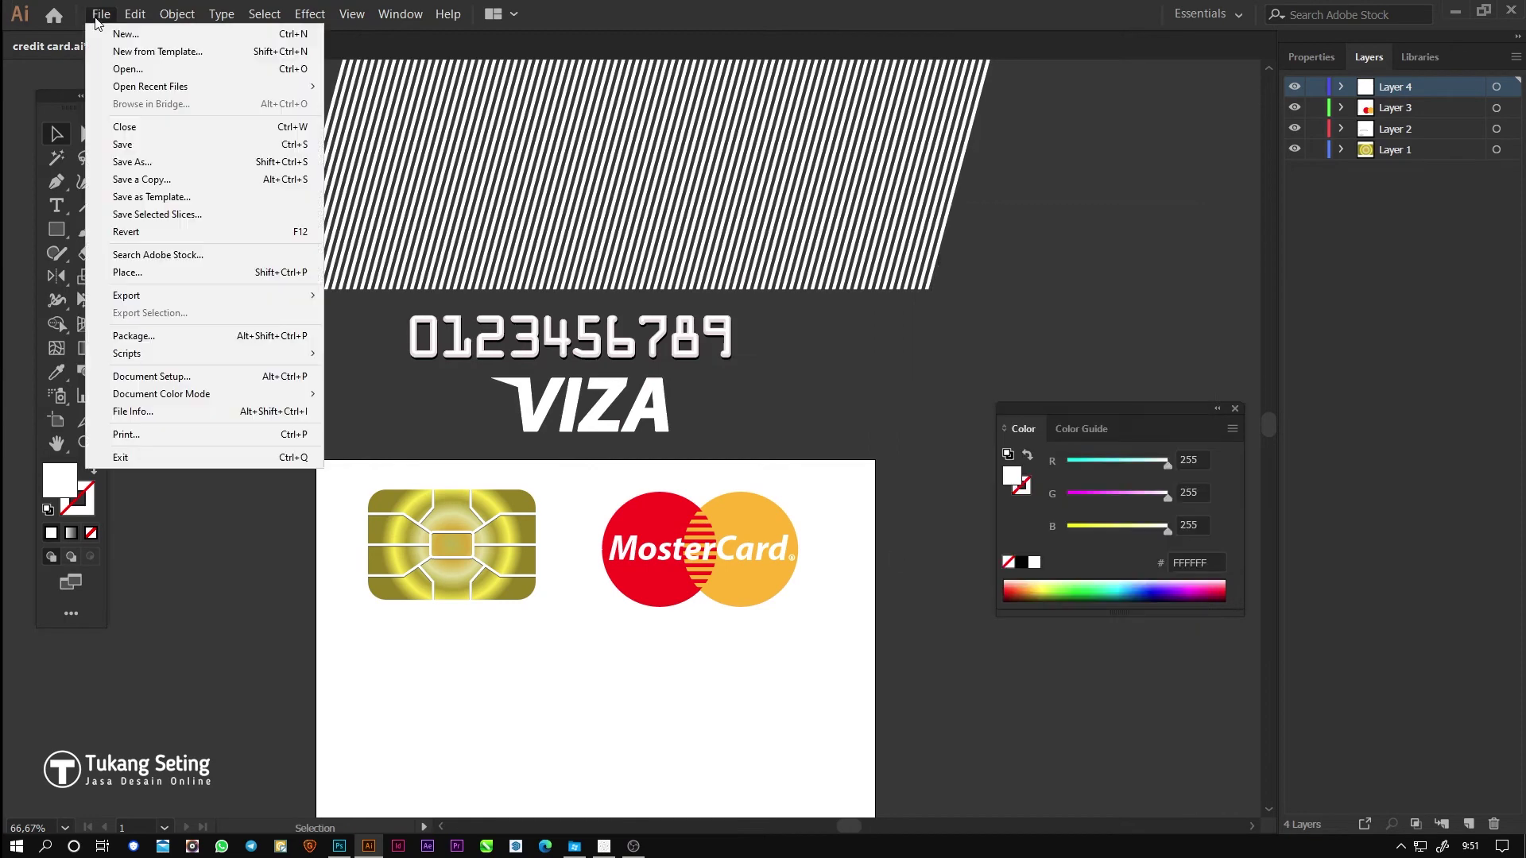
{"action": "left_click", "coordinate": [133, 69]}
{"action": "scroll", "coordinate": [702, 321], "scroll_direction": "down", "scroll_amount": 8}
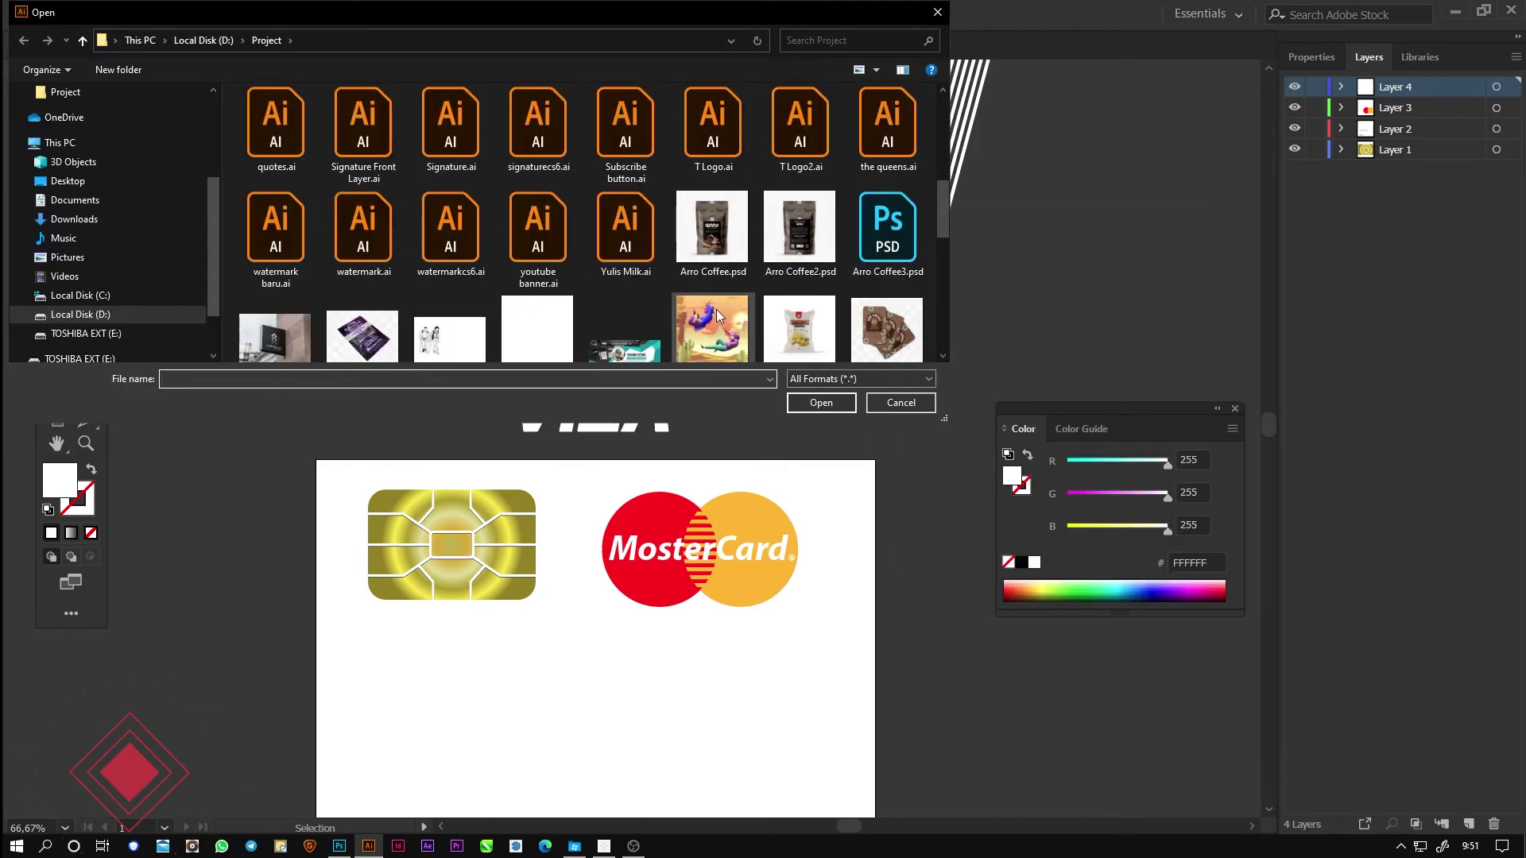
{"action": "double_click", "coordinate": [799, 157]}
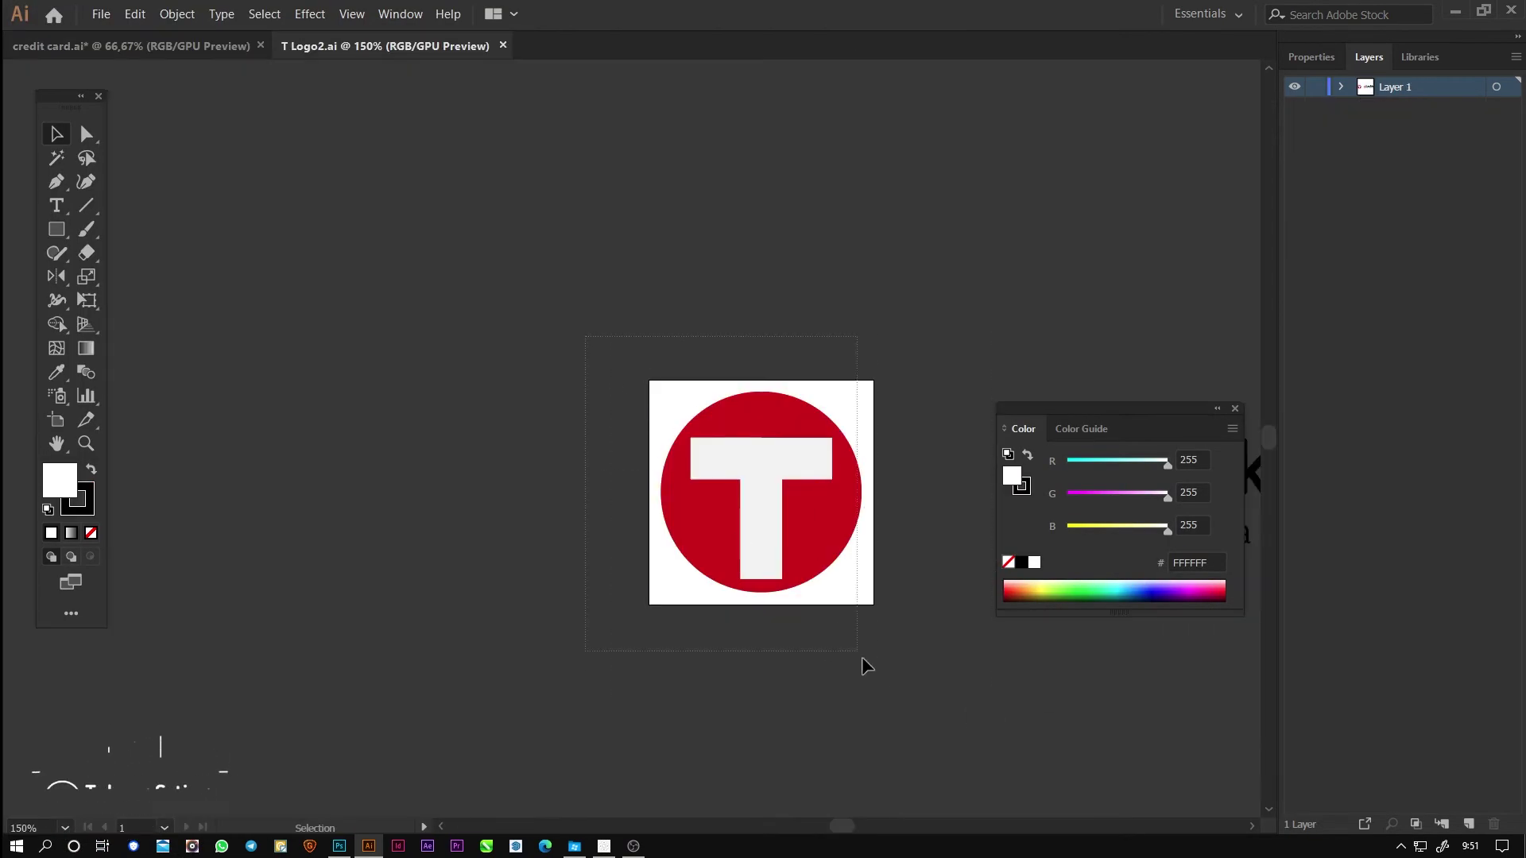
Step: Copy the round red T logo into the Photoshop card as a smart object, about 76 × 76 px, in the upper-left corner
{"action": "left_click_drag", "start_coordinate": [838, 626], "coordinate": [920, 703]}
{"action": "key", "text": "ctrl+c"}
{"action": "left_click", "coordinate": [339, 846]}
{"action": "key", "text": "ctrl+v"}
{"action": "left_click", "coordinate": [1085, 237]}
{"action": "left_click_drag", "start_coordinate": [828, 646], "coordinate": [298, 263]}
{"action": "key", "text": "Return"}
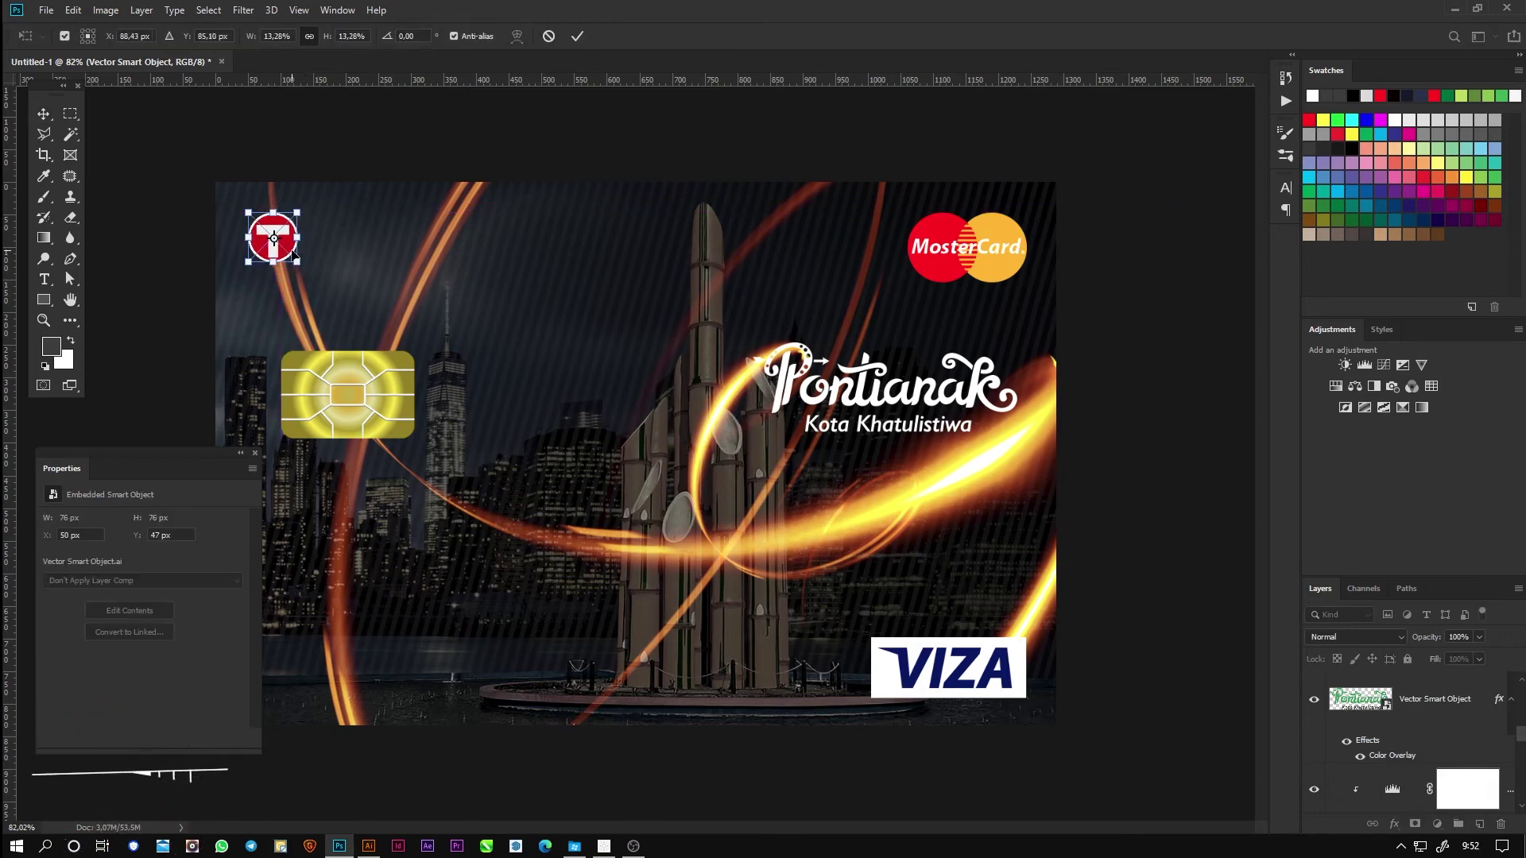
{"action": "key", "text": "Return"}
Step: Add the text LOGO BANK in white Bebas Neue Bold near the T logo
{"action": "left_click", "coordinate": [44, 279]}
{"action": "left_click", "coordinate": [316, 247]}
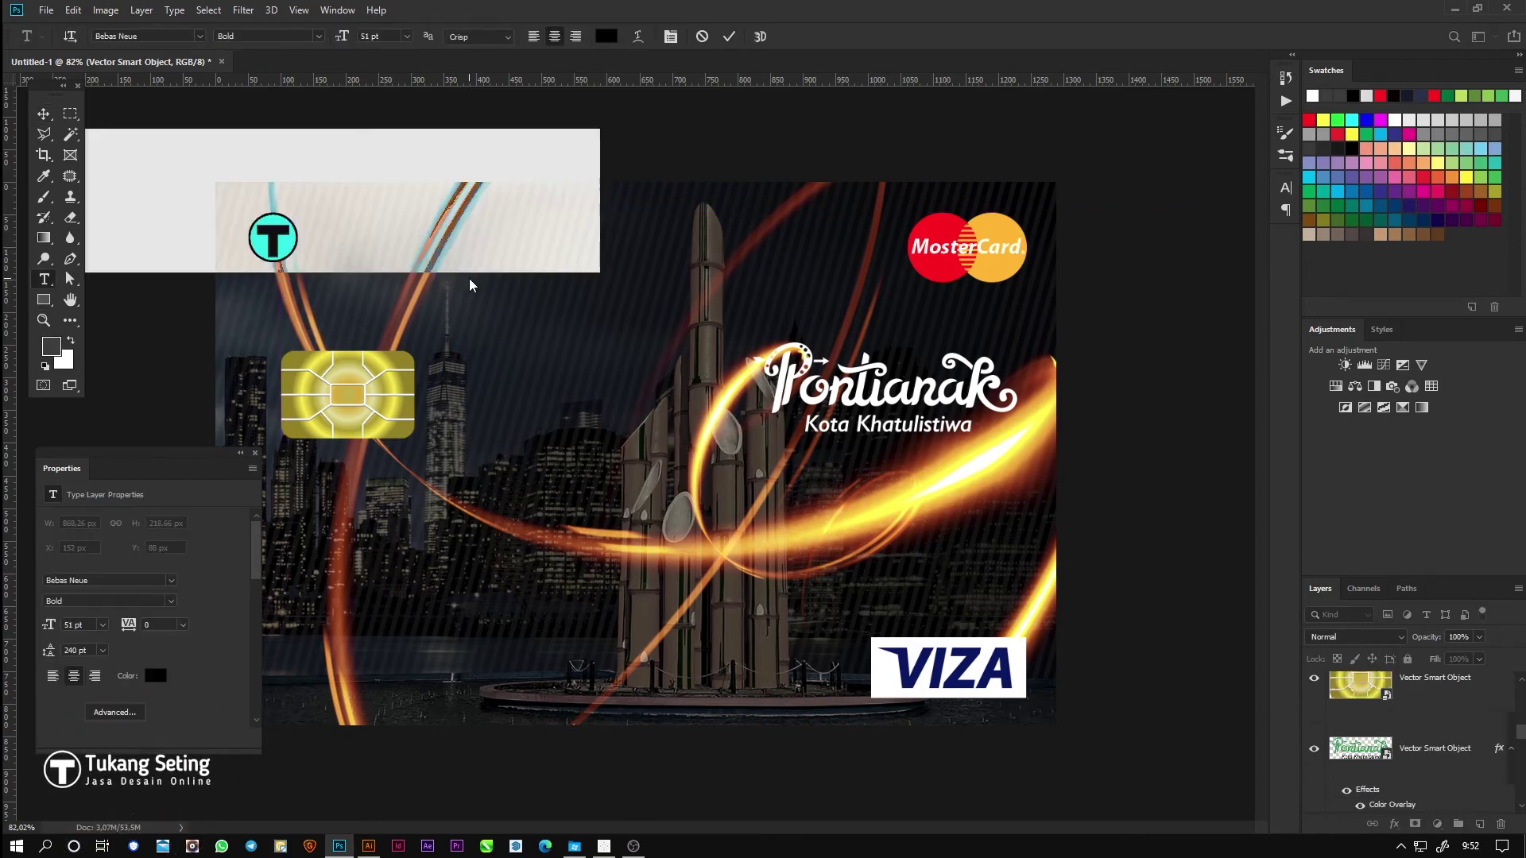
{"action": "type", "text": "BA"}
{"action": "key", "text": "BackSpace"}
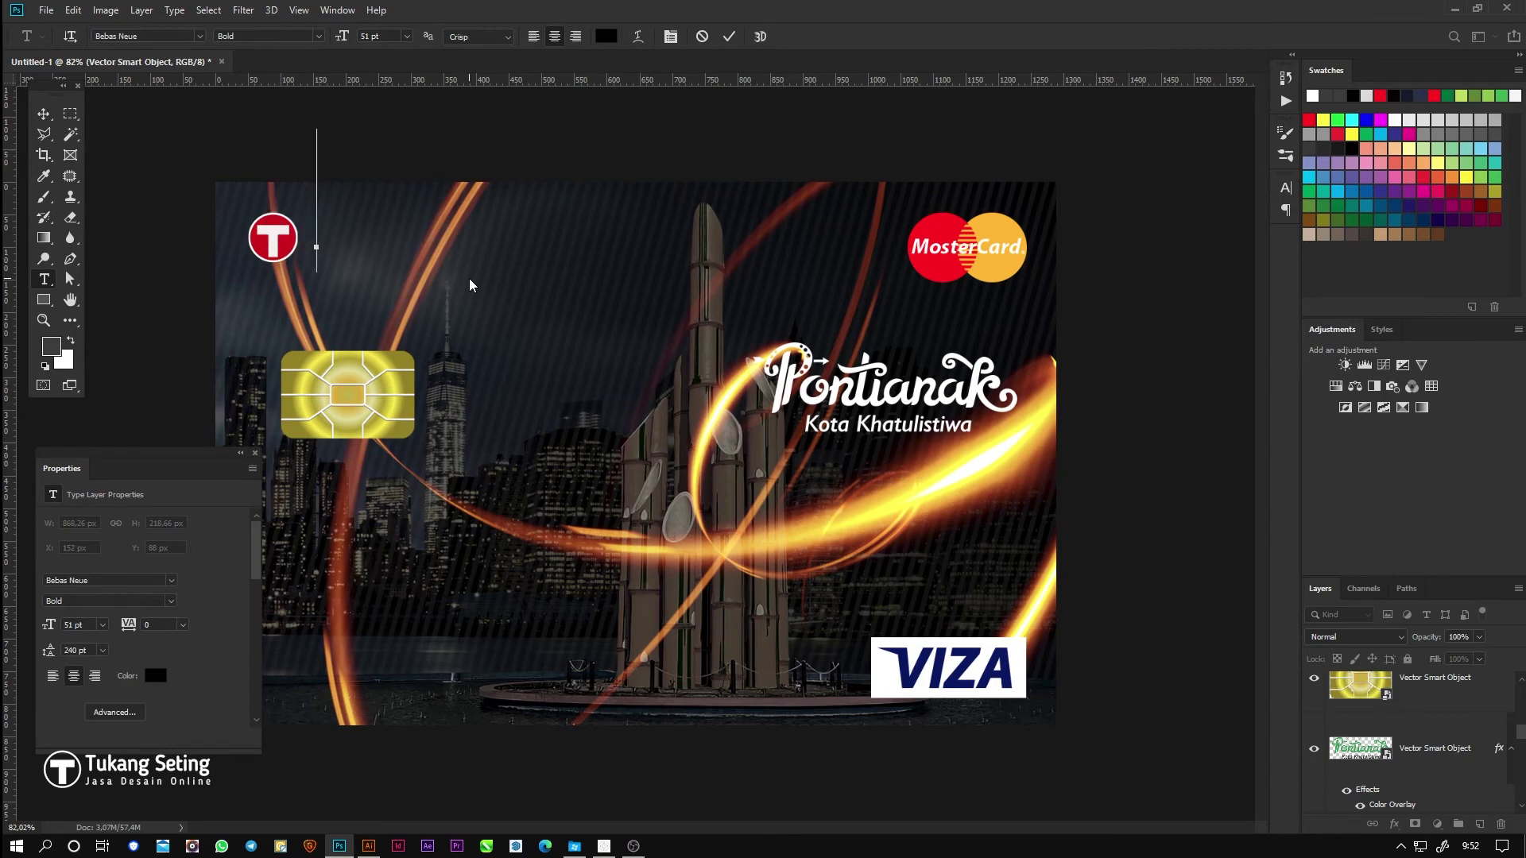
{"action": "type", "text": "OGO BANK"}
{"action": "key", "text": "ctrl+a"}
{"action": "left_click", "coordinate": [606, 36]}
{"action": "key", "text": "Return"}
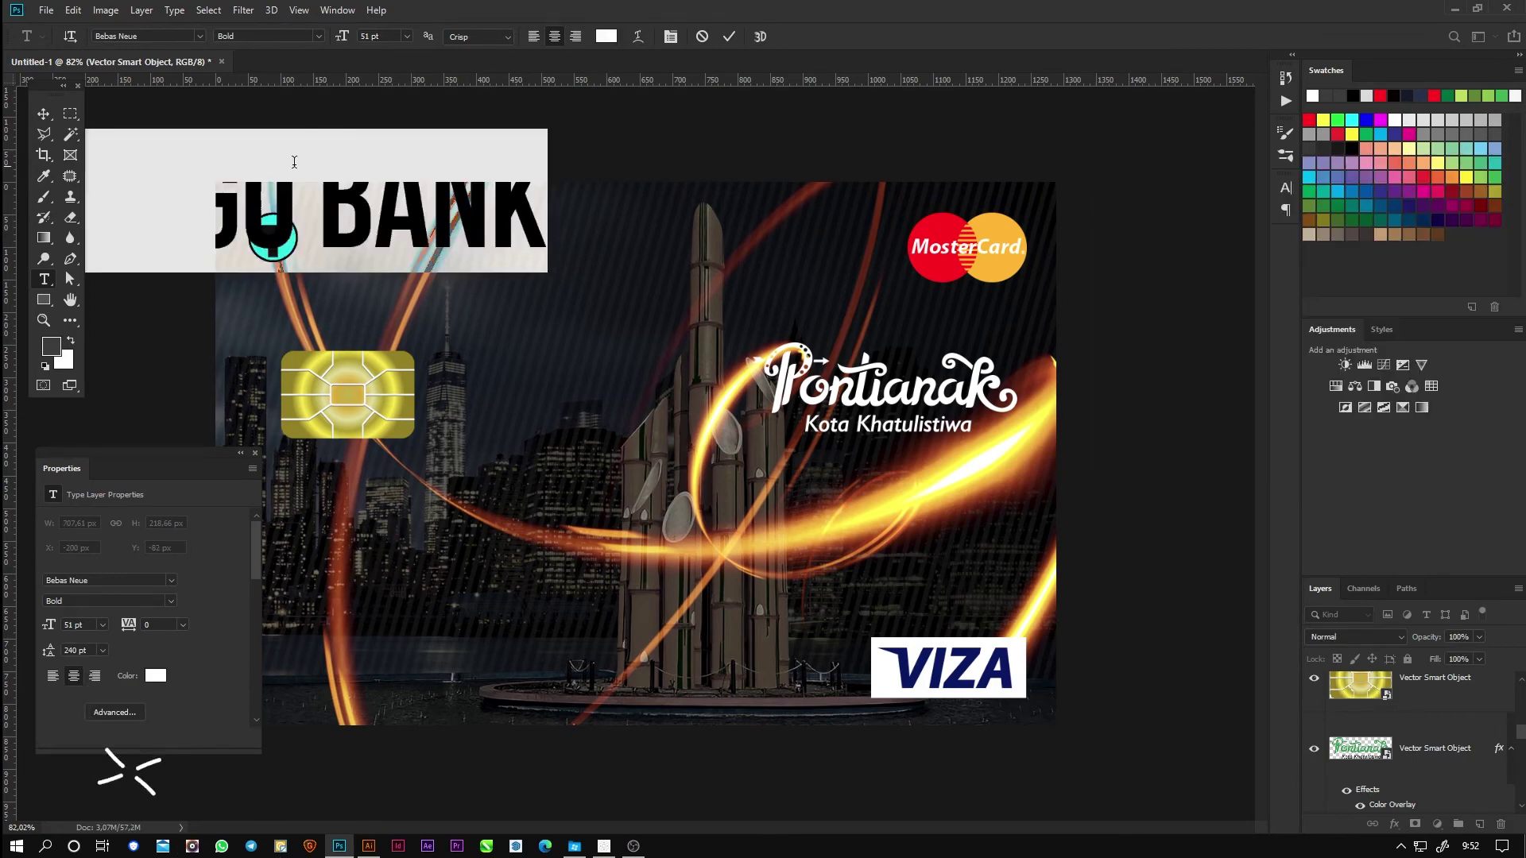
Step: Scale the LOGO BANK text down to about 13.34 pt and place it directly beside the T logo, vertically aligned with it
{"action": "left_click", "coordinate": [44, 113]}
{"action": "left_click_drag", "start_coordinate": [355, 237], "coordinate": [576, 311]}
{"action": "left_click_drag", "start_coordinate": [765, 321], "coordinate": [439, 220]}
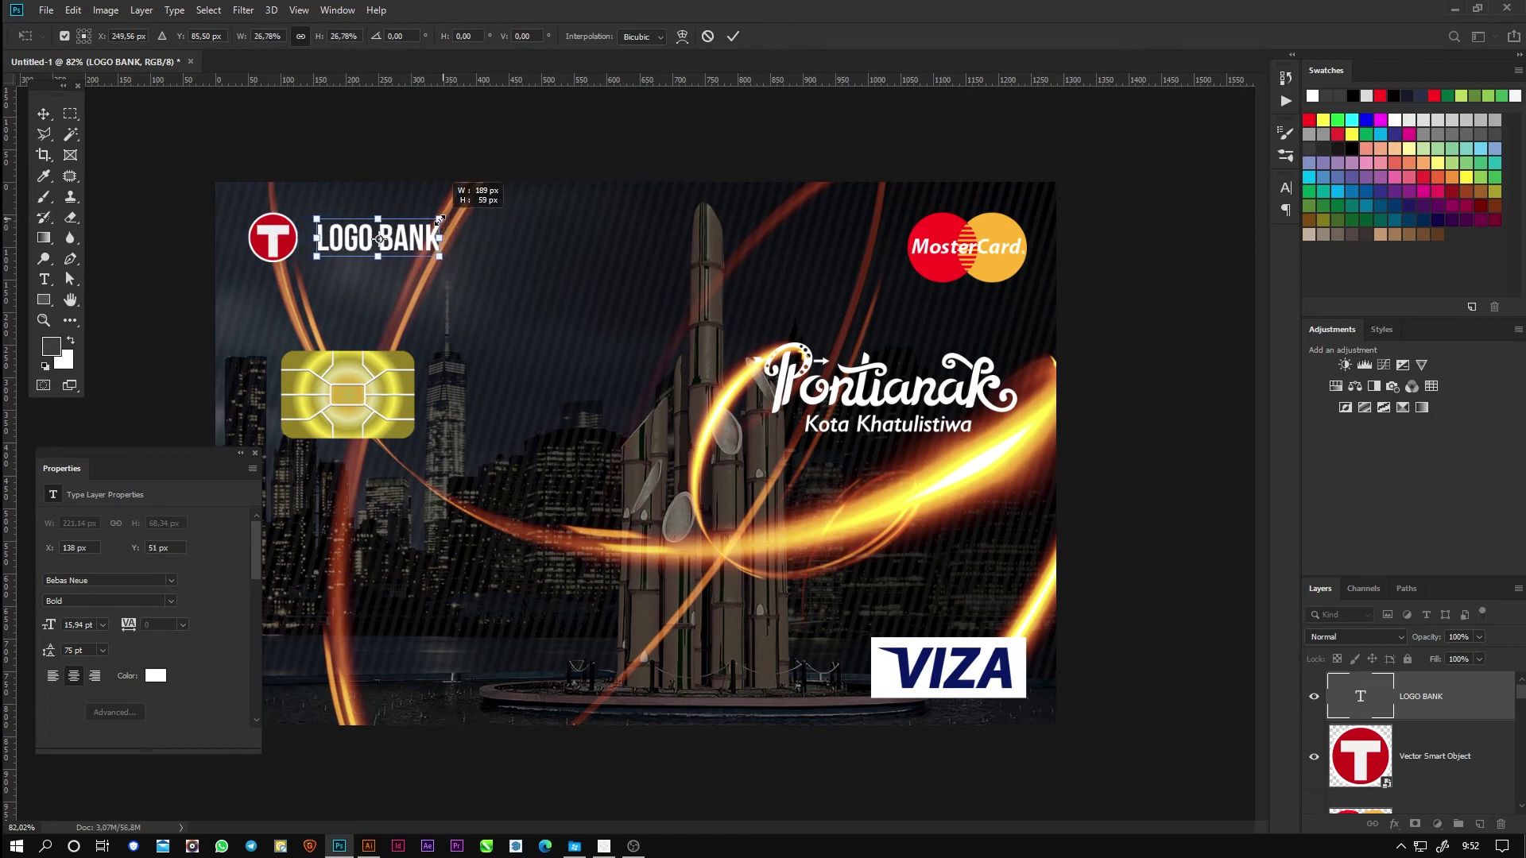
{"action": "key", "text": "Return"}
{"action": "key", "text": "shift+Left"}
{"action": "key", "text": "shift+Left"}
{"action": "key", "text": "Up"}
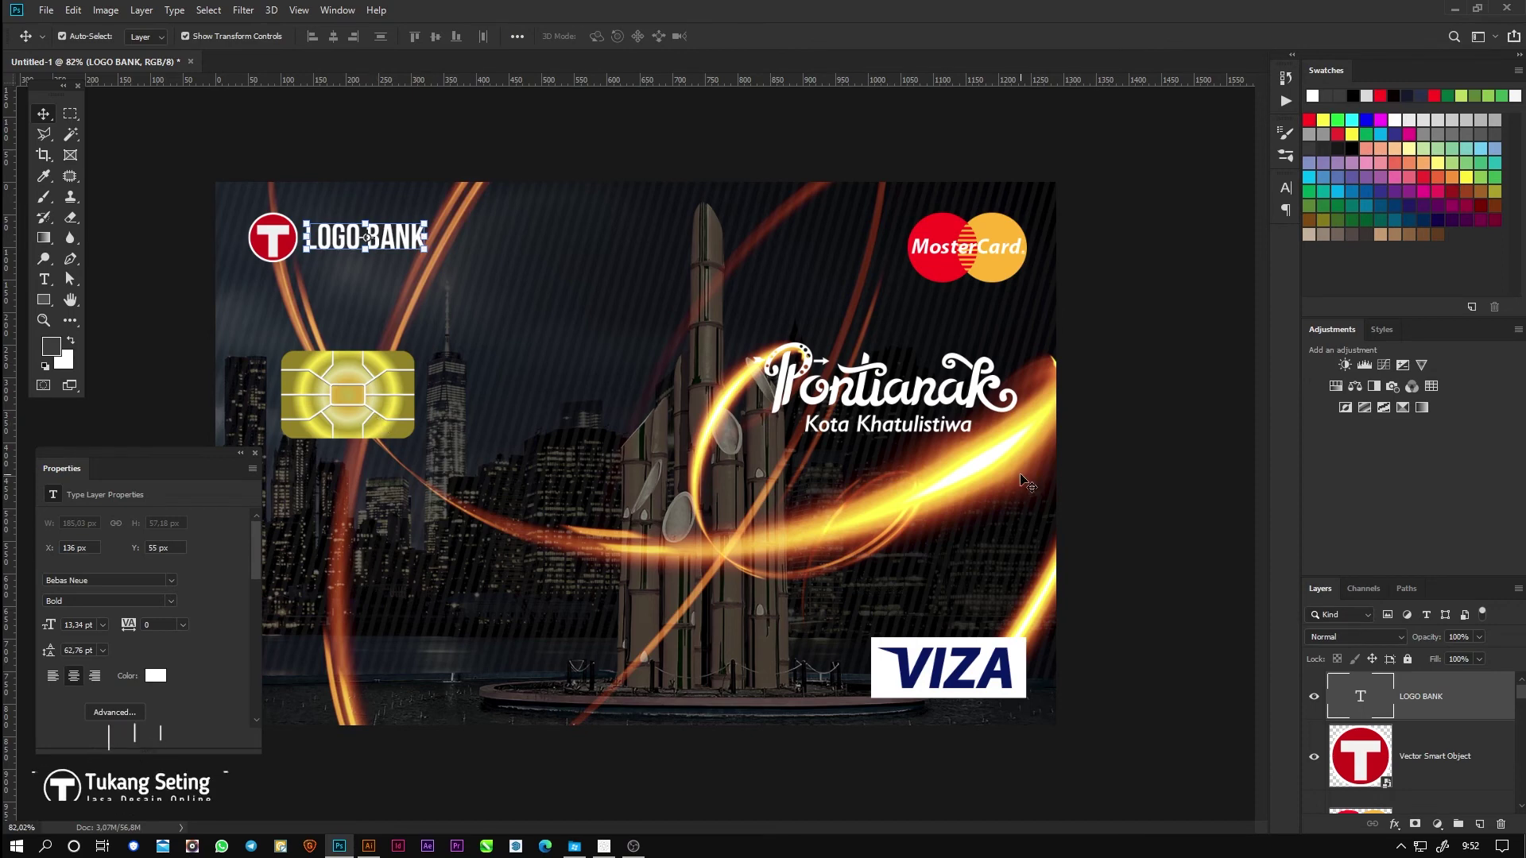
{"action": "left_click", "coordinate": [651, 775]}
{"action": "left_click", "coordinate": [368, 846]}
{"action": "key", "text": "ctrl+Tab"}
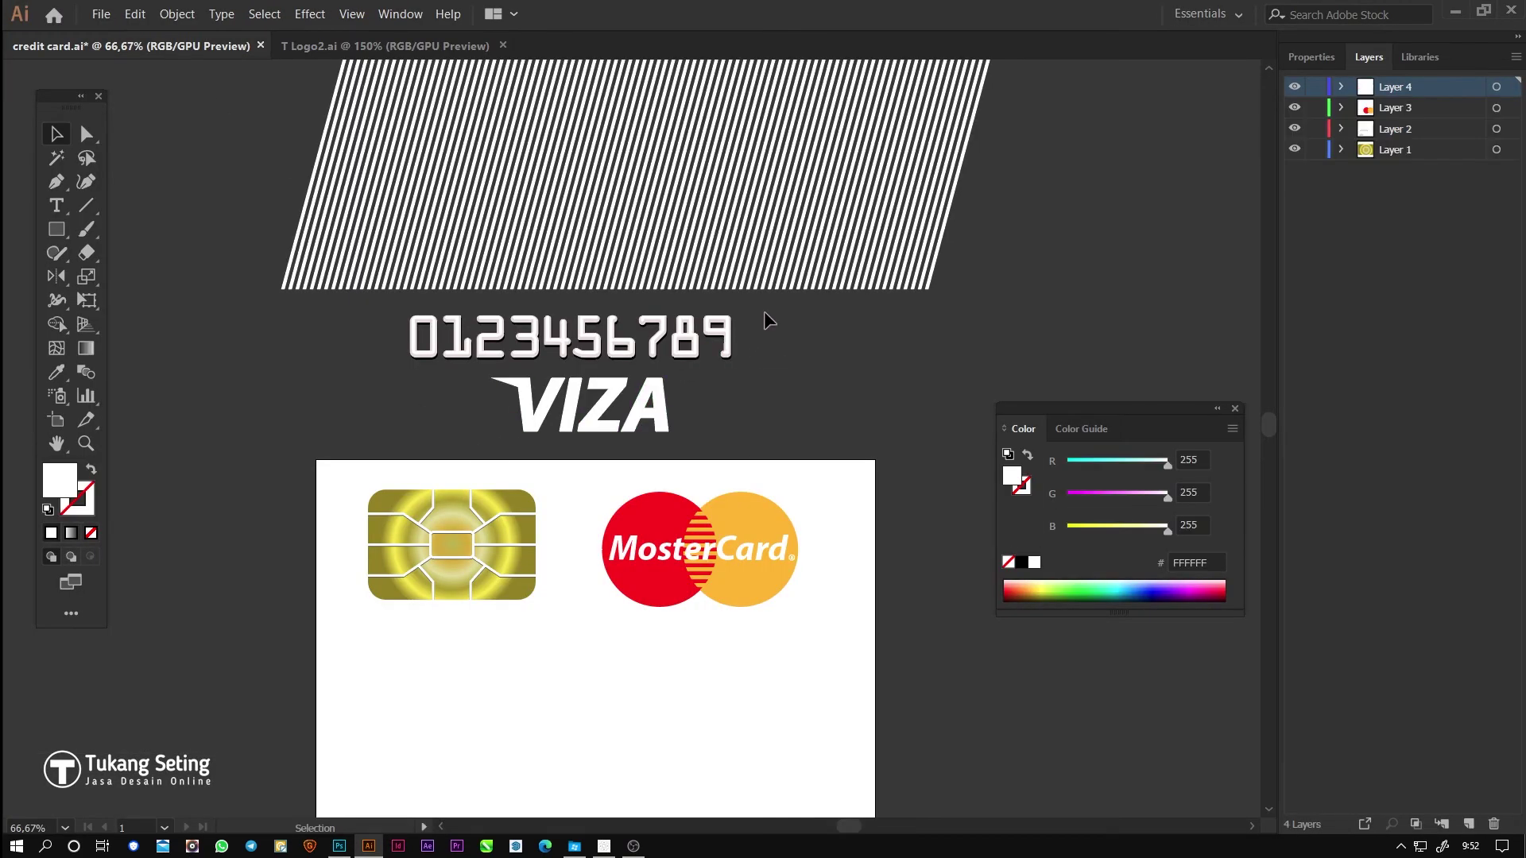
{"action": "left_click_drag", "start_coordinate": [666, 358], "coordinate": [669, 362]}
{"action": "scroll", "coordinate": [569, 318], "scroll_direction": "up", "scroll_amount": 2}
{"action": "key", "text": "ctrl+shift+g"}
Step: Copy the embossed digit 6 into the Photoshop card as a smart object, about 167 × 261 px
{"action": "left_click", "coordinate": [662, 290]}
{"action": "left_click_drag", "start_coordinate": [665, 292], "coordinate": [699, 410]}
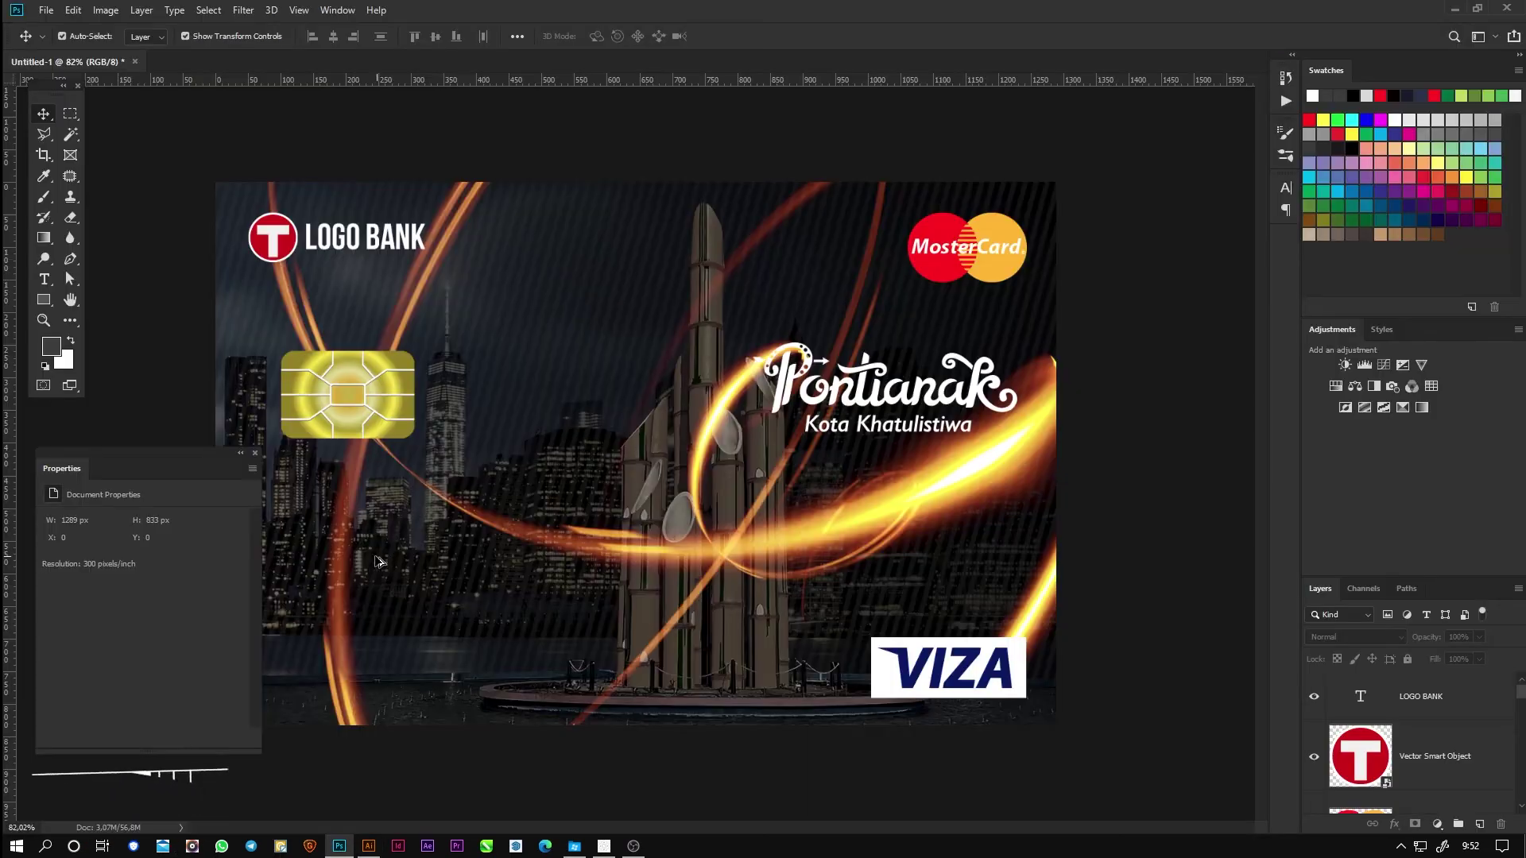
{"action": "scroll", "coordinate": [517, 554], "scroll_direction": "up", "scroll_amount": 3}
{"action": "left_click_drag", "start_coordinate": [517, 554], "coordinate": [846, 475]}
{"action": "key", "text": "ctrl+v"}
{"action": "left_click", "coordinate": [1080, 244]}
{"action": "key", "text": "Return"}
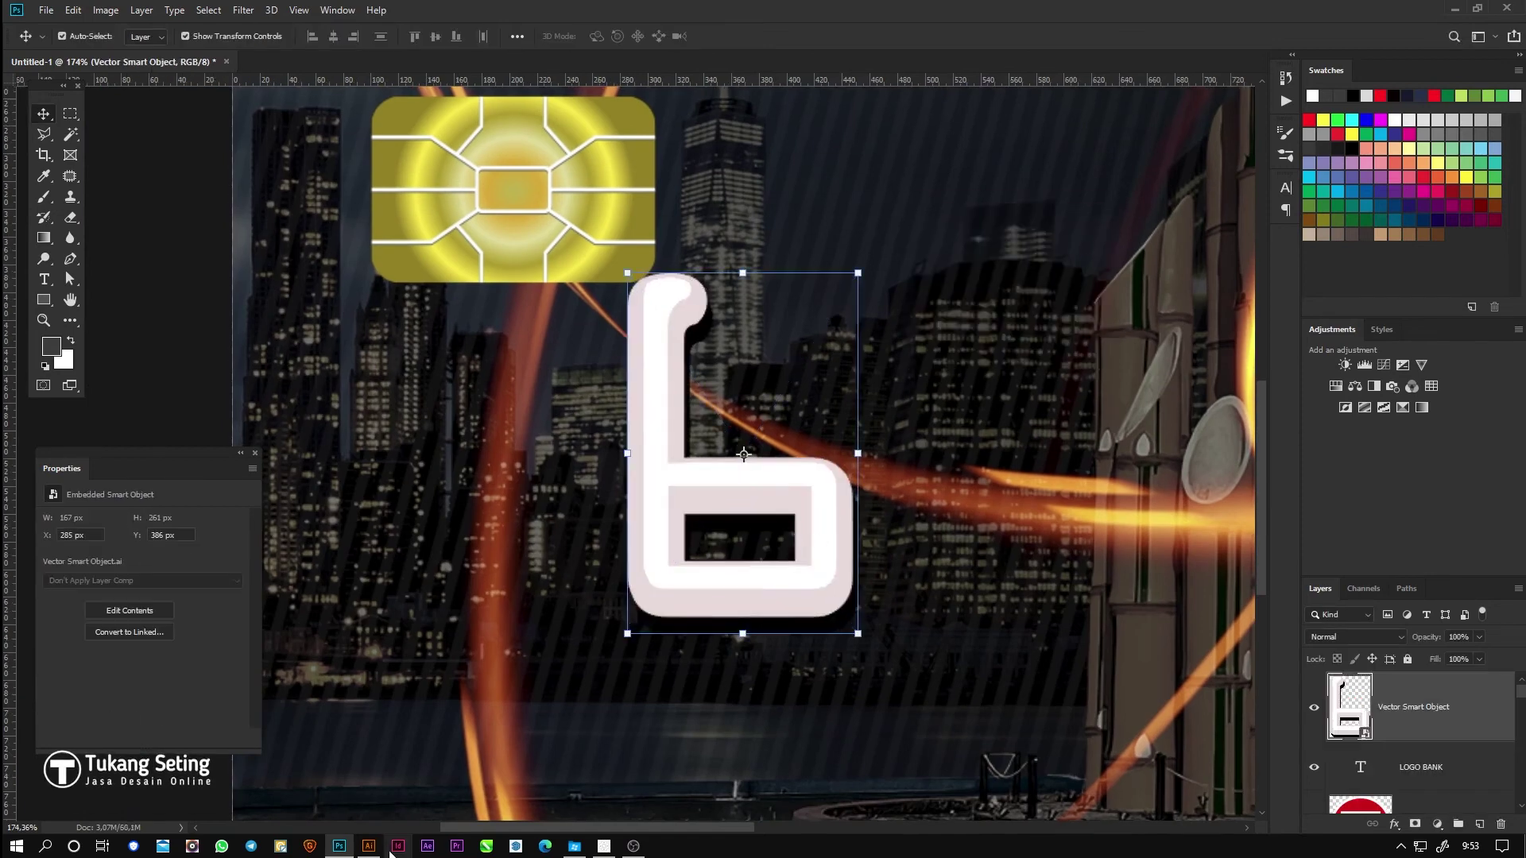
Step: Copy the embossed digit 3 from Illustrator into the Photoshop card as a smart object
{"action": "left_click", "coordinate": [368, 846]}
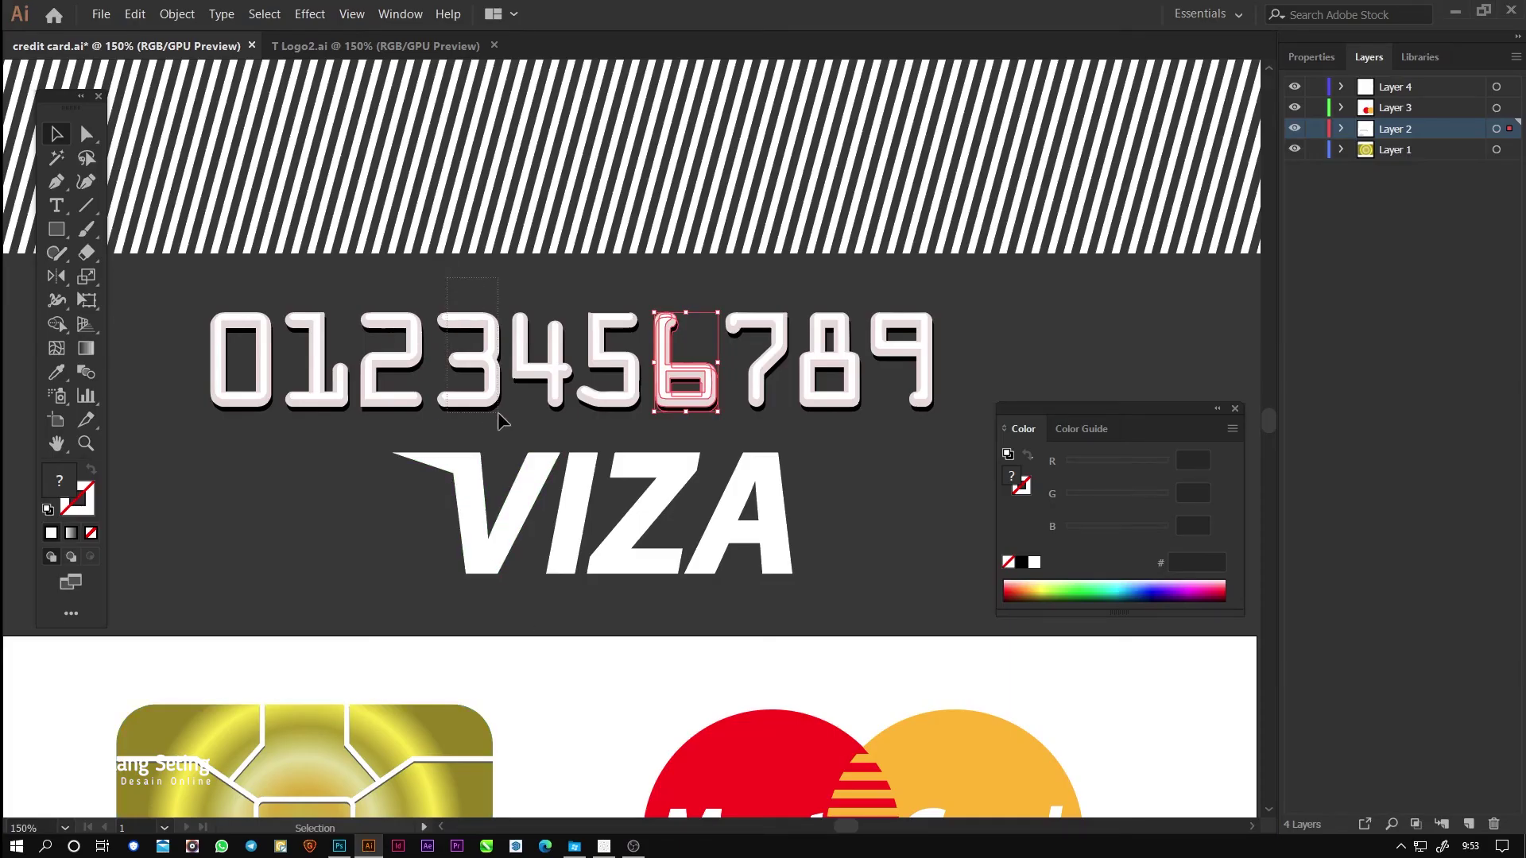
{"action": "left_click", "coordinate": [479, 400]}
{"action": "key", "text": "ctrl+c"}
{"action": "left_click", "coordinate": [339, 846]}
{"action": "key", "text": "ctrl+v"}
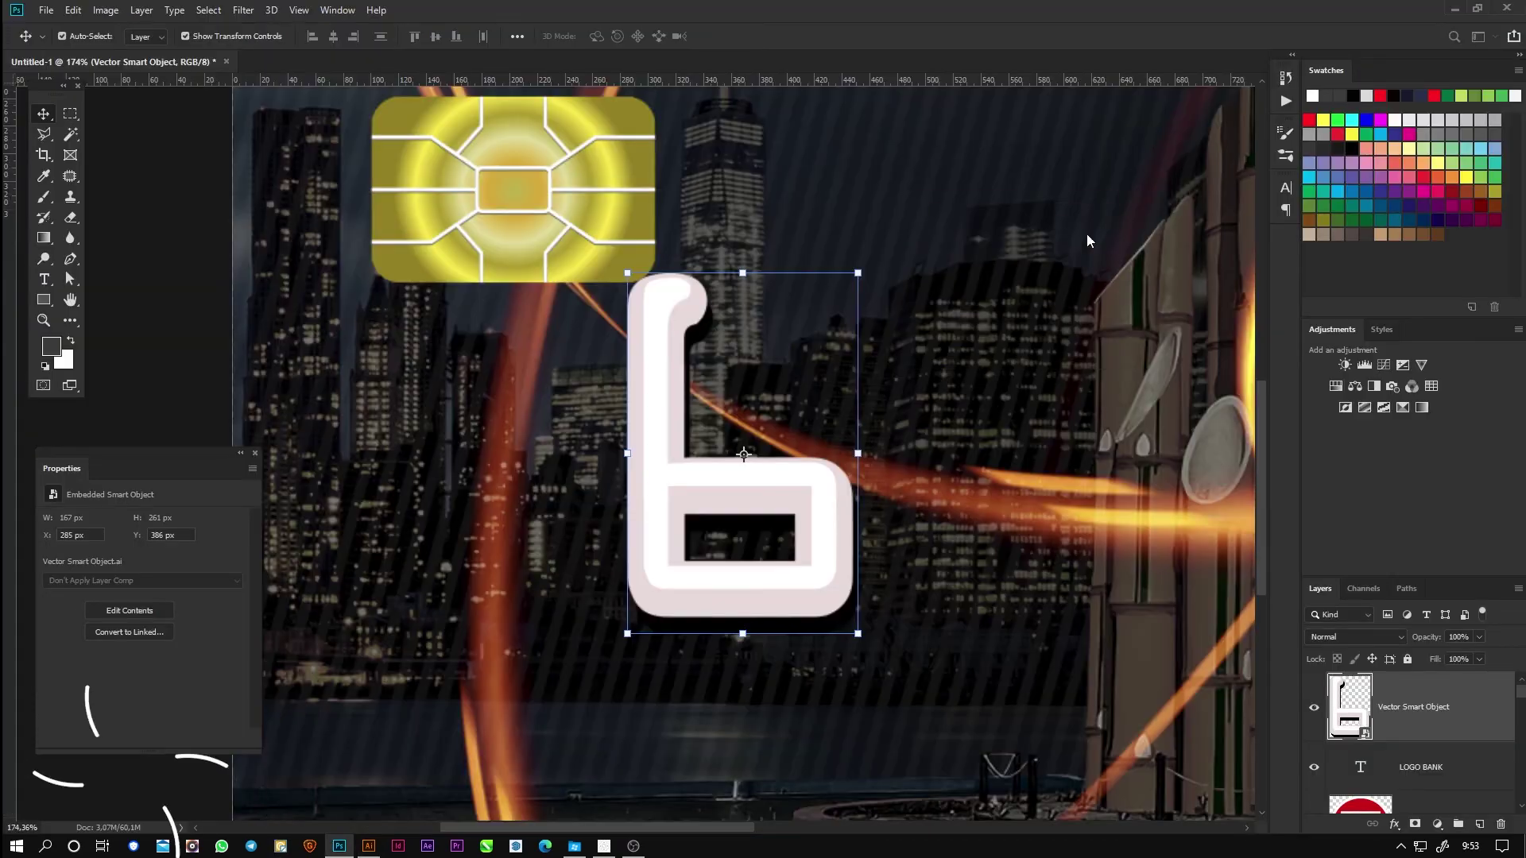
{"action": "left_click", "coordinate": [1084, 240]}
Step: Copy the embossed digit 1 from Illustrator into the Photoshop card as a smart object
{"action": "key", "text": "alt+Tab"}
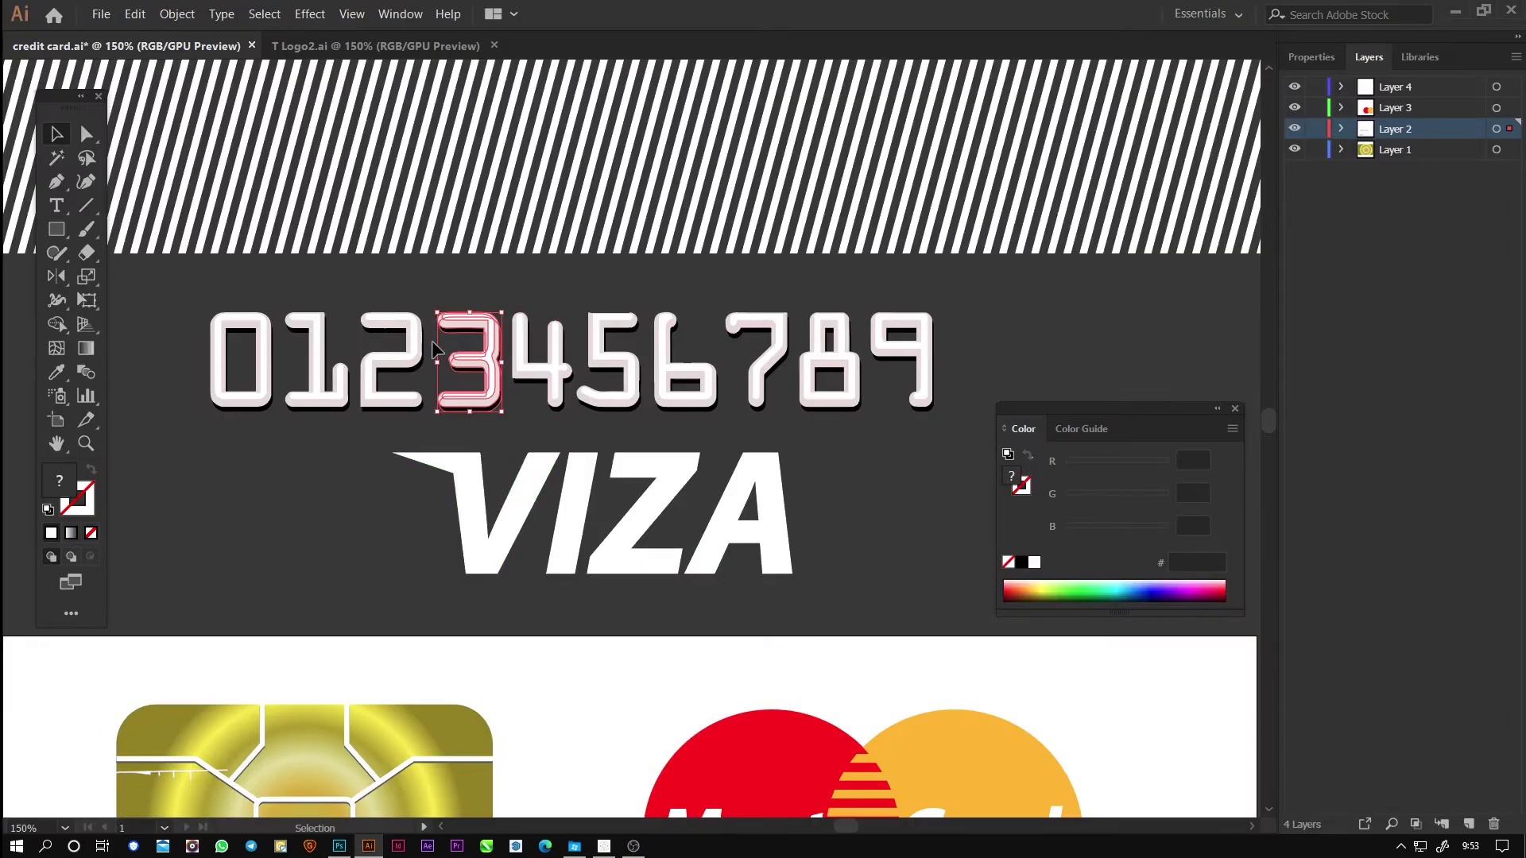
{"action": "left_click", "coordinate": [318, 353]}
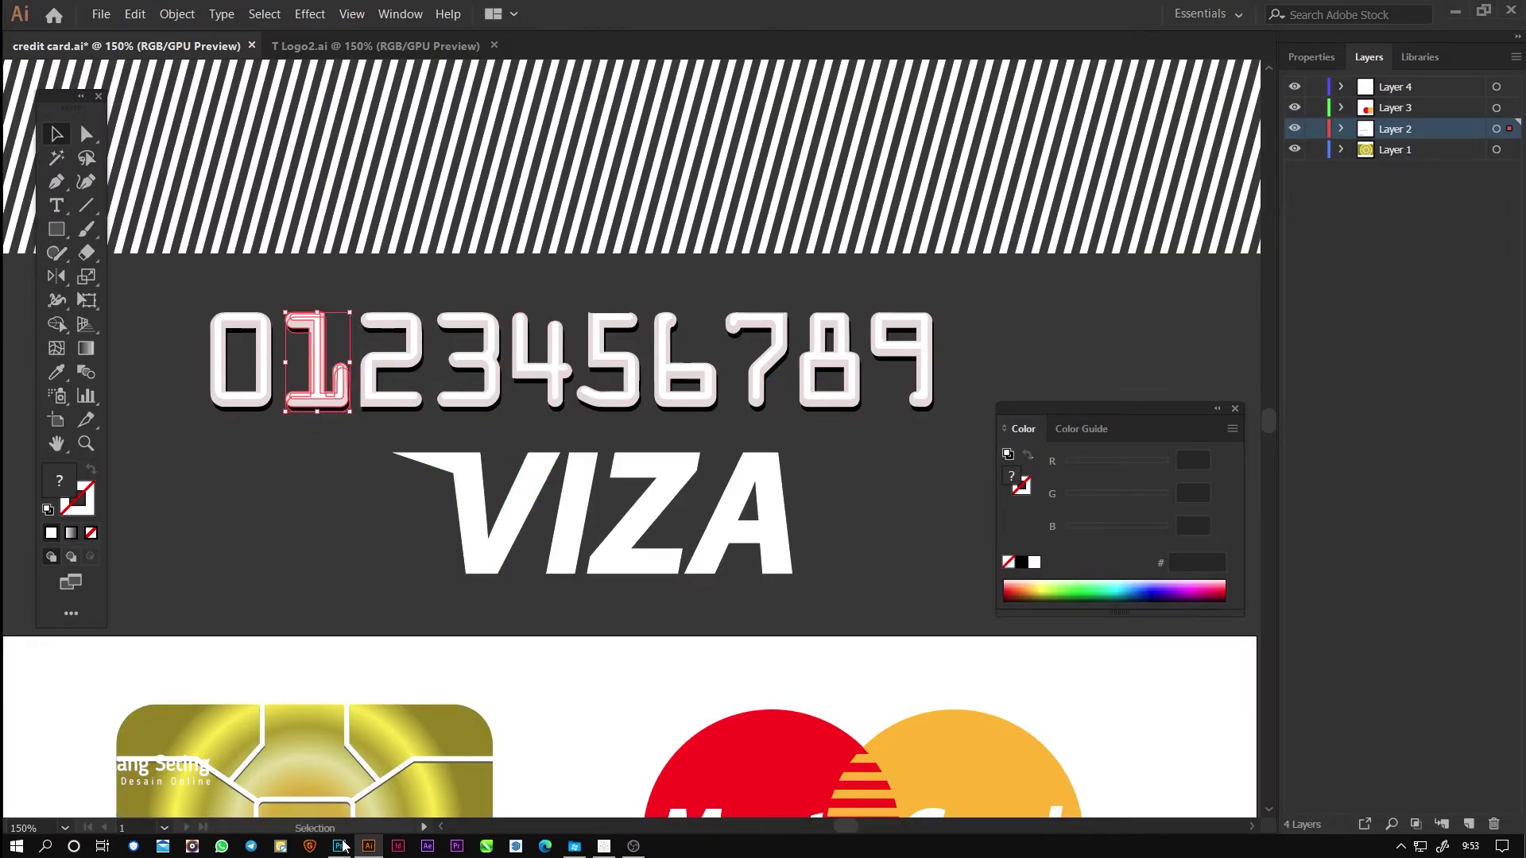
{"action": "key", "text": "ctrl+c"}
{"action": "left_click", "coordinate": [339, 846]}
{"action": "key", "text": "ctrl+v"}
{"action": "left_click", "coordinate": [1082, 241]}
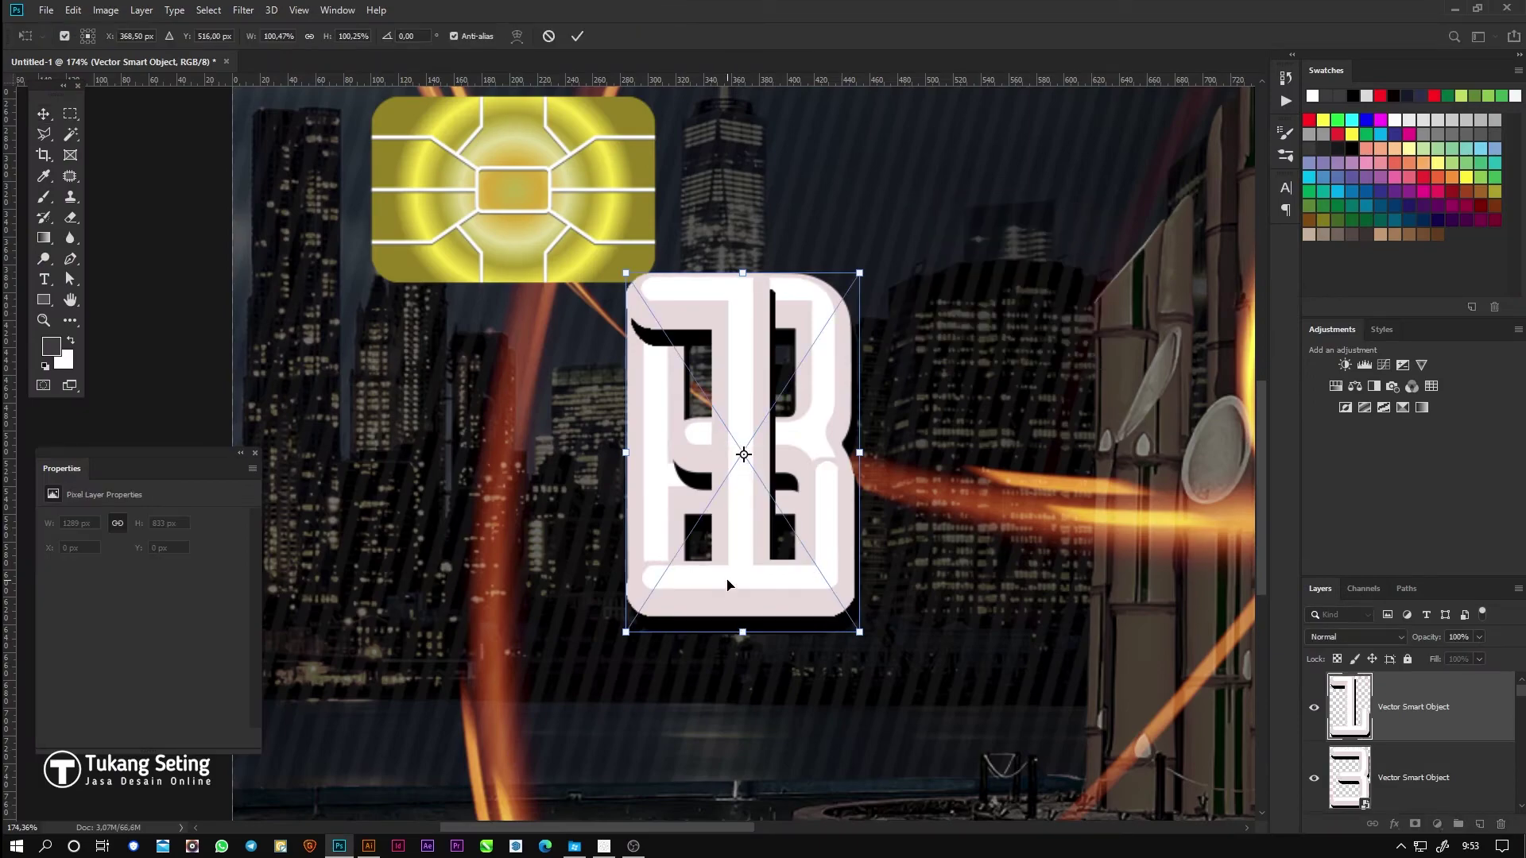
Step: Copy the embossed digit 3 from Illustrator a second time into the Photoshop card as another smart object
{"action": "left_click", "coordinate": [368, 847]}
{"action": "left_click", "coordinate": [493, 401]}
{"action": "key", "text": "ctrl+c"}
{"action": "left_click", "coordinate": [340, 847]}
{"action": "key", "text": "ctrl+v"}
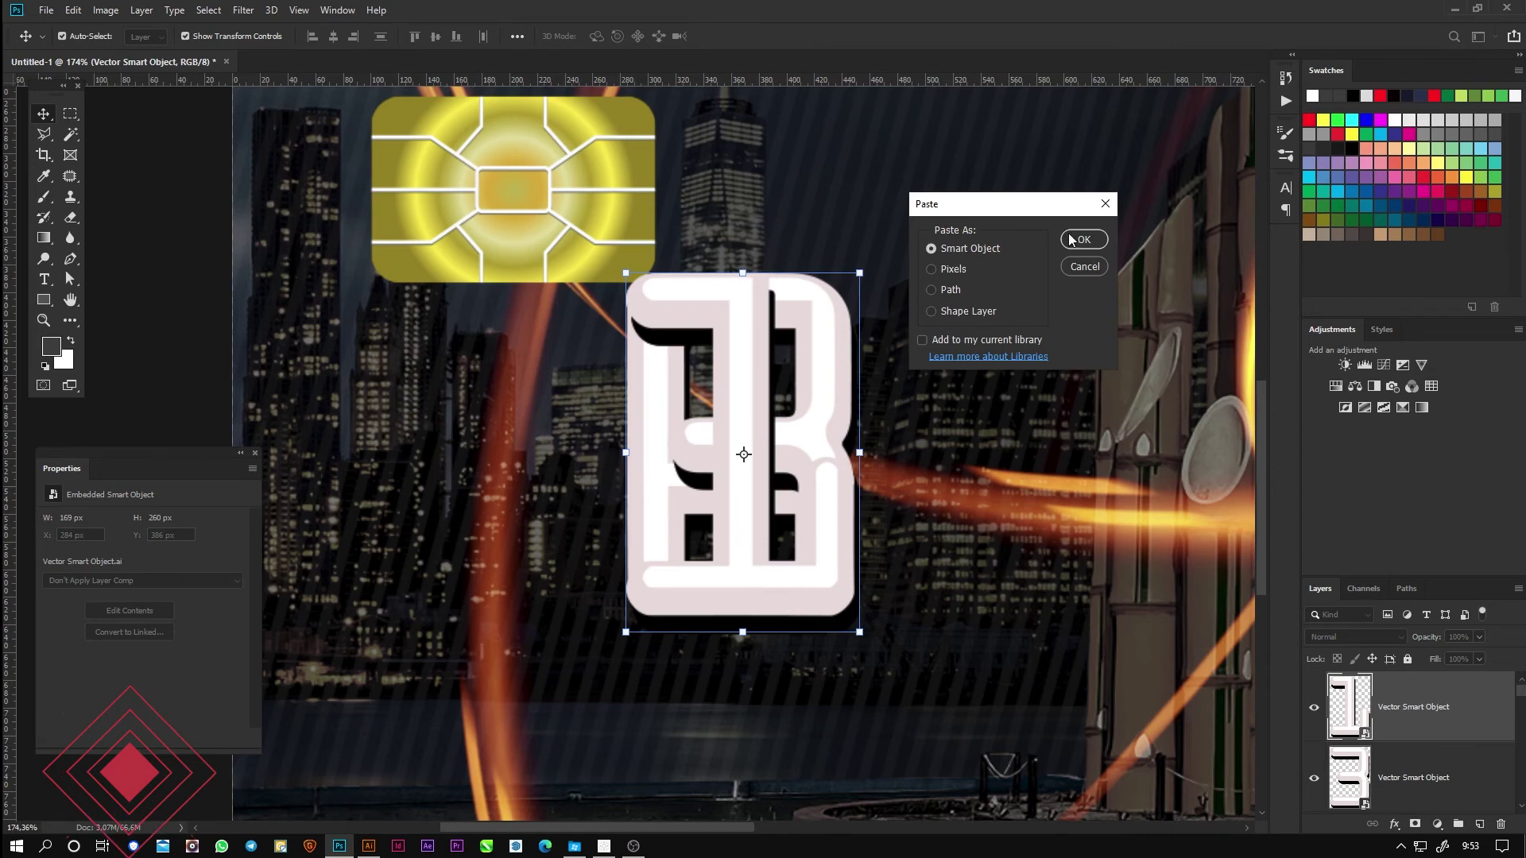
{"action": "left_click", "coordinate": [1082, 239]}
Step: Spread the four stacked digits into one evenly spaced horizontal row below the chip, with the 6 first
{"action": "scroll", "coordinate": [599, 443], "scroll_direction": "right", "scroll_amount": 3}
{"action": "left_click_drag", "start_coordinate": [505, 615], "coordinate": [1070, 620]}
{"action": "scroll", "coordinate": [1070, 619], "scroll_direction": "right", "scroll_amount": 3}
{"action": "left_click_drag", "start_coordinate": [943, 607], "coordinate": [1069, 608]}
{"action": "left_click_drag", "start_coordinate": [403, 608], "coordinate": [230, 473]}
{"action": "left_click_drag", "start_coordinate": [193, 418], "coordinate": [60, 415]}
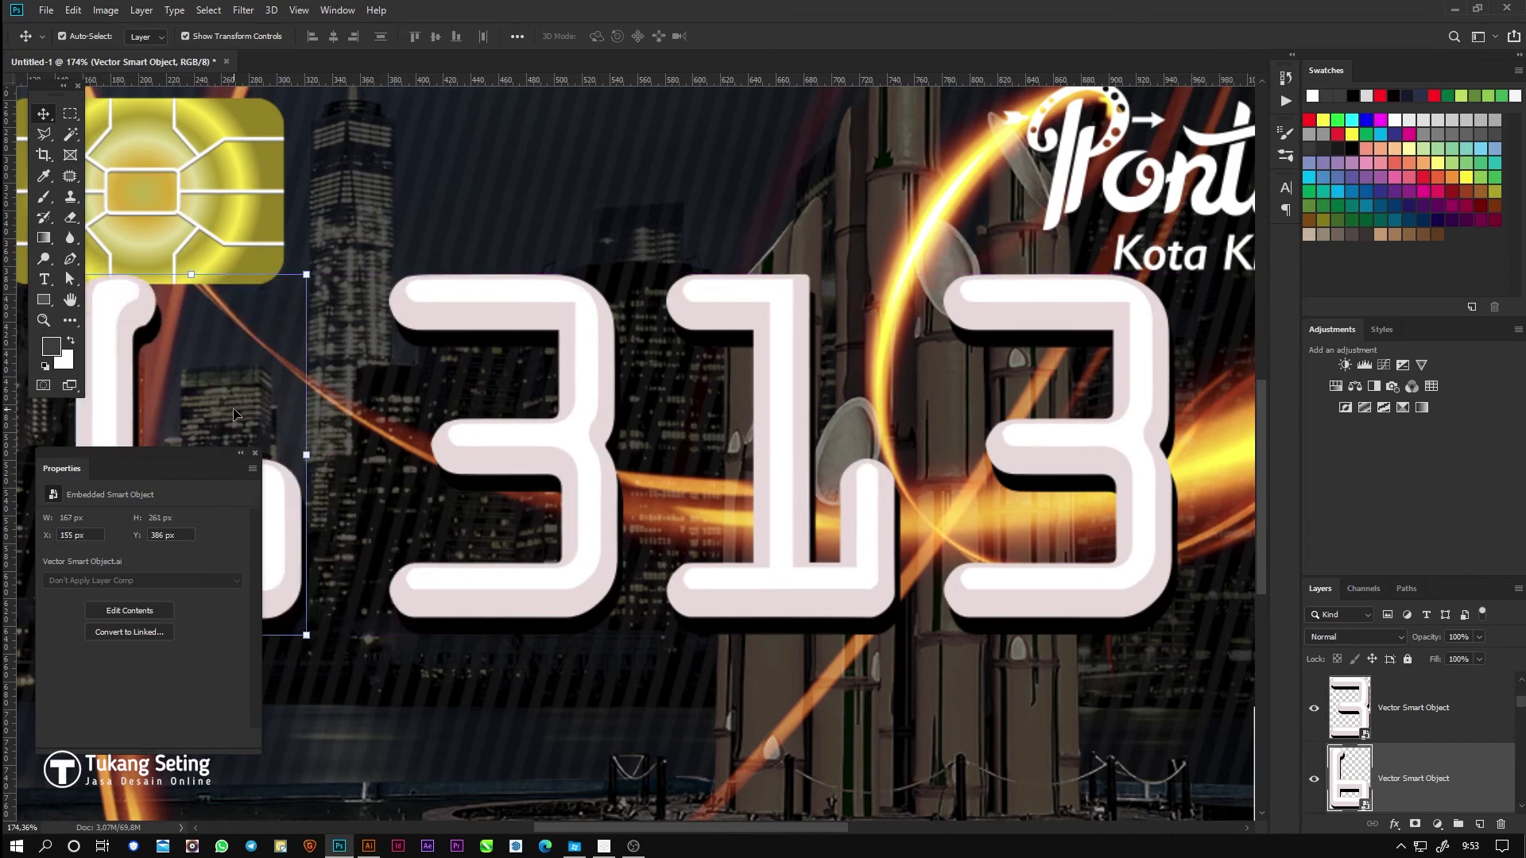
Step: Select all four large digits and distribute them horizontally by their centers
{"action": "left_click", "coordinate": [588, 582], "text": "shift"}
{"action": "left_click", "coordinate": [826, 593], "text": "shift"}
{"action": "left_click", "coordinate": [1121, 573], "text": "shift"}
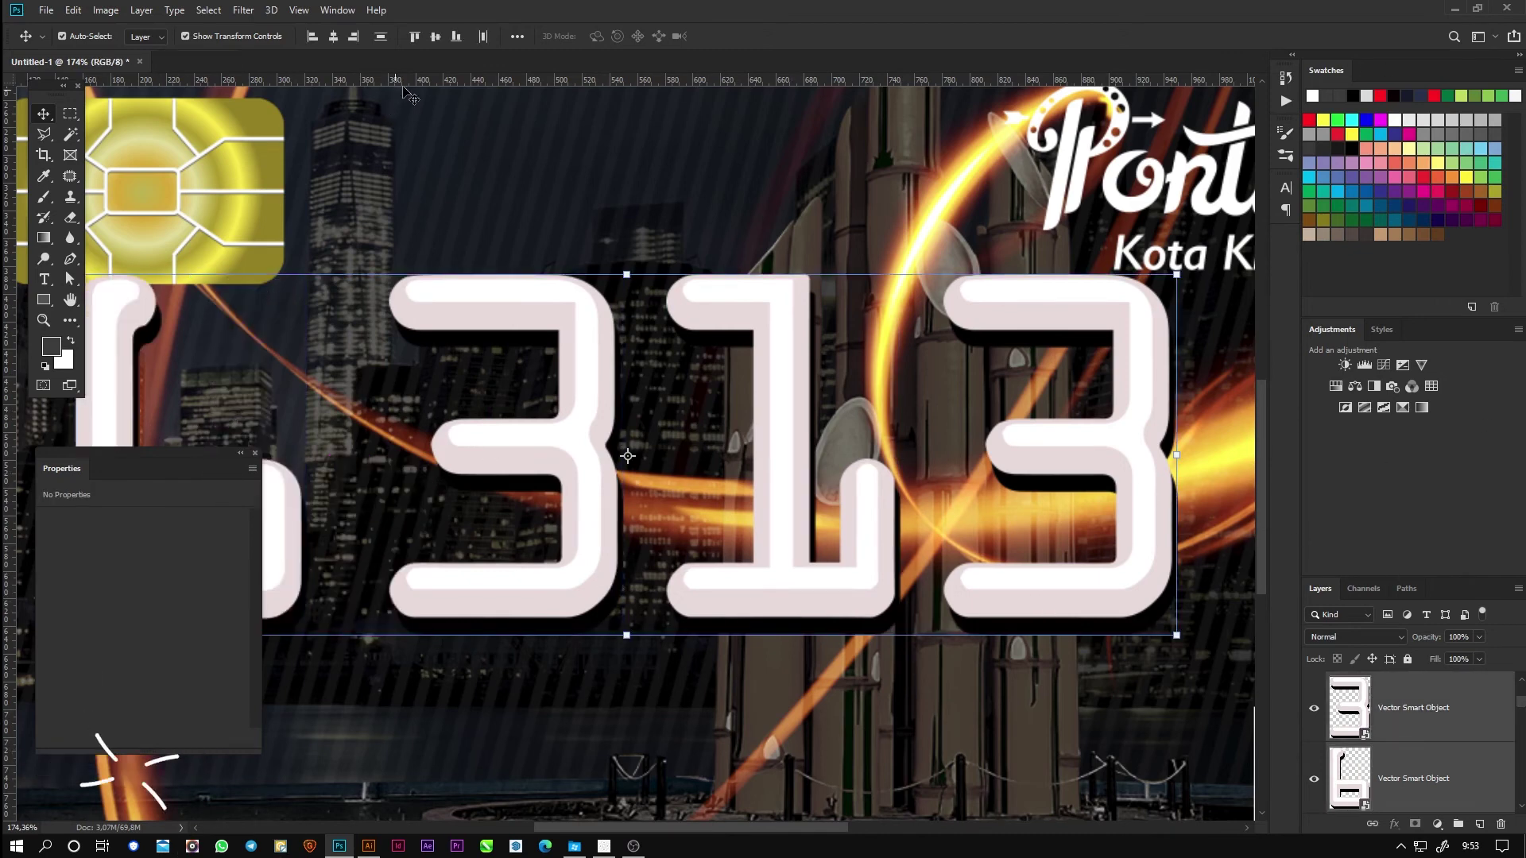
{"action": "left_click", "coordinate": [516, 36]}
{"action": "left_click", "coordinate": [565, 129]}
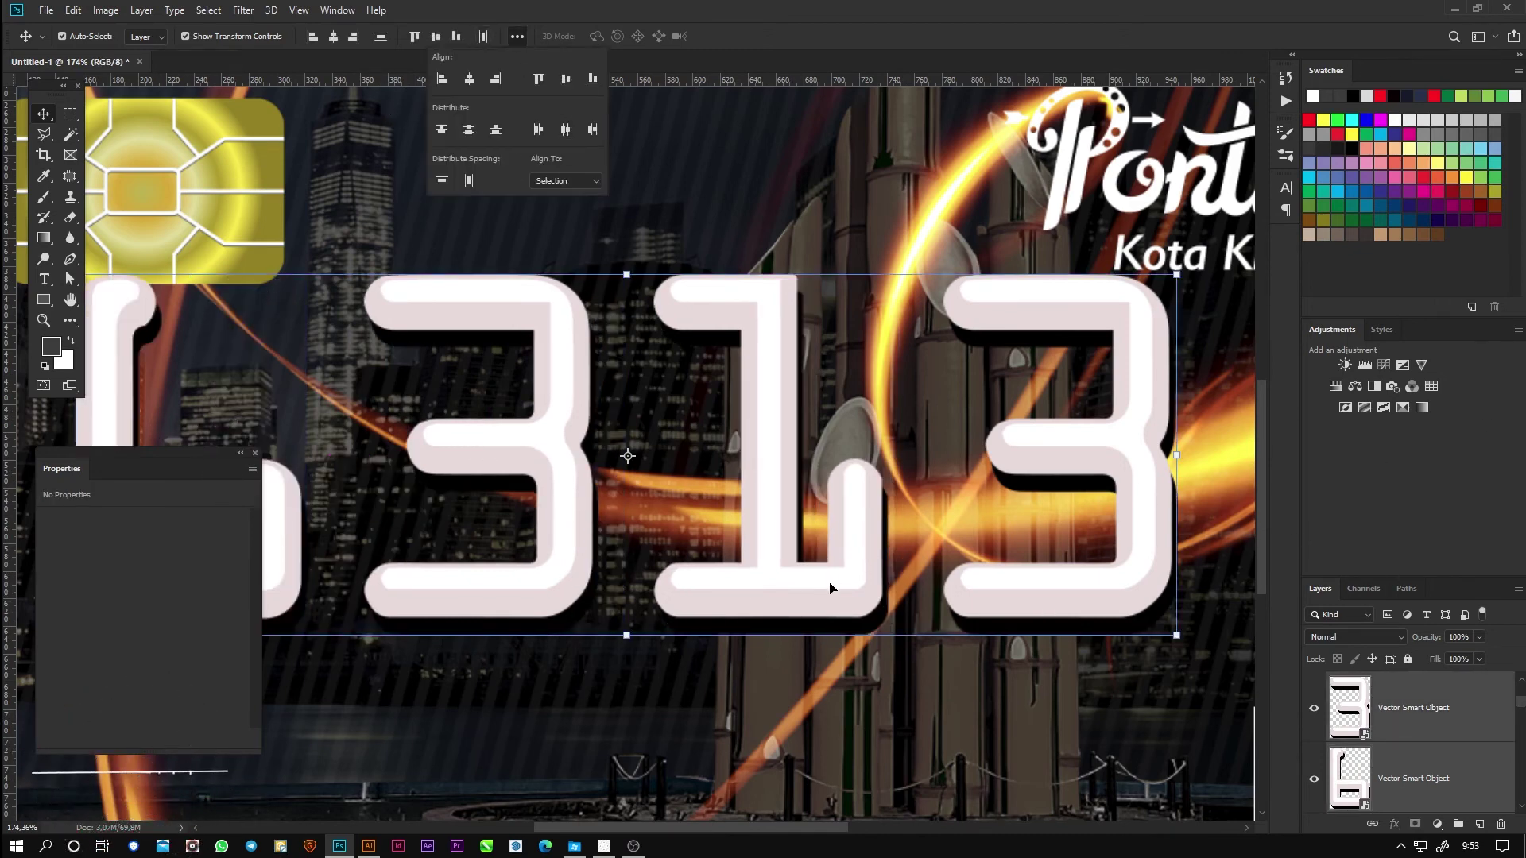
{"action": "left_click", "coordinate": [832, 588]}
Step: Scale the four digits together to about 21% and place them below the chip, aligned with its left edge
{"action": "key", "text": "ctrl+0"}
{"action": "left_click_drag", "start_coordinate": [898, 429], "coordinate": [331, 522]}
{"action": "left_click_drag", "start_coordinate": [330, 626], "coordinate": [418, 632]}
{"action": "left_click_drag", "start_coordinate": [418, 632], "coordinate": [807, 582]}
{"action": "left_click_drag", "start_coordinate": [700, 606], "coordinate": [644, 449]}
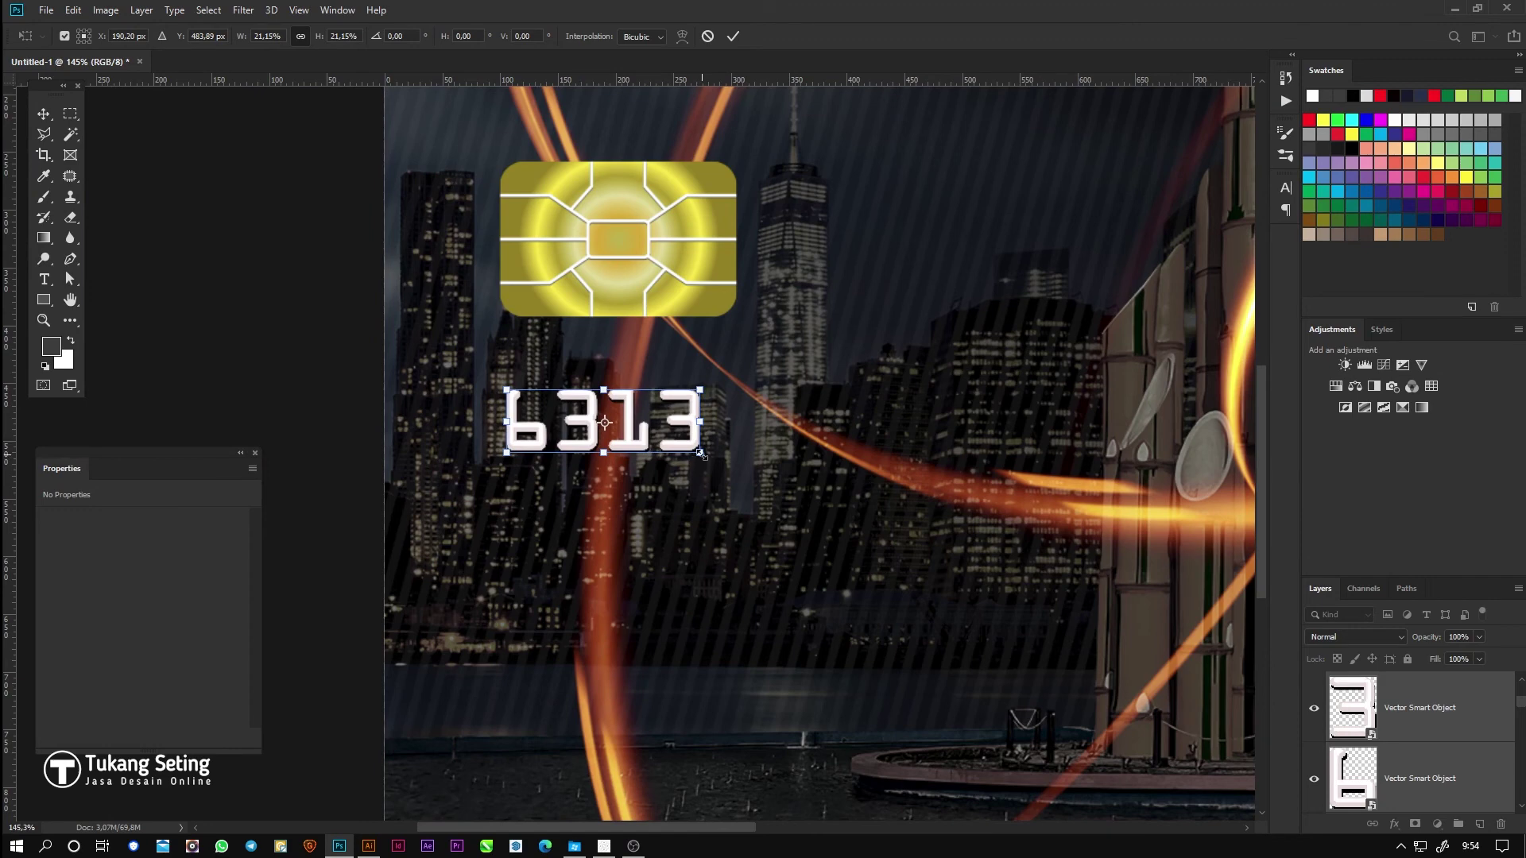
{"action": "key", "text": "Return"}
Step: Duplicate the four-digit group three times to the right to form one row of four groups across the card
{"action": "scroll", "coordinate": [624, 502], "scroll_direction": "down", "scroll_amount": 5}
{"action": "left_click_drag", "start_coordinate": [401, 520], "coordinate": [927, 523]}
{"action": "left_click", "coordinate": [1094, 584]}
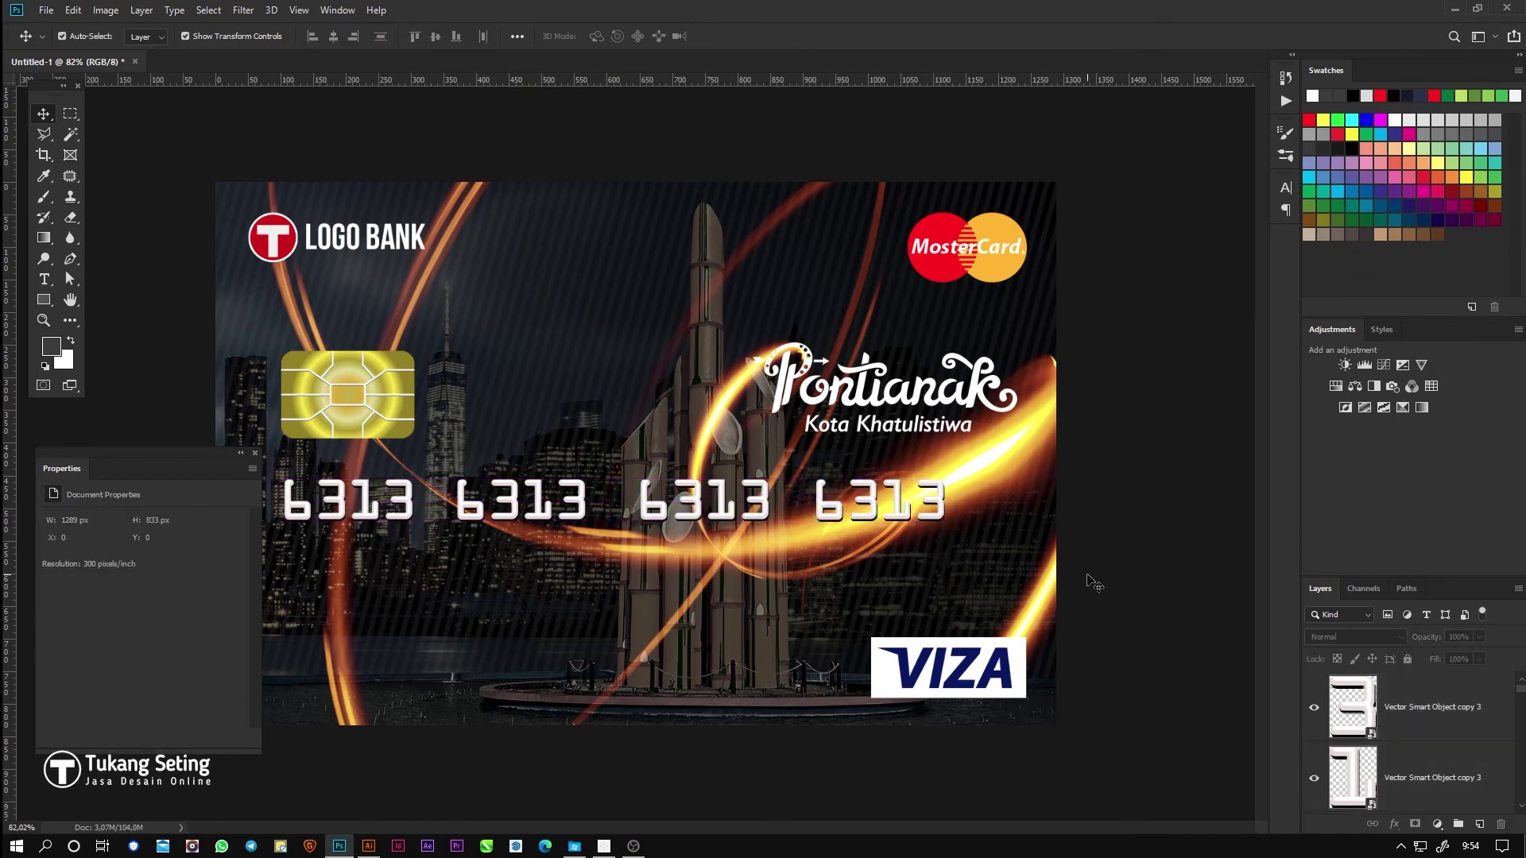
{"action": "mouse_move", "coordinate": [866, 406]}
{"action": "left_mouse_down"}
{"action": "mouse_move", "coordinate": [612, 322]}
{"action": "mouse_move", "coordinate": [644, 322]}
{"action": "mouse_move", "coordinate": [596, 336]}
{"action": "mouse_move", "coordinate": [556, 377]}
{"action": "mouse_move", "coordinate": [865, 402]}
{"action": "left_mouse_up"}
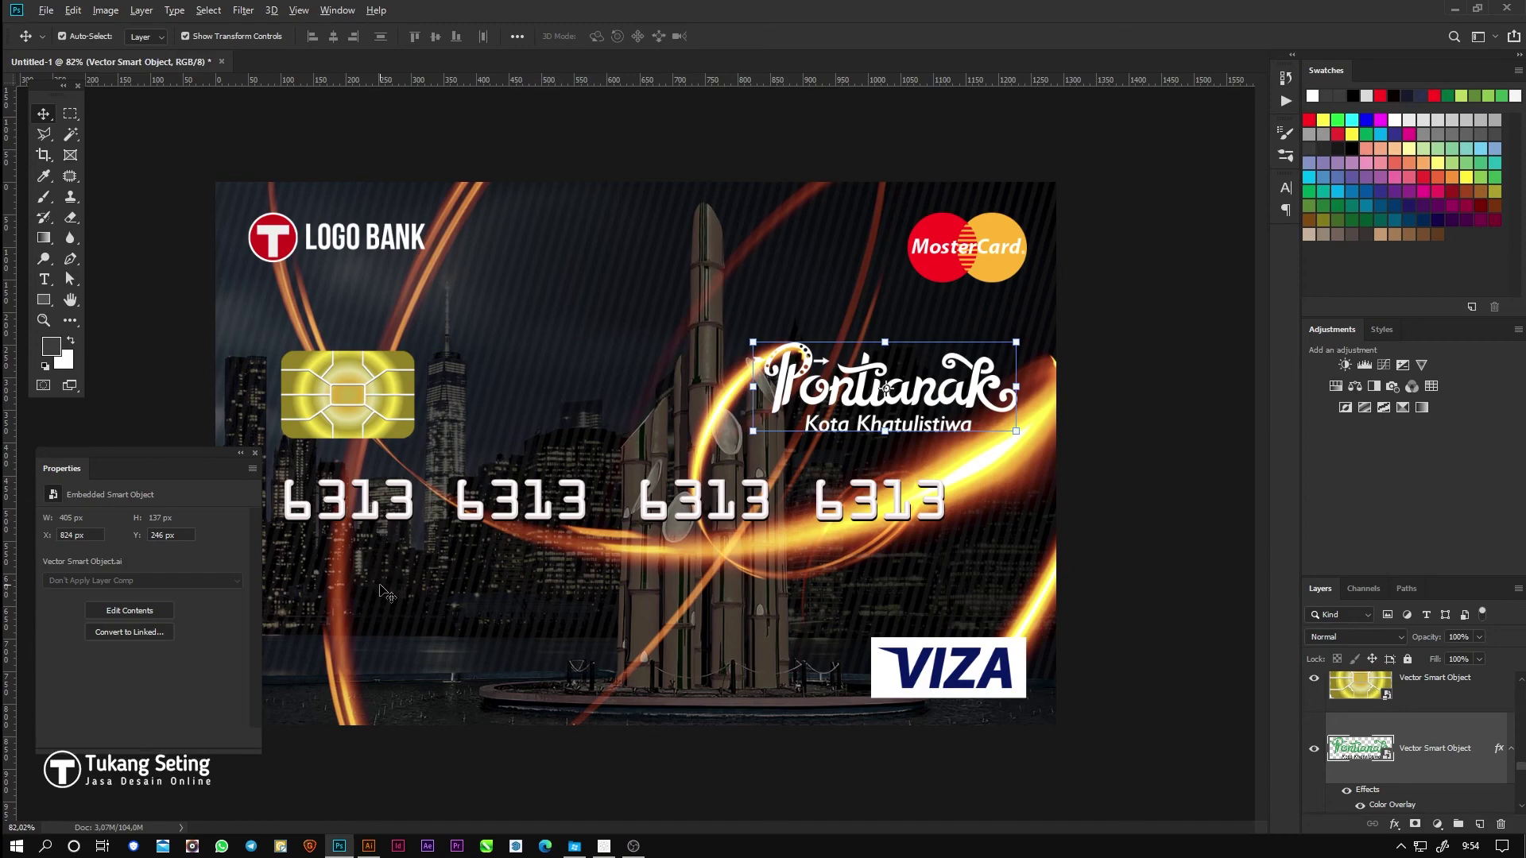
Step: Add a new text layer reading 4640 below the first digit group
{"action": "scroll", "coordinate": [381, 590], "scroll_direction": "up", "scroll_amount": 9}
{"action": "left_click_drag", "start_coordinate": [450, 665], "coordinate": [870, 506]}
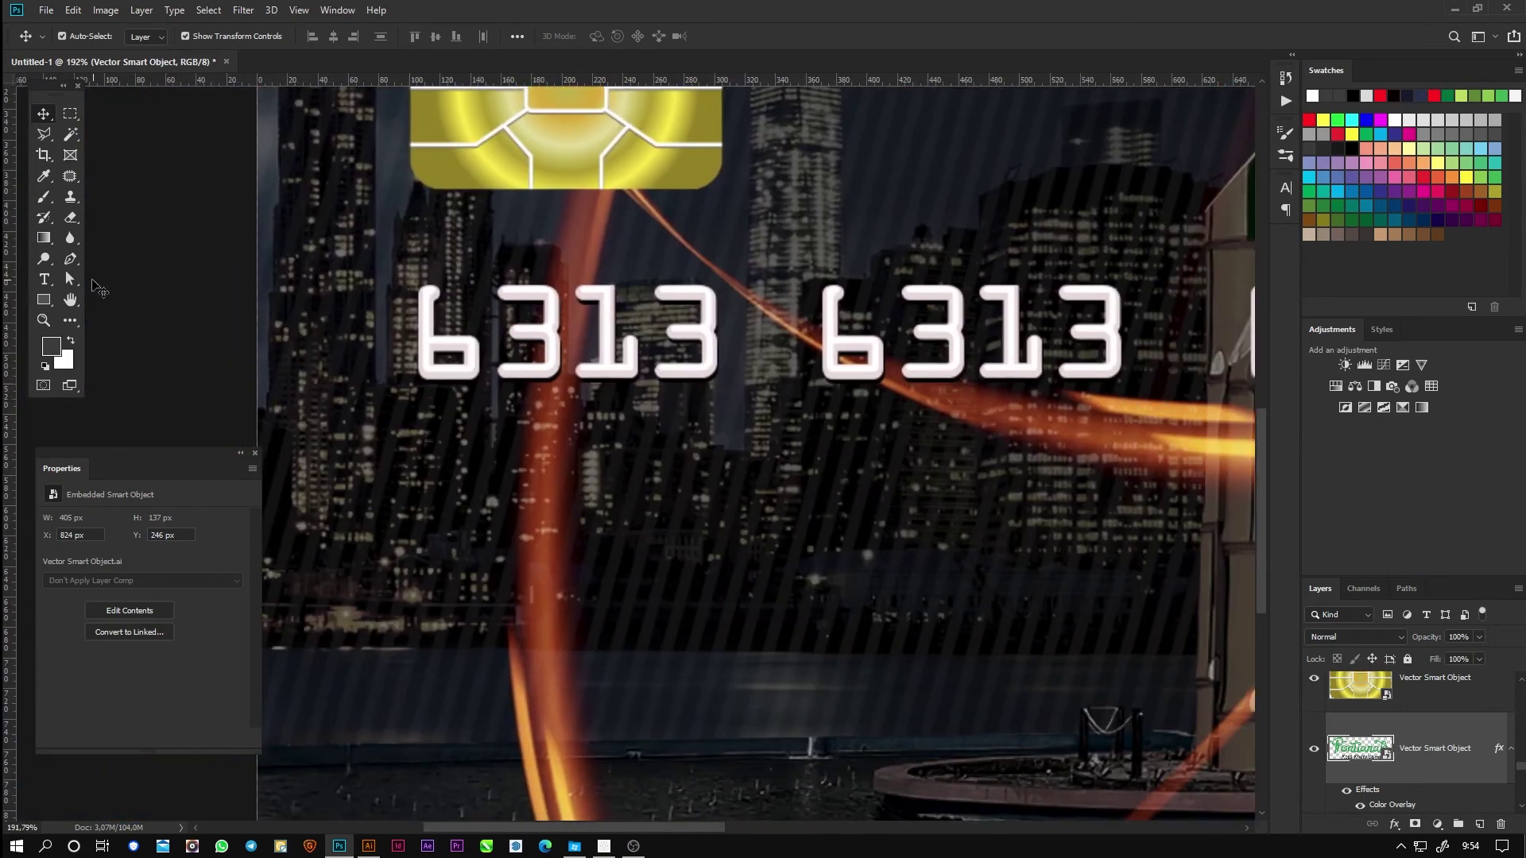
{"action": "left_click", "coordinate": [43, 279]}
{"action": "left_click", "coordinate": [485, 552]}
{"action": "type", "text": "4640"}
Step: Try to change the new text's font to Helvetica
{"action": "key", "text": "ctrl+a"}
{"action": "left_click", "coordinate": [200, 36]}
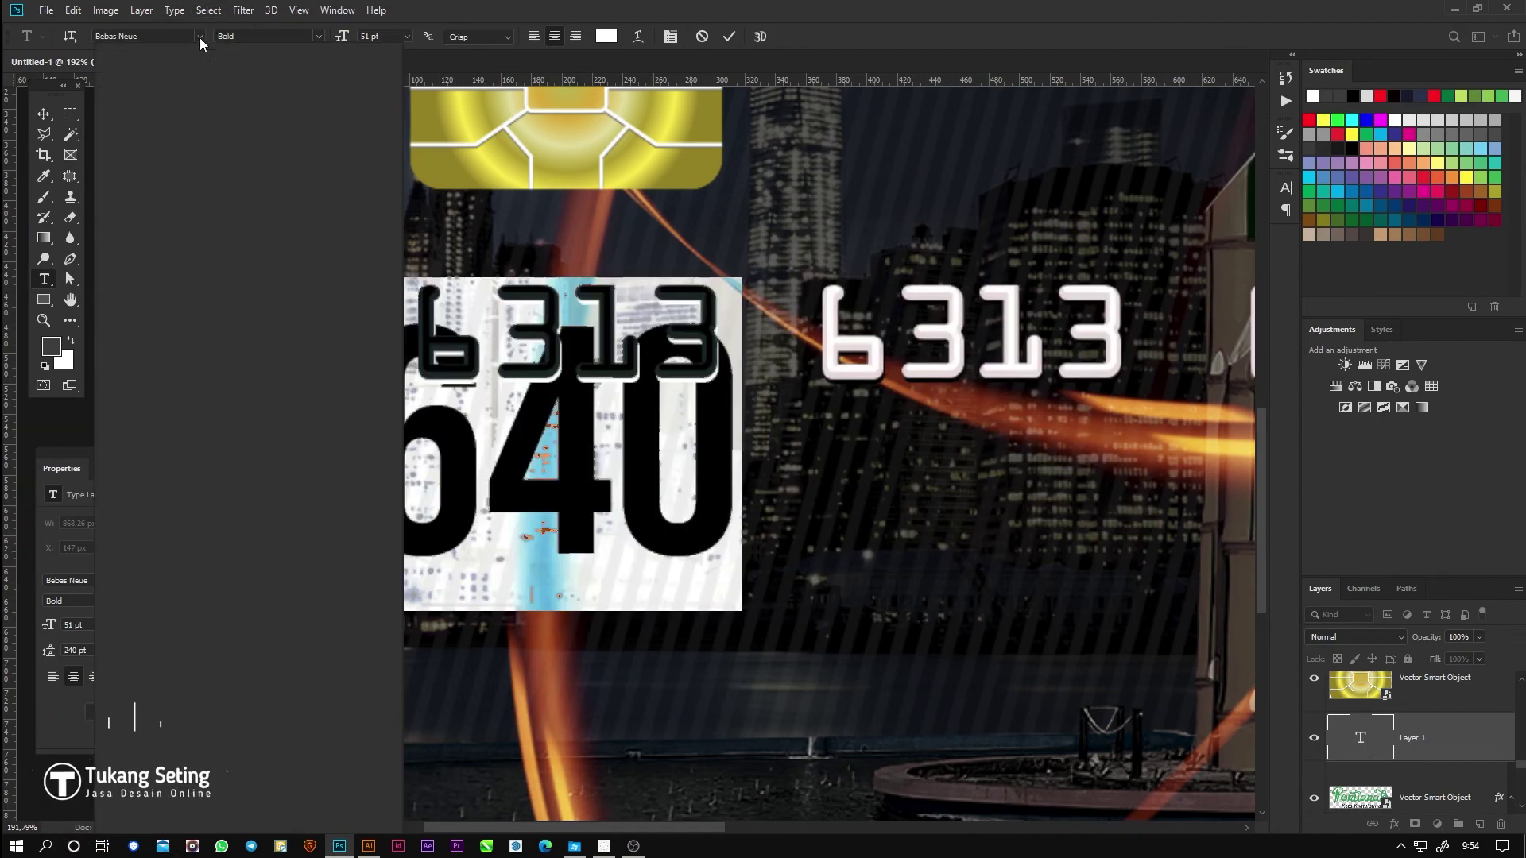
{"action": "left_click", "coordinate": [199, 36]}
{"action": "type", "text": "HEL"}
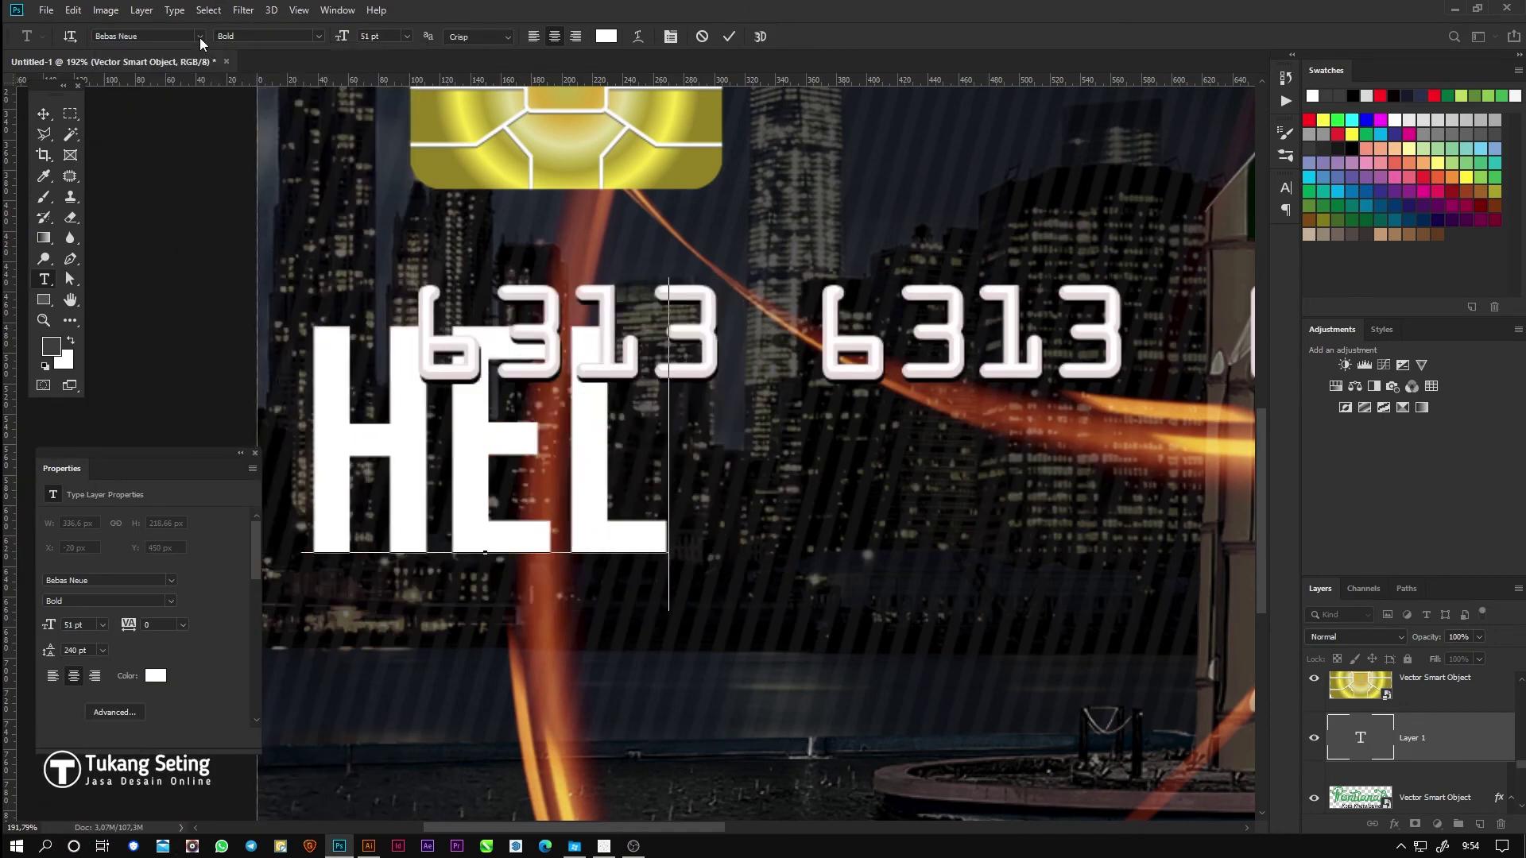
{"action": "type", "text": "VE"}
{"action": "left_click", "coordinate": [198, 36]}
{"action": "type", "text": "h"}
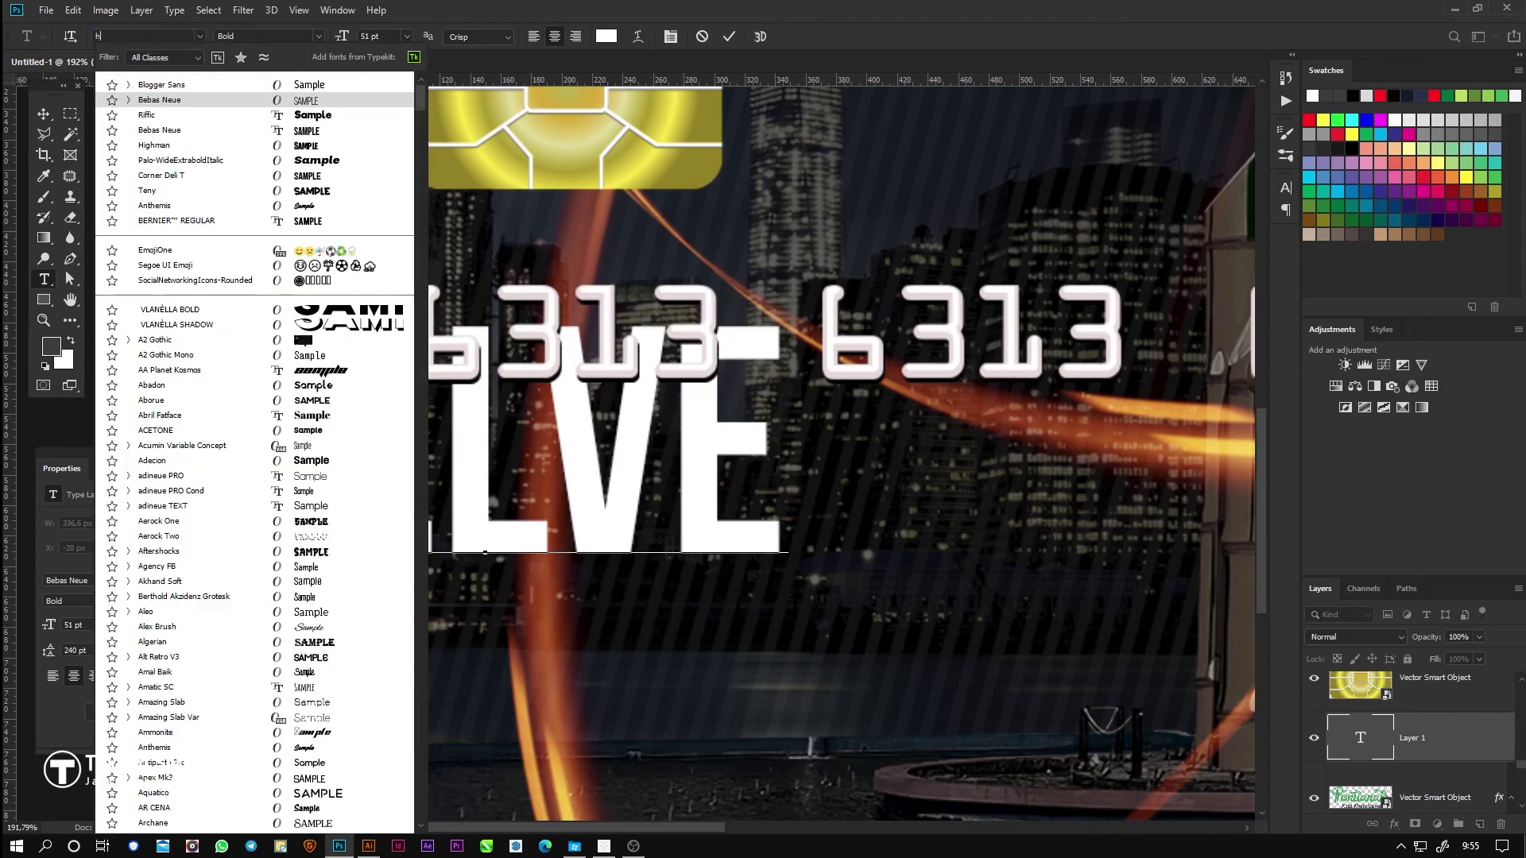
{"action": "type", "text": "elve"}
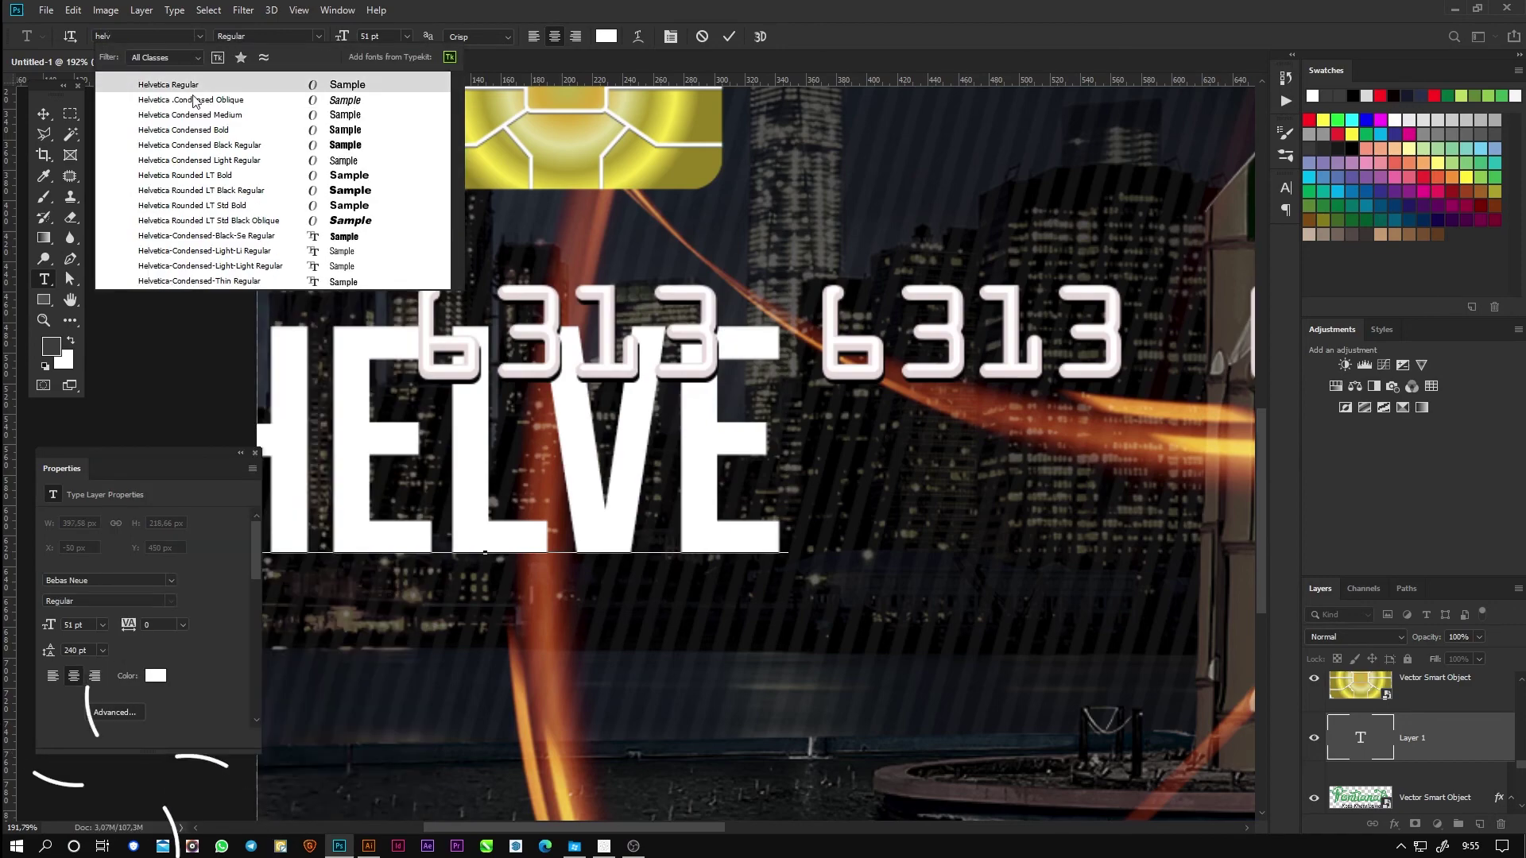
{"action": "left_click", "coordinate": [193, 86]}
Step: Set the whole text to Helvetica Regular and replace its content with 4679
{"action": "key", "text": "ctrl+a"}
{"action": "left_click", "coordinate": [198, 36]}
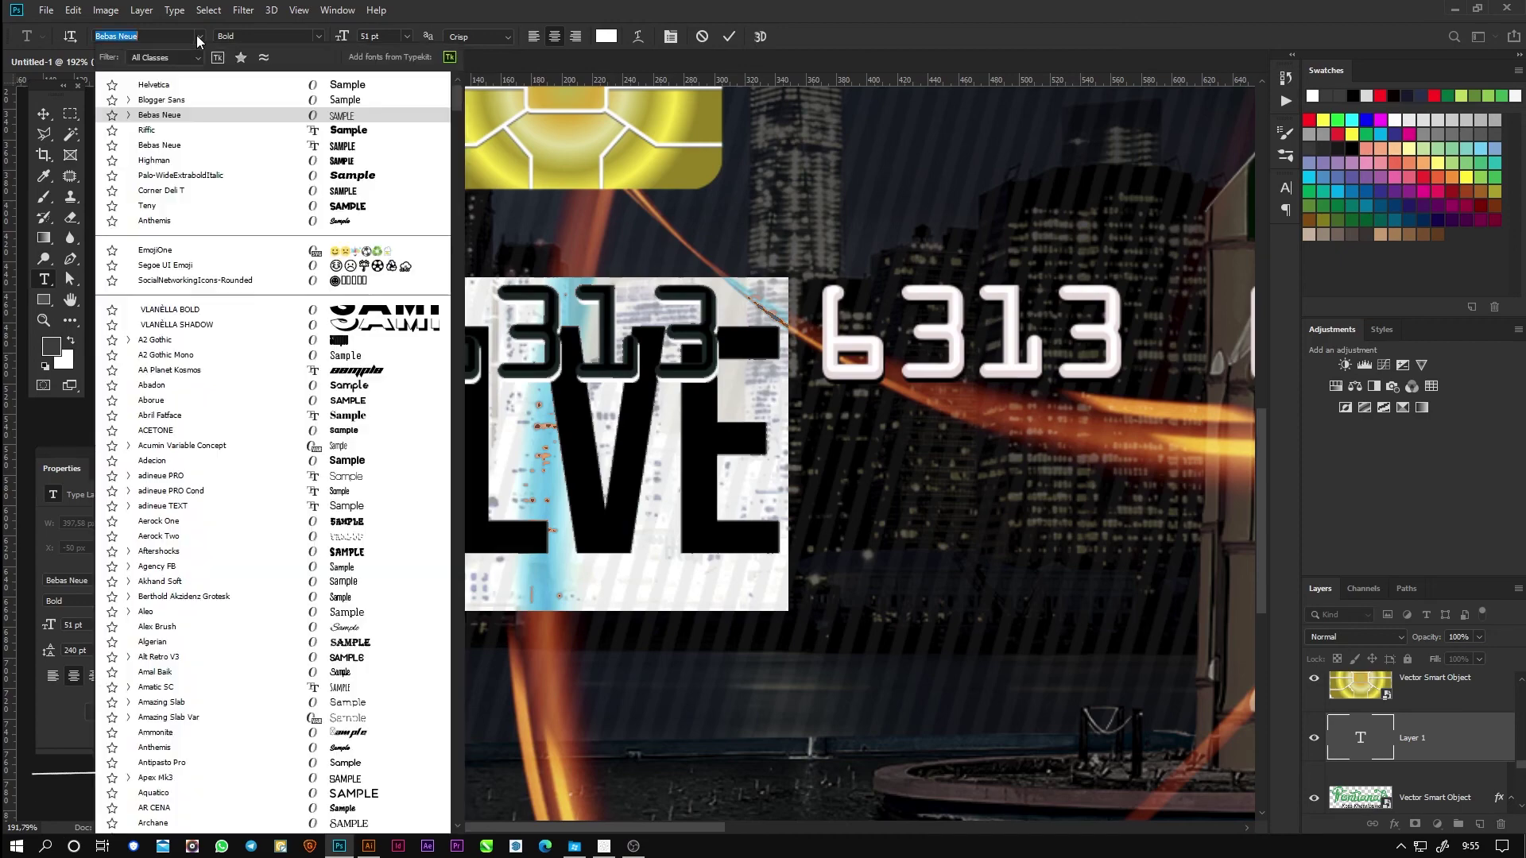
{"action": "type", "text": "hel"}
{"action": "left_click", "coordinate": [184, 85]}
{"action": "type", "text": "4679"}
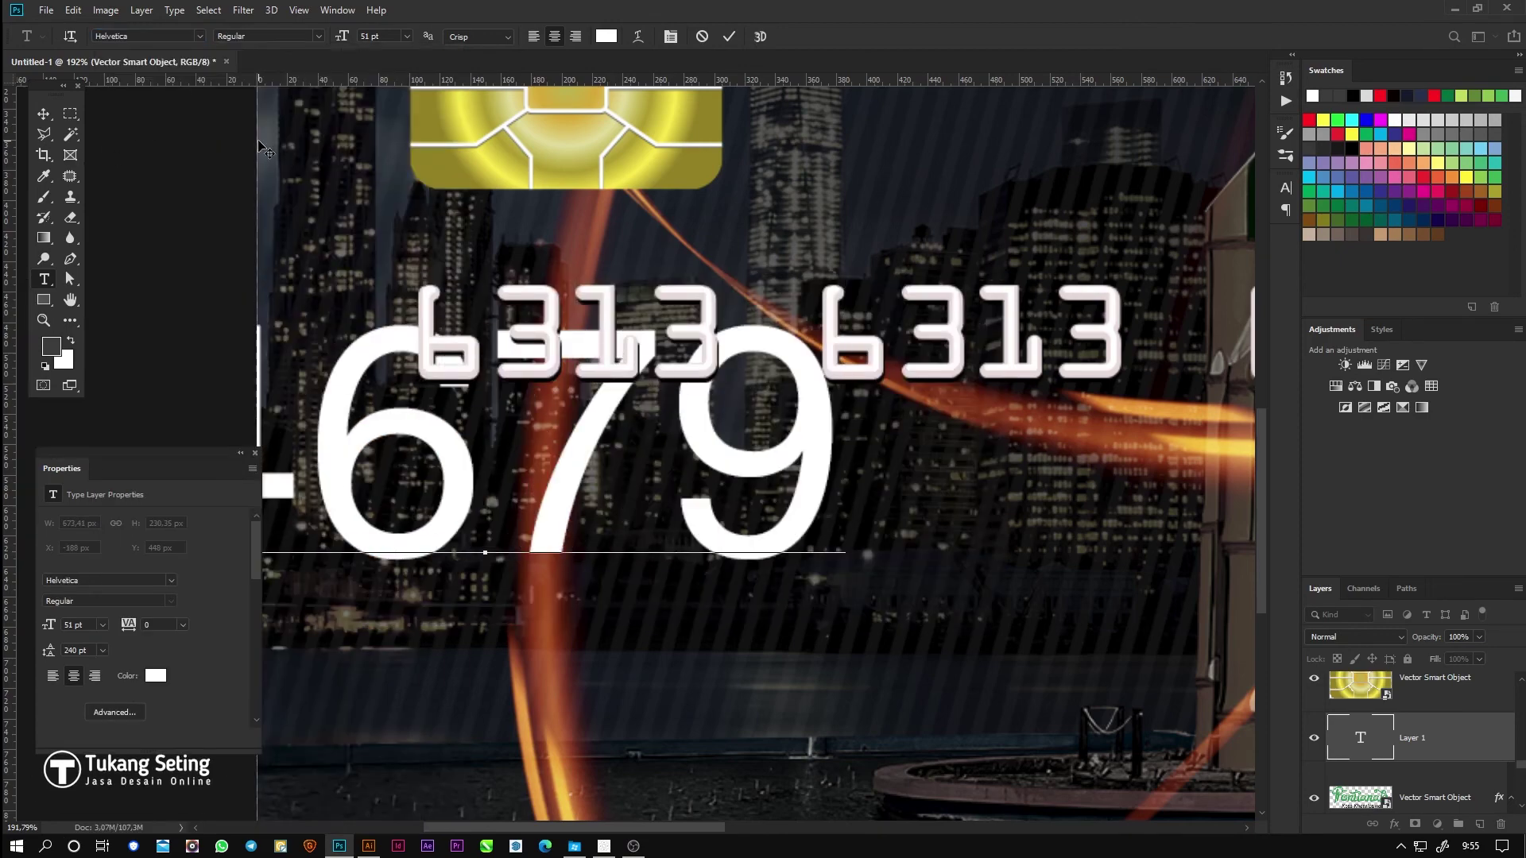
Step: Scale the 4679 text to about 14% (7.2 pt) and place it under the first digit group, aligned to its left edge
{"action": "left_click", "coordinate": [48, 120]}
{"action": "left_click_drag", "start_coordinate": [184, 334], "coordinate": [468, 418]}
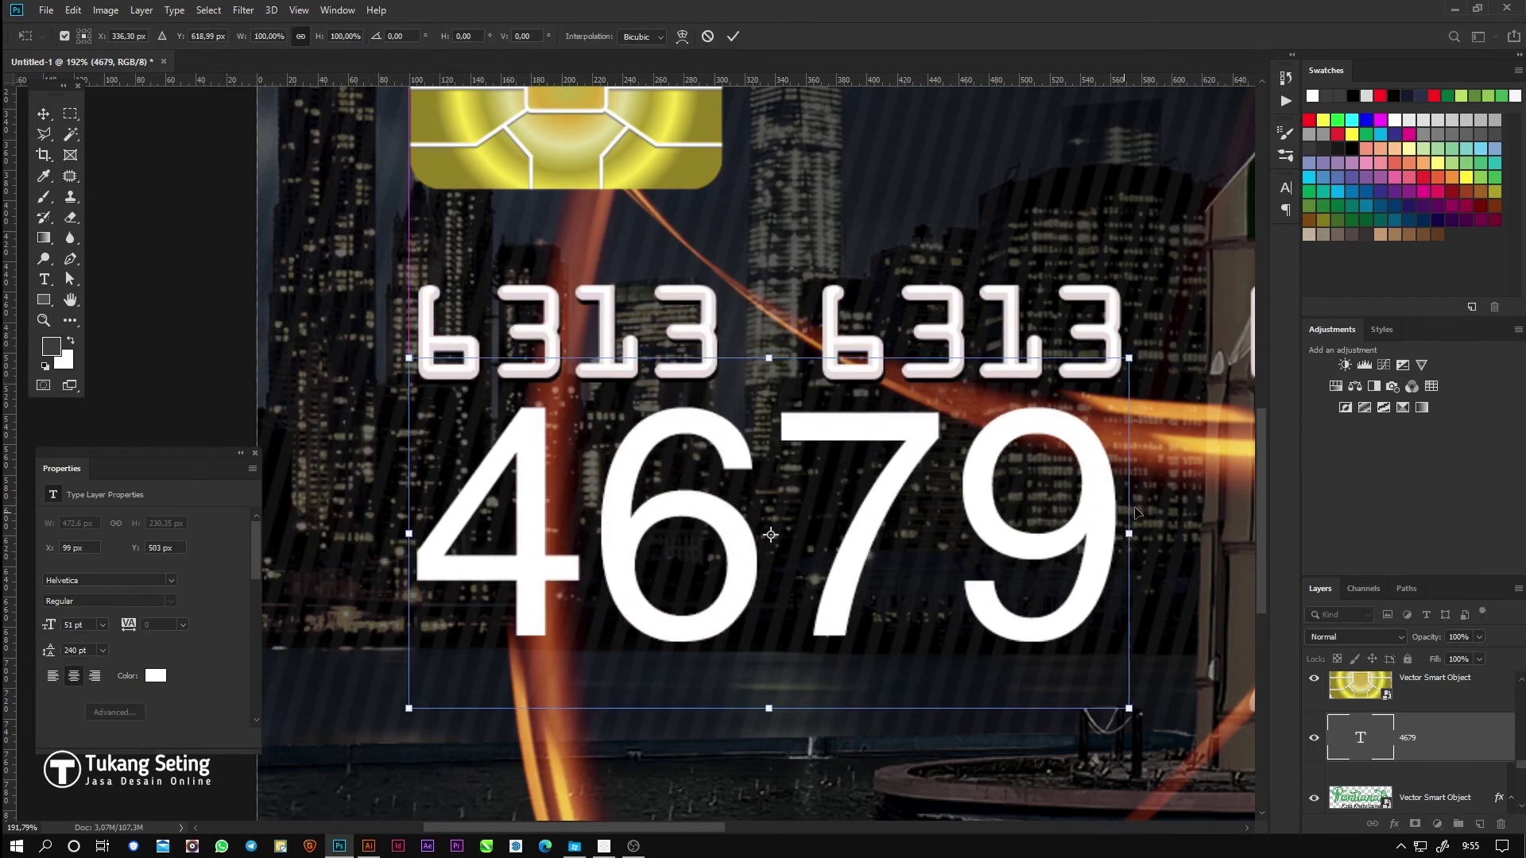
{"action": "left_click_drag", "start_coordinate": [1134, 359], "coordinate": [490, 616]}
{"action": "left_click_drag", "start_coordinate": [473, 673], "coordinate": [482, 468]}
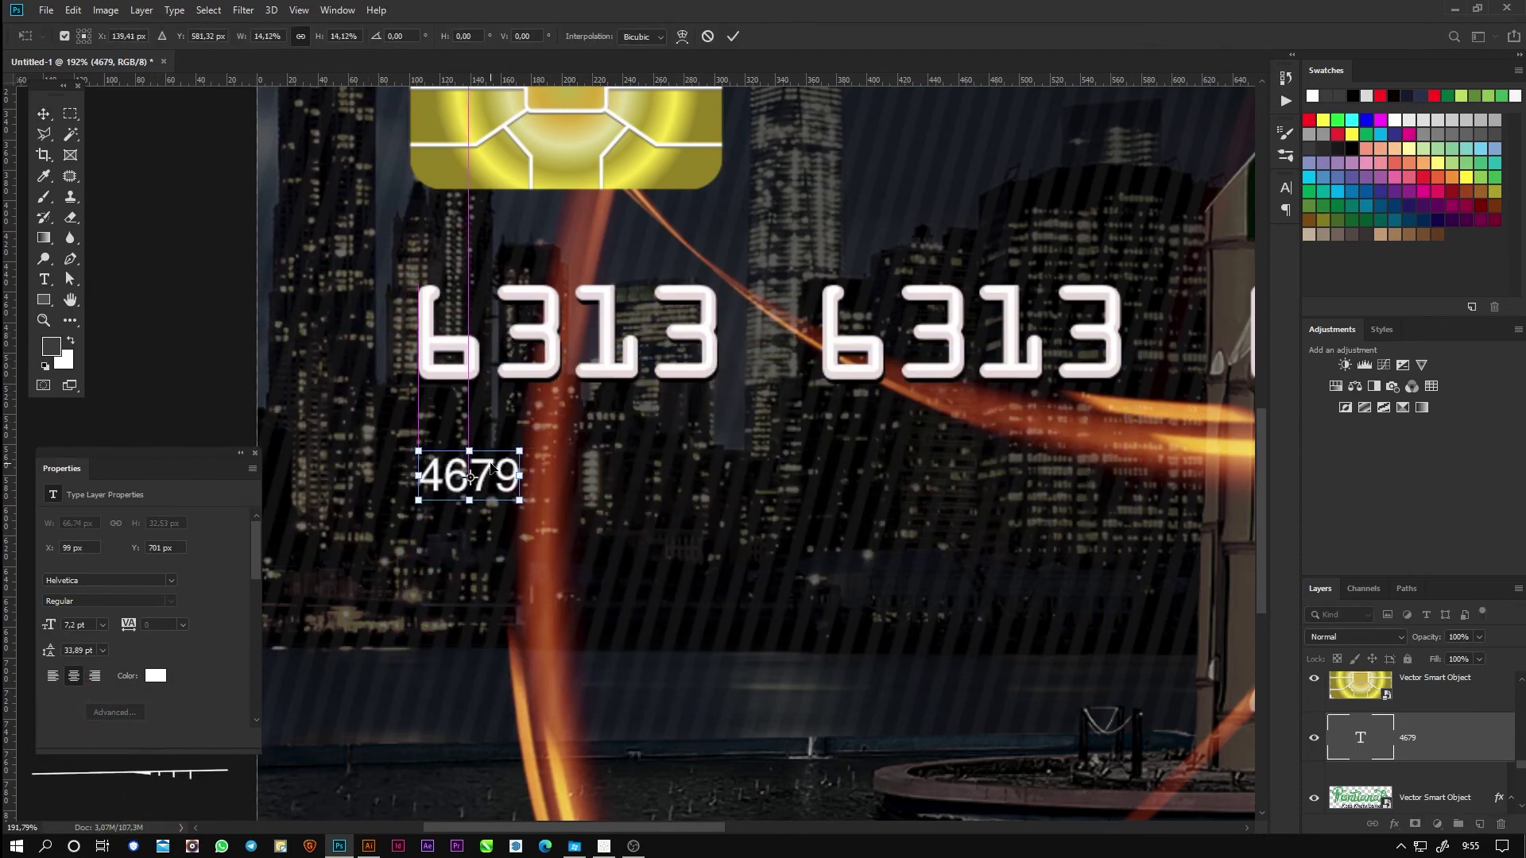
{"action": "key", "text": "Return"}
{"action": "left_click", "coordinate": [234, 370]}
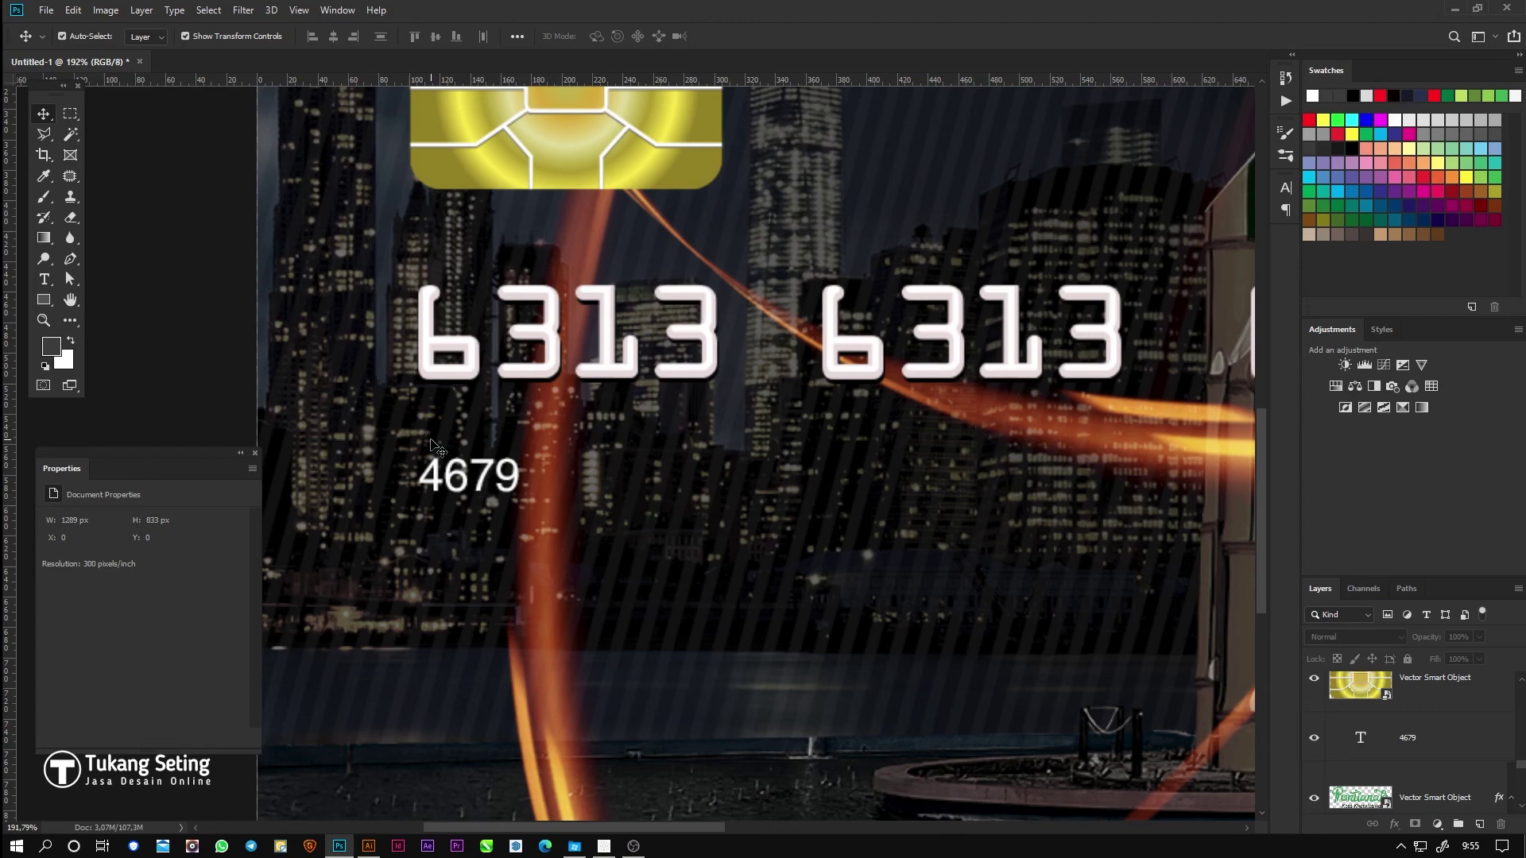
Step: Duplicate the 4679 text to the right, near the monument, and change the copy to MONTH/YEAR
{"action": "scroll", "coordinate": [489, 508], "scroll_direction": "down", "scroll_amount": 3}
{"action": "left_click_drag", "start_coordinate": [489, 496], "coordinate": [939, 536]}
{"action": "double_click", "coordinate": [947, 525]}
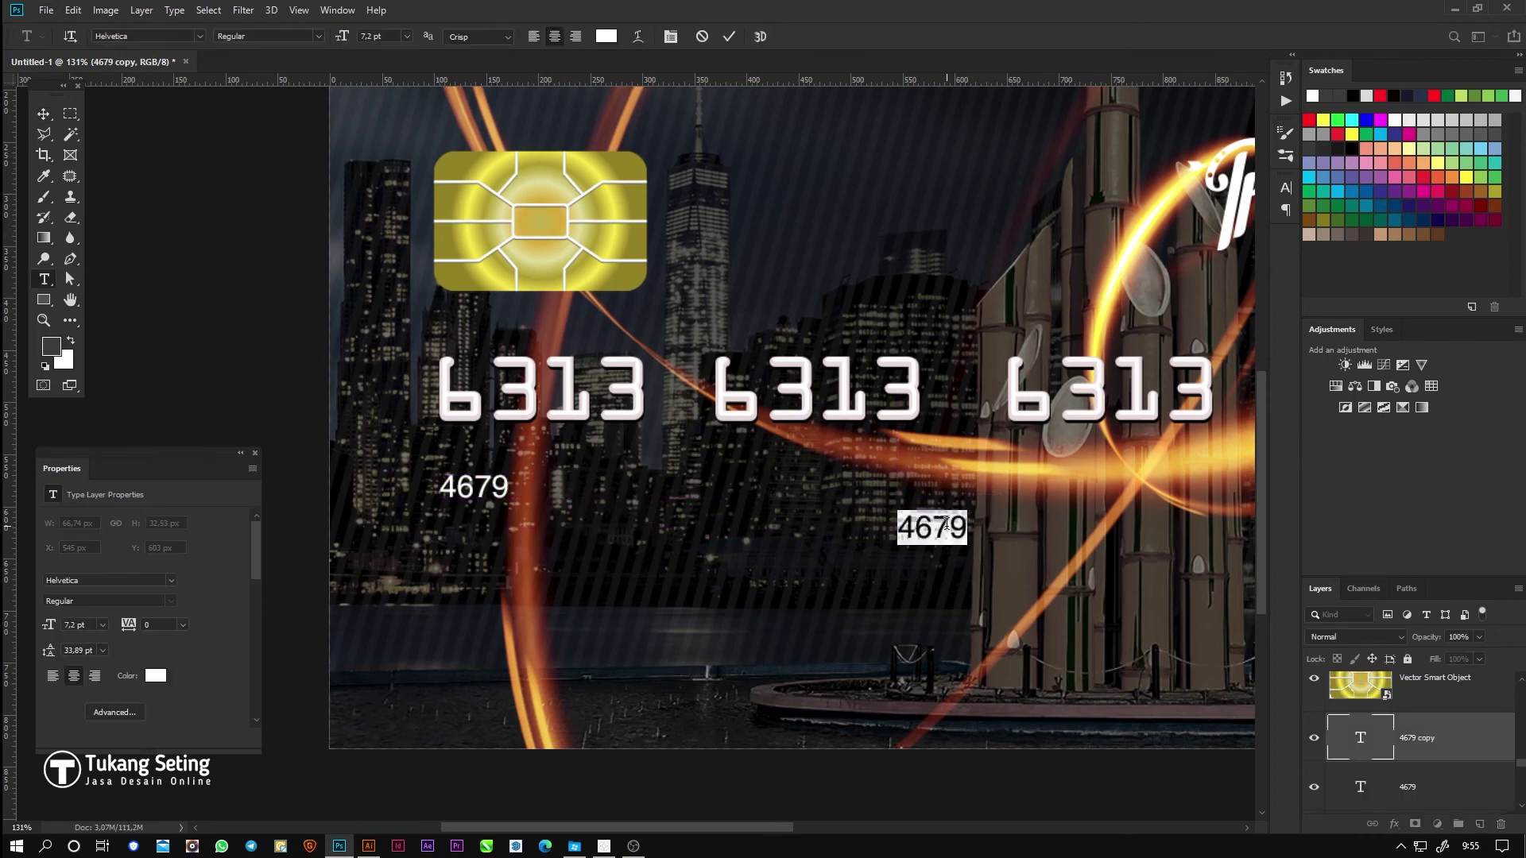
{"action": "type", "text": "MONTH/YEAR"}
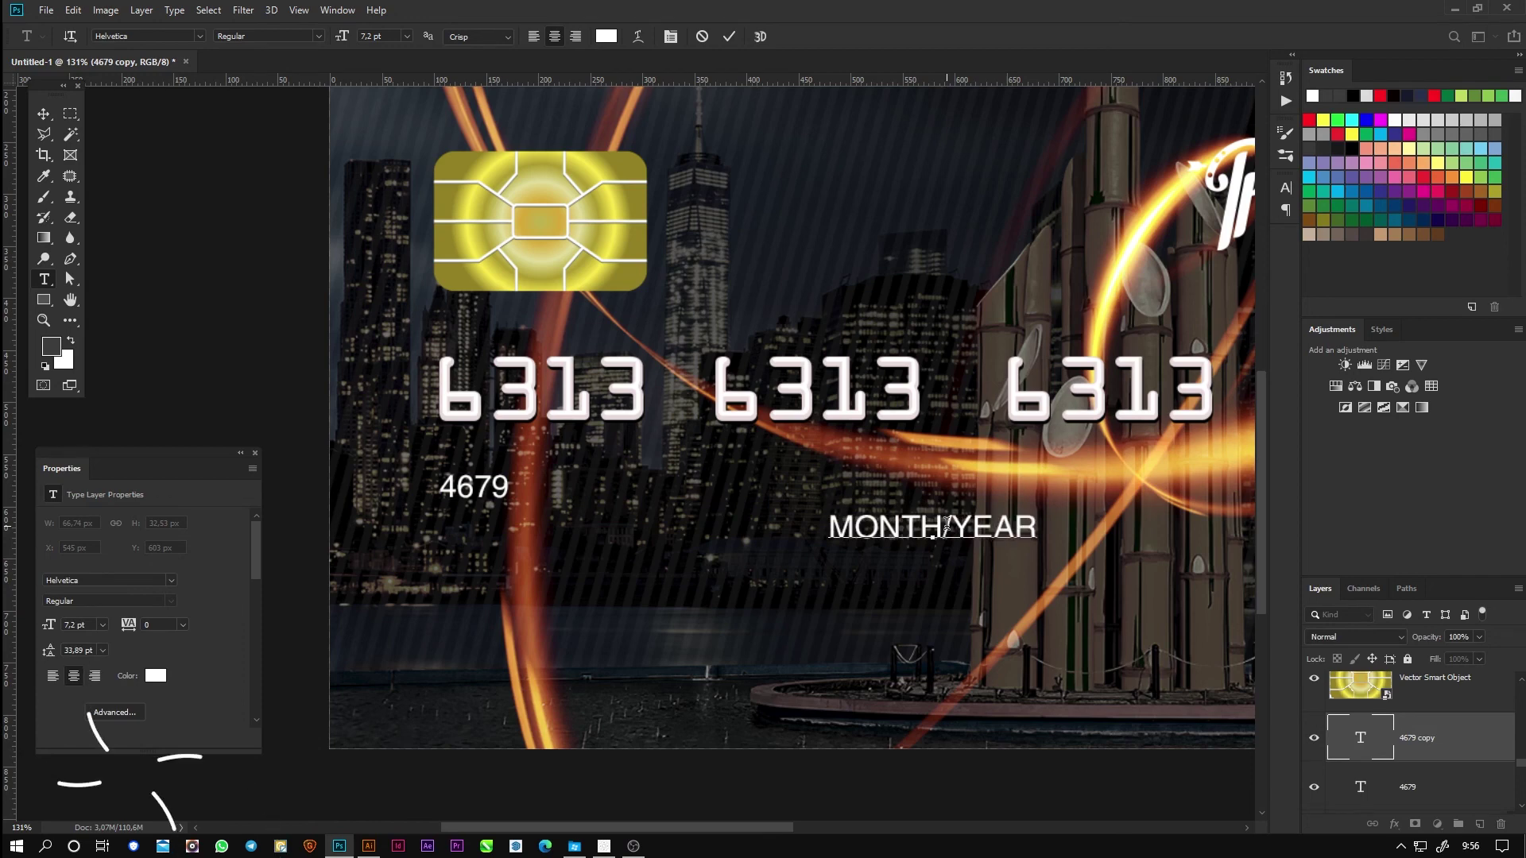
Step: Scale the MONTH/YEAR text to about 44% (3.2 pt) and move it up slightly, closer to the card digits
{"action": "left_click", "coordinate": [43, 114]}
{"action": "key", "text": "ctrl+t"}
{"action": "left_click_drag", "start_coordinate": [828, 543], "coordinate": [896, 491]}
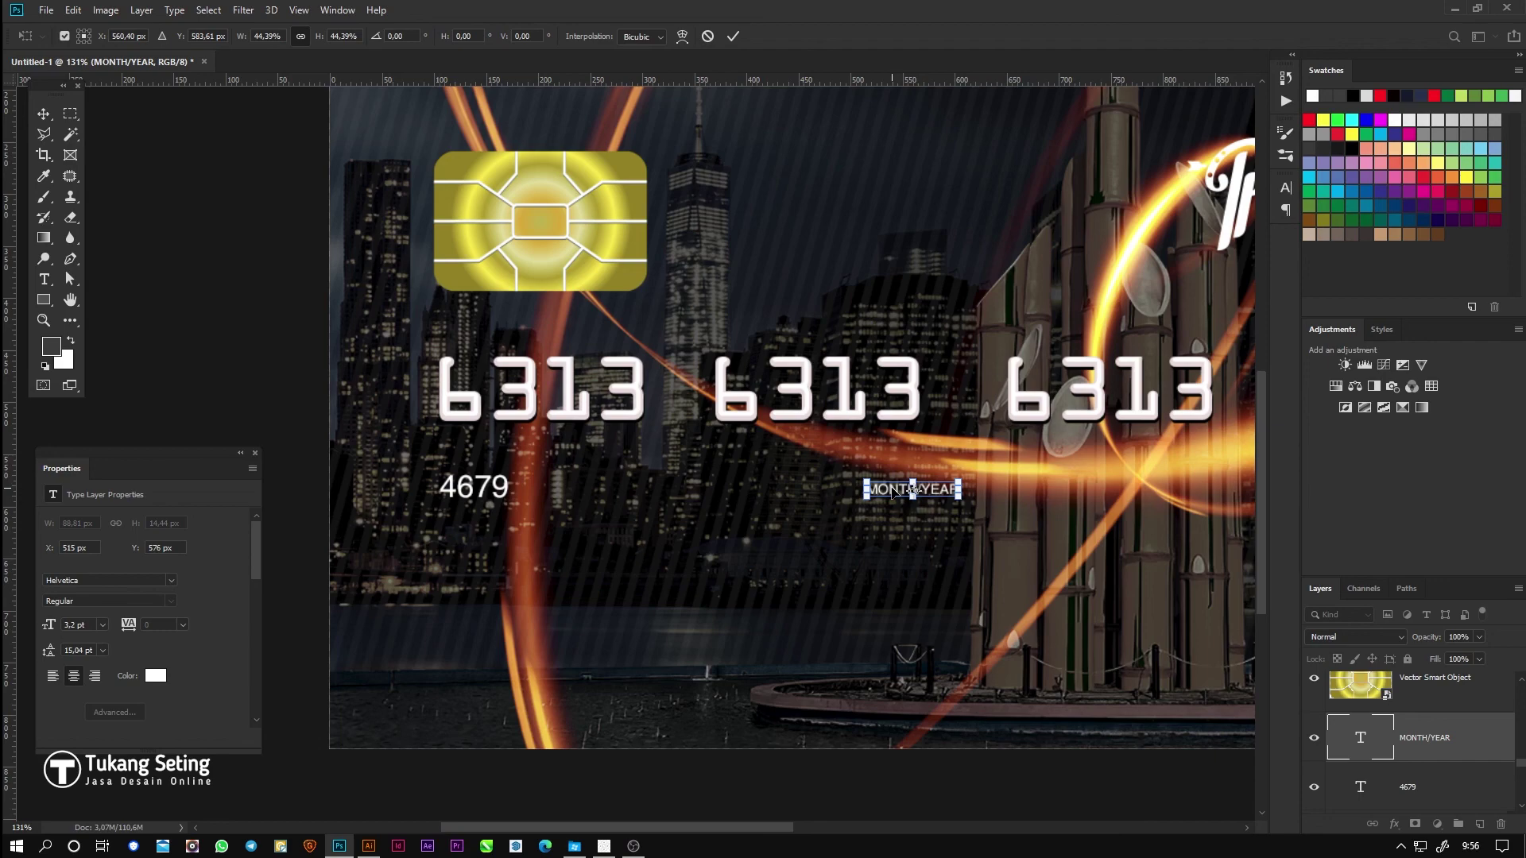
{"action": "scroll", "coordinate": [958, 549], "scroll_direction": "up", "scroll_amount": 5}
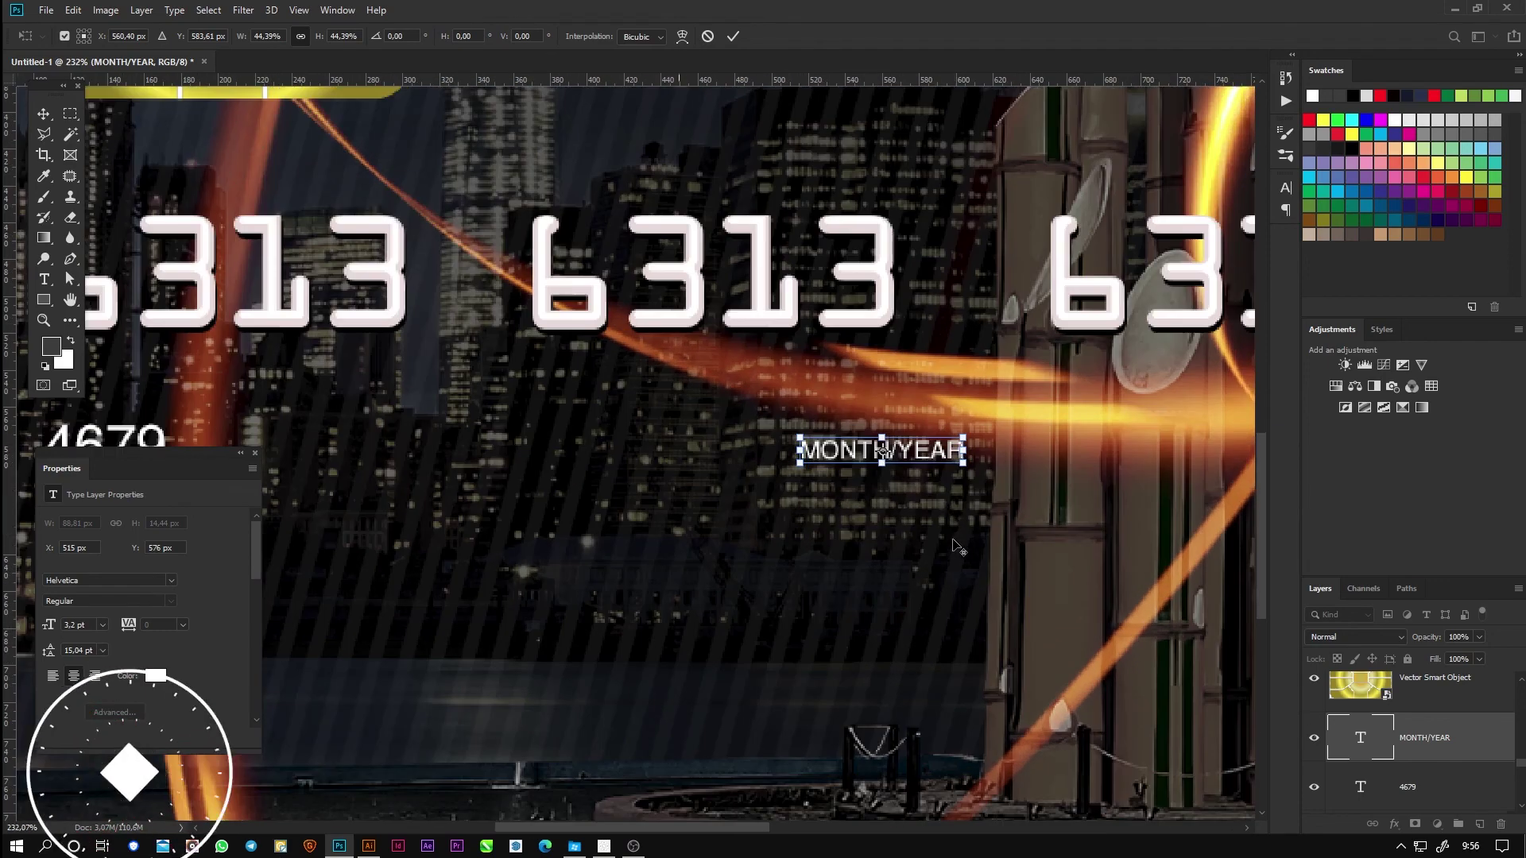
{"action": "key", "text": "Return"}
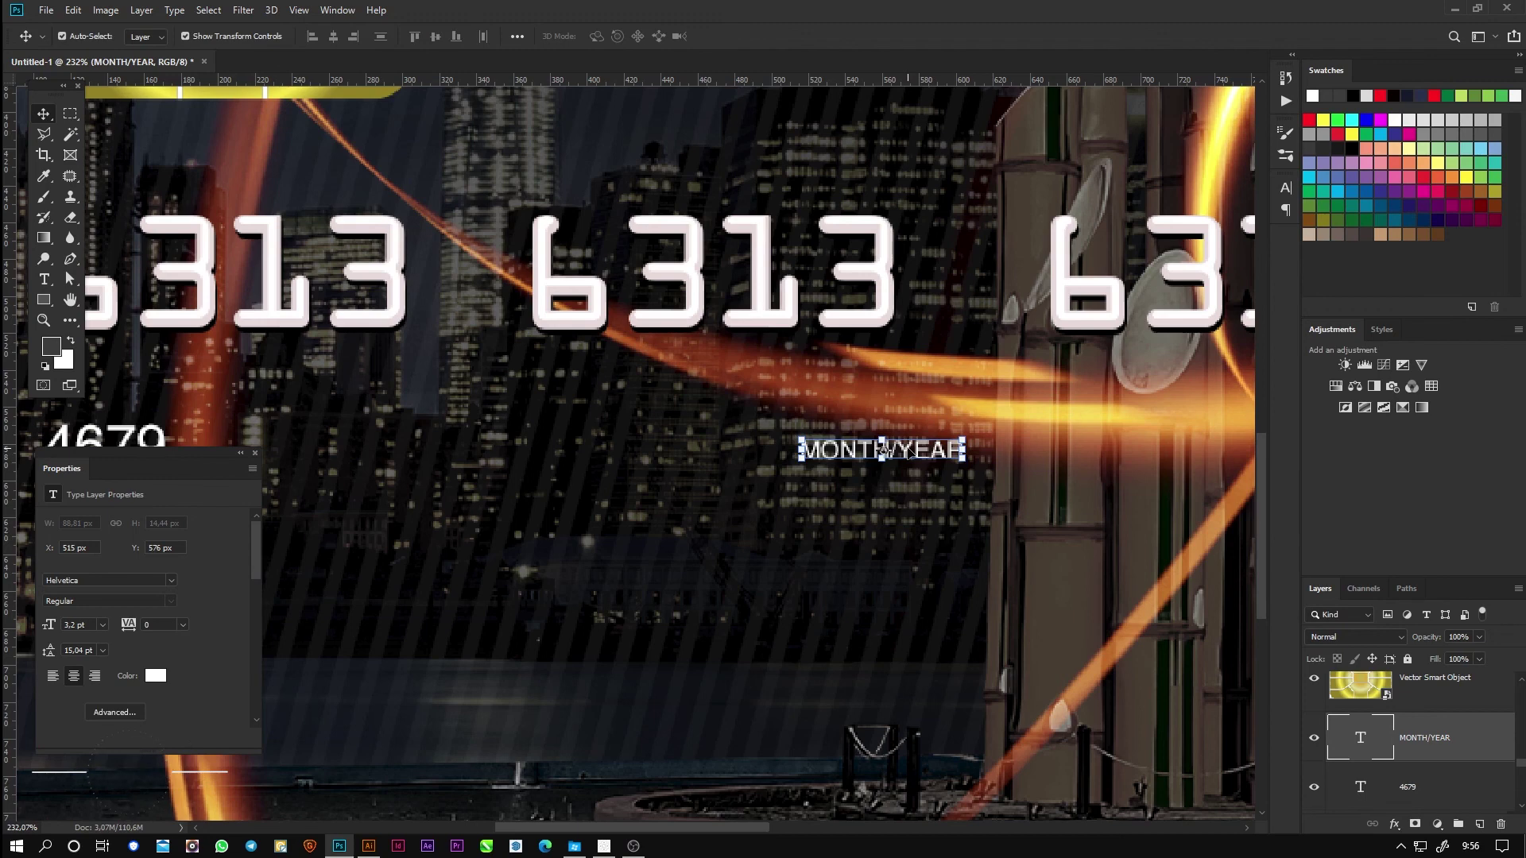
Step: Duplicate MONTH/YEAR to its lower left and replace the copy's text with VALID and THRU on two lines
{"action": "left_click_drag", "start_coordinate": [882, 450], "coordinate": [716, 487]}
{"action": "double_click", "coordinate": [716, 487]}
{"action": "type", "text": "VALID "}
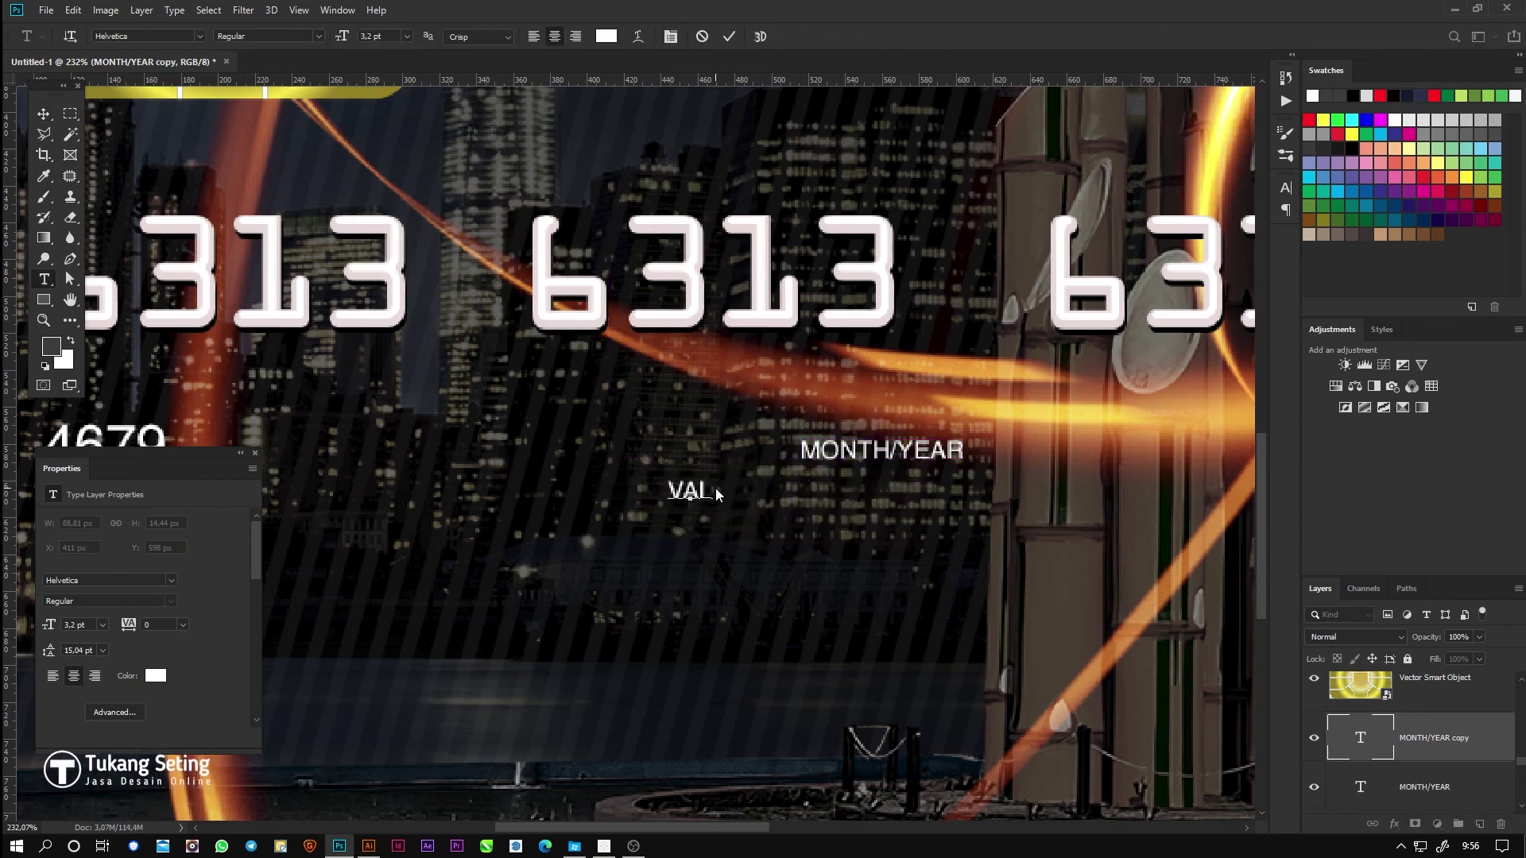
{"action": "type", "text": "THRU"}
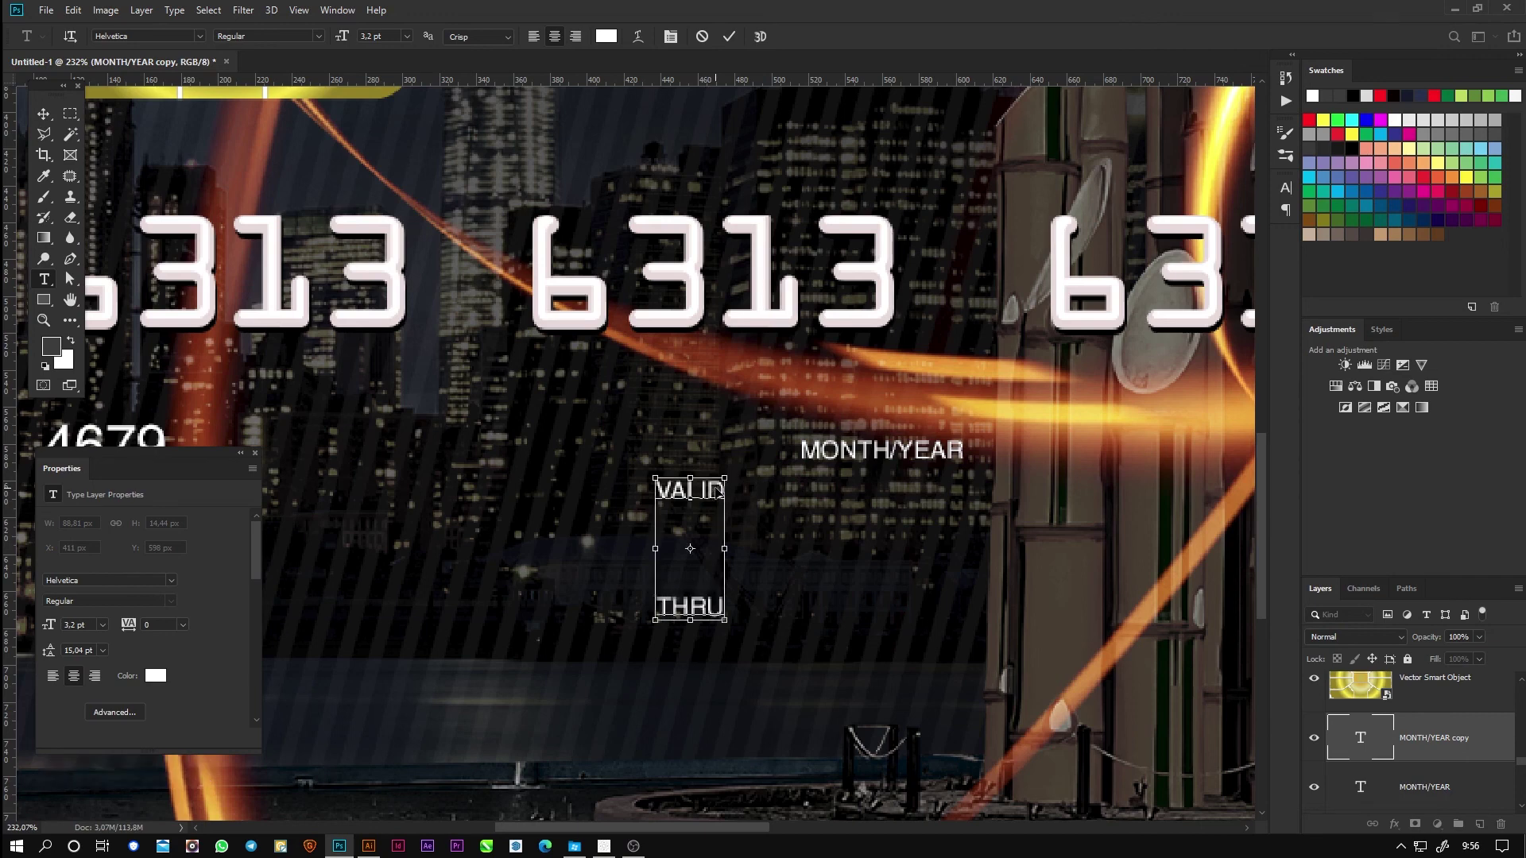
Step: Set the VALID THRU text's leading to 3.01 pt and shift it slightly right, toward MONTH/YEAR
{"action": "key", "text": "ctrl+a"}
{"action": "key", "text": "ctrl+t"}
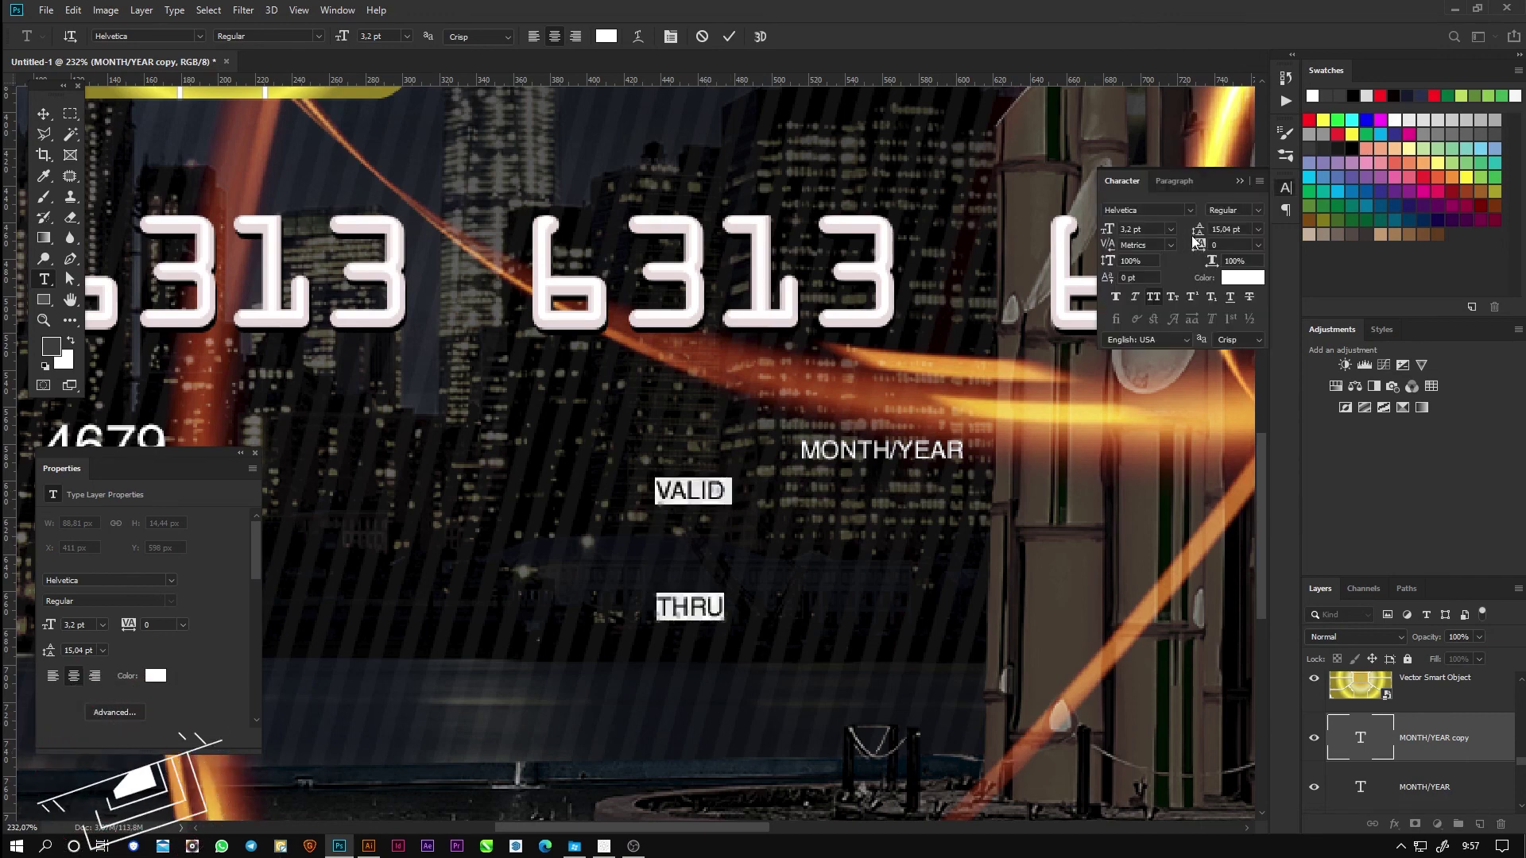
{"action": "left_click_drag", "start_coordinate": [1198, 229], "coordinate": [1168, 243]}
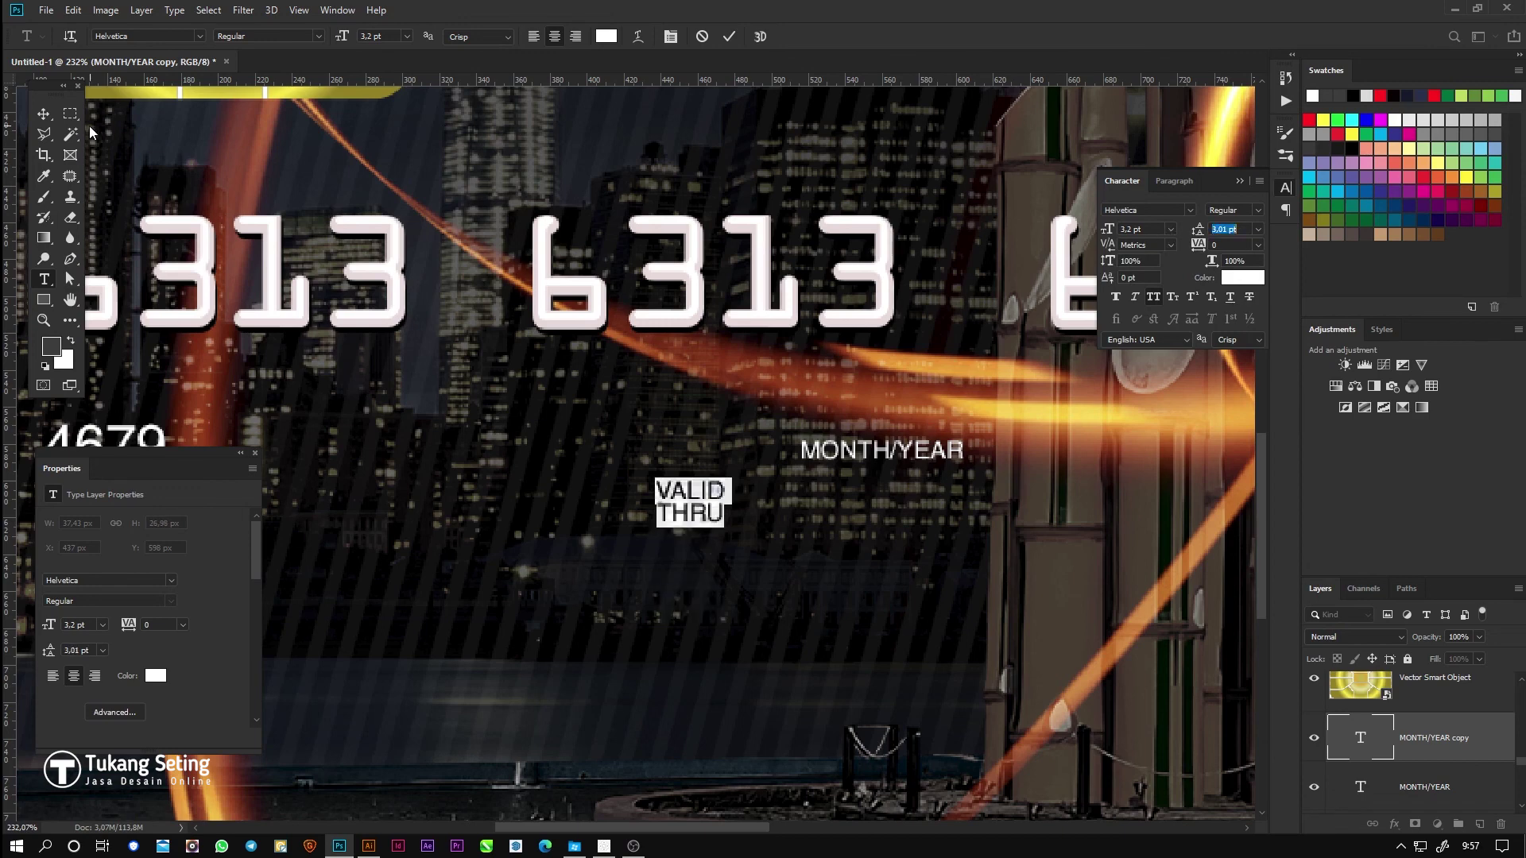
{"action": "left_click", "coordinate": [44, 114]}
{"action": "left_click_drag", "start_coordinate": [710, 508], "coordinate": [732, 509]}
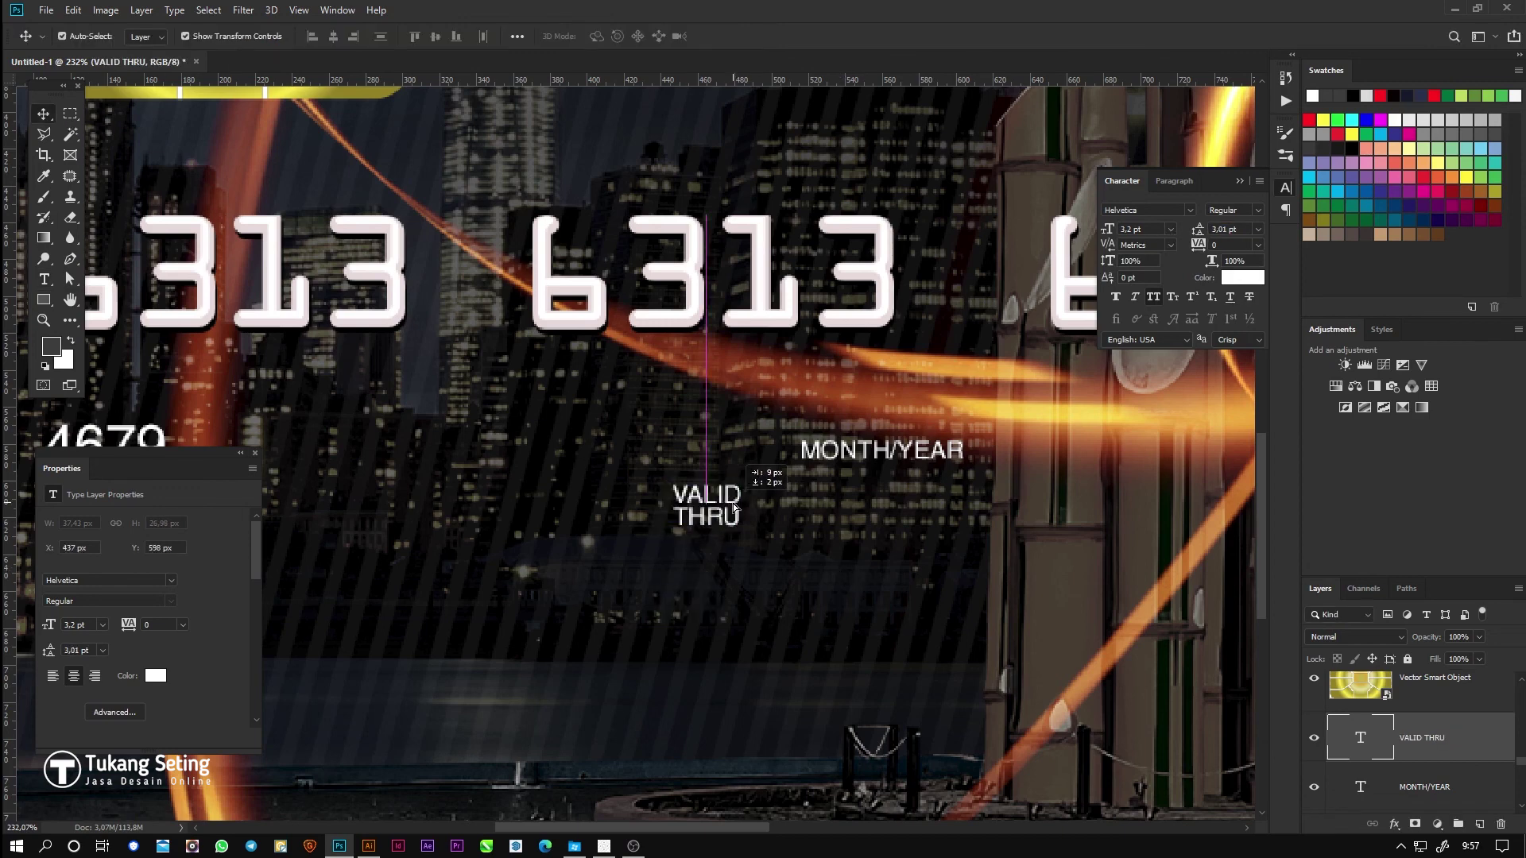
Step: Copy the 4679 text to just below MONTH/YEAR and enlarge the copy to about 11.5 pt
{"action": "left_click_drag", "start_coordinate": [153, 437], "coordinate": [976, 551]}
{"action": "key", "text": "Return"}
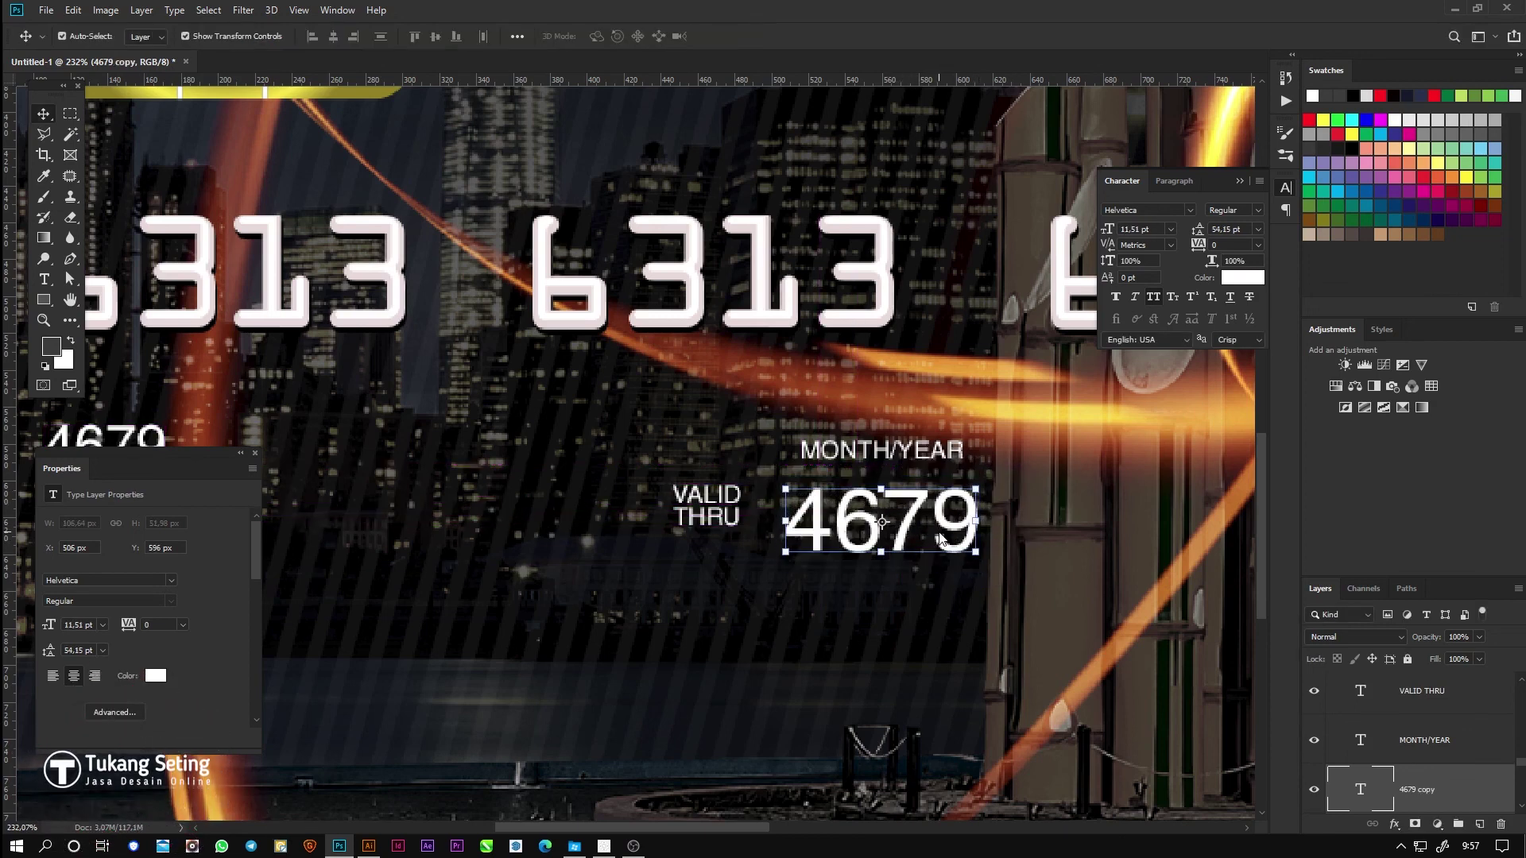
{"action": "key", "text": "0"}
{"action": "key", "text": "8"}
{"action": "key", "text": "2"}
{"action": "key", "text": "2"}
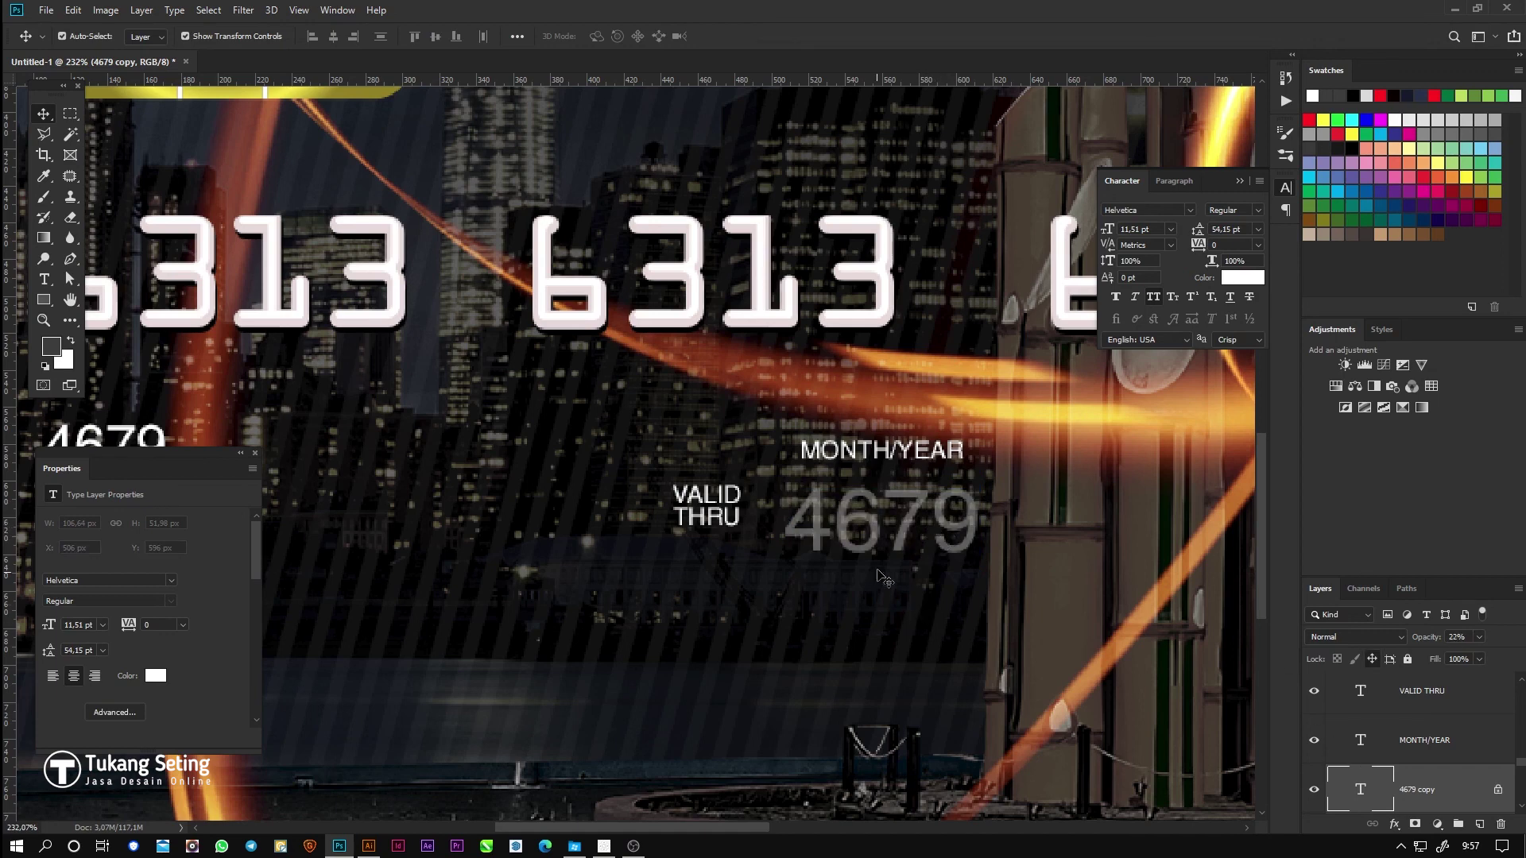
{"action": "left_click", "coordinate": [904, 535]}
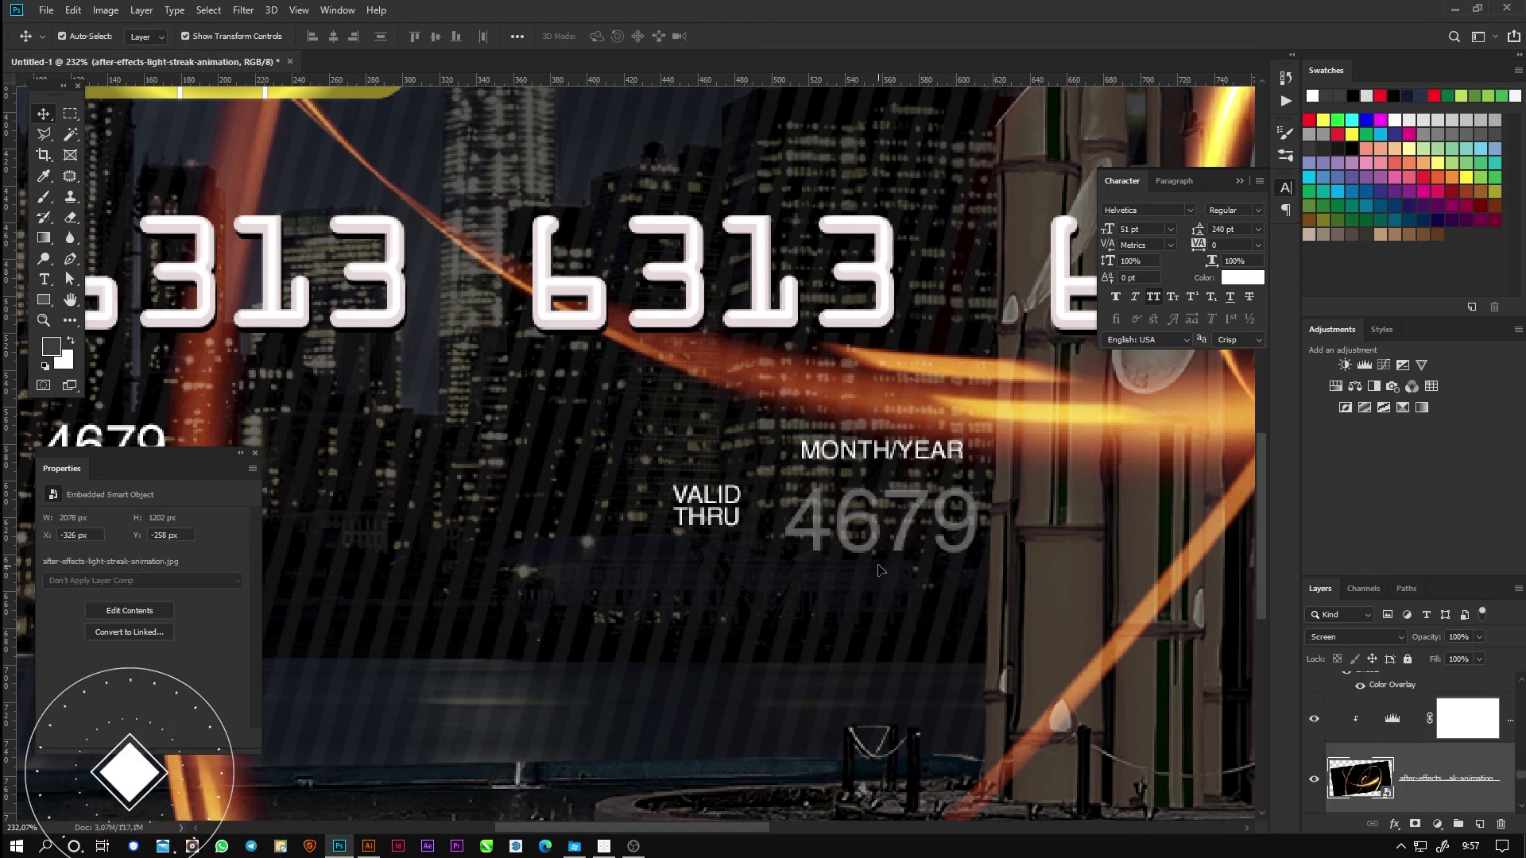
{"action": "right_click", "coordinate": [876, 544]}
{"action": "left_click", "coordinate": [910, 552]}
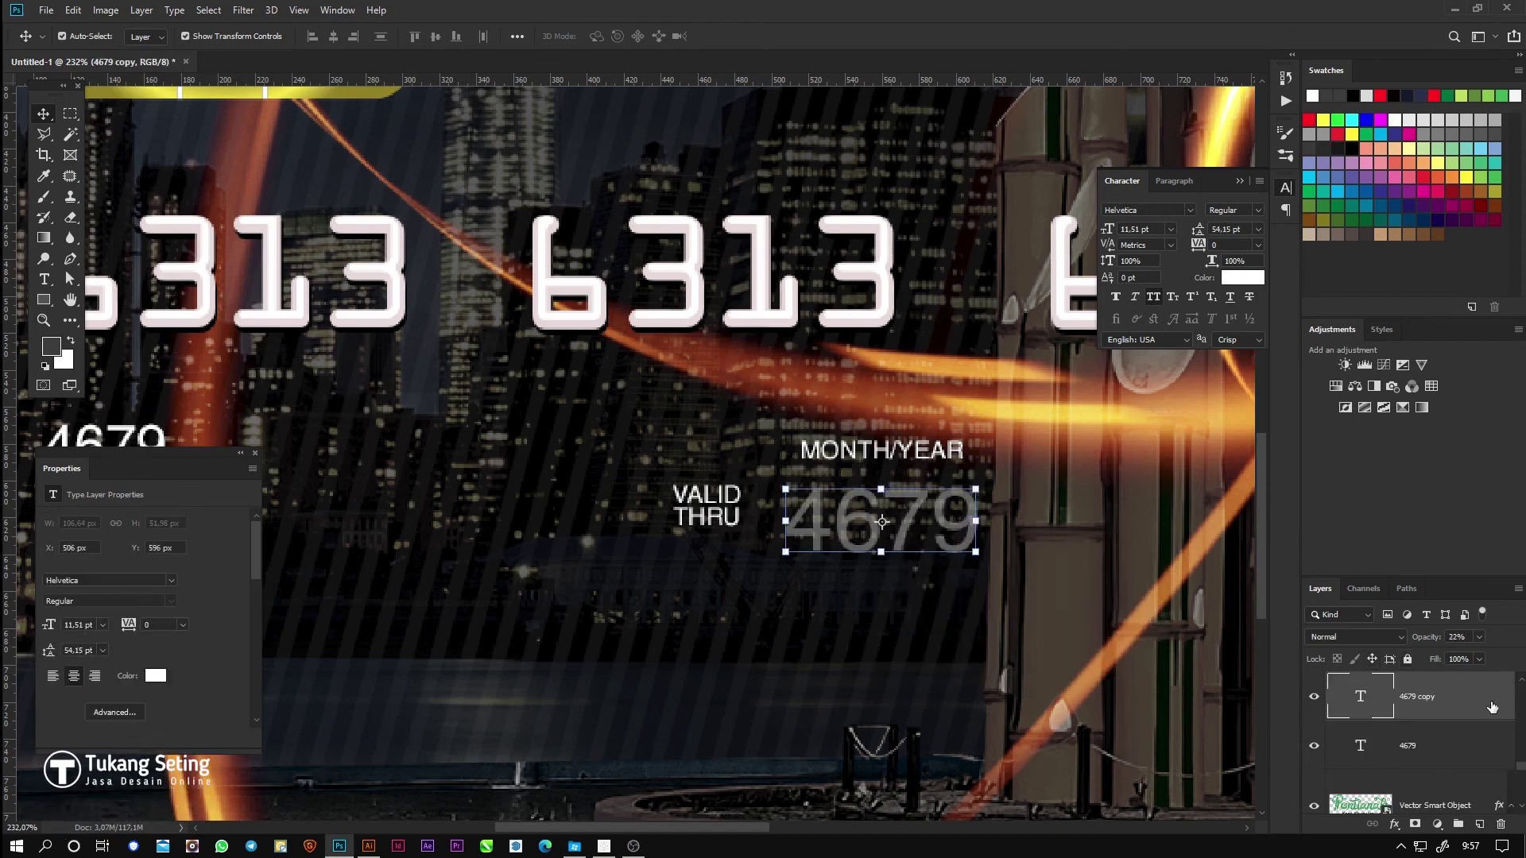
{"action": "left_click_drag", "start_coordinate": [1422, 639], "coordinate": [1516, 637]}
Step: Change the large 4679 copy to 08/22 and move VALID THRU down to center it beside the date
{"action": "double_click", "coordinate": [911, 527]}
{"action": "type", "text": "08/22"}
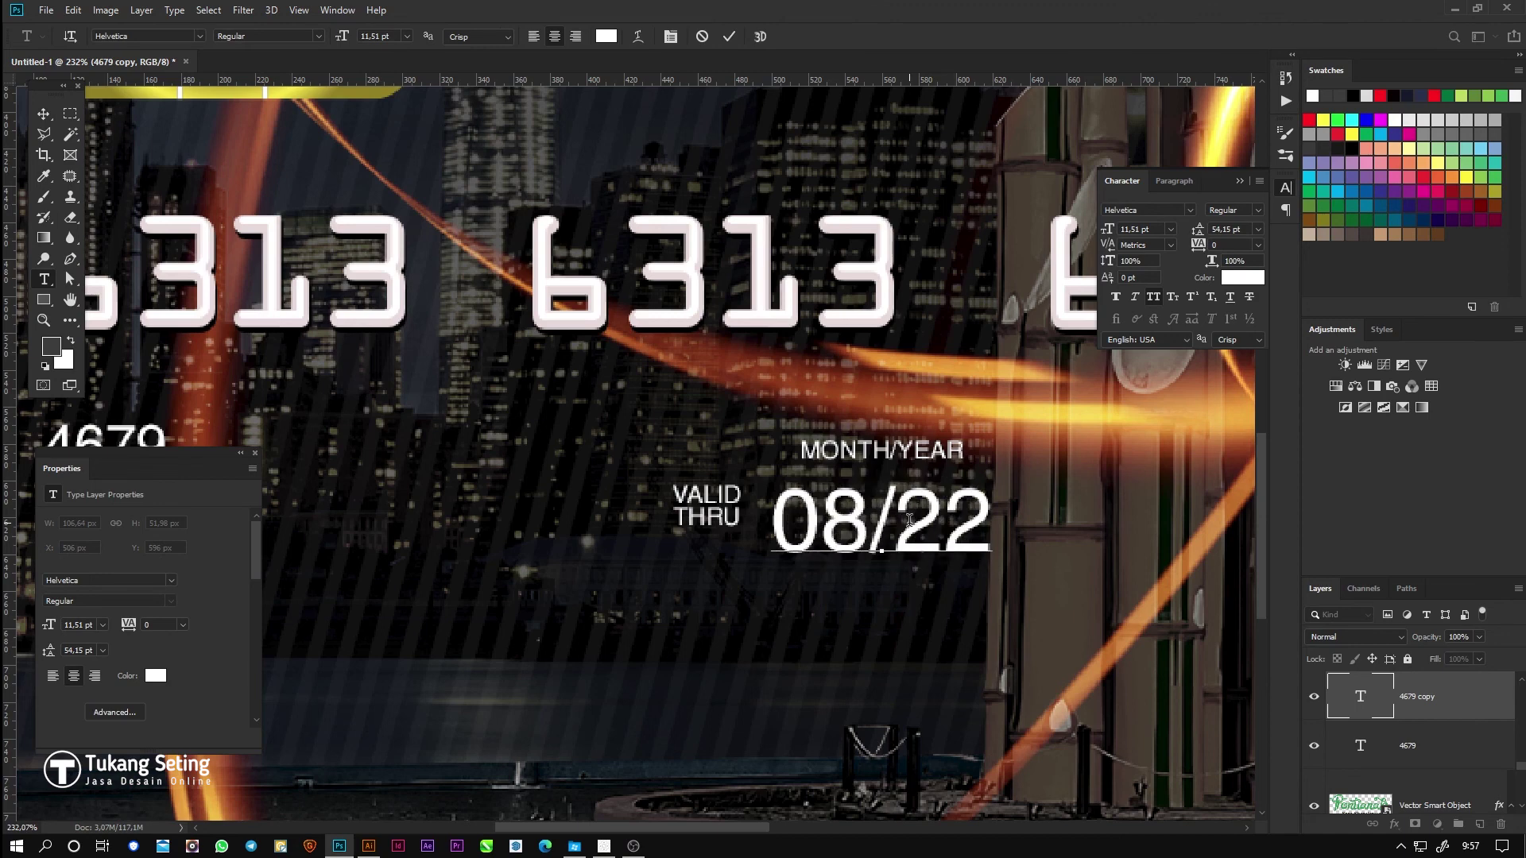
{"action": "key", "text": "ctrl+Return"}
{"action": "key", "text": "v"}
{"action": "left_click_drag", "start_coordinate": [722, 517], "coordinate": [727, 531]}
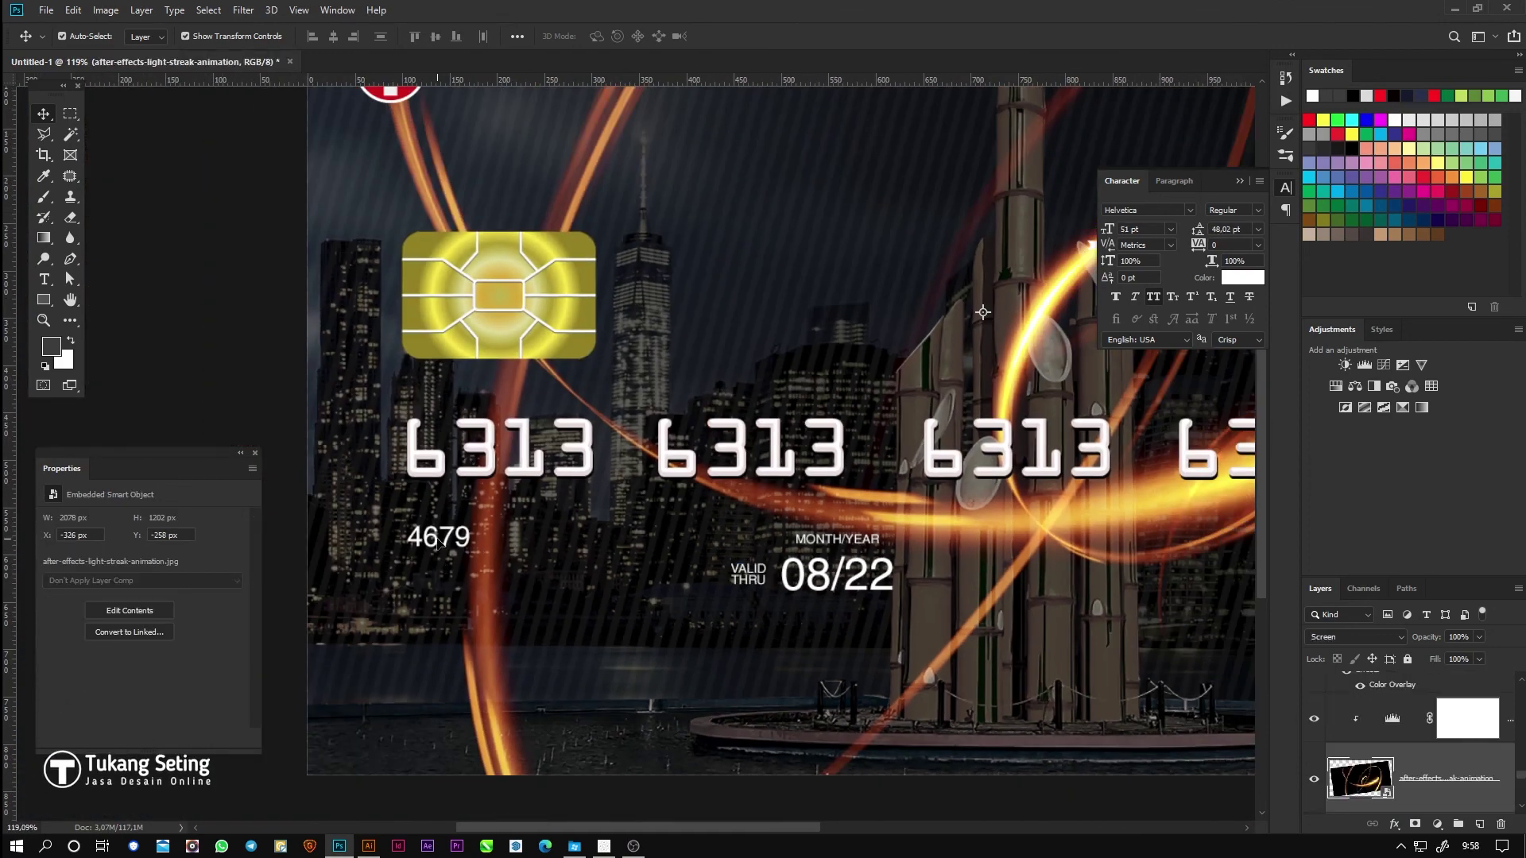
Step: Copy the 4679 text straight down near the card's bottom edge and replace the copy's text with ELECTRONIC USE ONLY
{"action": "left_click_drag", "start_coordinate": [436, 544], "coordinate": [436, 728]}
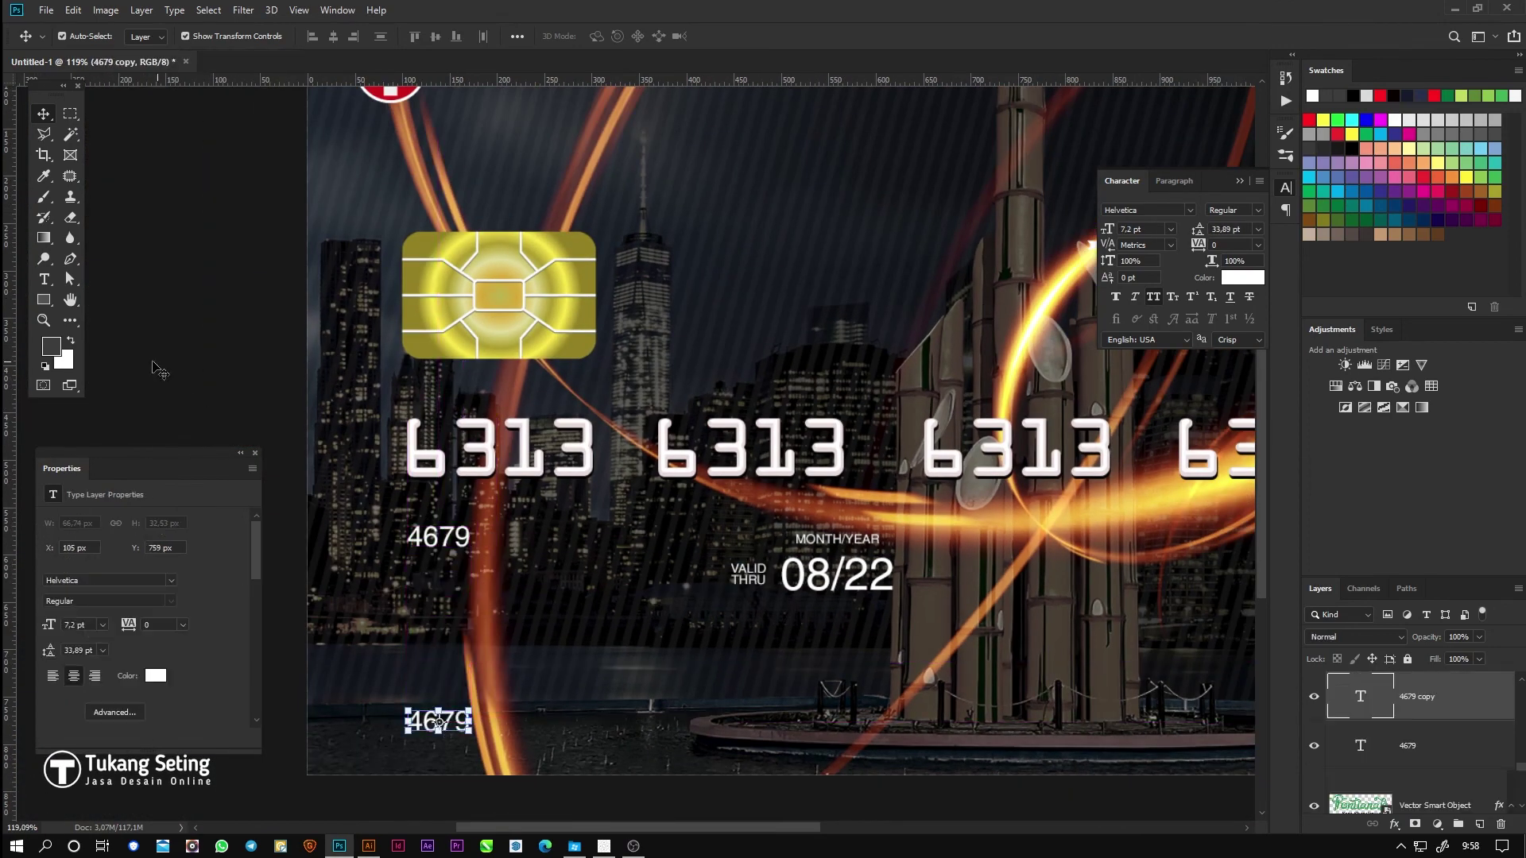
{"action": "left_click", "coordinate": [43, 279]}
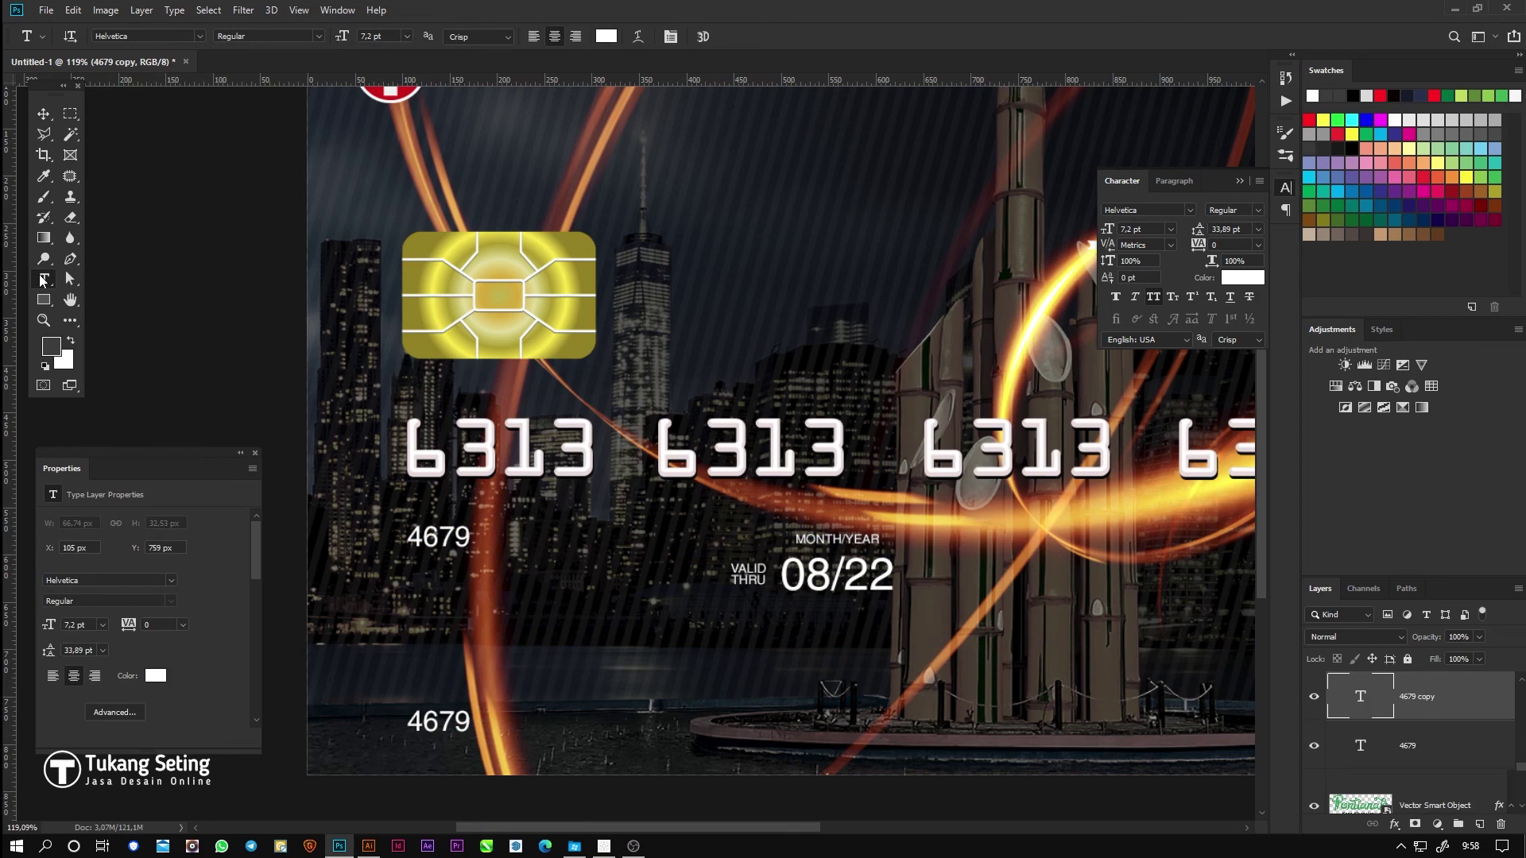
{"action": "double_click", "coordinate": [438, 721]}
{"action": "type", "text": "ELECTRO"}
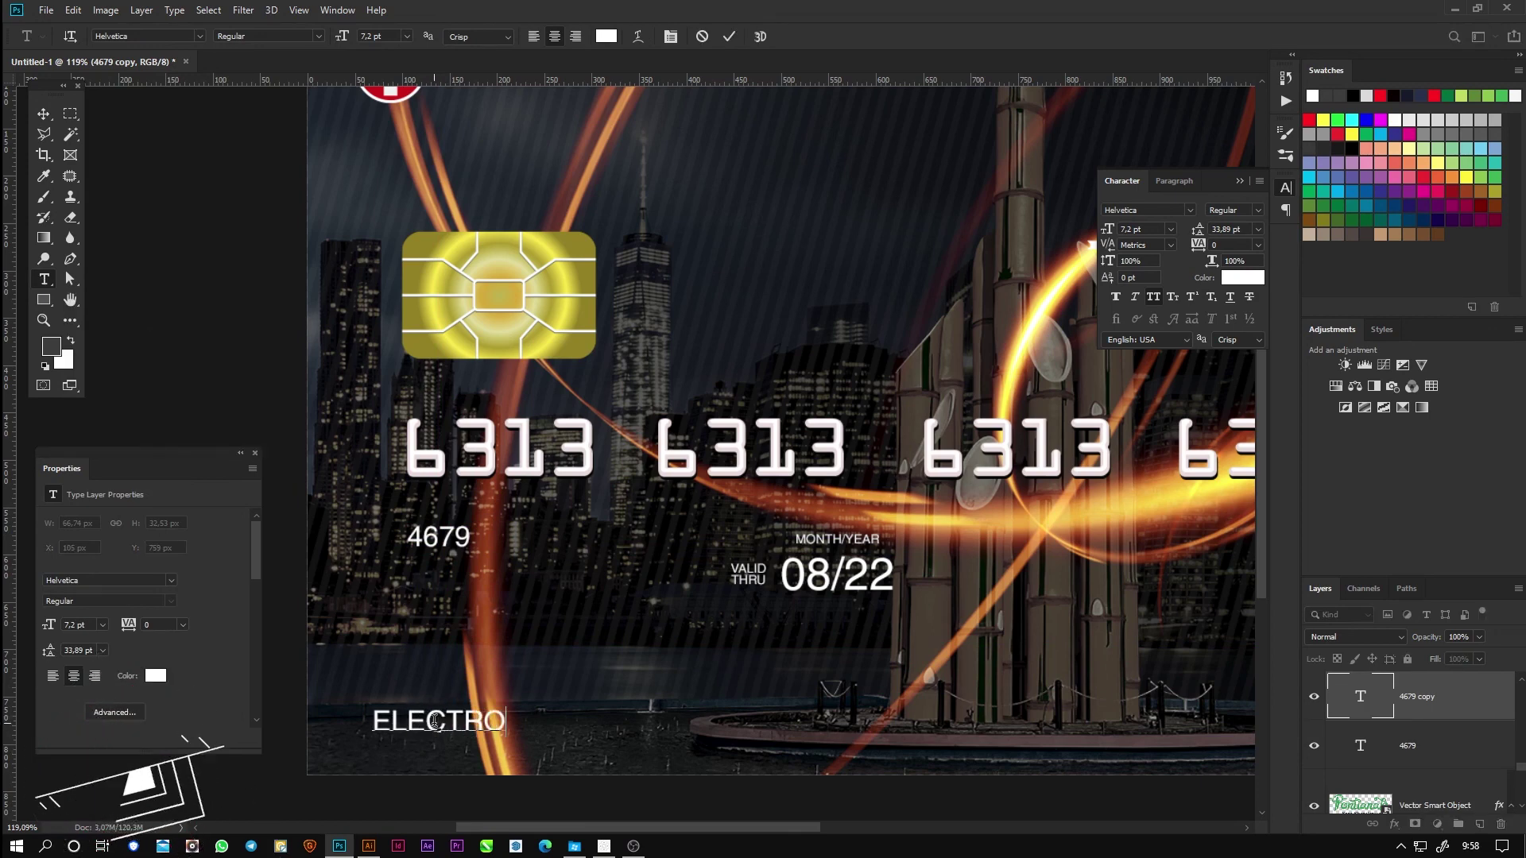
{"action": "type", "text": "NIC USE"}
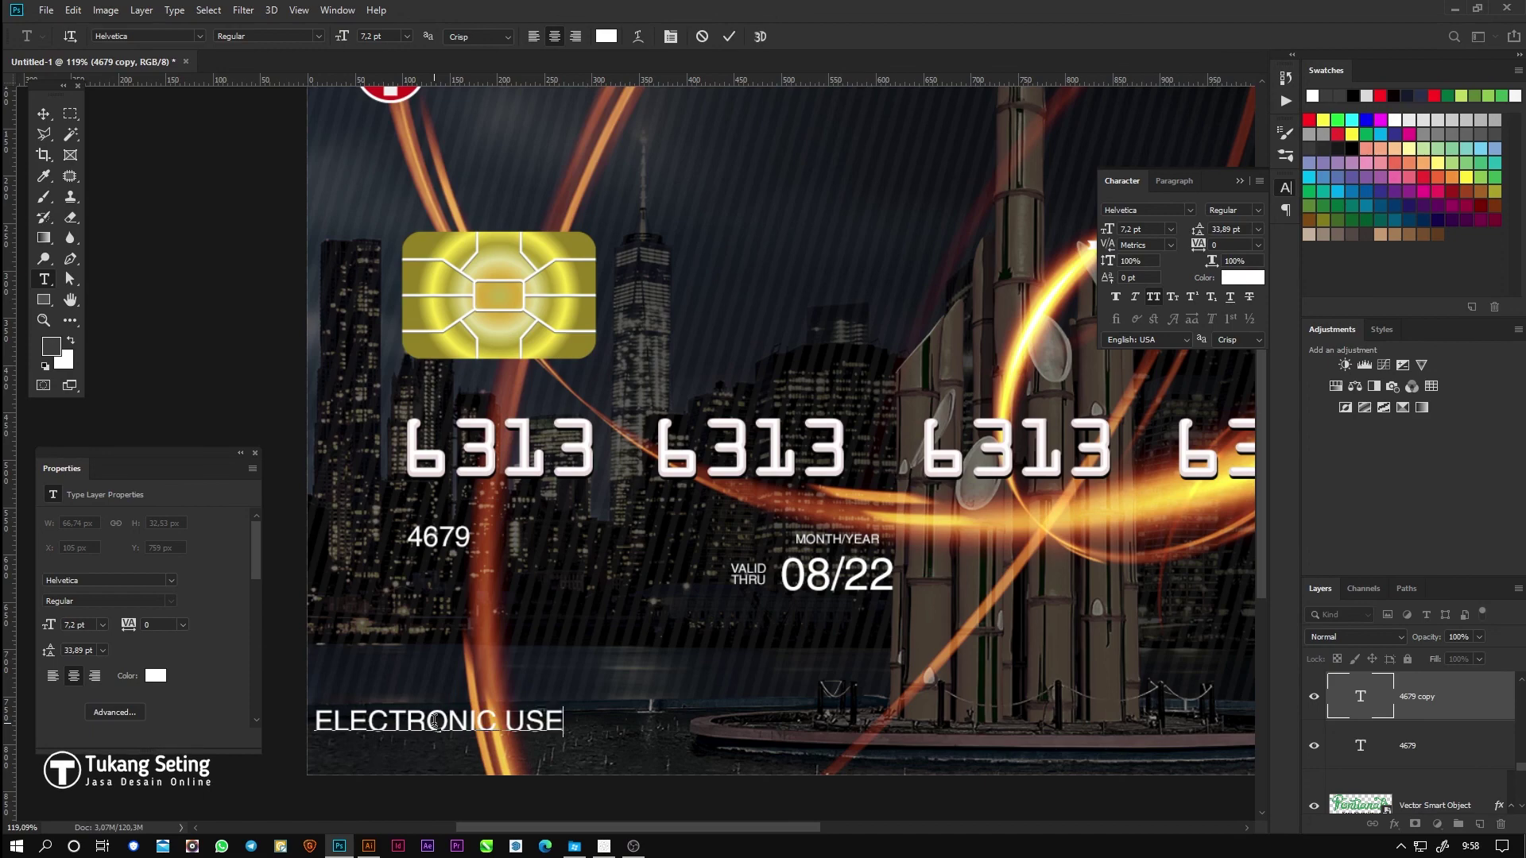
{"action": "type", "text": " ONLY"}
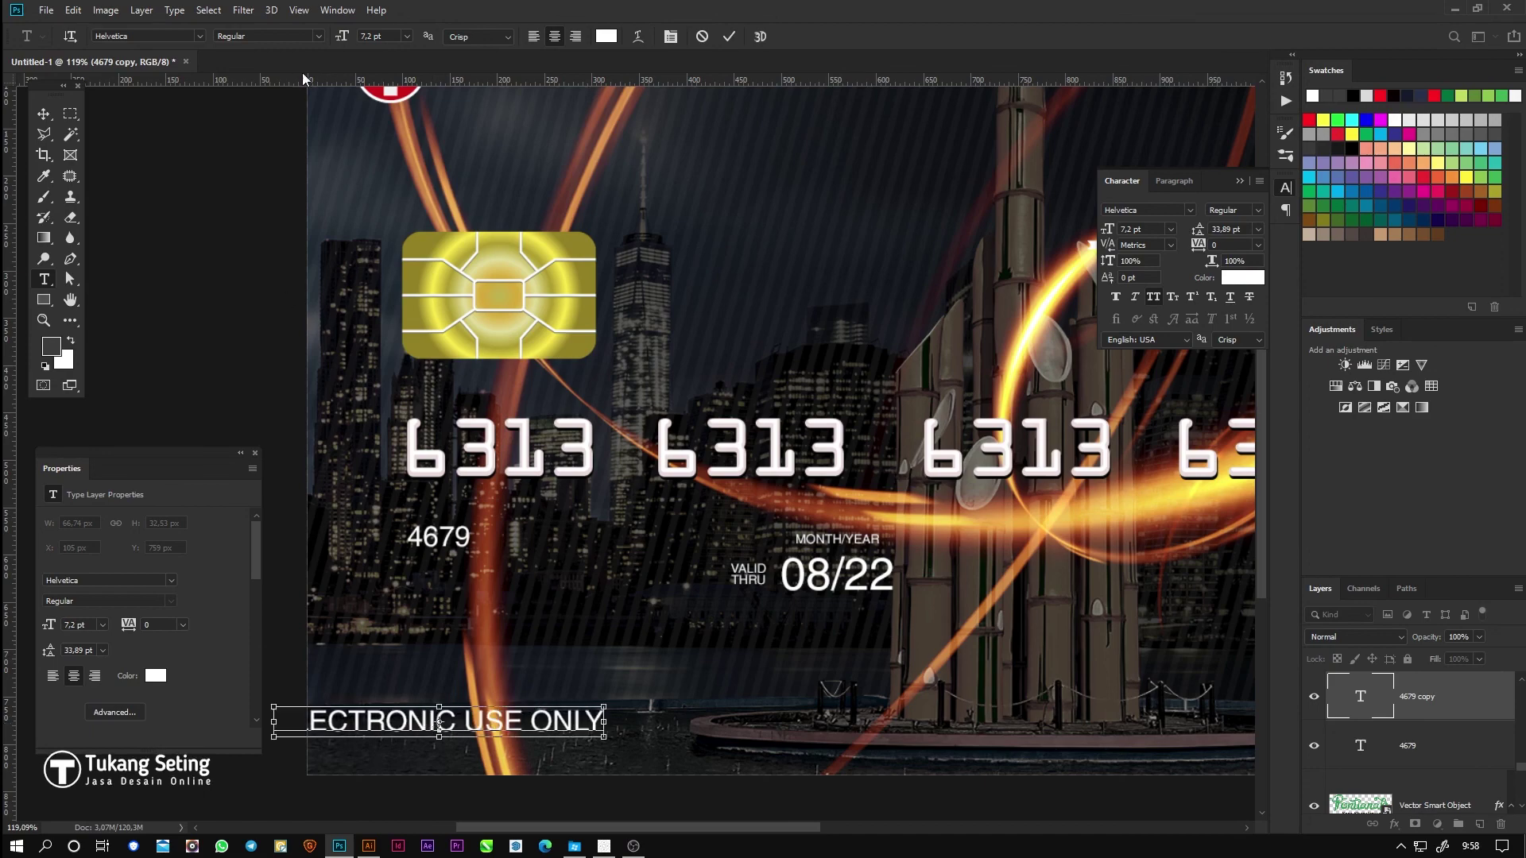
Step: Change the font of the whole ELECTRONIC USE ONLY text to Helvetica Condensed Oblique
{"action": "key", "text": "ctrl+a"}
{"action": "left_click", "coordinate": [199, 35]}
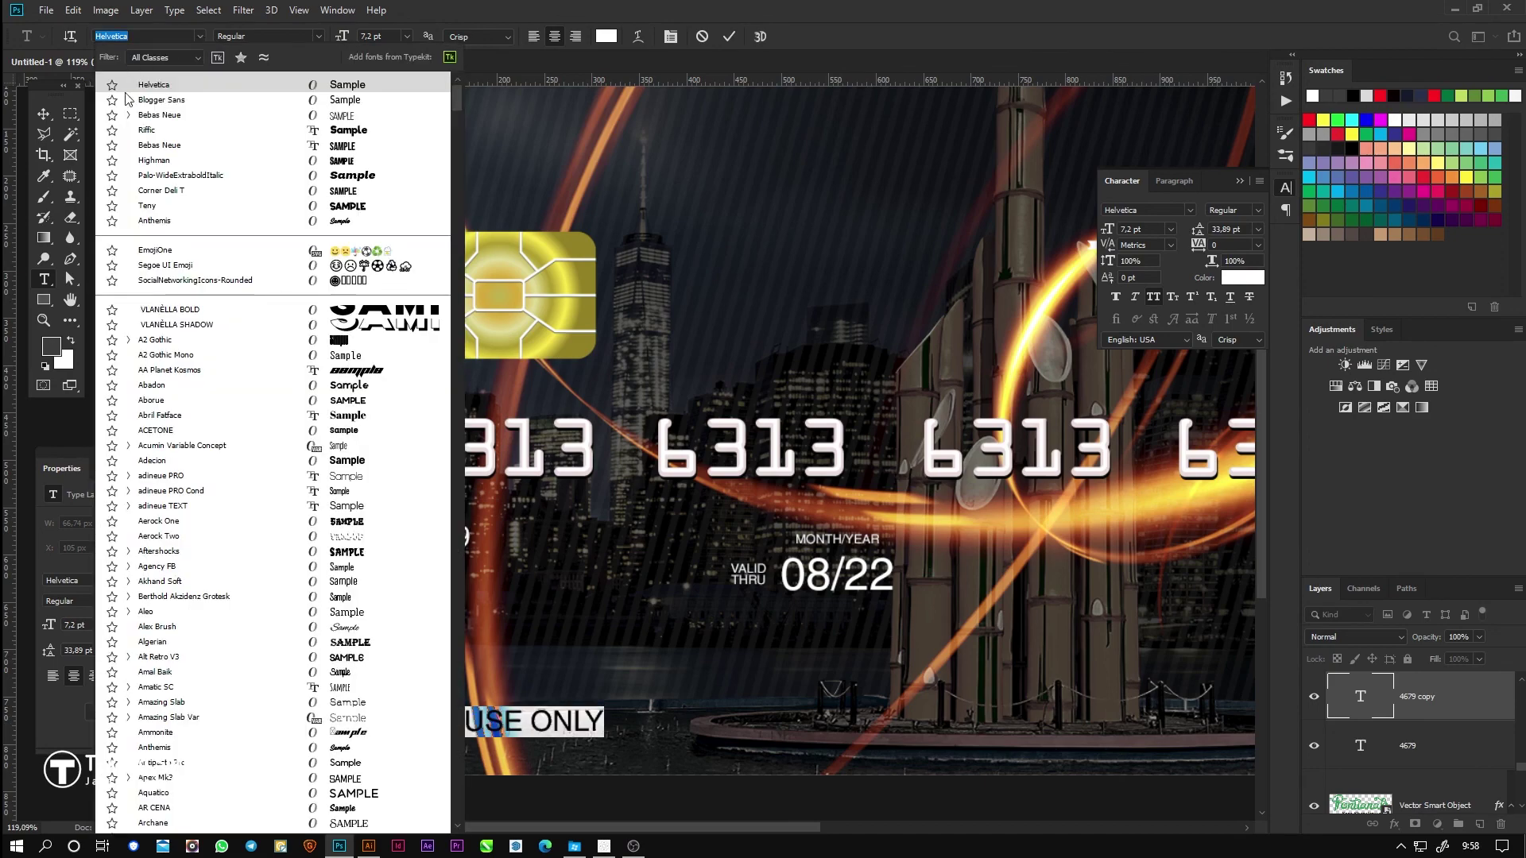
{"action": "type", "text": "hel"}
{"action": "left_click", "coordinate": [209, 101]}
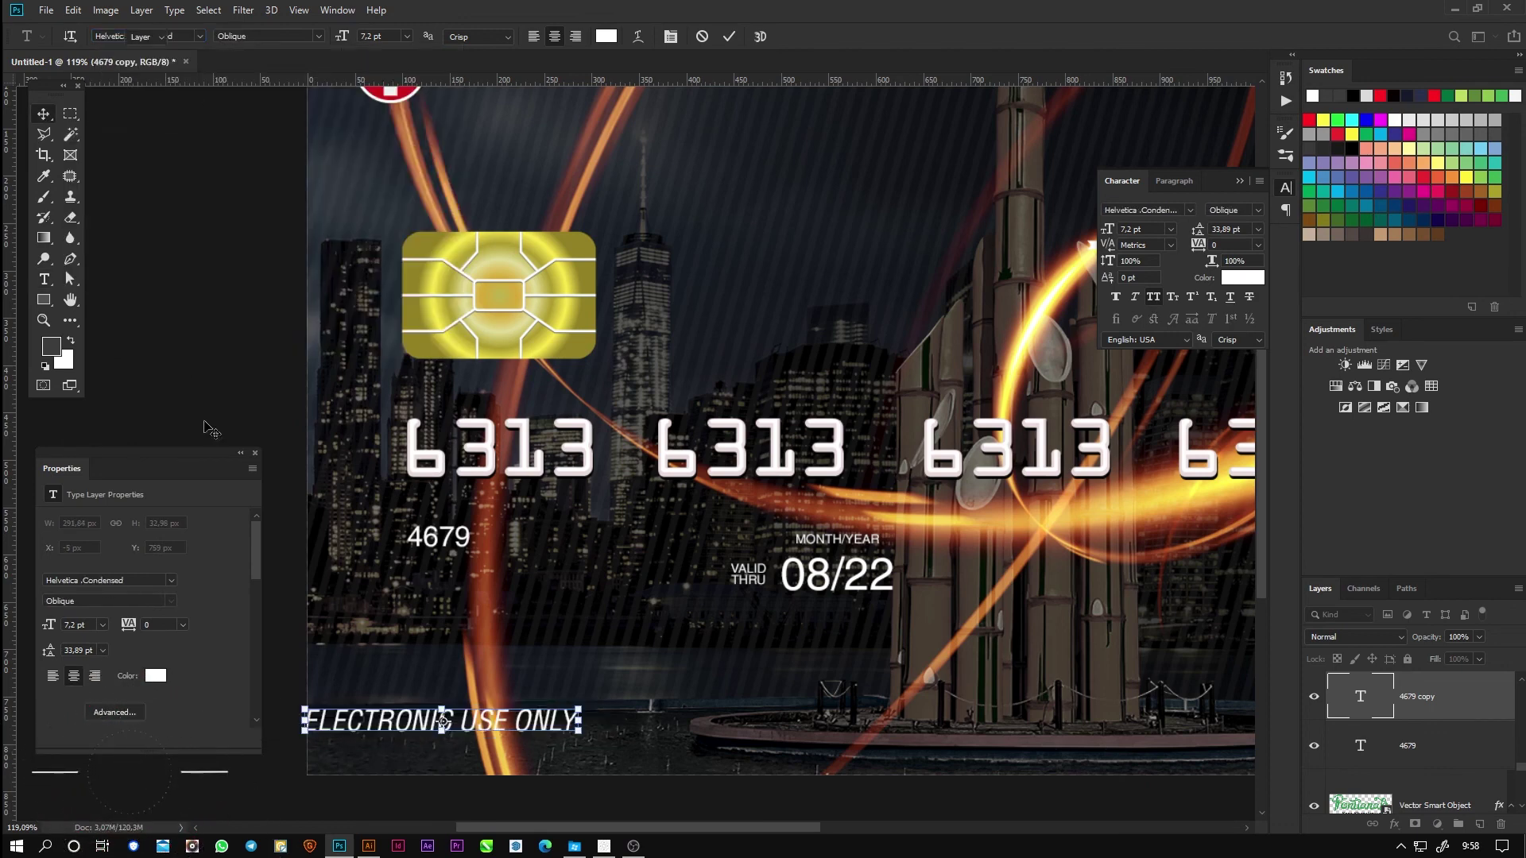
Step: Shrink ELECTRONIC USE ONLY to about 4.16 pt and align its left edge with the 4679 text above
{"action": "left_click_drag", "start_coordinate": [408, 718], "coordinate": [507, 709]}
{"action": "left_click_drag", "start_coordinate": [689, 701], "coordinate": [563, 709]}
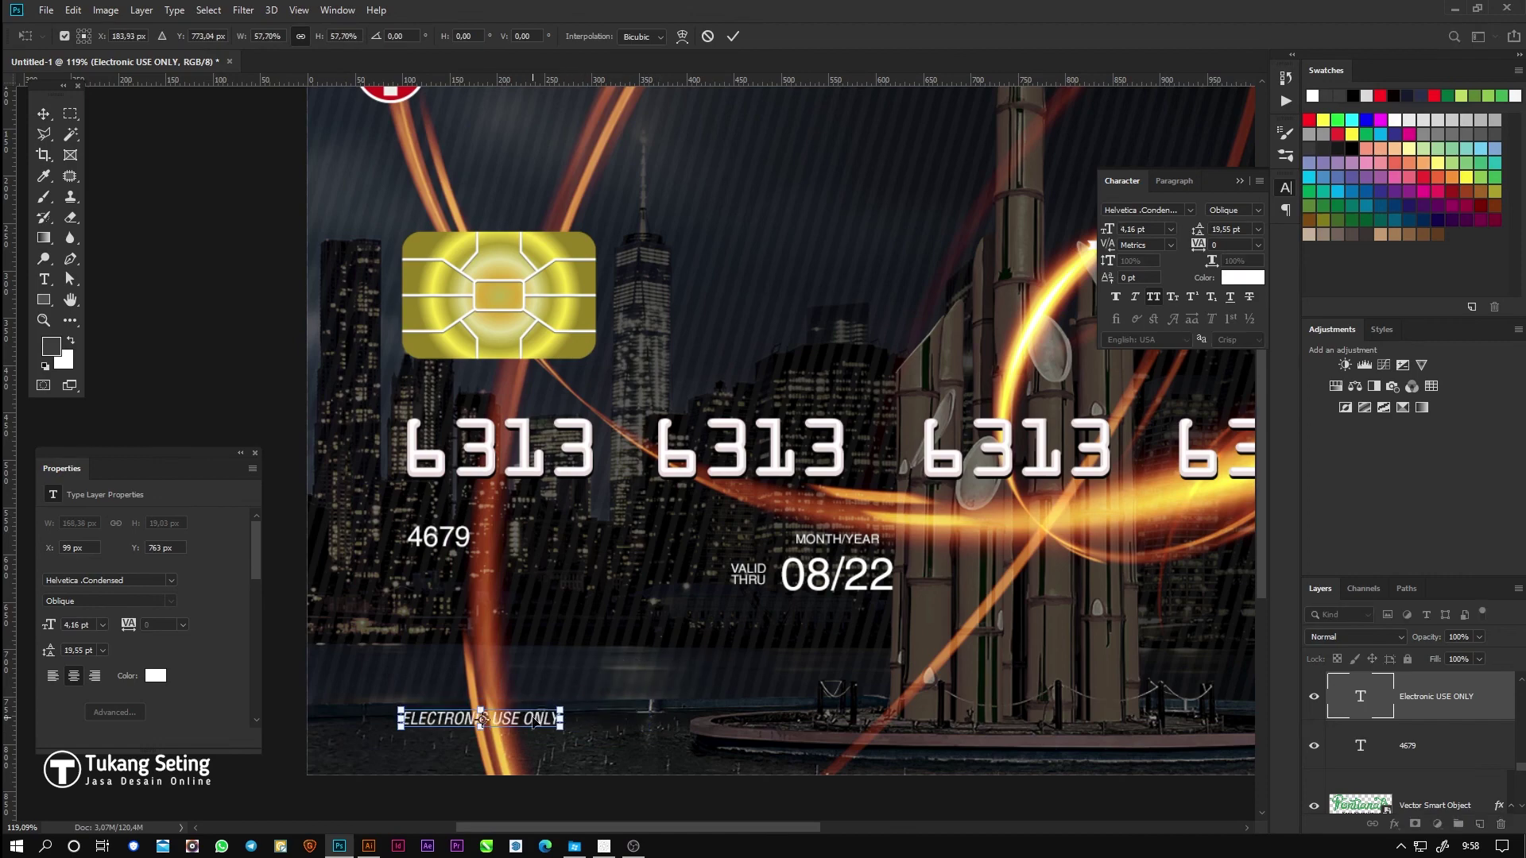
{"action": "key", "text": "Return"}
{"action": "scroll", "coordinate": [608, 596], "scroll_direction": "down", "scroll_amount": 5}
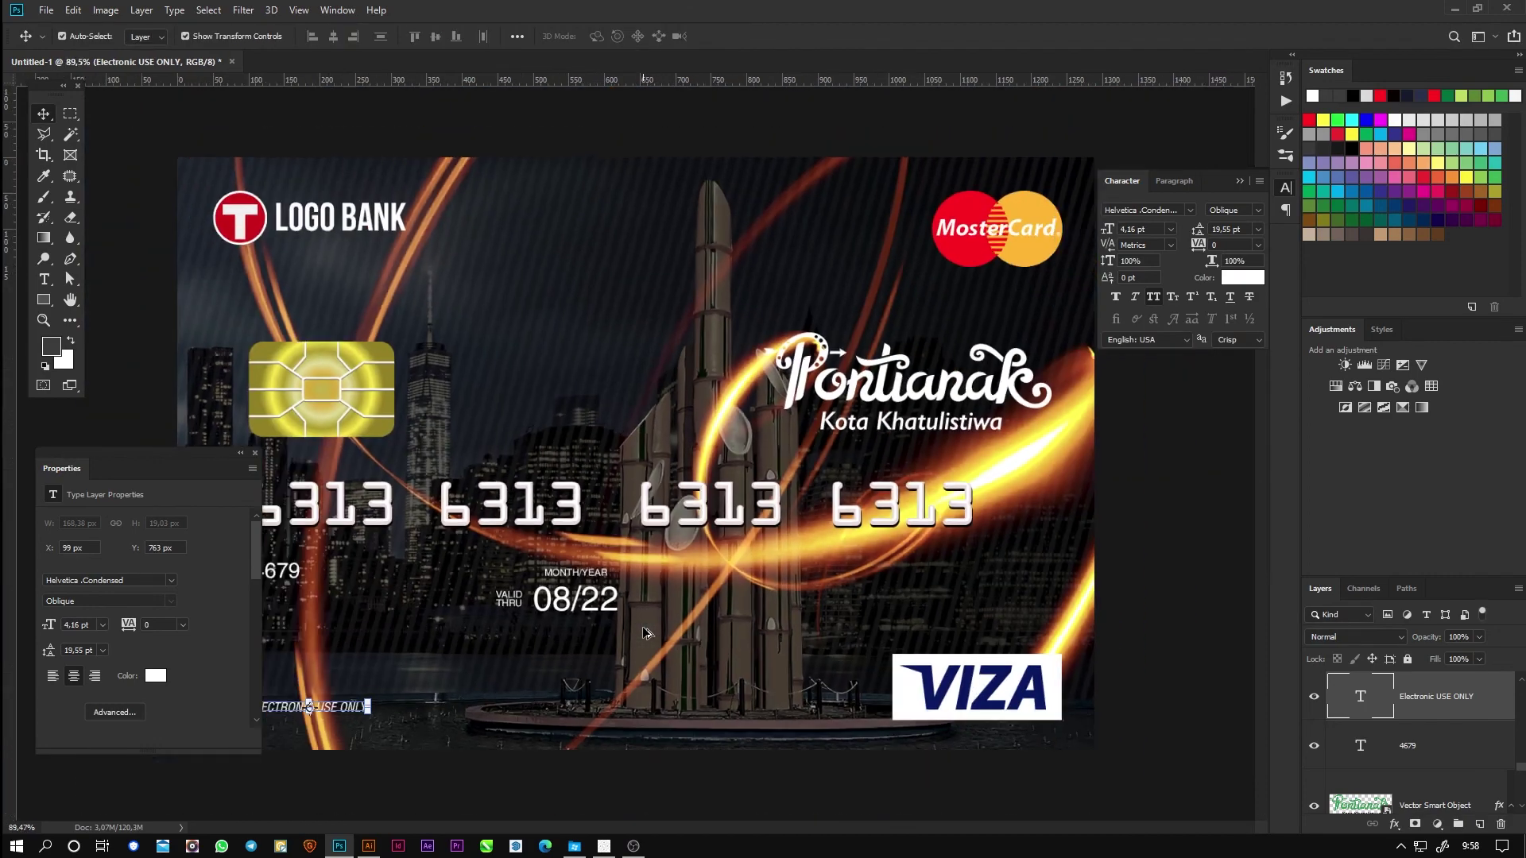
{"action": "scroll", "coordinate": [608, 596], "scroll_direction": "down", "scroll_amount": 2}
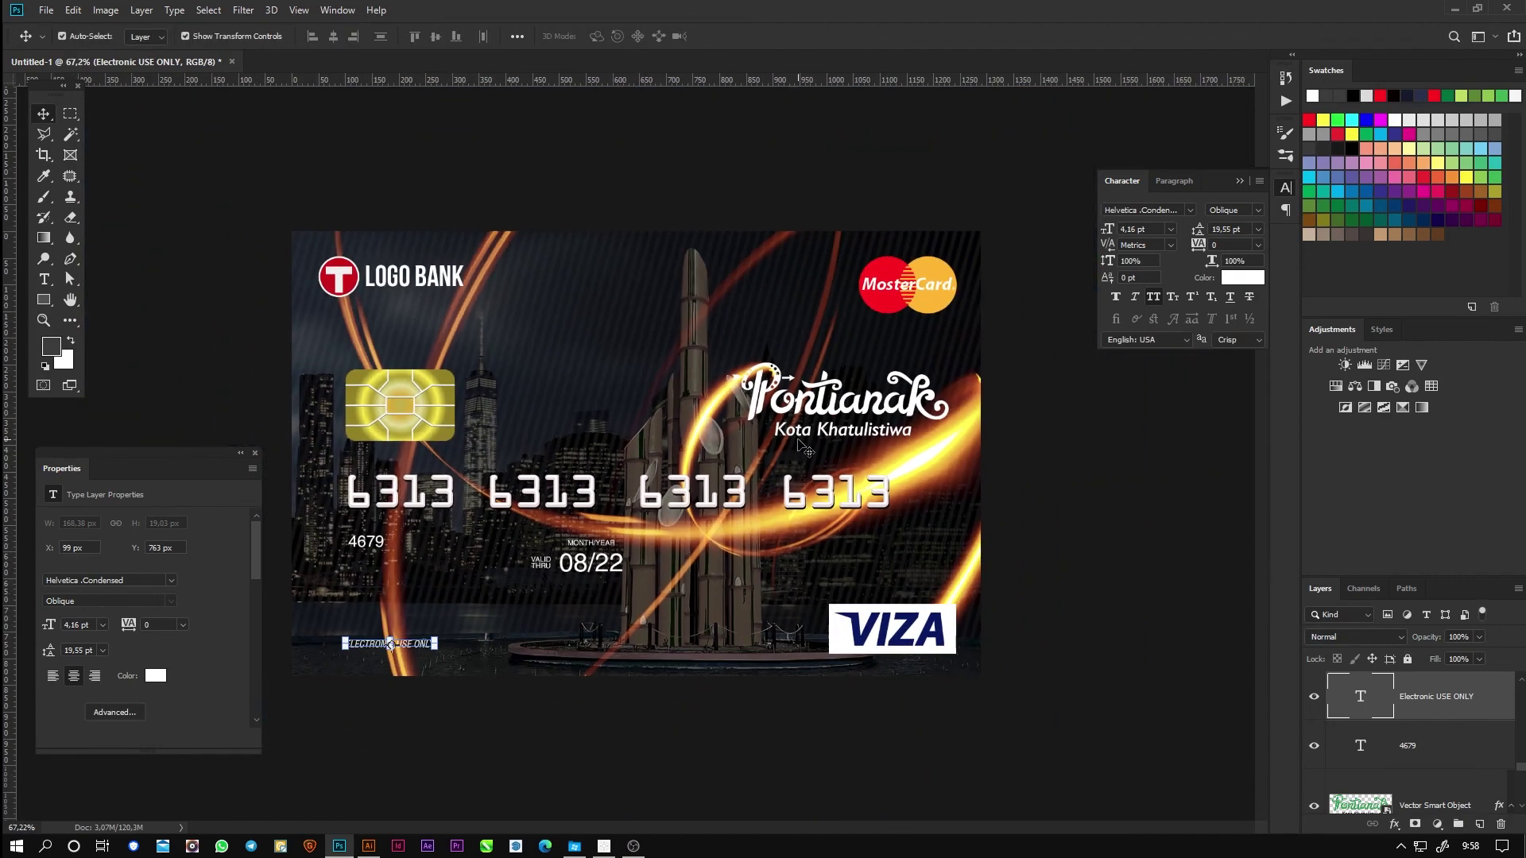